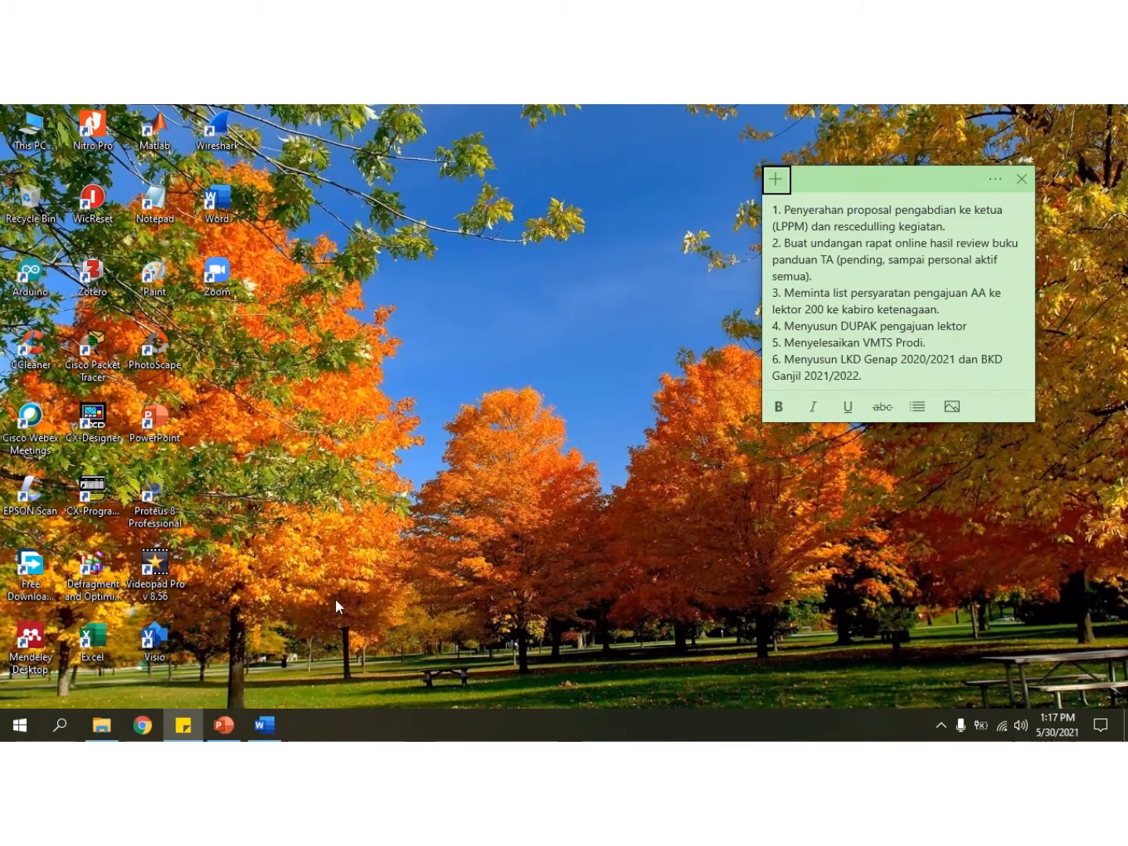
# Open the Packet Tracer file "5.5.1 Packet Tracer - IPv4 ACL Implementation Challenge (Progress)" from File Explorer, then minimize the folder window.
pyautogui.click(102, 726)
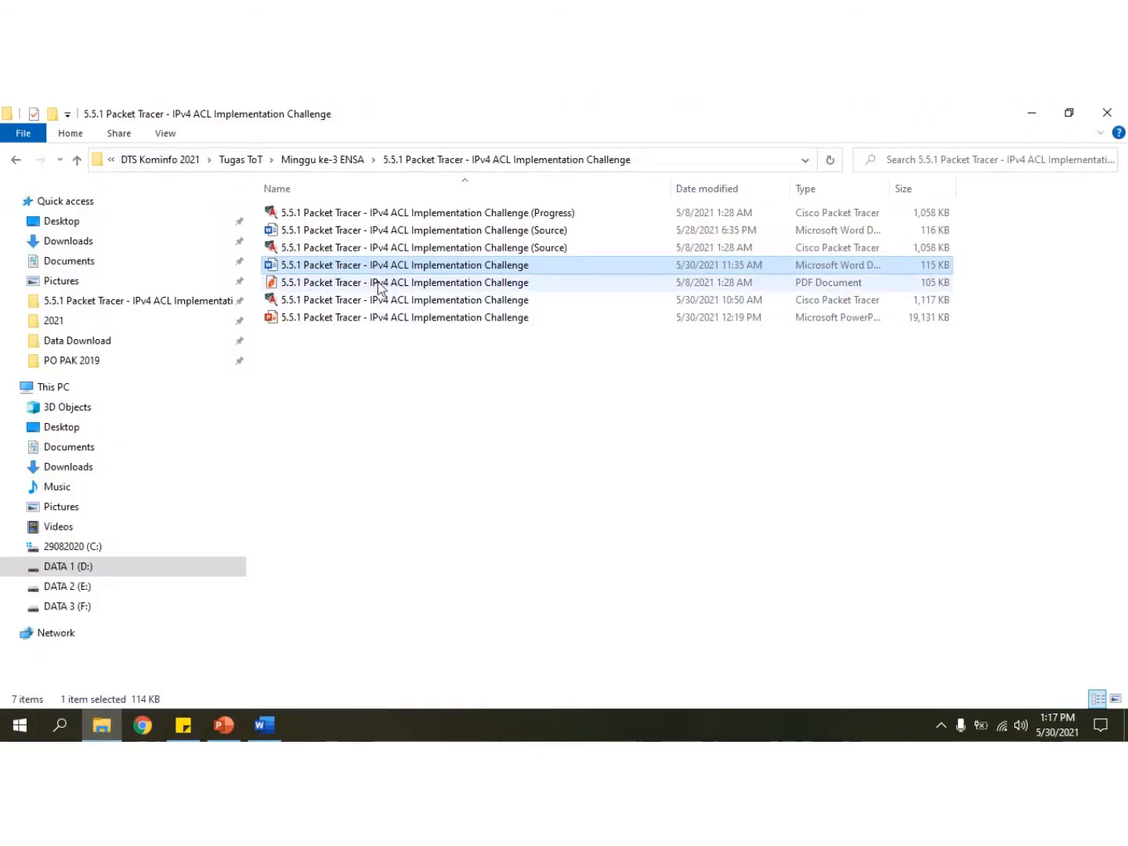
pyautogui.click(504, 214)
pyautogui.doubleClick(505, 216)
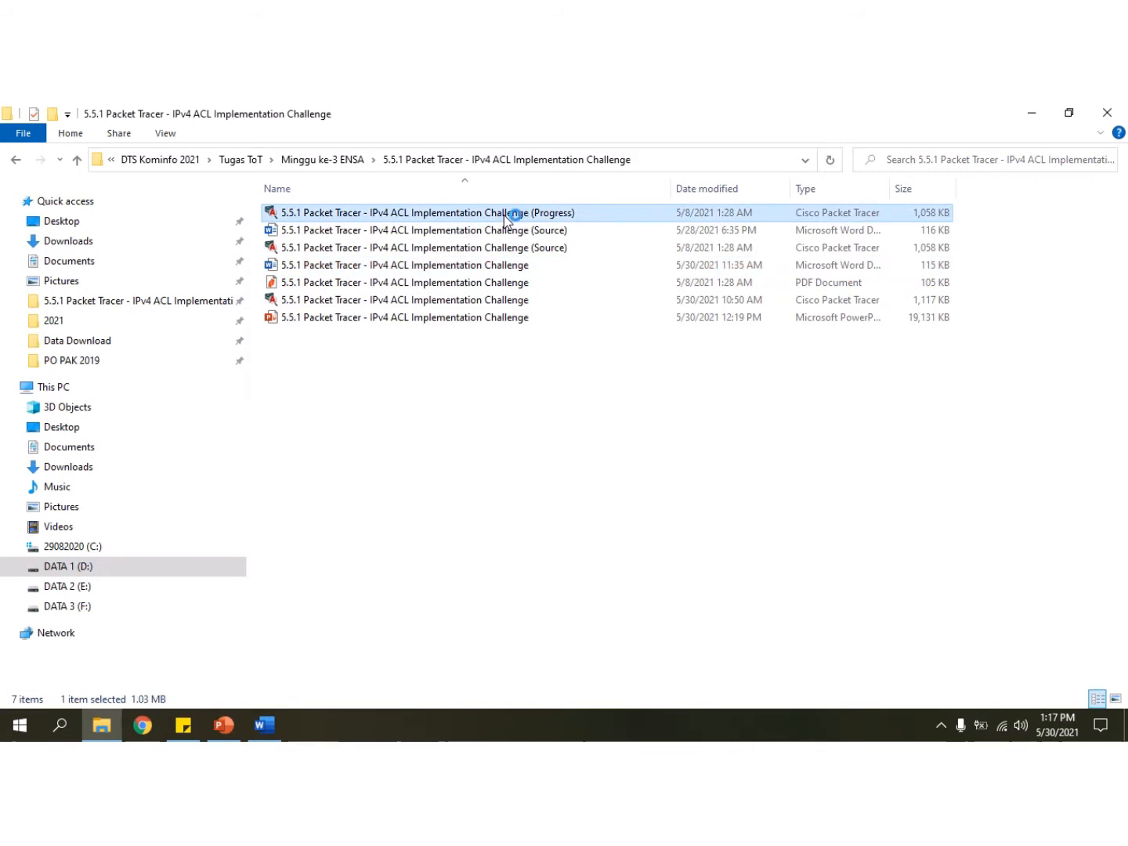
pyautogui.click(1033, 115)
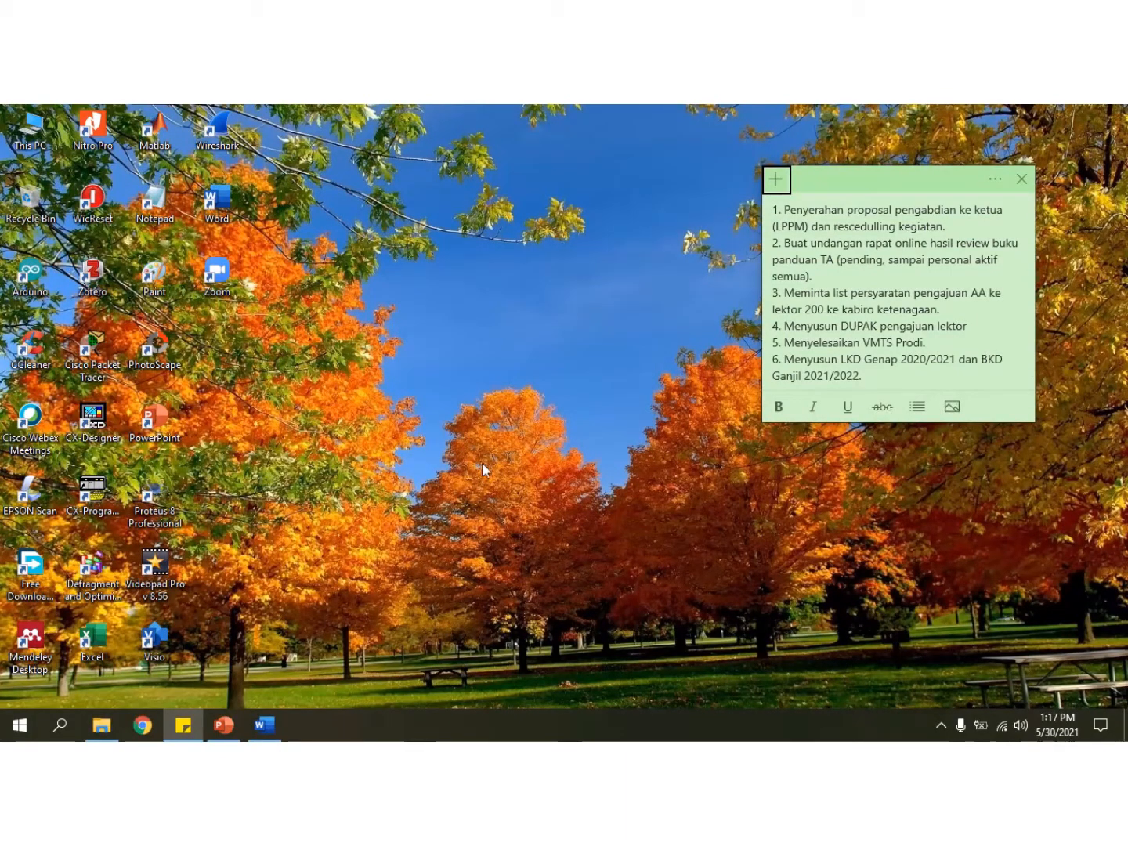
# Switch to the Word instructions and review the topology, the addressing table and the Step 2 ACL requirements.
pyautogui.click(274, 722)
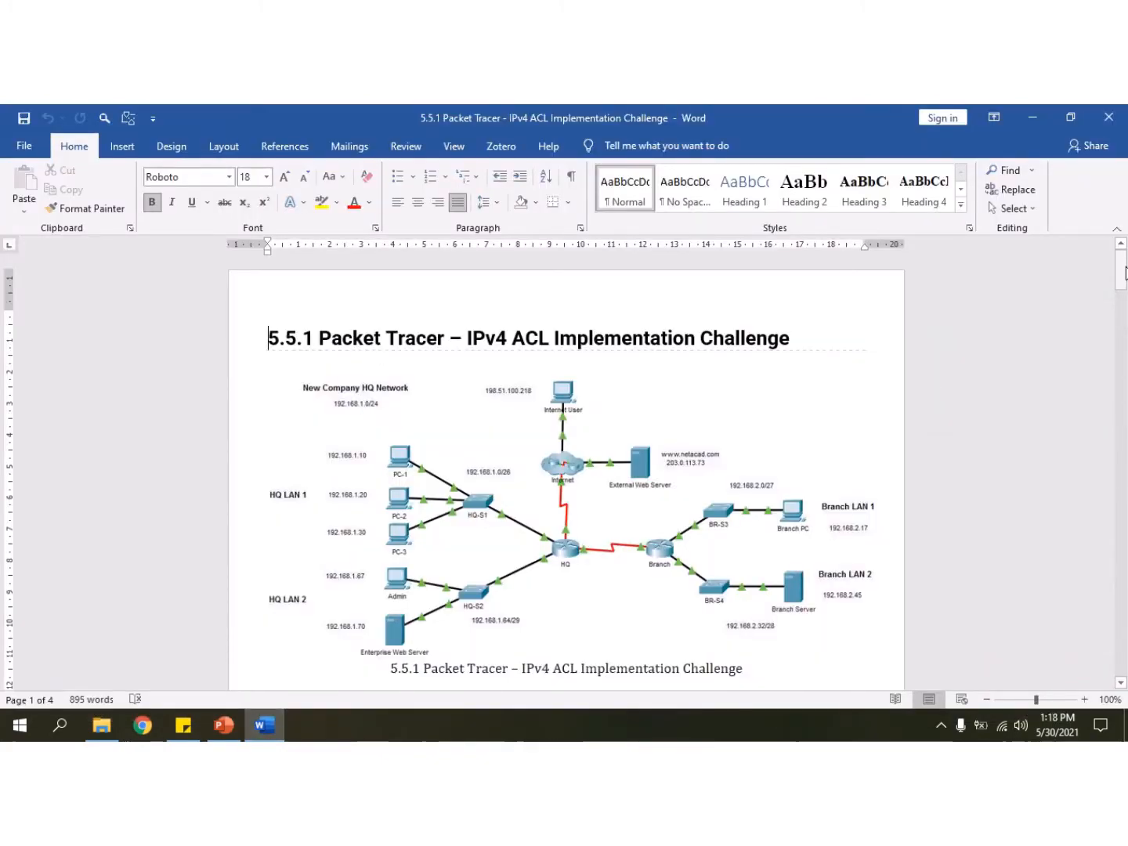
pyautogui.moveTo(1126, 272); pyautogui.dragTo(1125, 285)
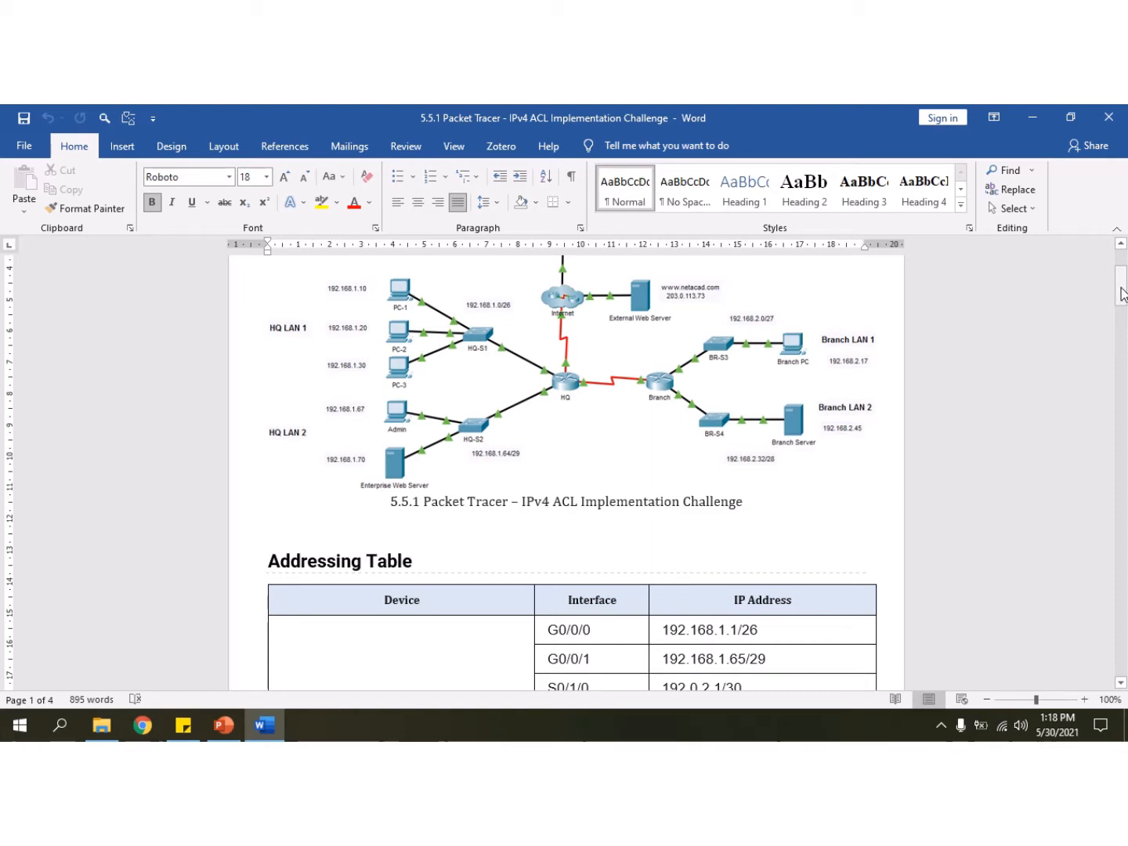
pyautogui.moveTo(1124, 294); pyautogui.dragTo(1124, 322)
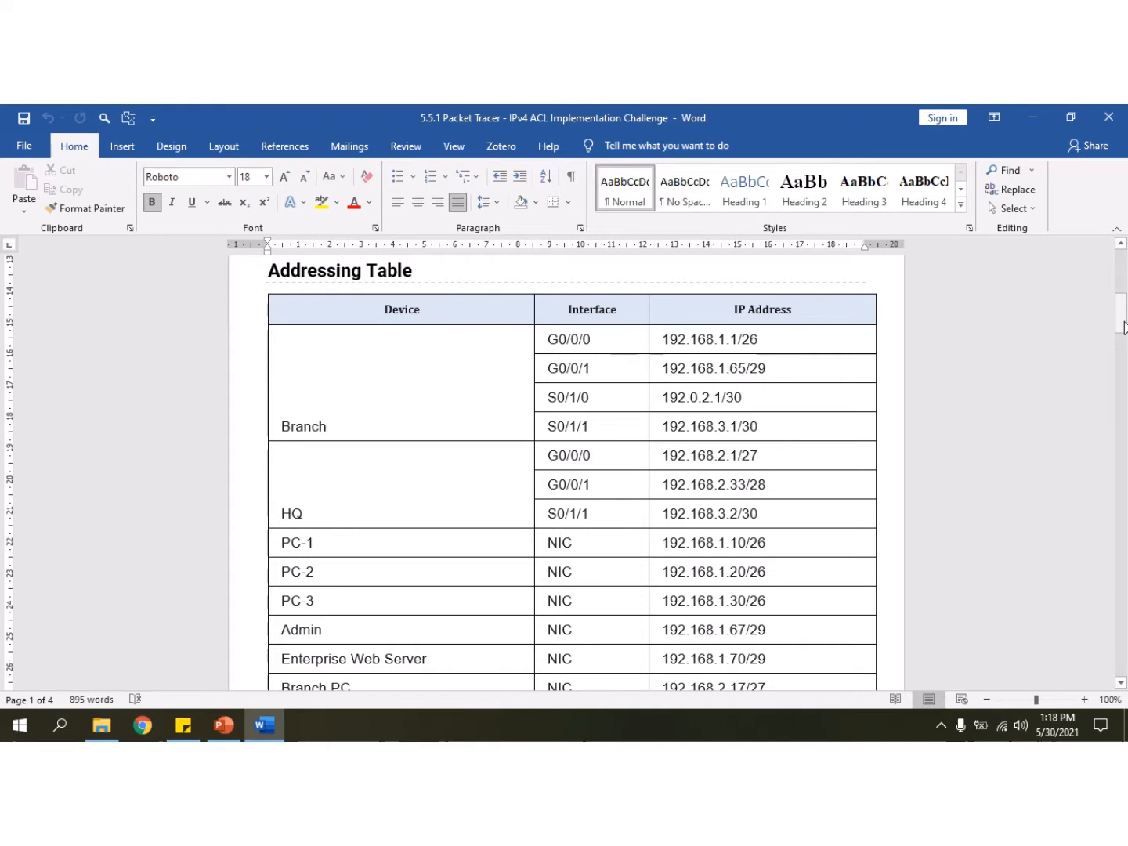
pyautogui.moveTo(1123, 327); pyautogui.dragTo(1123, 329)
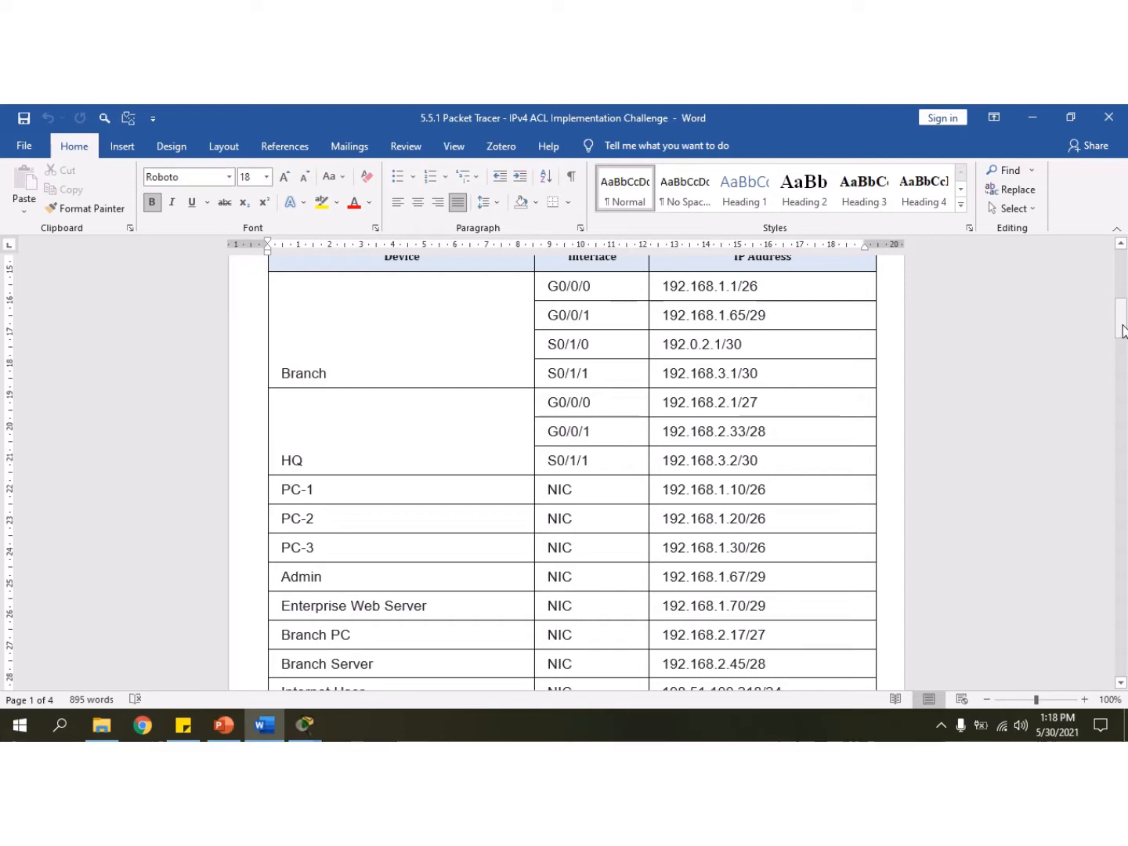
pyautogui.moveTo(1123, 329); pyautogui.dragTo(1124, 429)
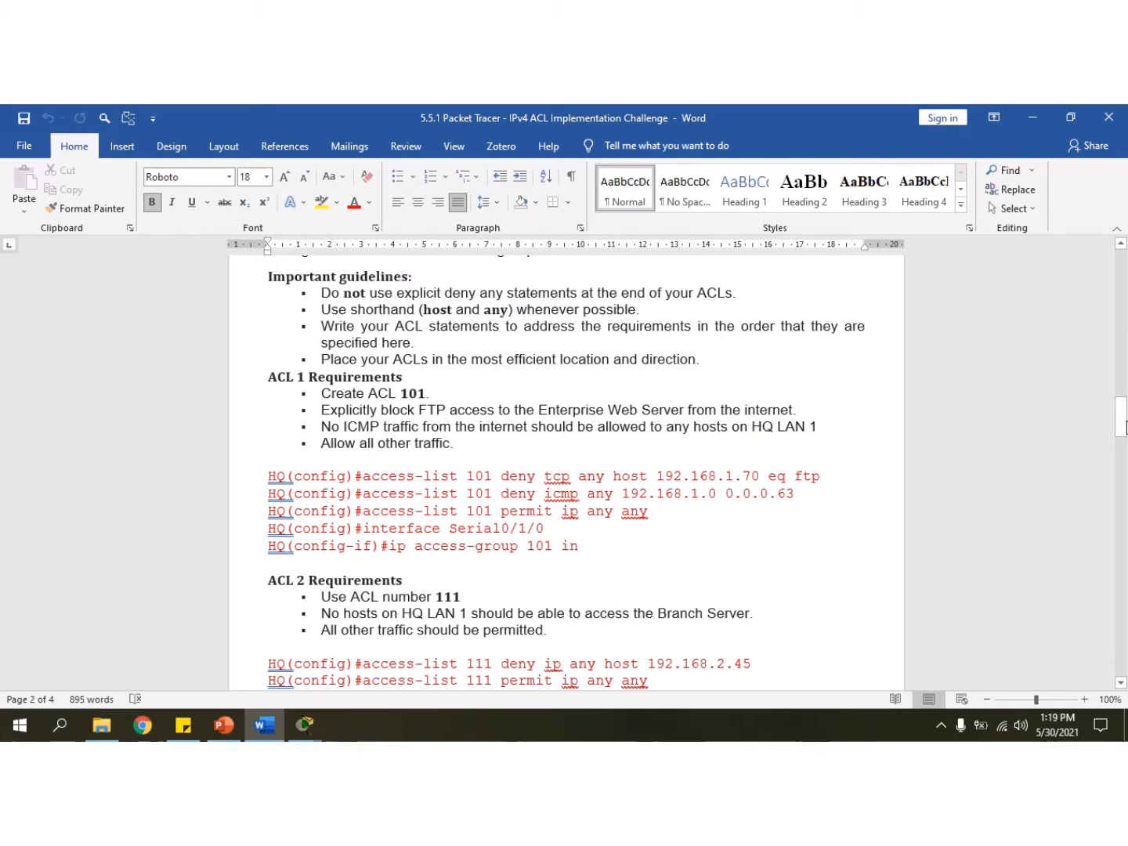
pyautogui.moveTo(1124, 415)
pyautogui.mouseDown()
pyautogui.moveTo(1125, 493)
pyautogui.moveTo(1108, 409)
pyautogui.mouseUp()
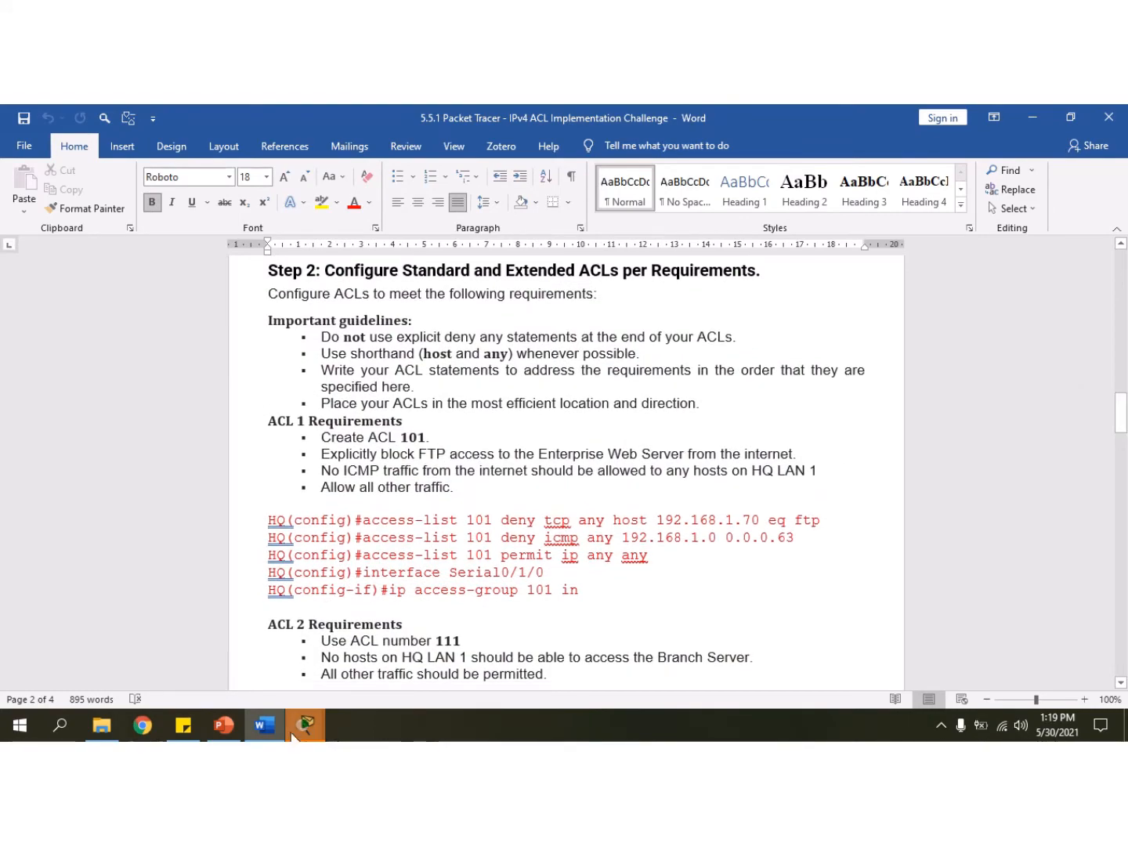
# Switch to Cisco Packet Tracer, dismiss the User Profile dialog and bring up the network topology workspace.
pyautogui.moveTo(302, 732)
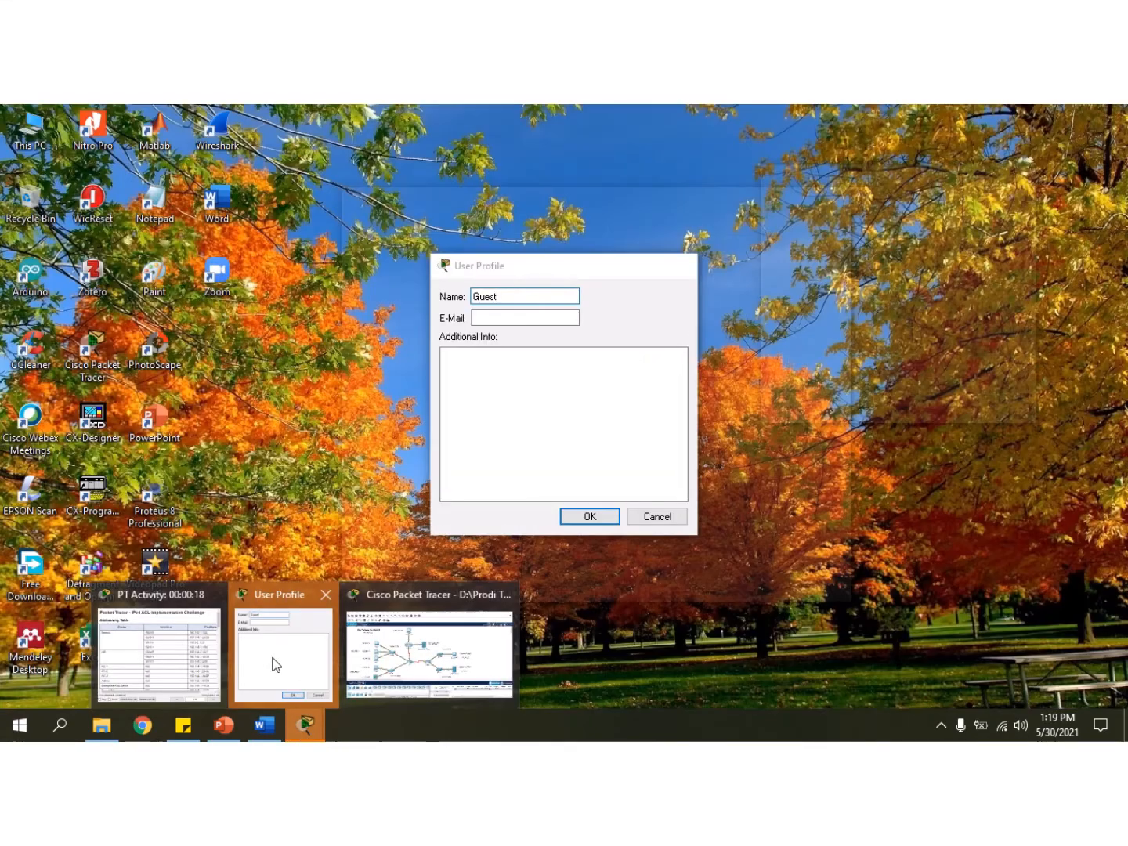
pyautogui.click(275, 664)
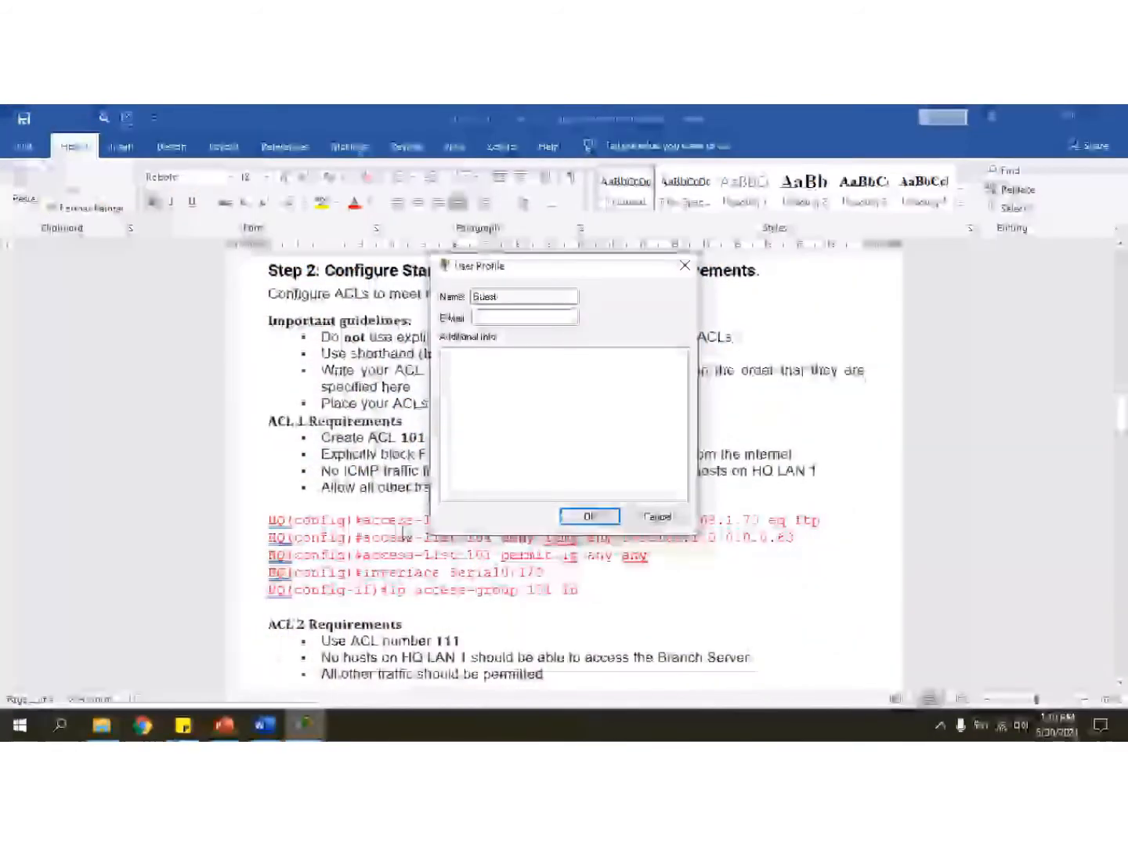
pyautogui.click(685, 265)
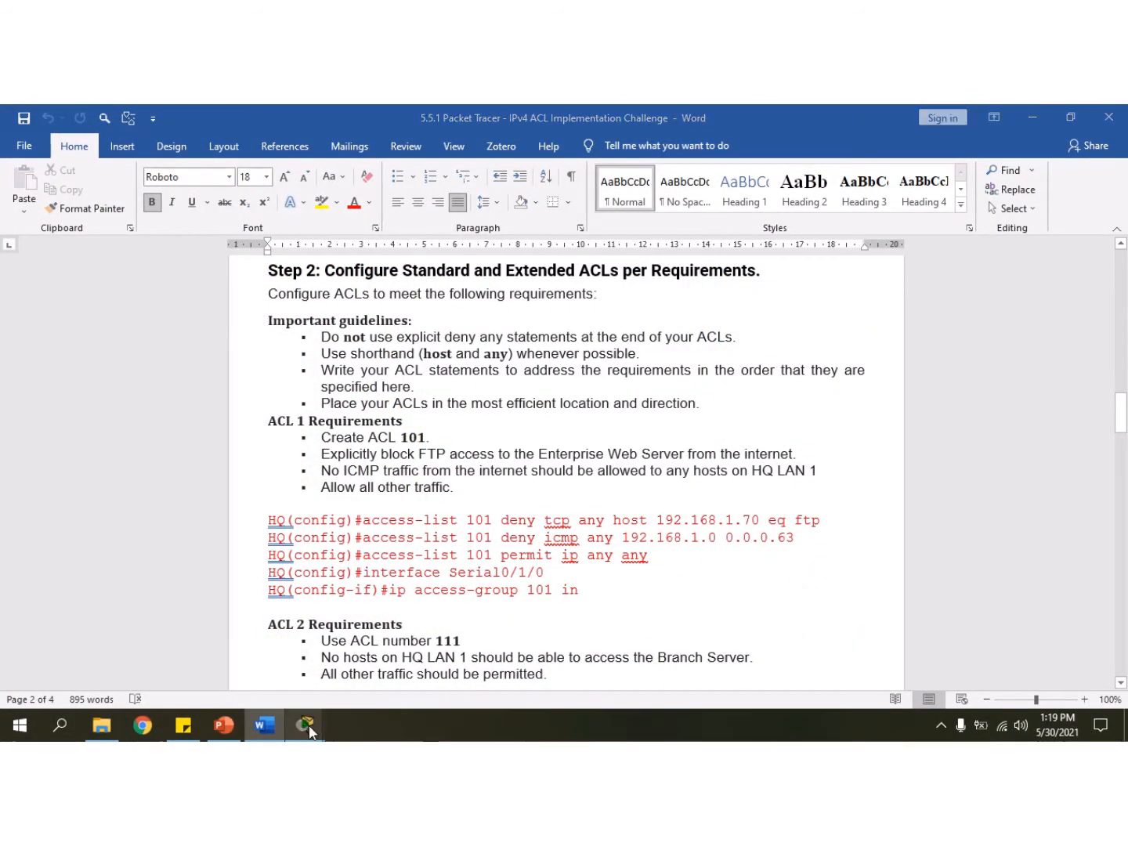
pyautogui.moveTo(307, 729)
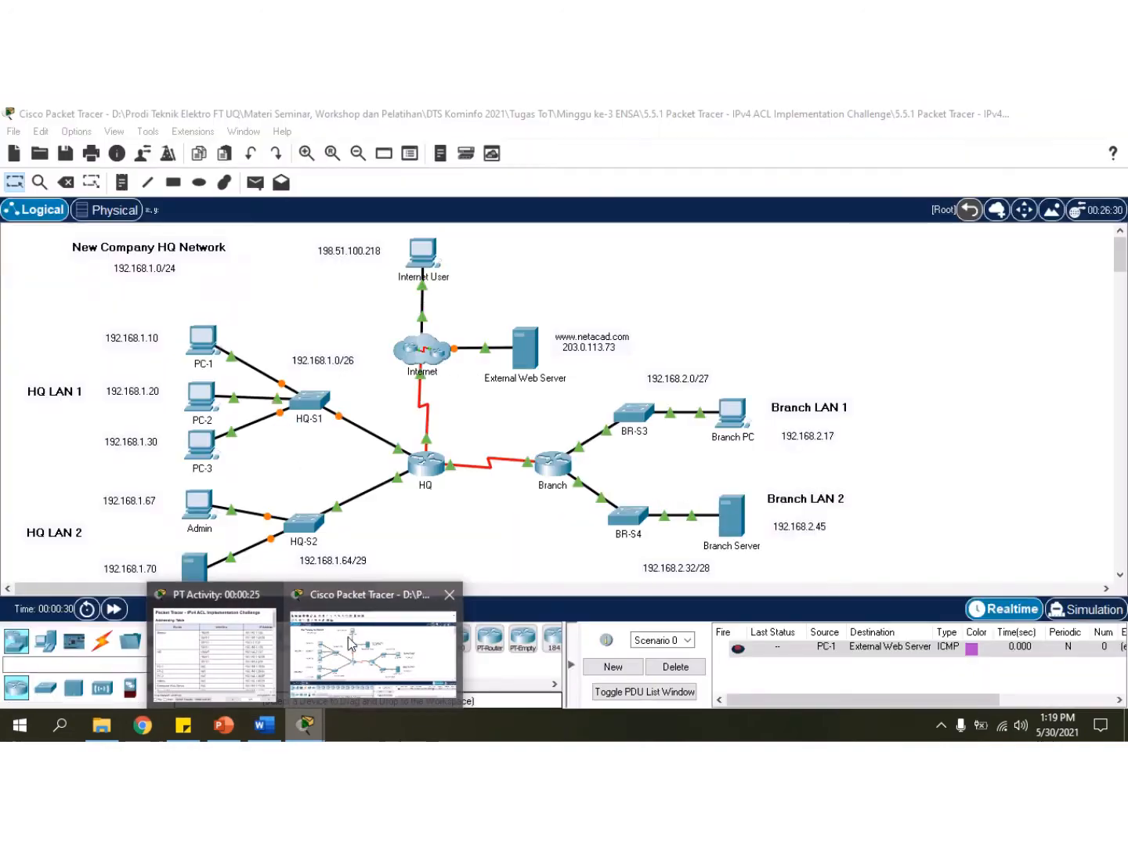
pyautogui.click(350, 645)
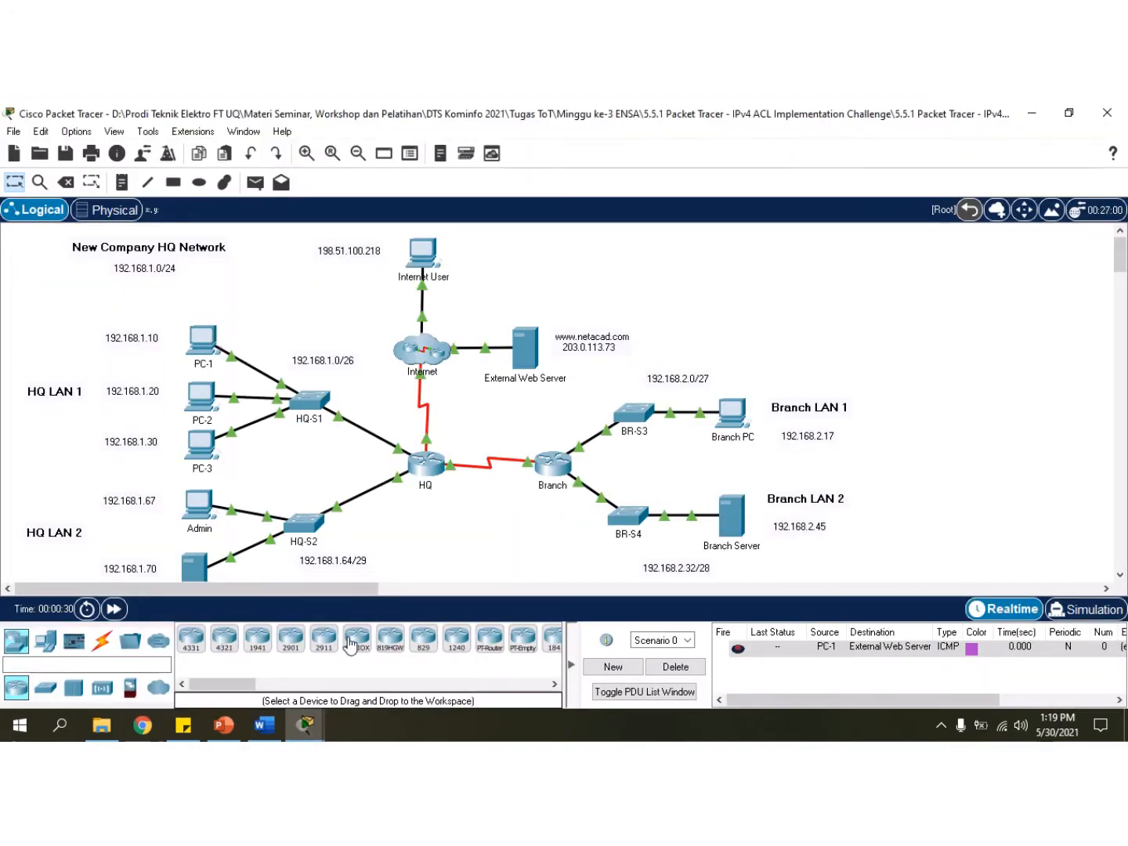
# View the PT Activity instructions in a maximized window, then minimize them to return to the topology.
pyautogui.moveTo(312, 721)
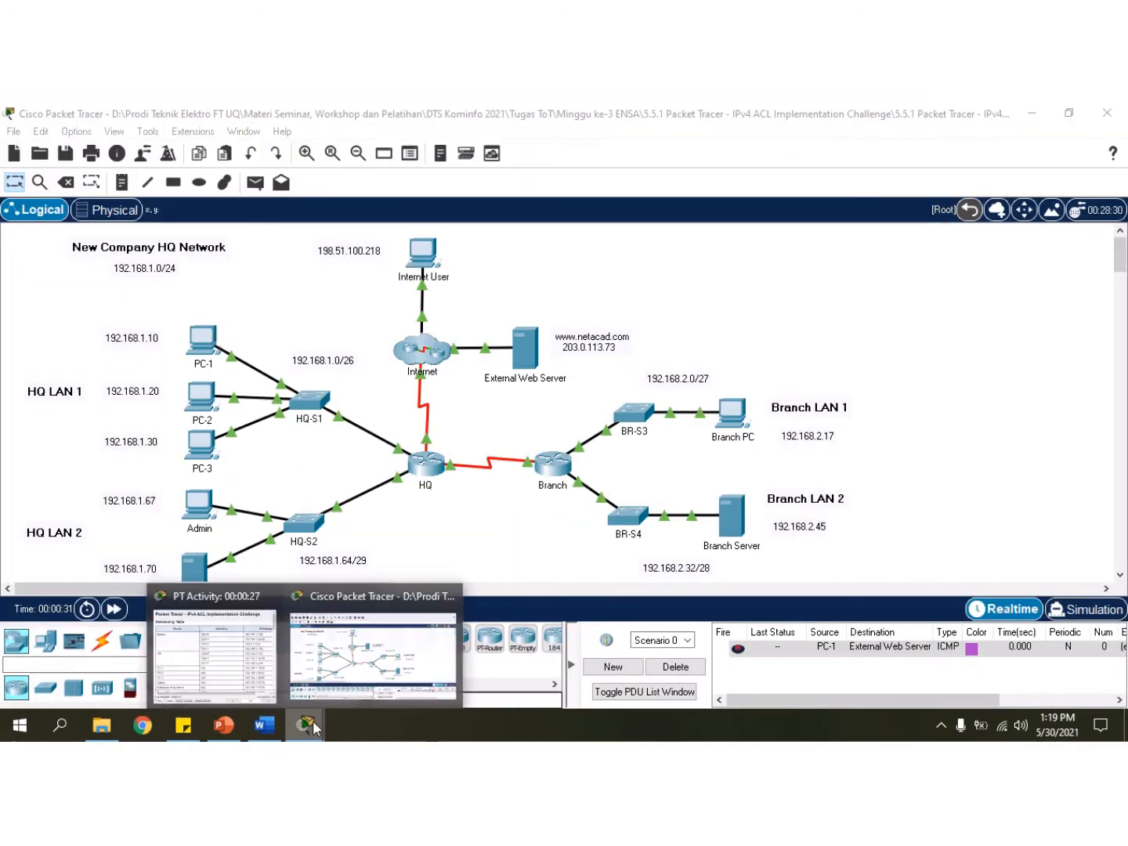
pyautogui.click(209, 639)
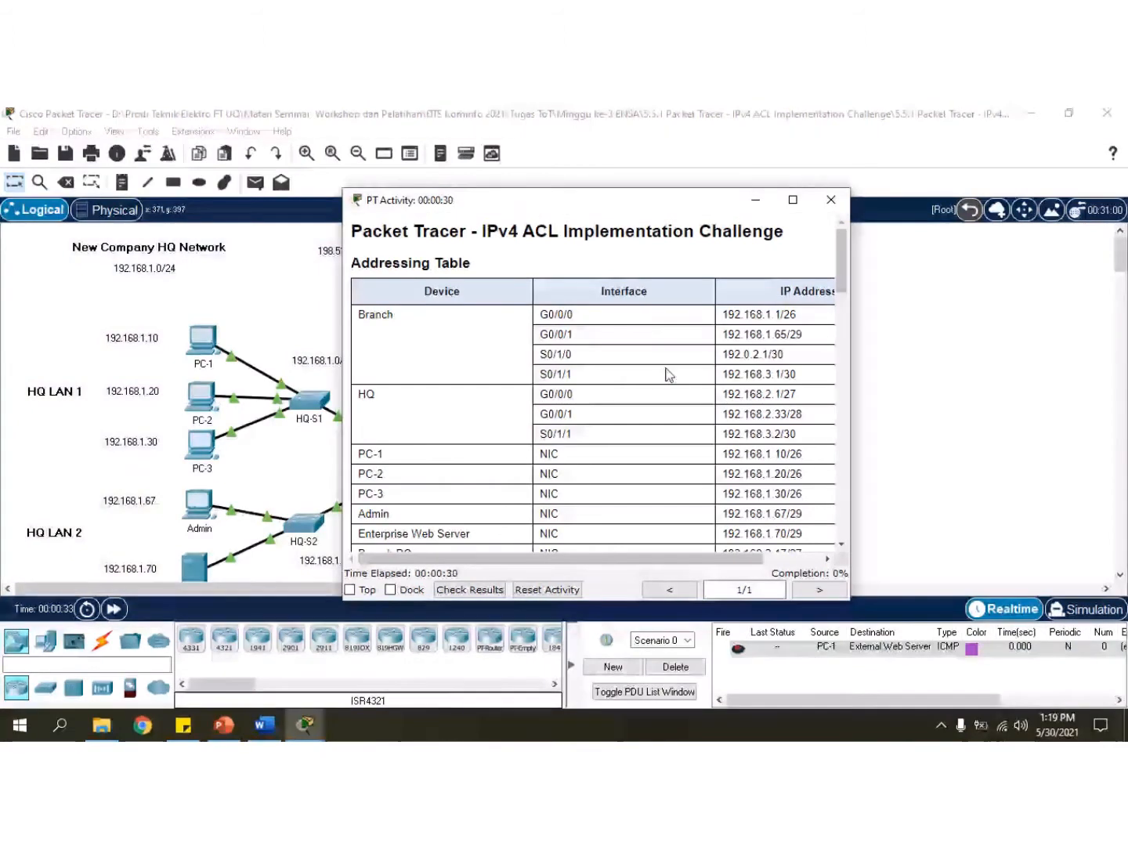
pyautogui.click(793, 200)
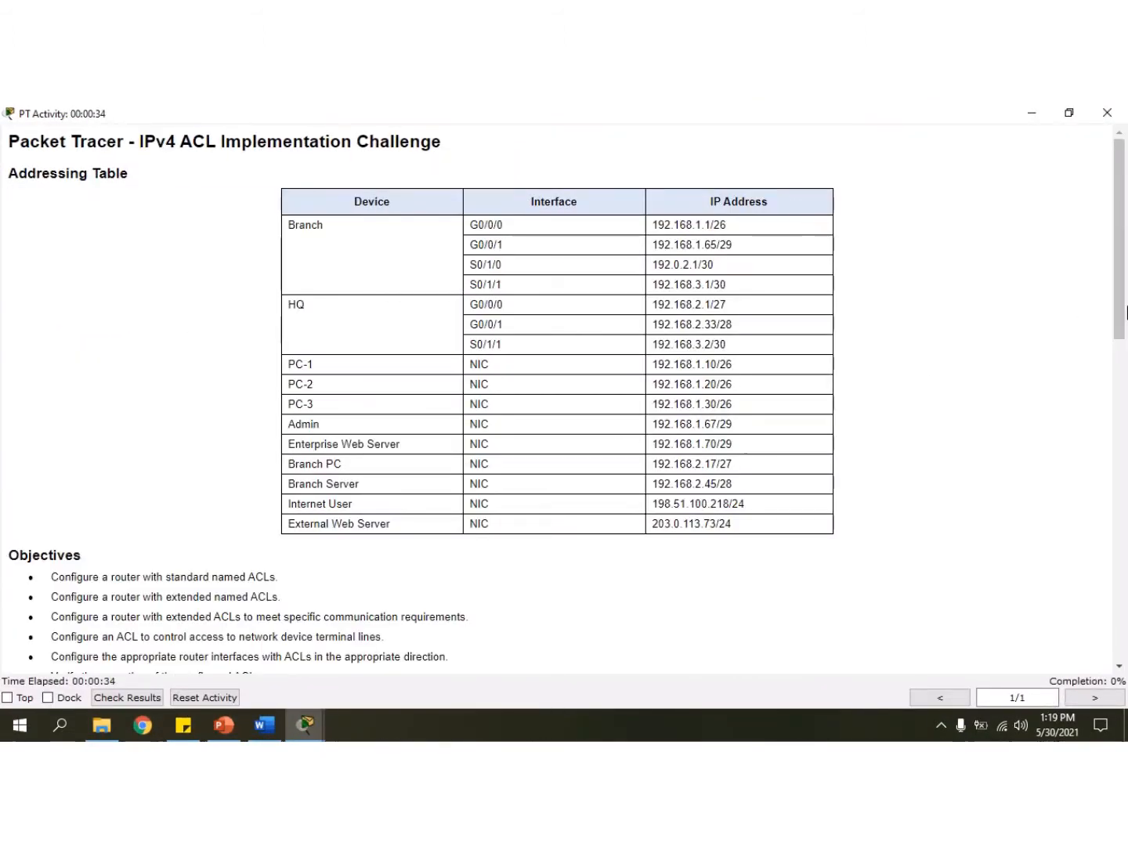
pyautogui.moveTo(1121, 298); pyautogui.dragTo(1124, 235)
pyautogui.click(1032, 116)
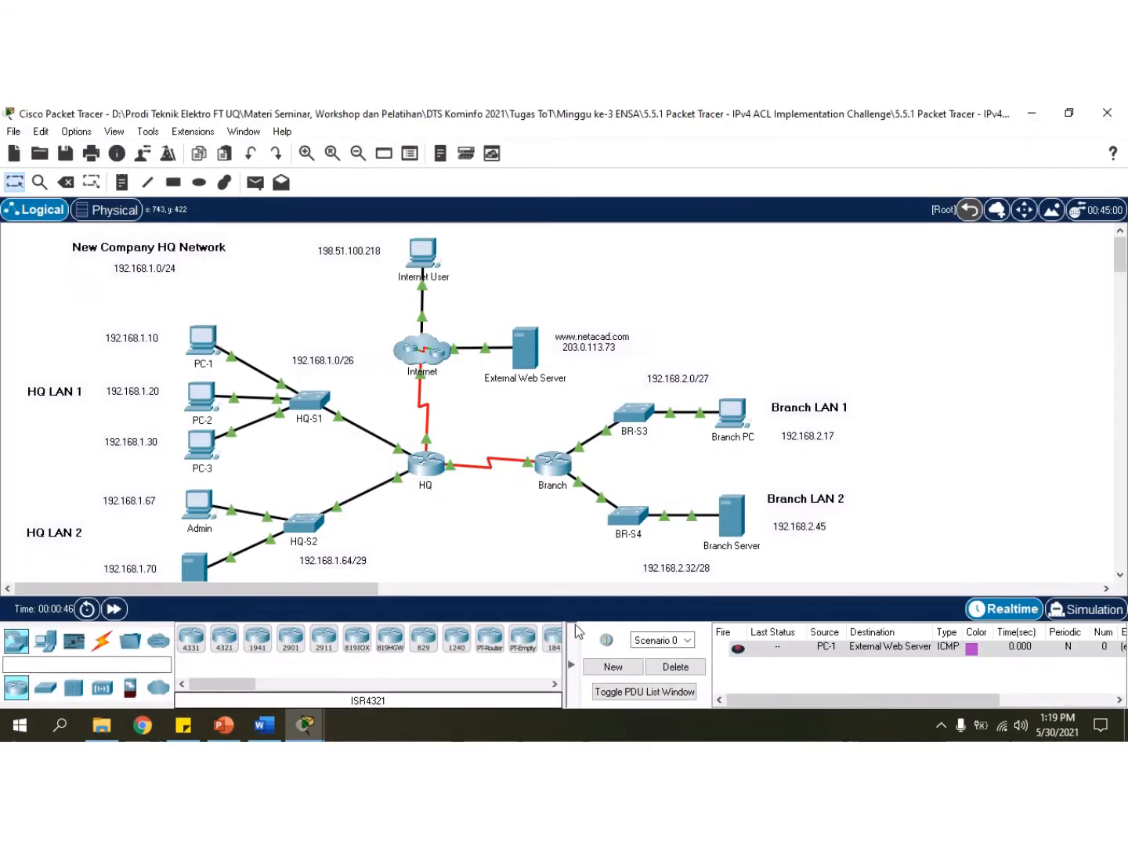
# Open the HQ router's command line in Packet Tracer and enter privileged EXEC mode with "en".
pyautogui.click(279, 737)
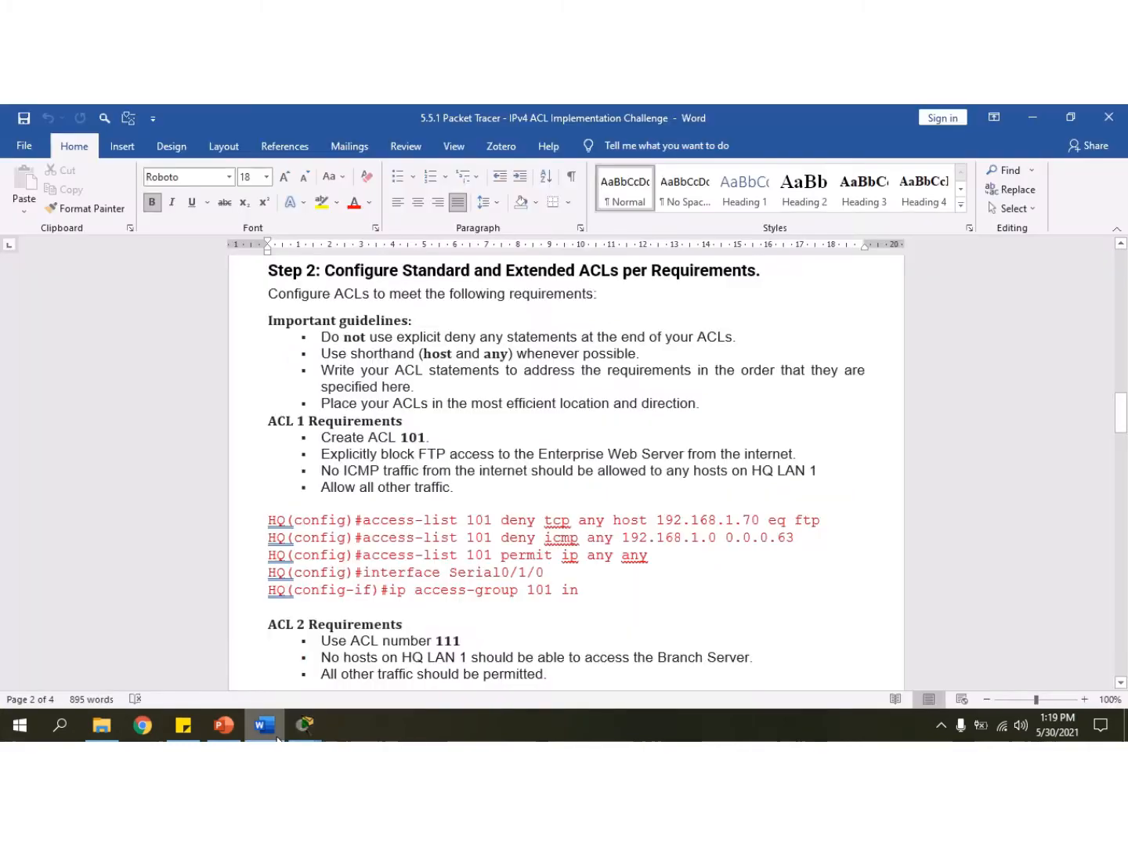
pyautogui.click(309, 714)
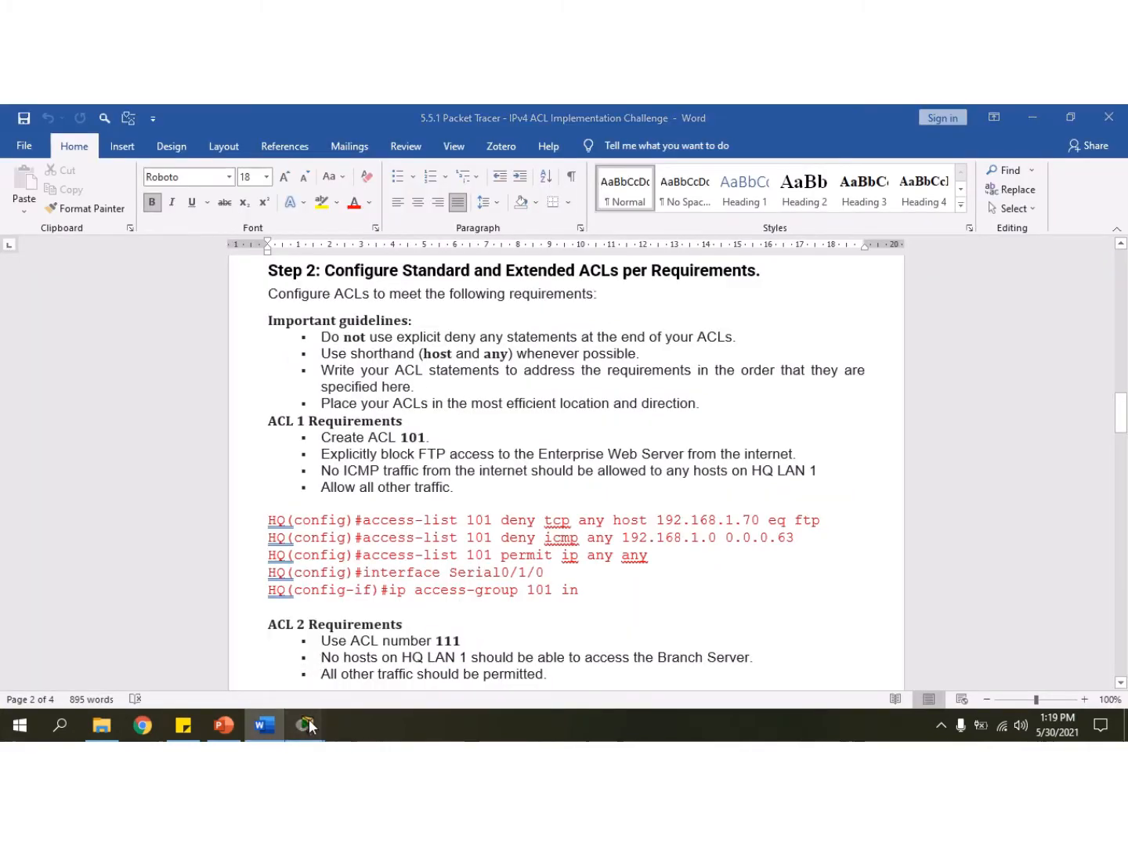
pyautogui.click(380, 671)
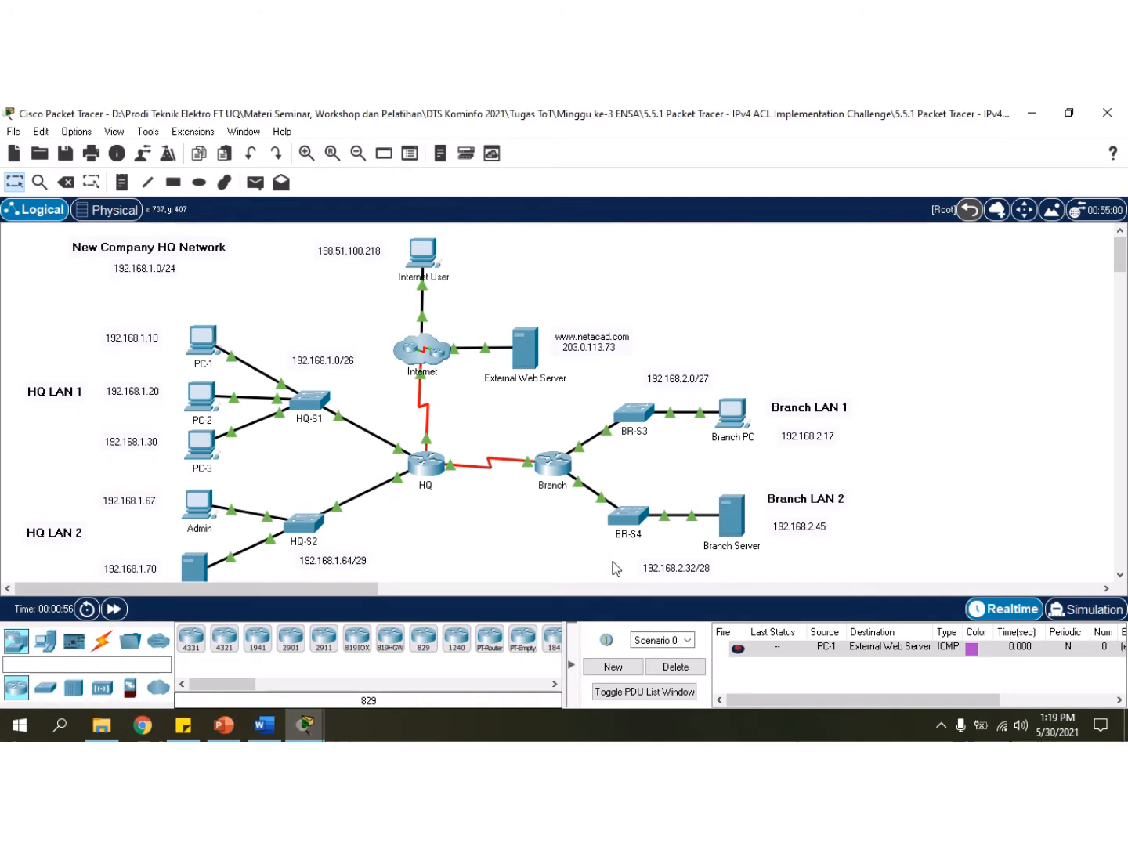
pyautogui.click(423, 474)
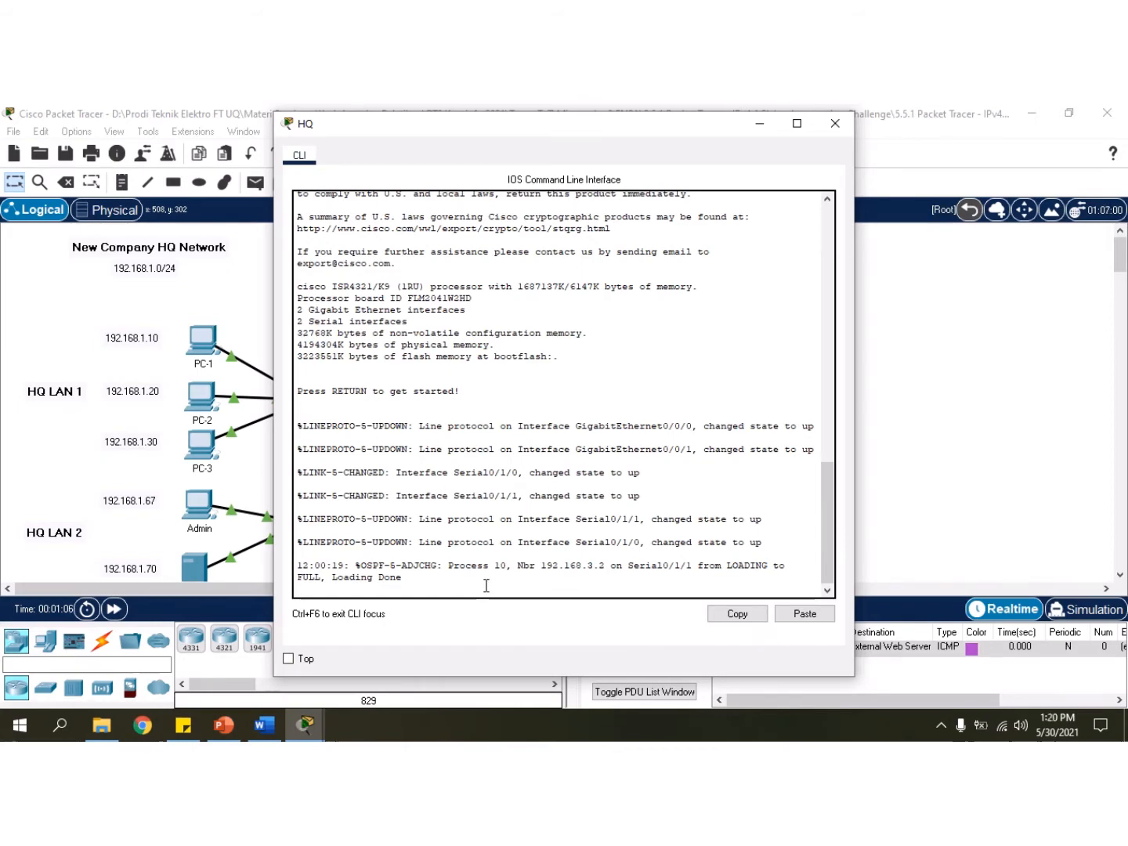
pyautogui.press('Return')
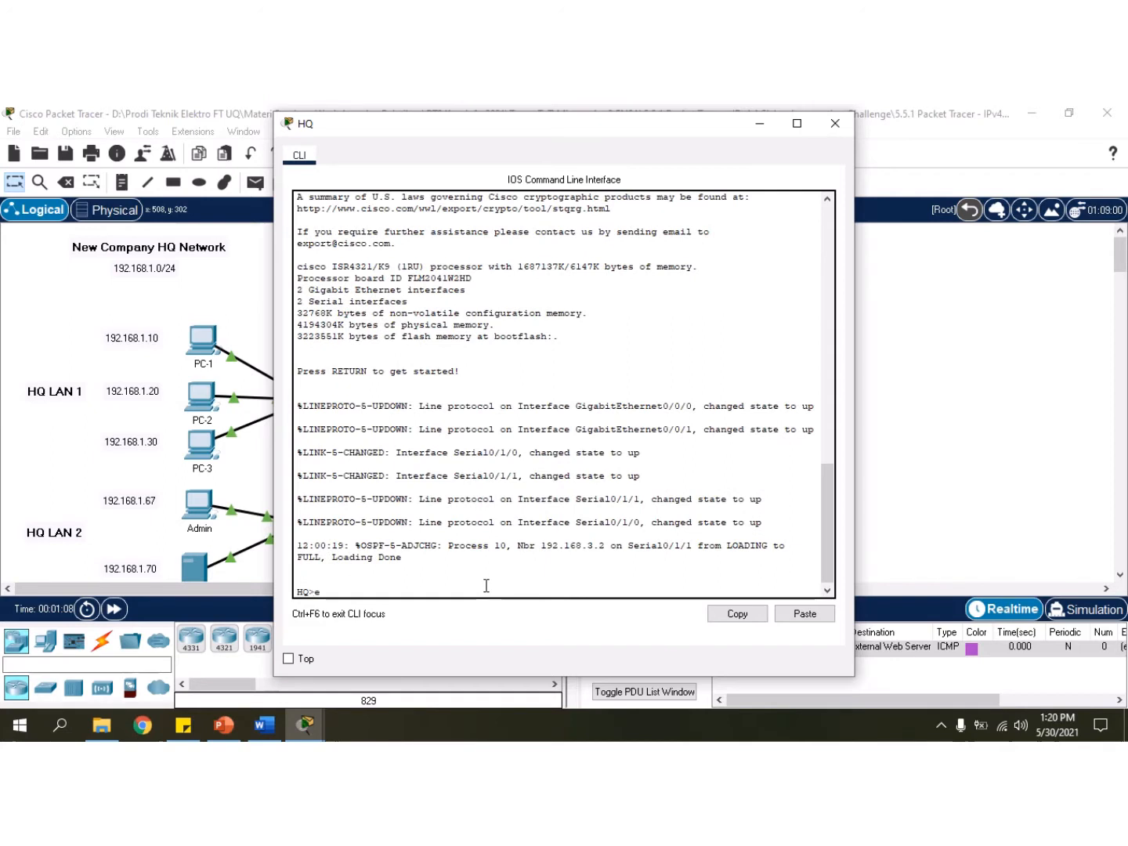
pyautogui.write('en')
pyautogui.press('Return')
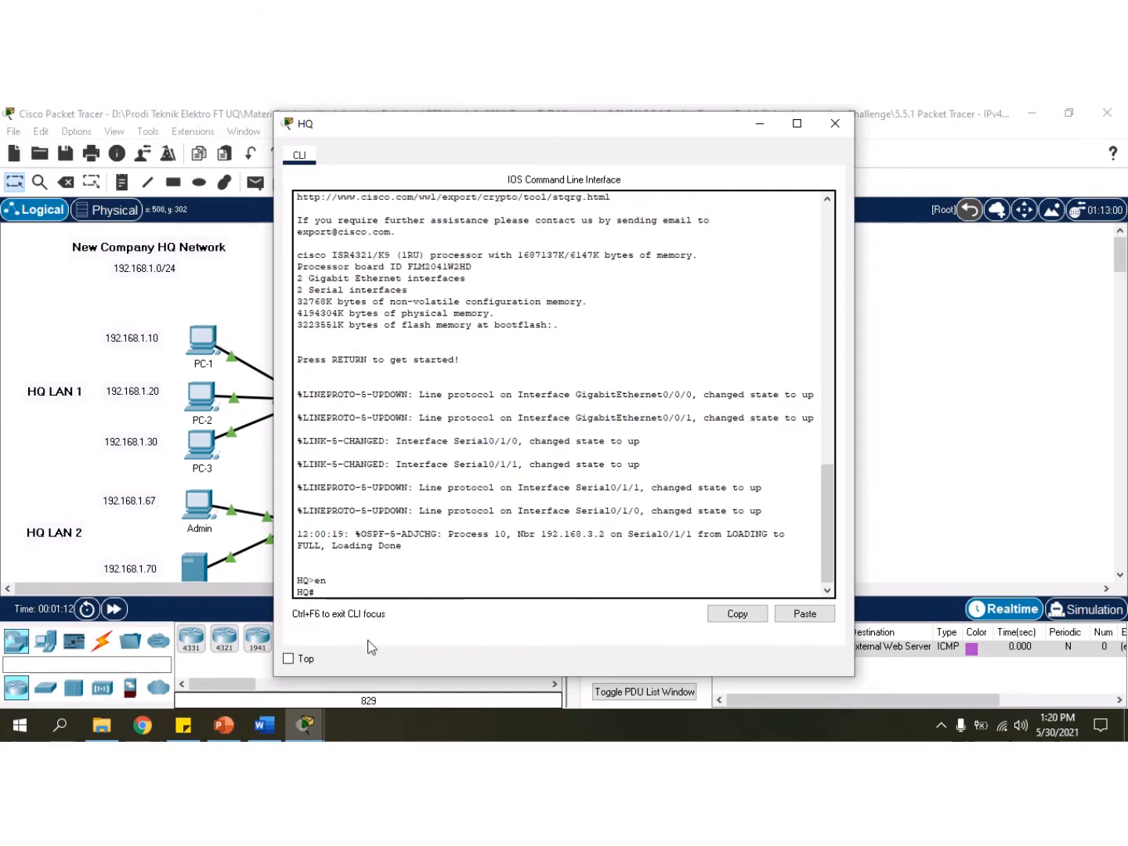
# Check the ACL requirements in Word, then enter global configuration mode on the HQ router with "conf t".
pyautogui.click(264, 726)
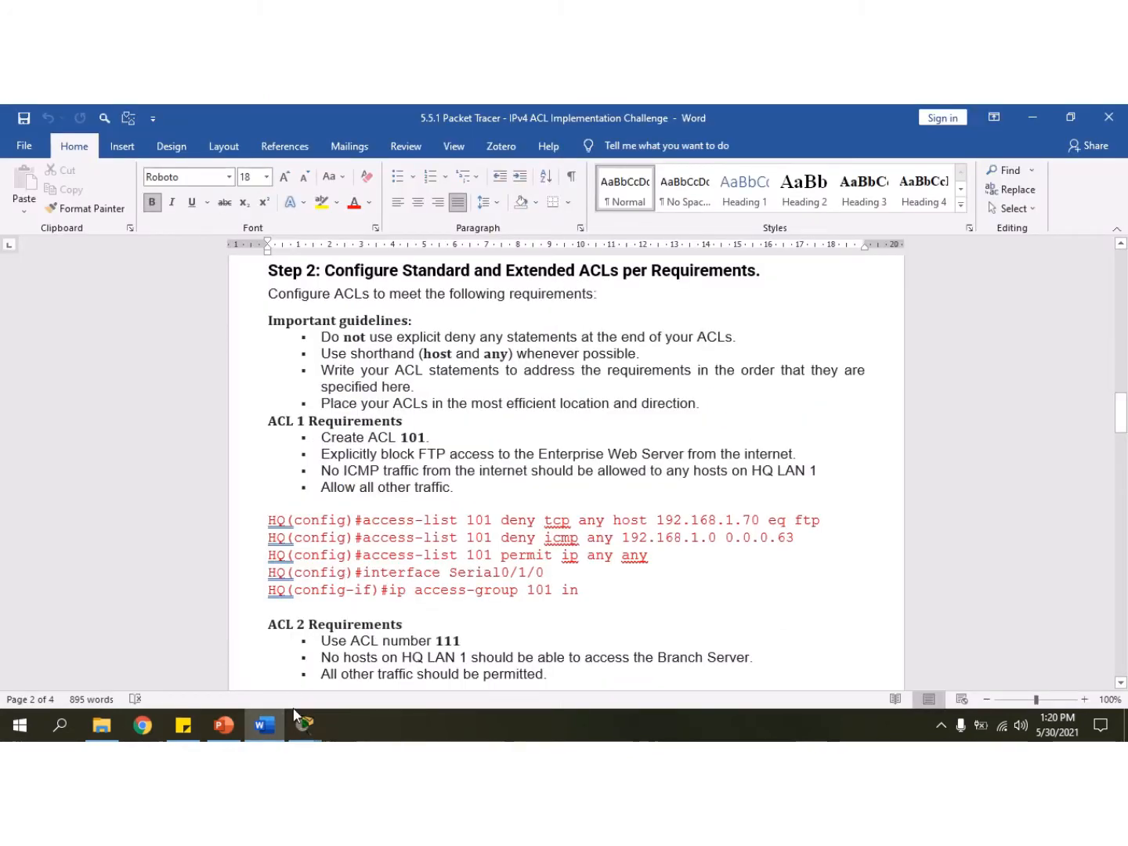
pyautogui.moveTo(306, 720)
pyautogui.click(469, 670)
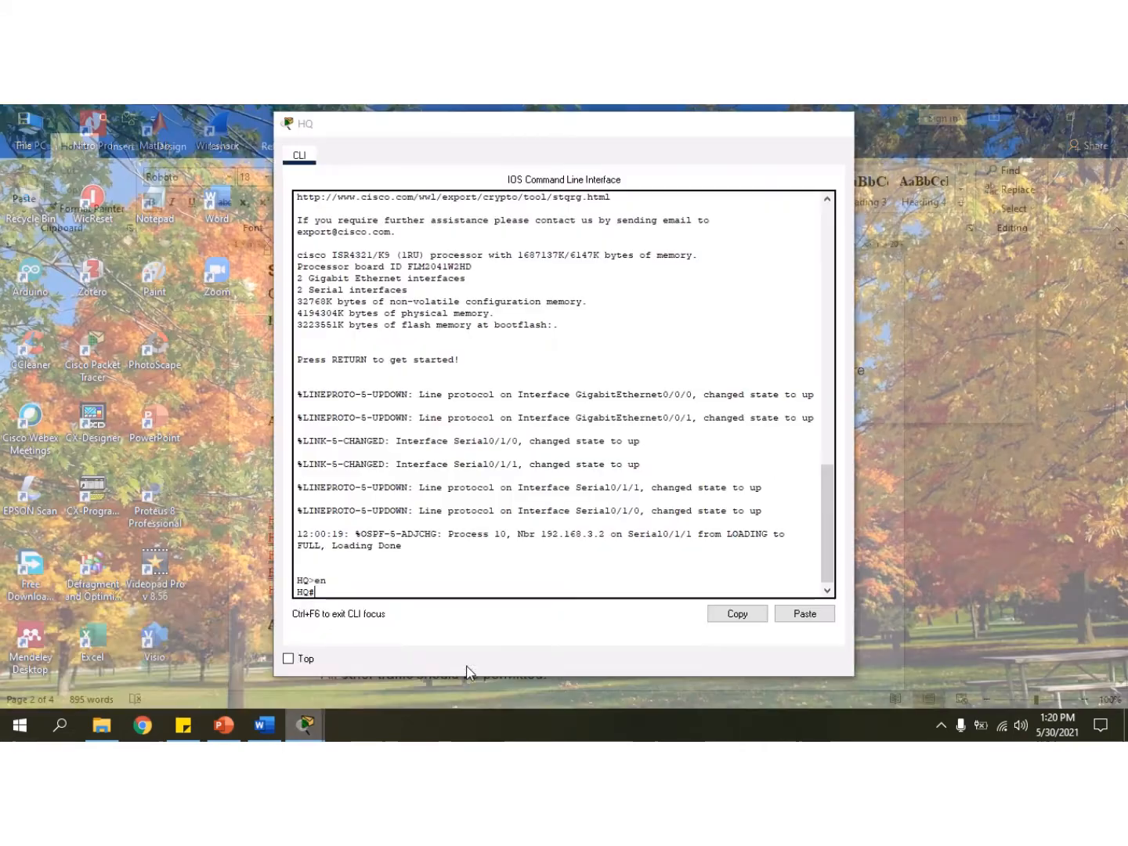
pyautogui.write('co')
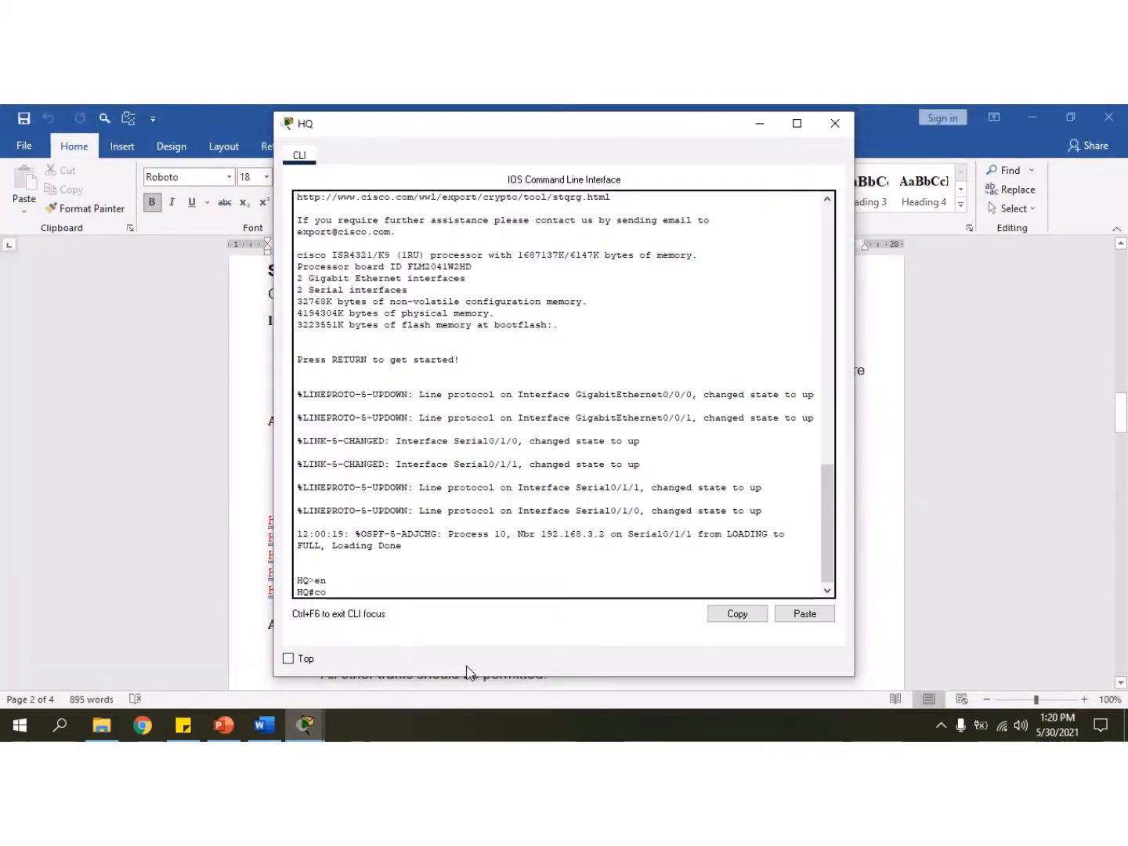
pyautogui.write('nf t')
pyautogui.press('Return')
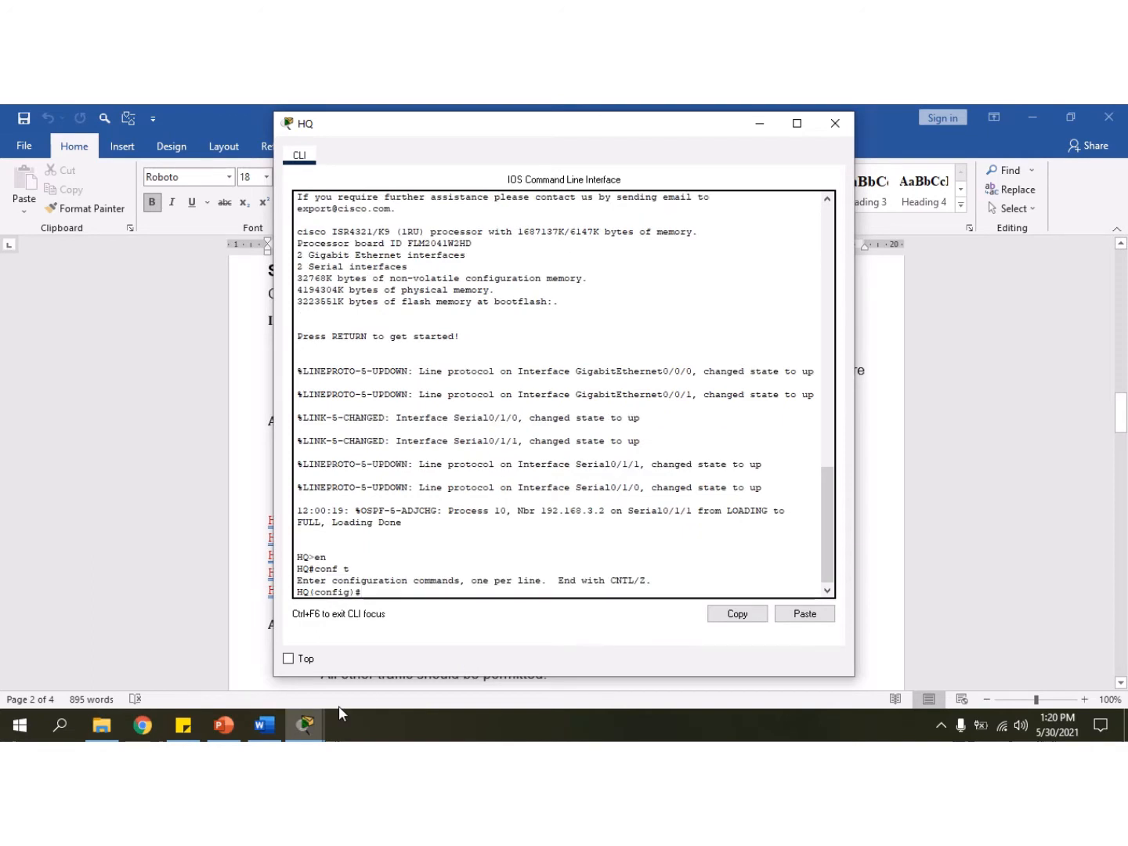
# Copy "access-list 101 deny tcp any host 192.168.1.70 eq ftp" from the Word document and switch back to the HQ command line.
pyautogui.click(278, 716)
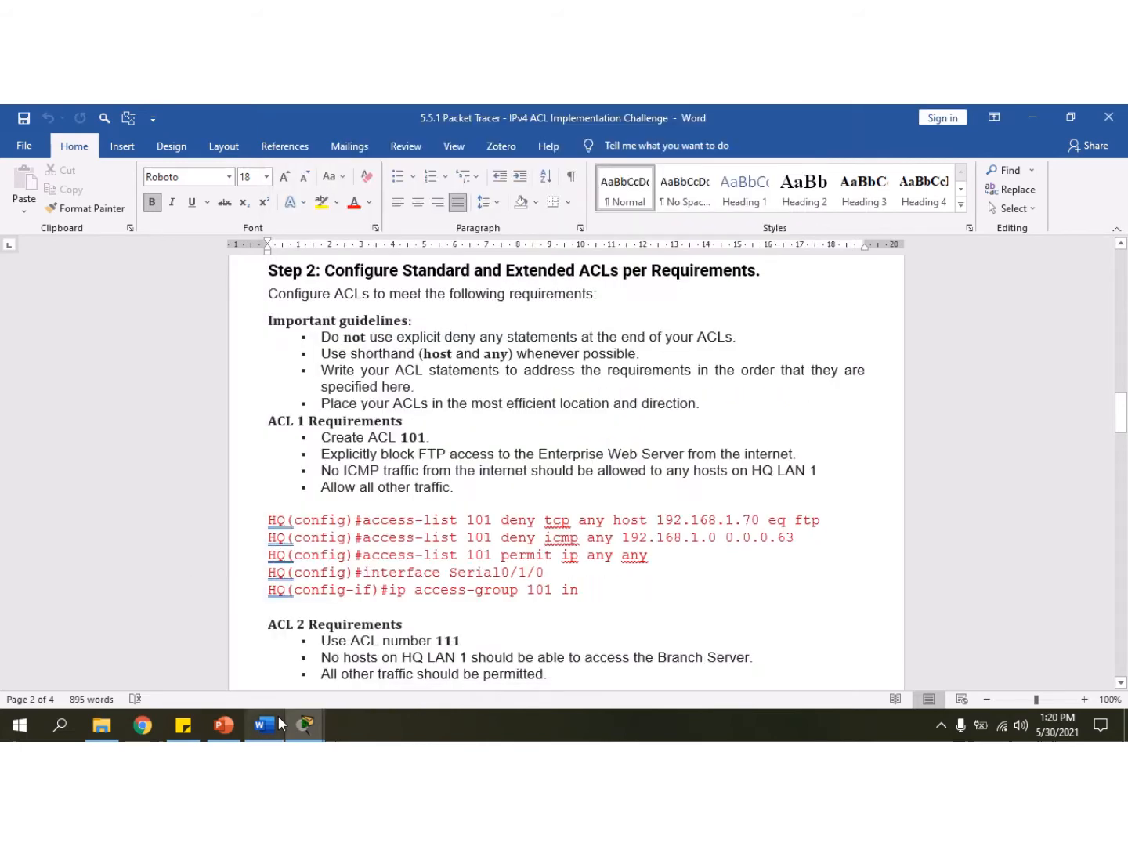
pyautogui.click(365, 522)
pyautogui.moveTo(363, 522); pyautogui.dragTo(802, 528)
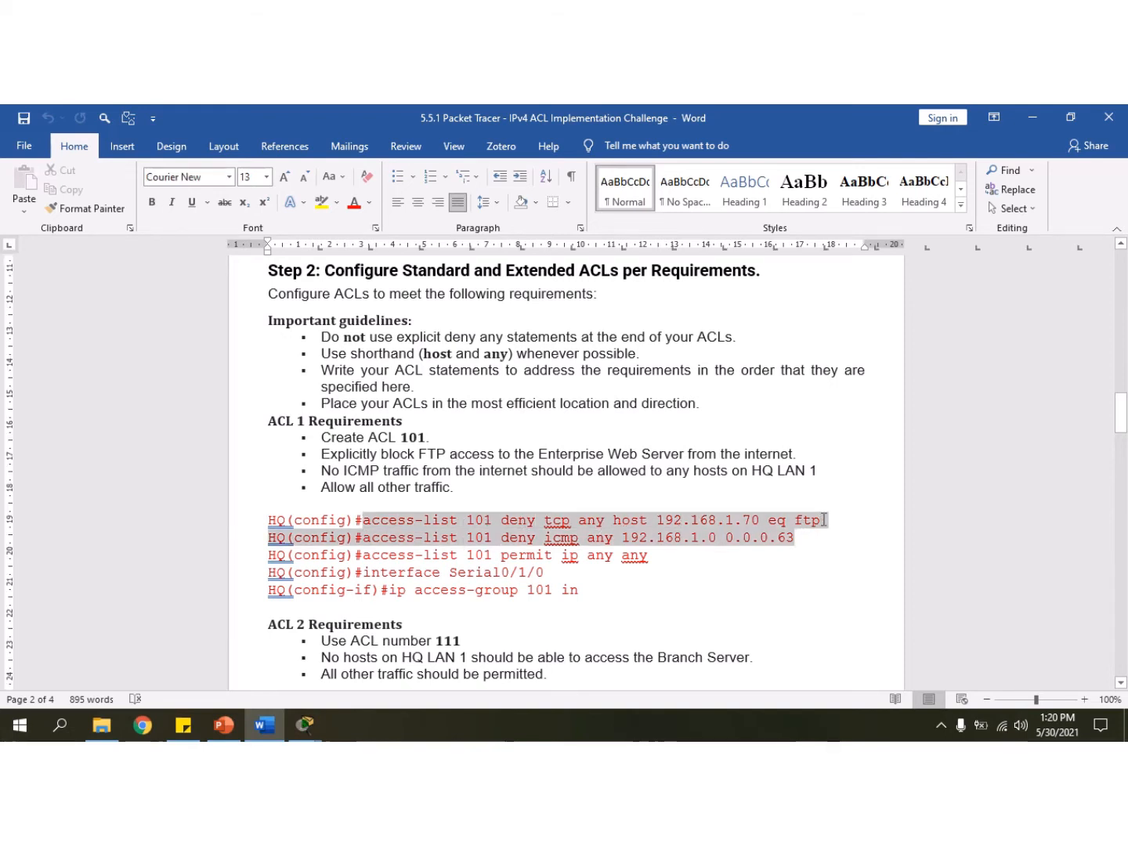
pyautogui.click(368, 519)
pyautogui.moveTo(364, 519); pyautogui.dragTo(812, 527)
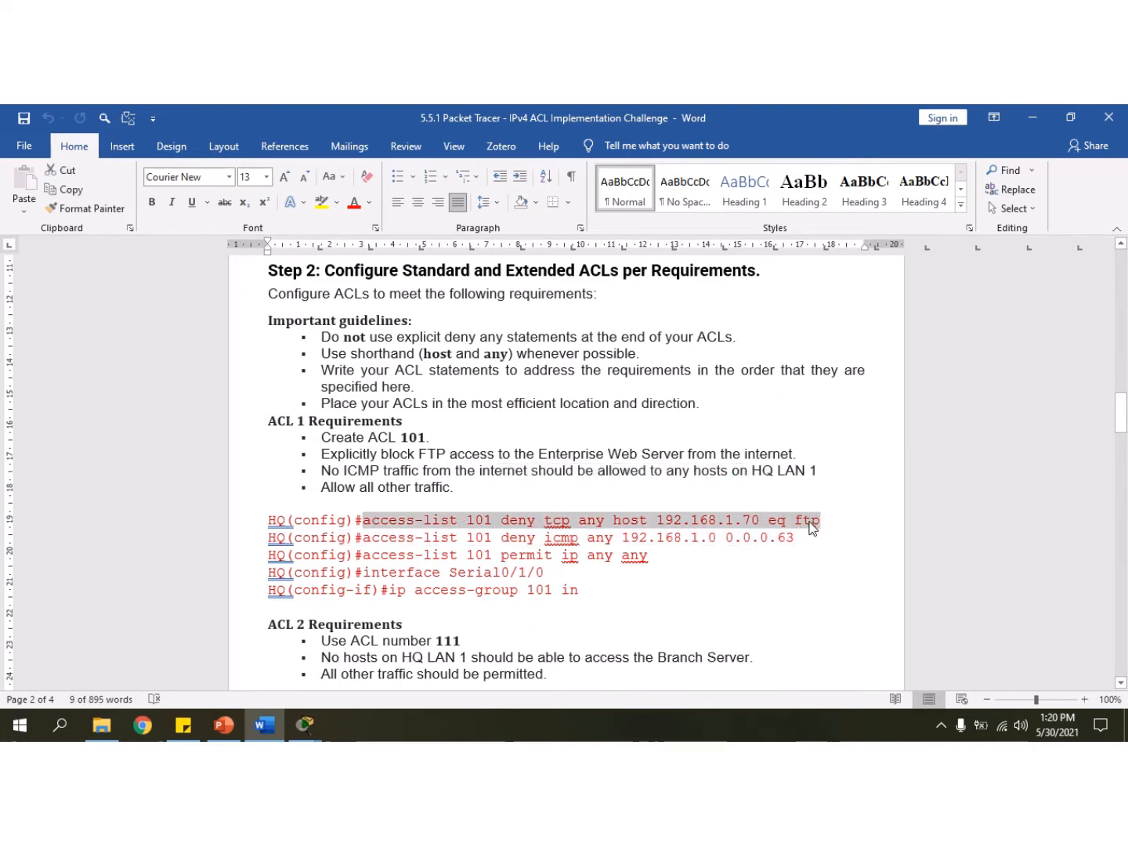
pyautogui.rightClick(811, 527)
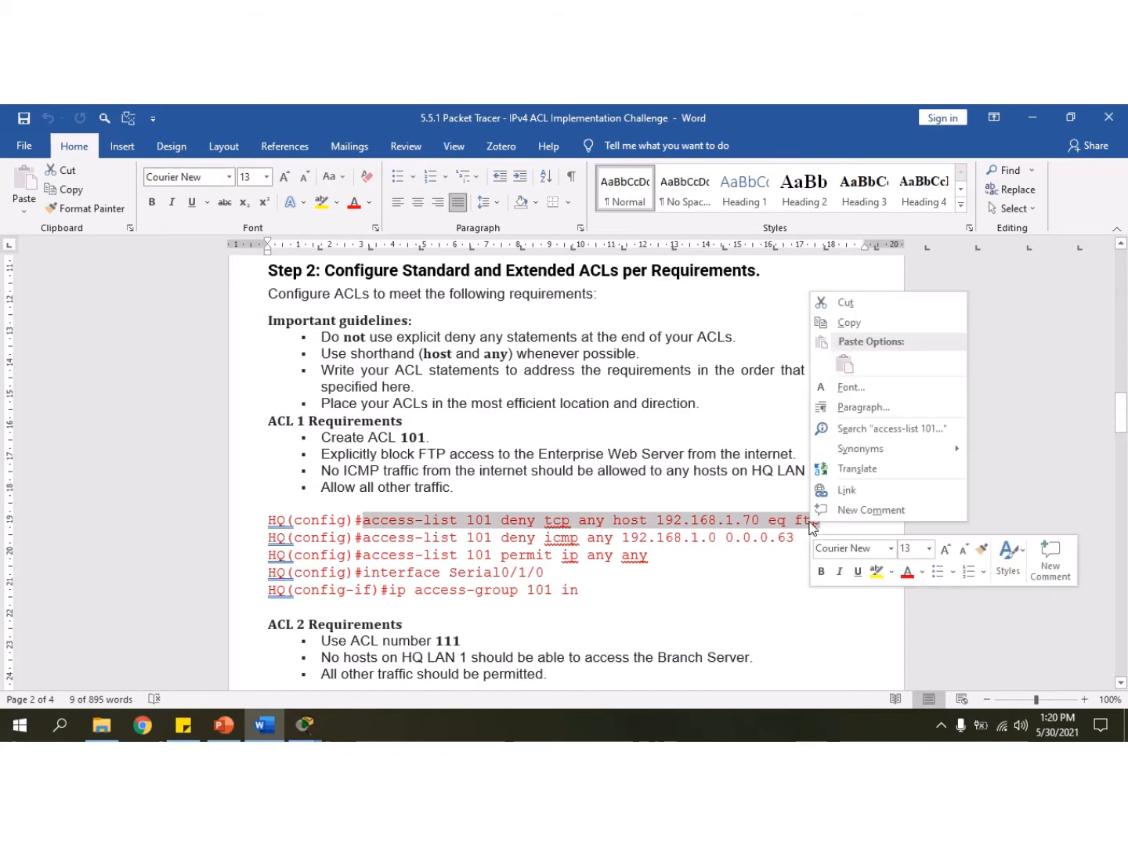
pyautogui.click(873, 322)
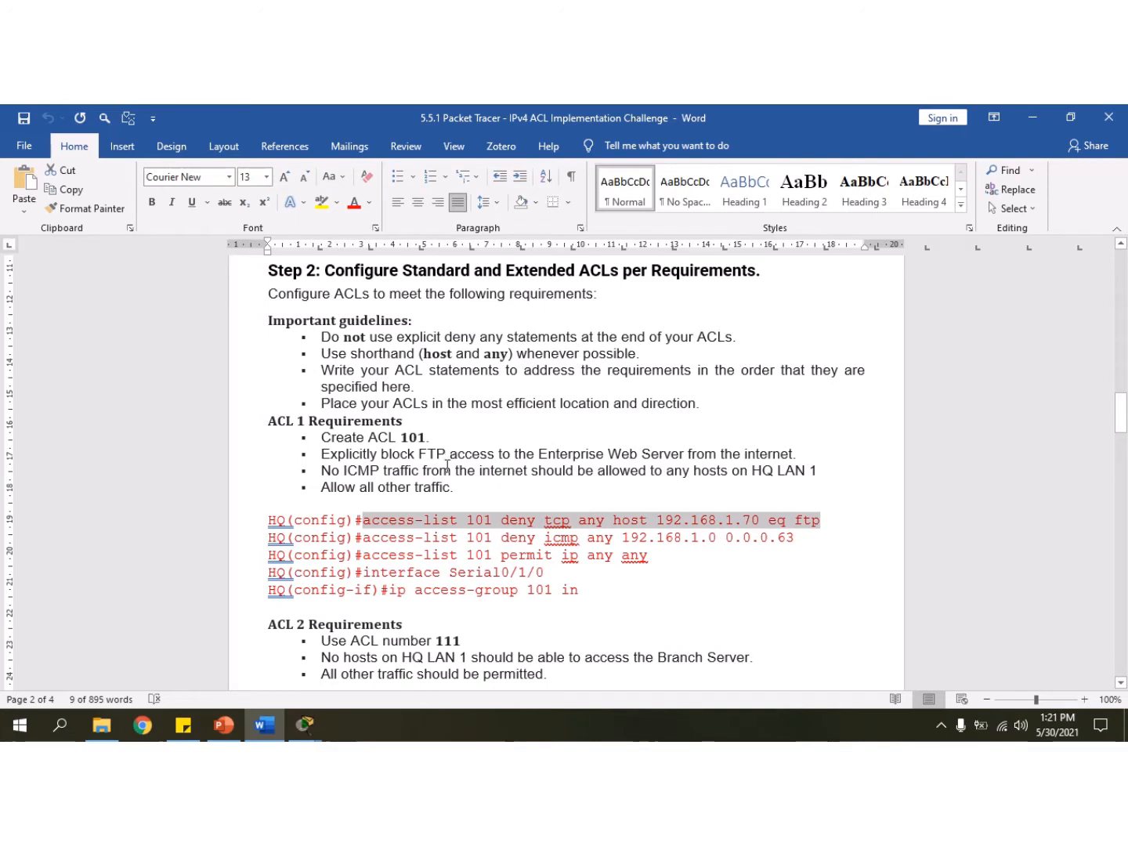
pyautogui.rightClick(487, 520)
pyautogui.click(556, 320)
pyautogui.click(304, 724)
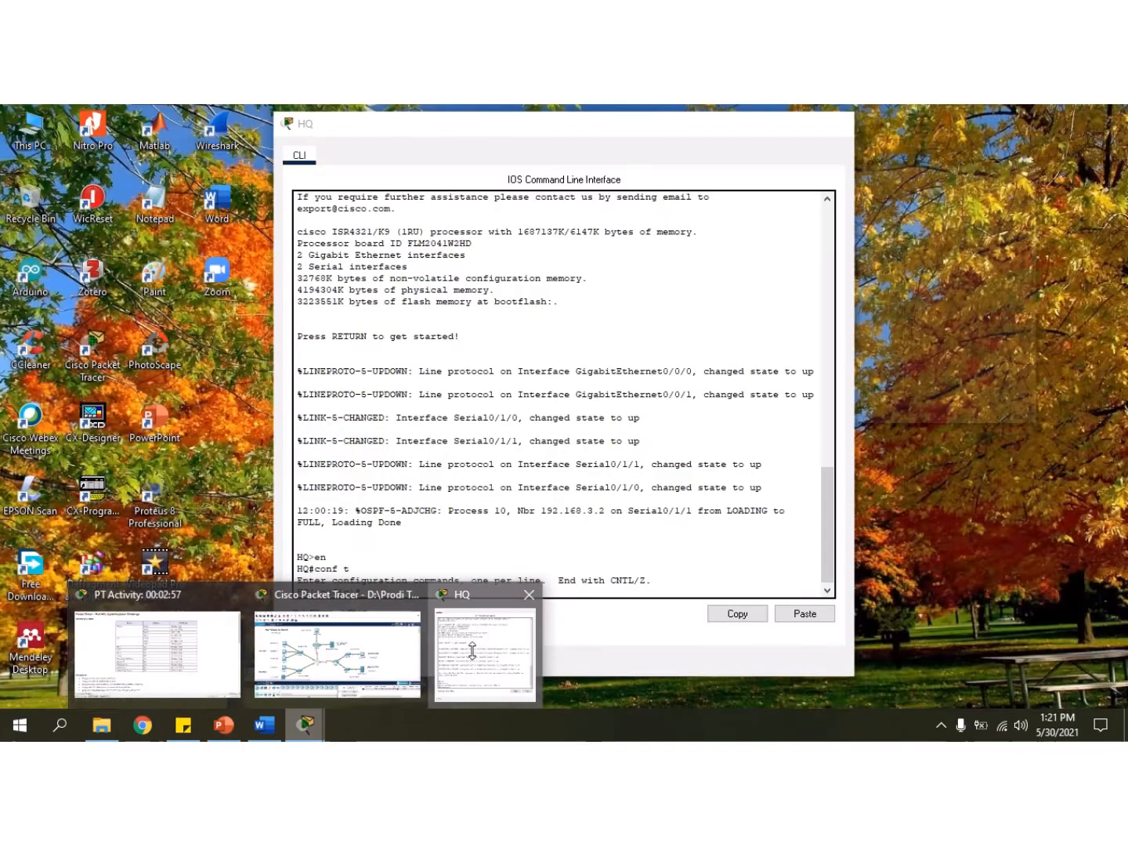
pyautogui.click(472, 650)
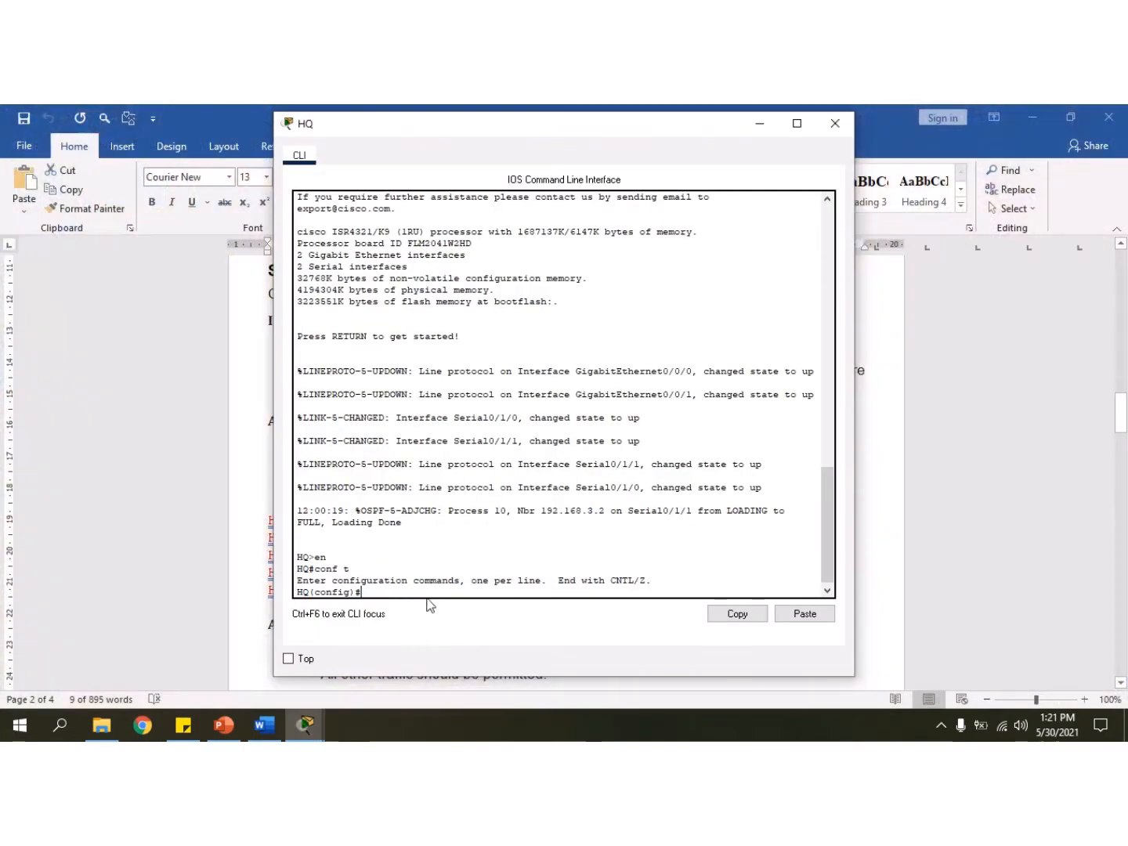
# Paste and run "access-list 101 deny tcp any host 192.168.1.70 eq ftp" on the HQ router.
pyautogui.rightClick(426, 597)
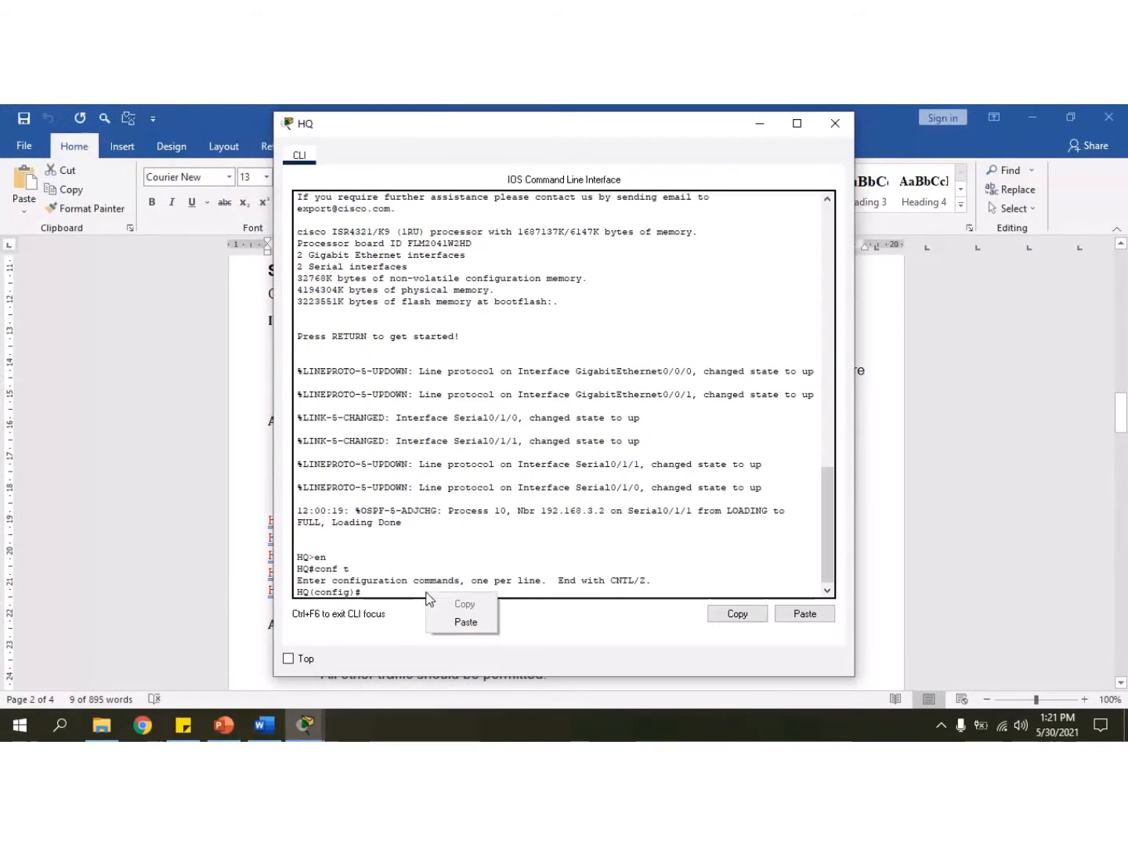
pyautogui.click(462, 621)
pyautogui.press('Return')
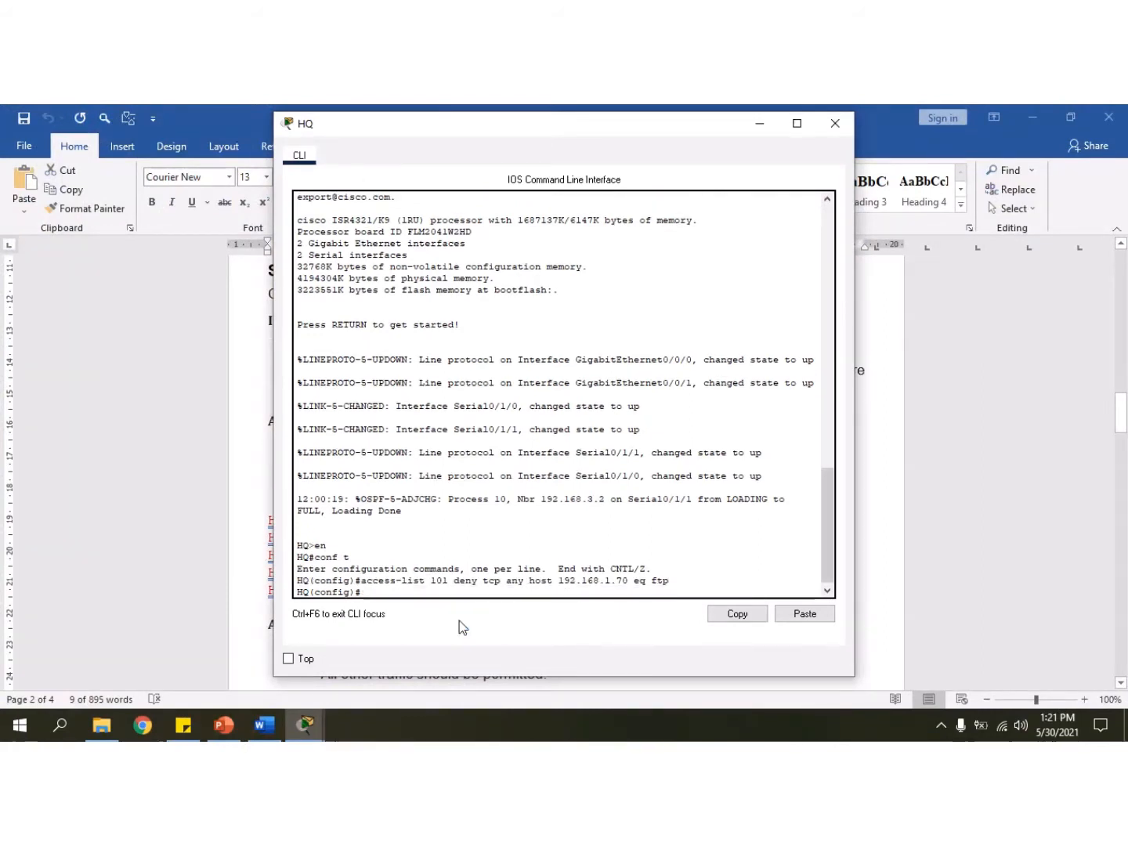
# Copy "access-list 101 deny icmp any 192.168.1.0 0.0.0.63" from the Word document and run it in the HQ router's command line.
pyautogui.click(260, 726)
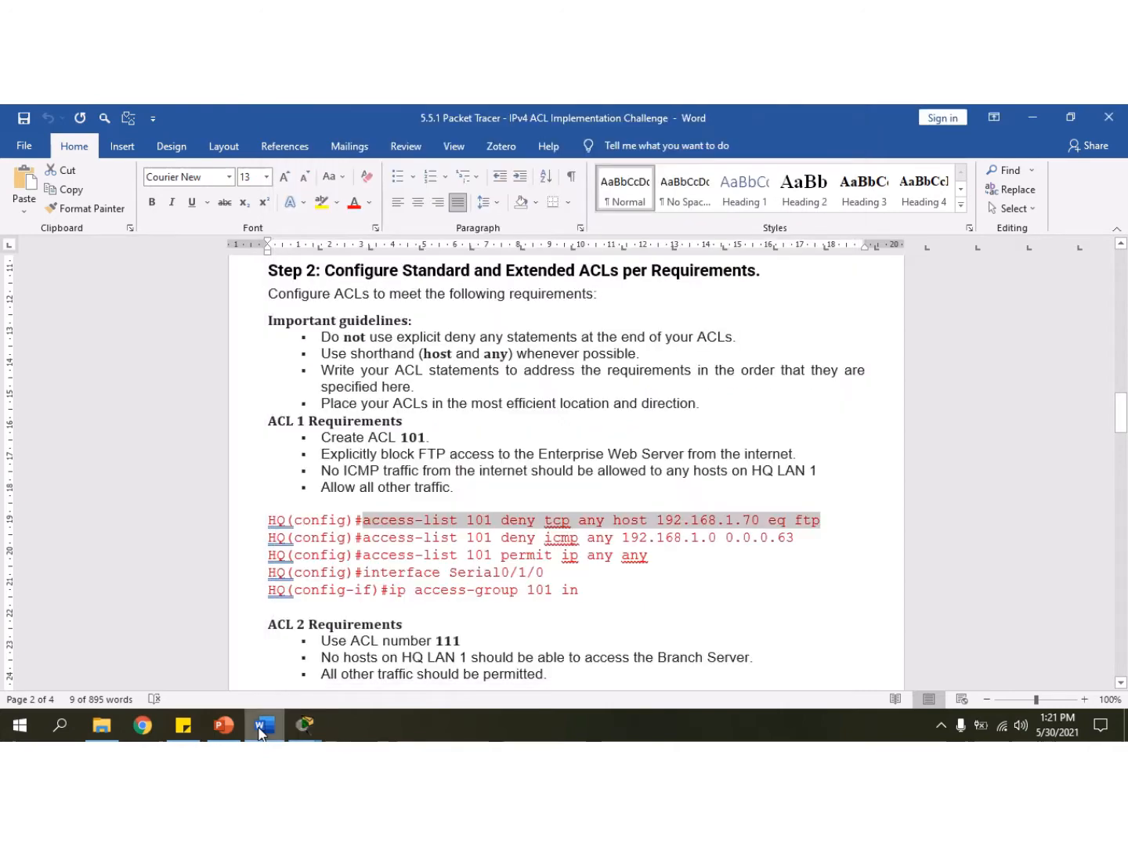
pyautogui.click(377, 537)
pyautogui.moveTo(376, 537); pyautogui.dragTo(786, 540)
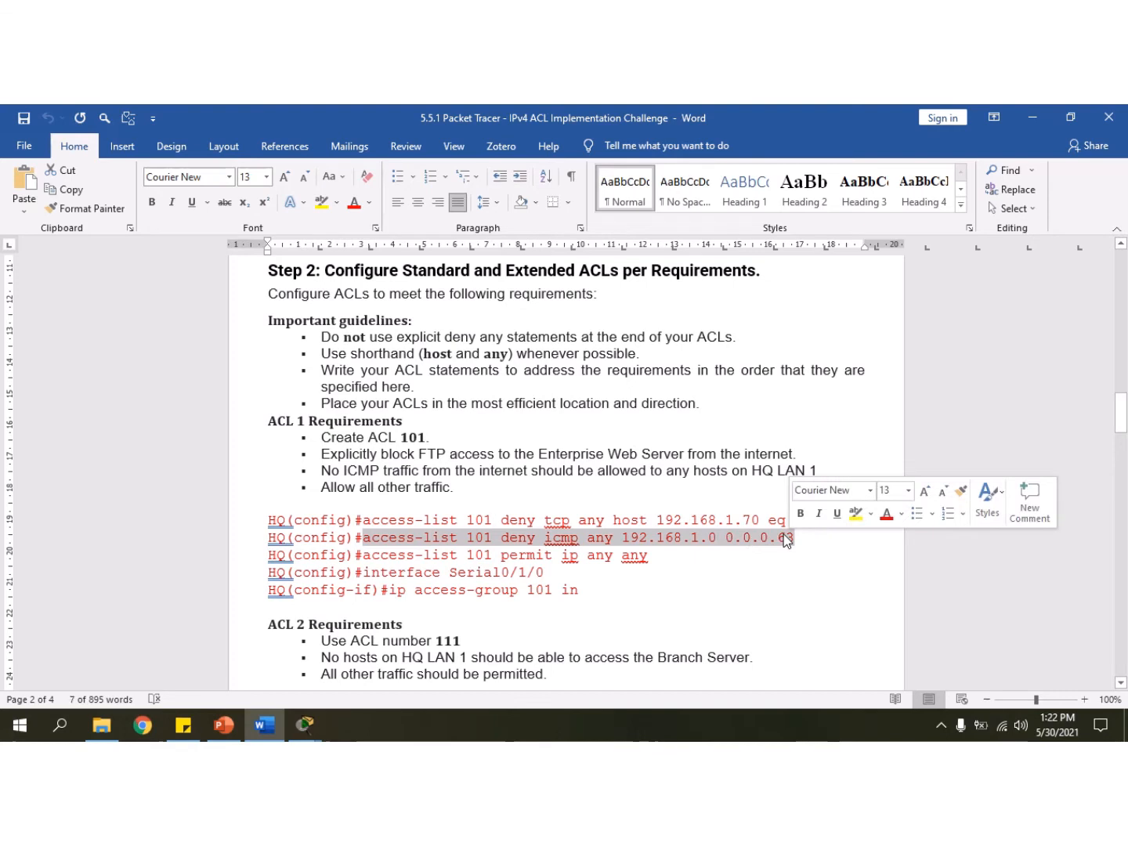
pyautogui.rightClick(786, 539)
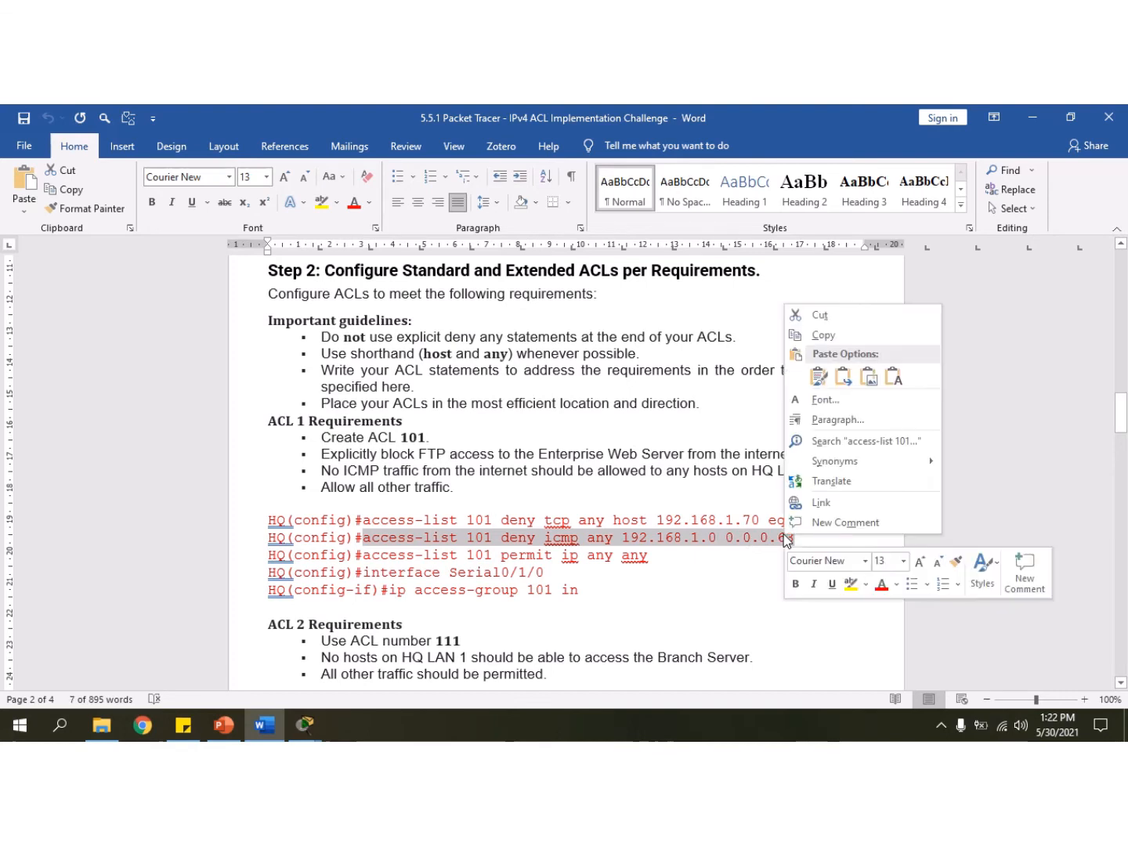
pyautogui.click(866, 336)
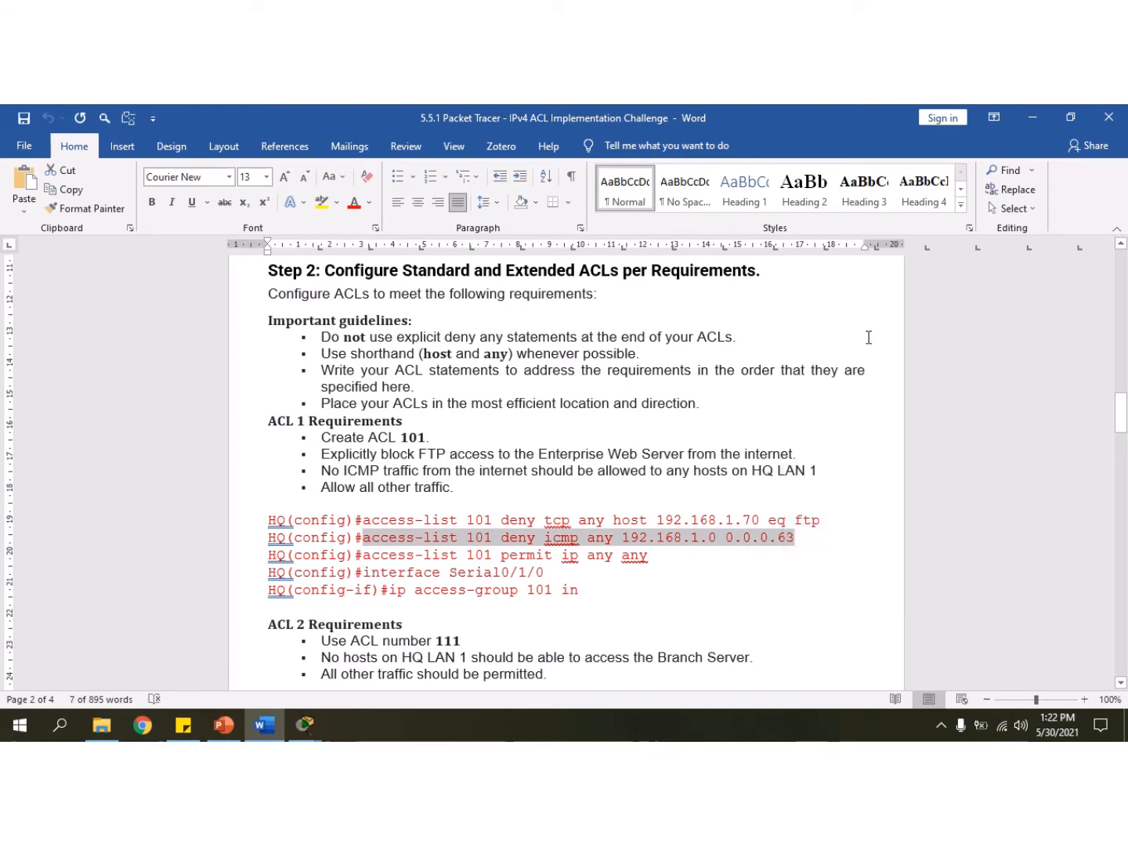
pyautogui.click(314, 722)
pyautogui.click(453, 669)
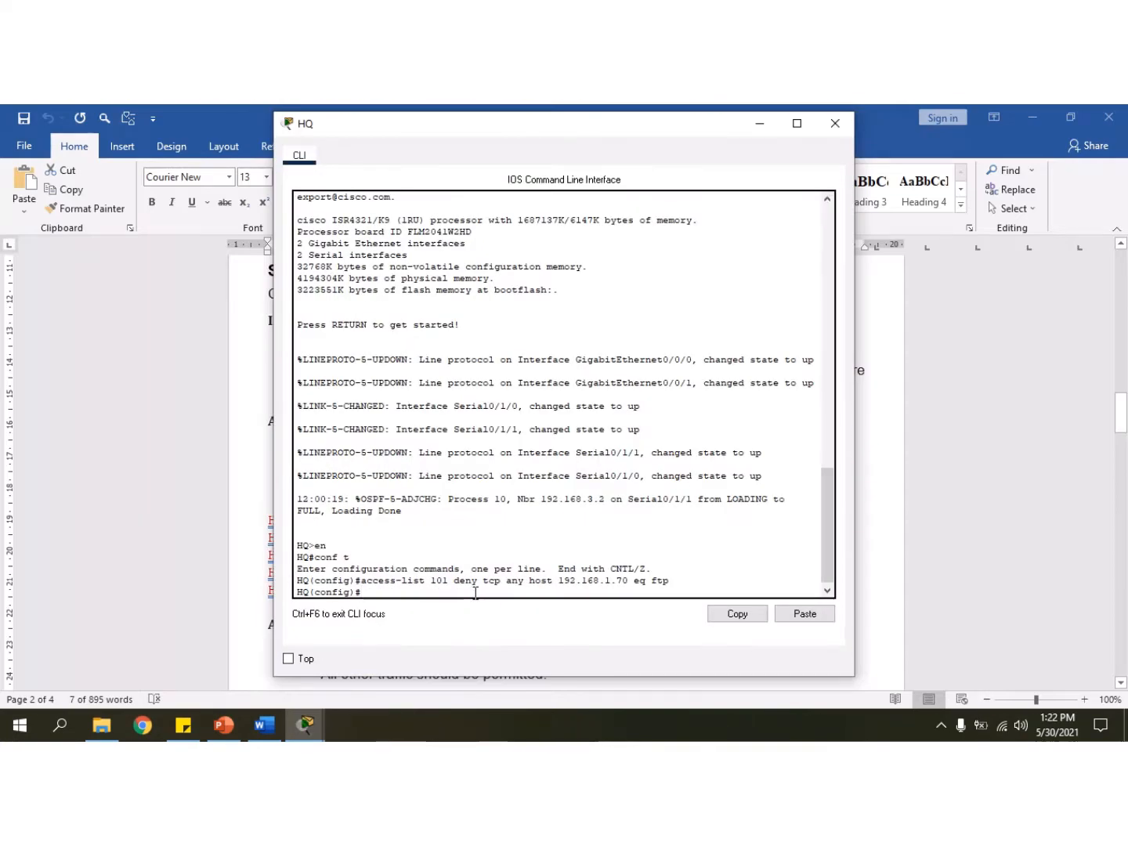
pyautogui.rightClick(473, 594)
pyautogui.click(507, 617)
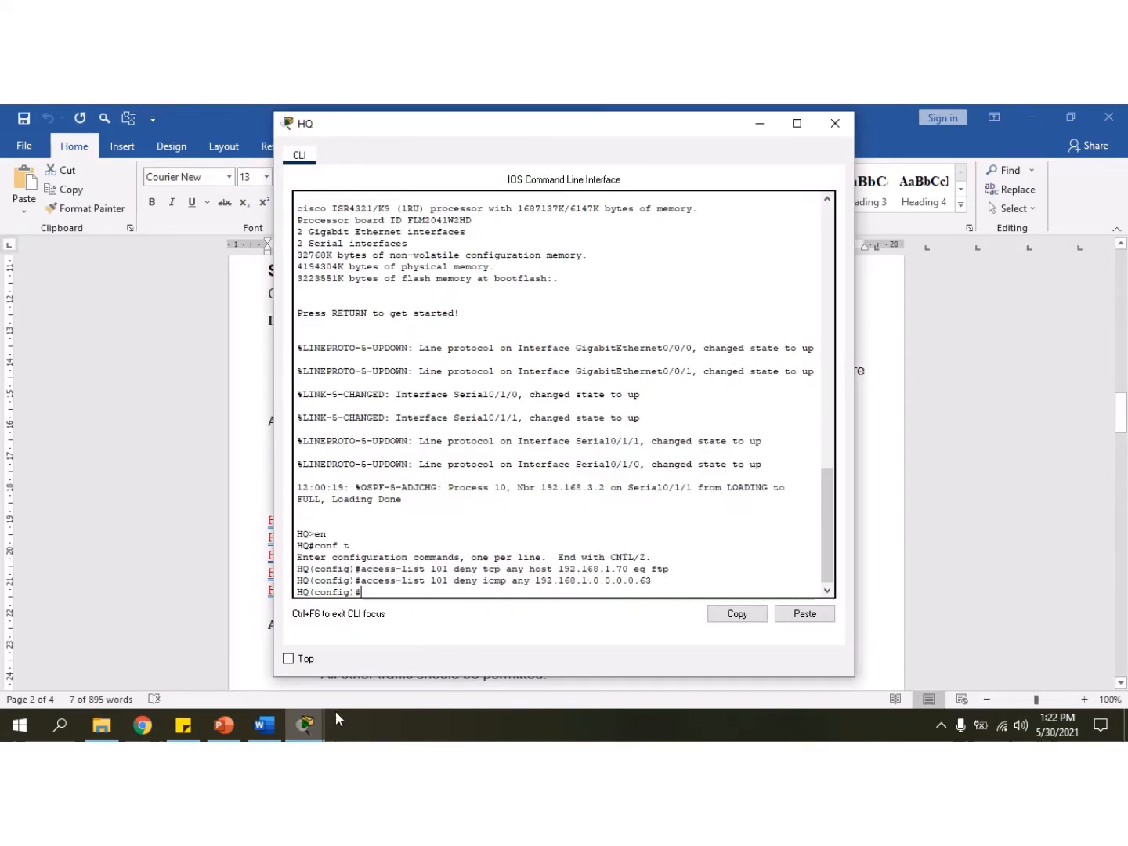
# Copy "access-list 101 permit ip any any" from the Word document and run it in the HQ router's command line.
pyautogui.click(264, 726)
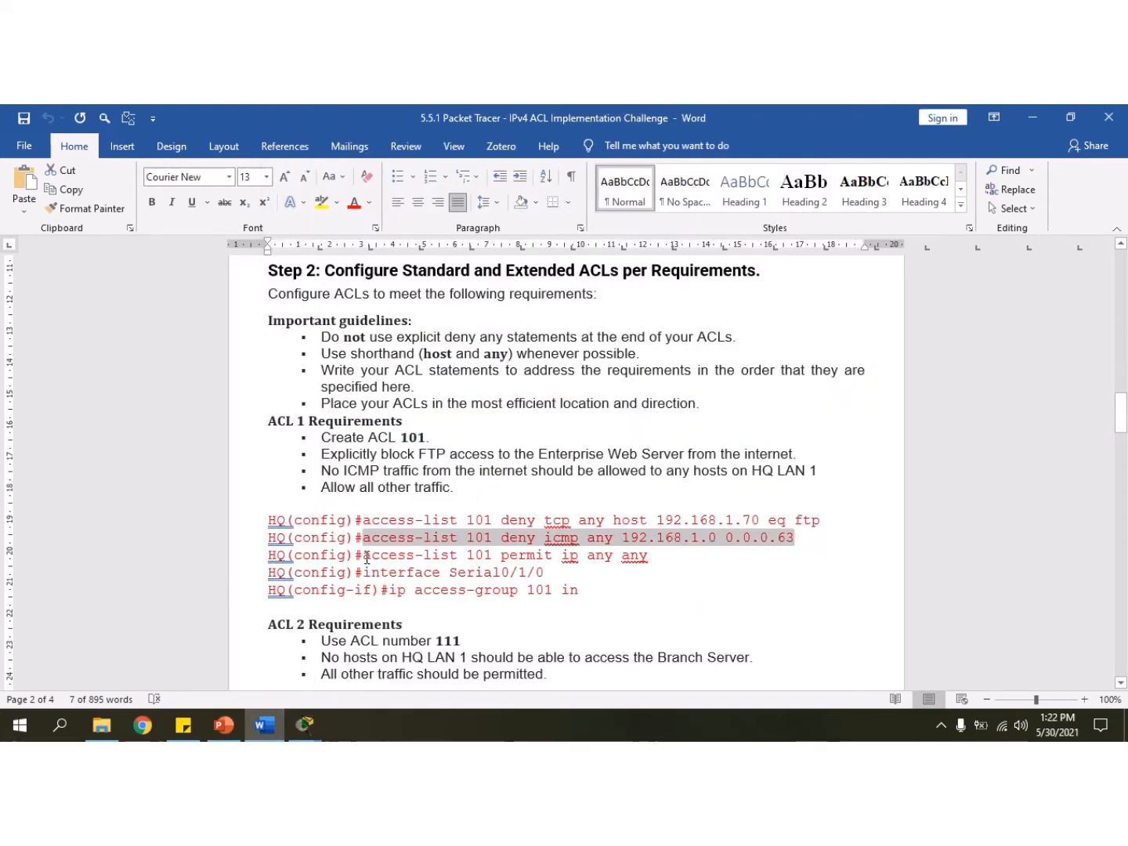
pyautogui.moveTo(364, 556); pyautogui.dragTo(646, 560)
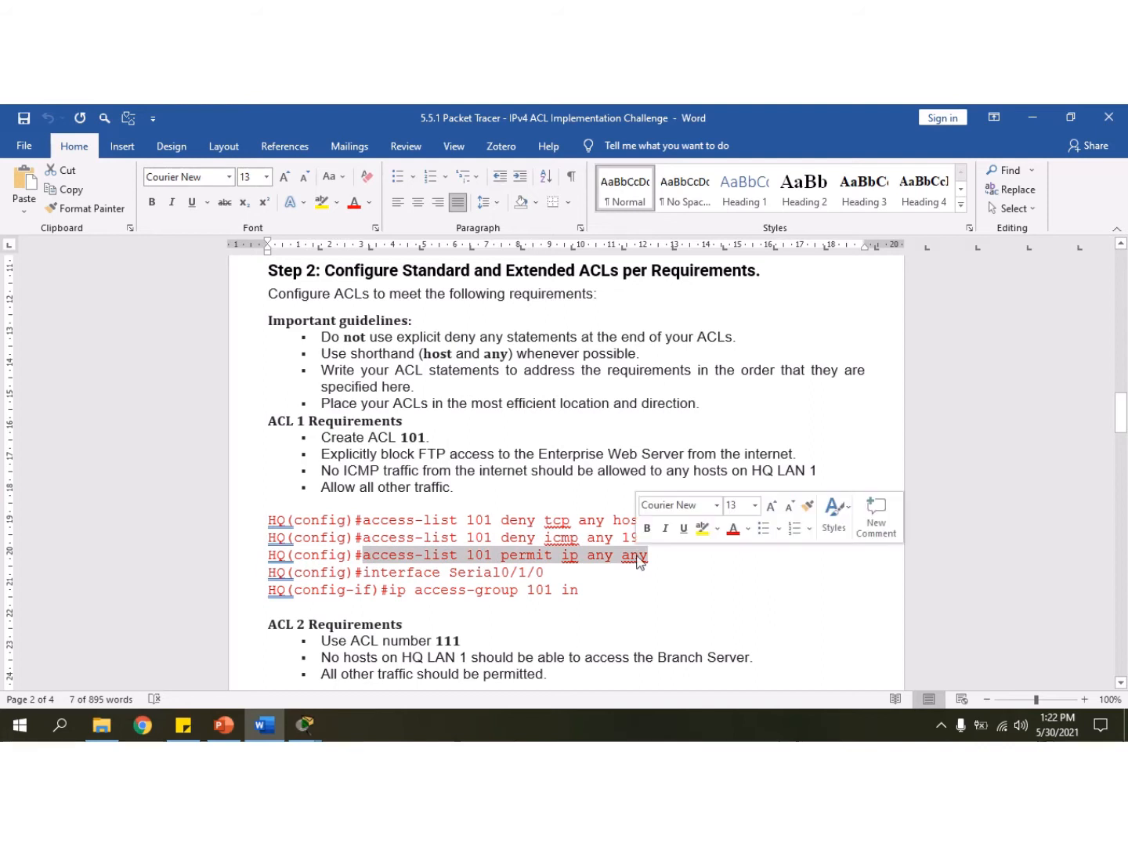
pyautogui.rightClick(638, 556)
pyautogui.click(696, 355)
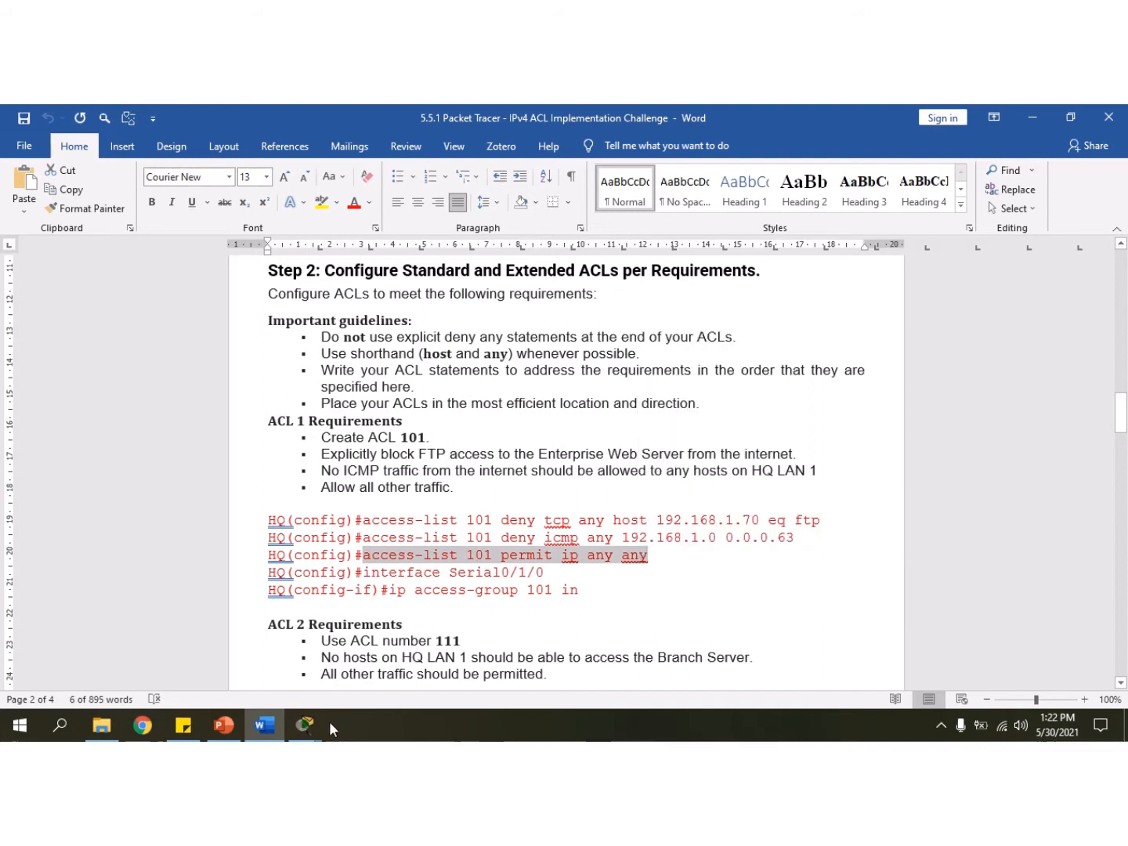
pyautogui.click(304, 725)
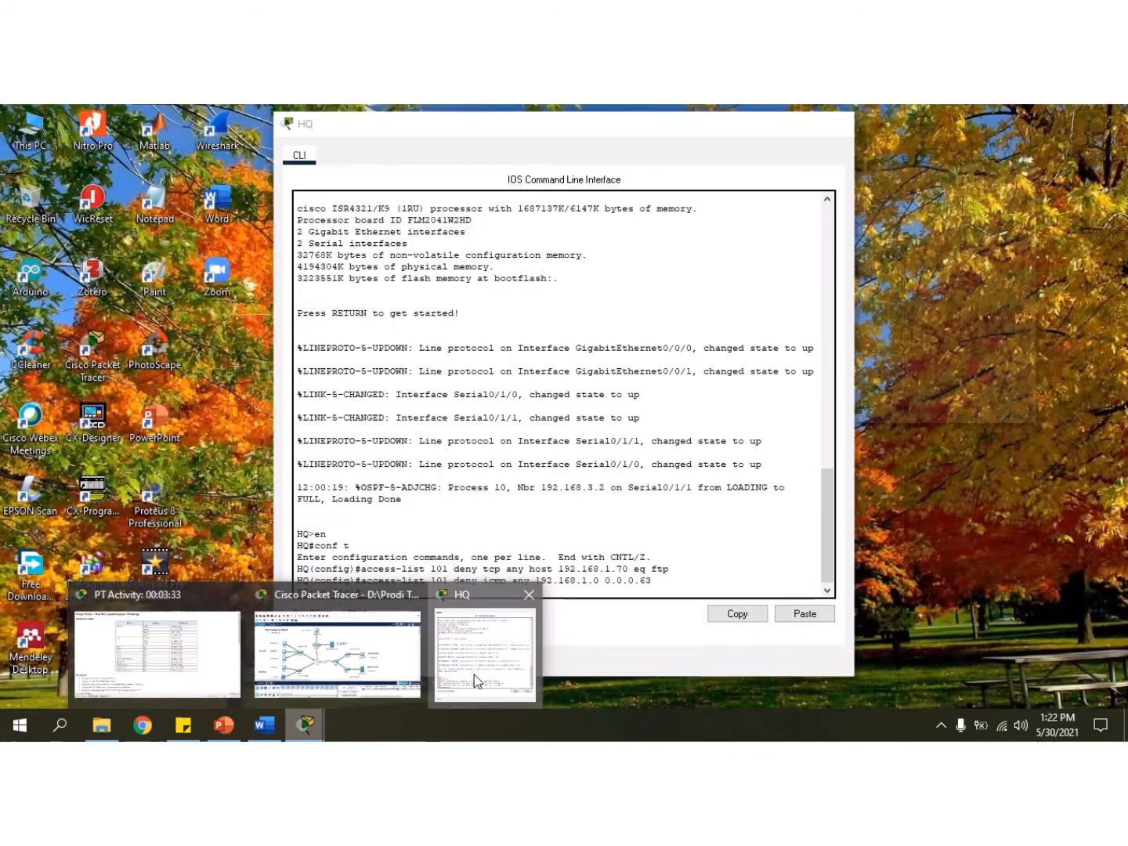
pyautogui.click(475, 674)
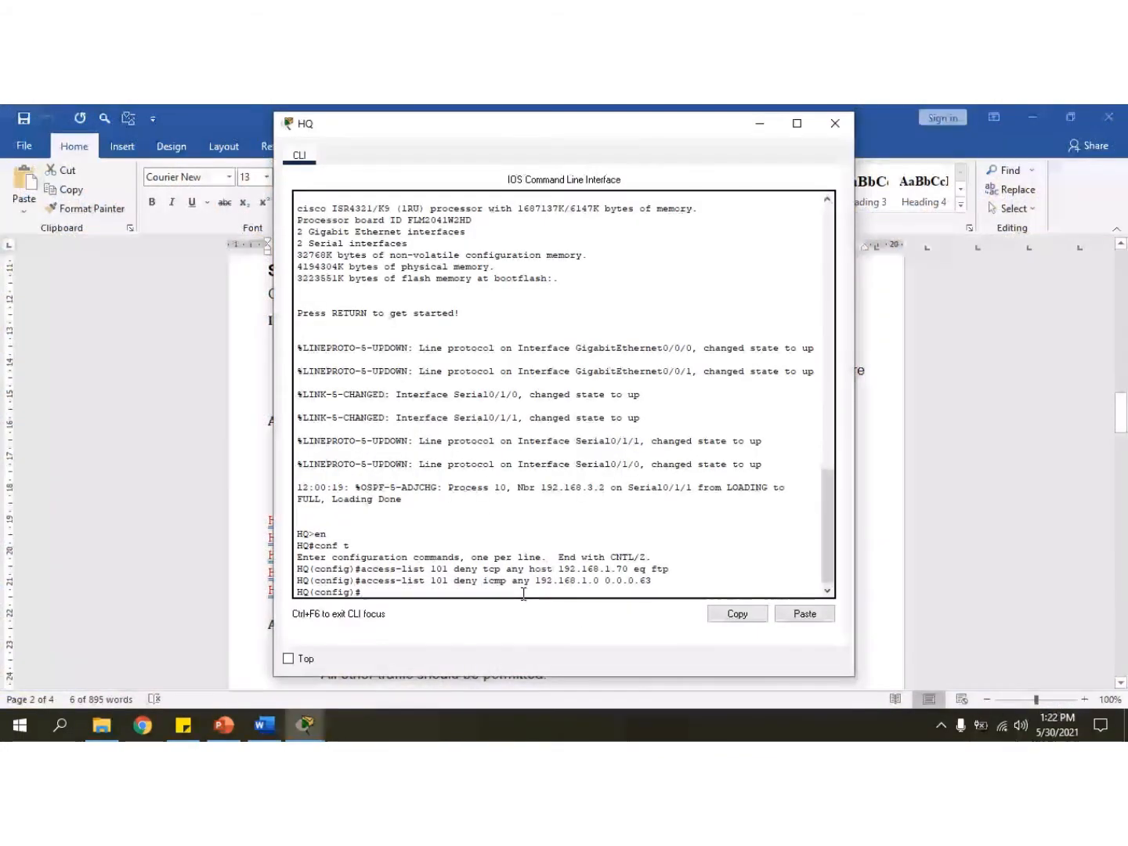
pyautogui.rightClick(523, 594)
pyautogui.click(558, 621)
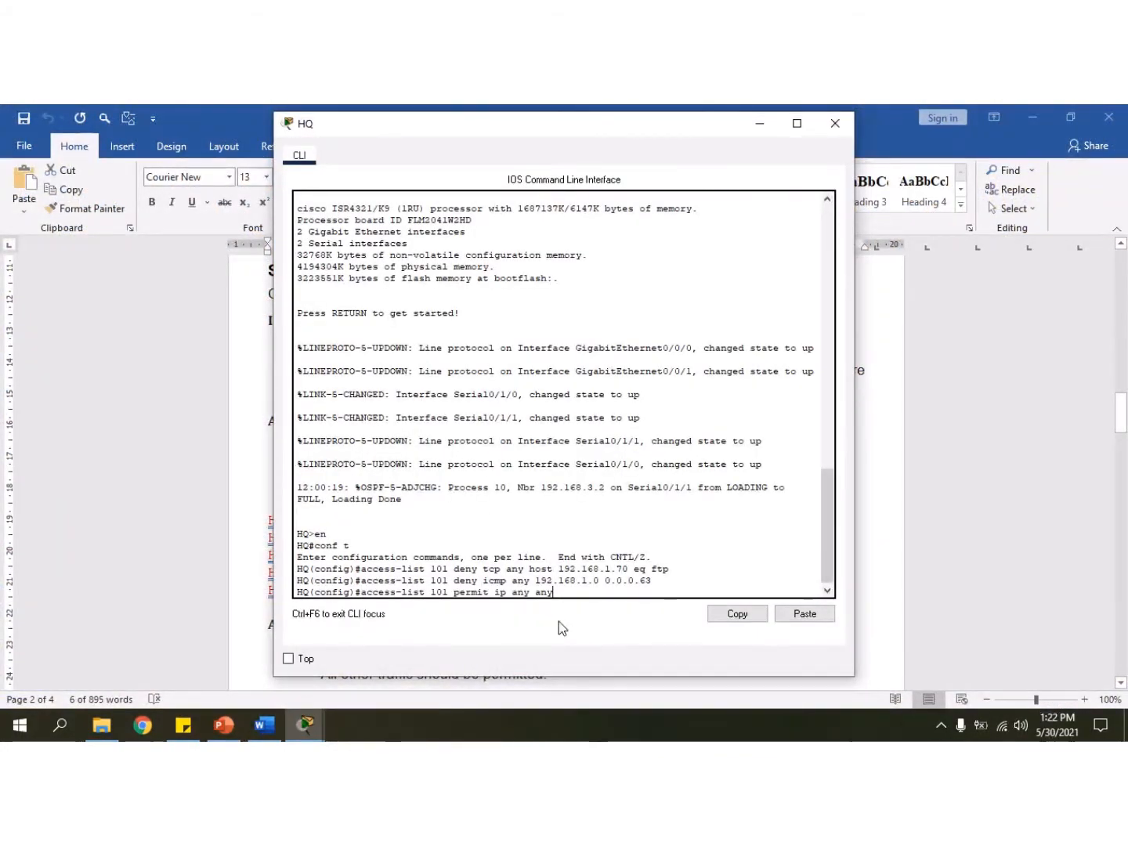
pyautogui.press('Return')
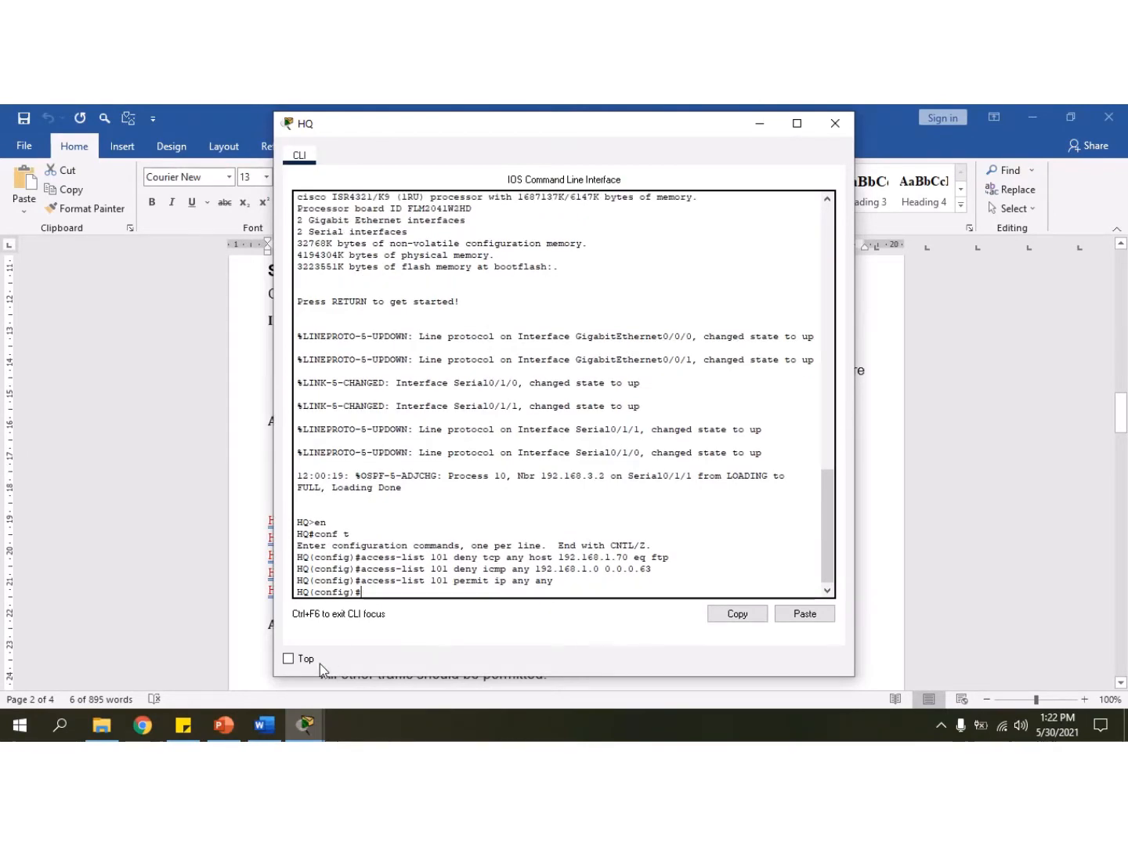
# Copy "interface Serial0/1/0" from the Word document and run it on the HQ router to enter that interface's configuration.
pyautogui.click(276, 718)
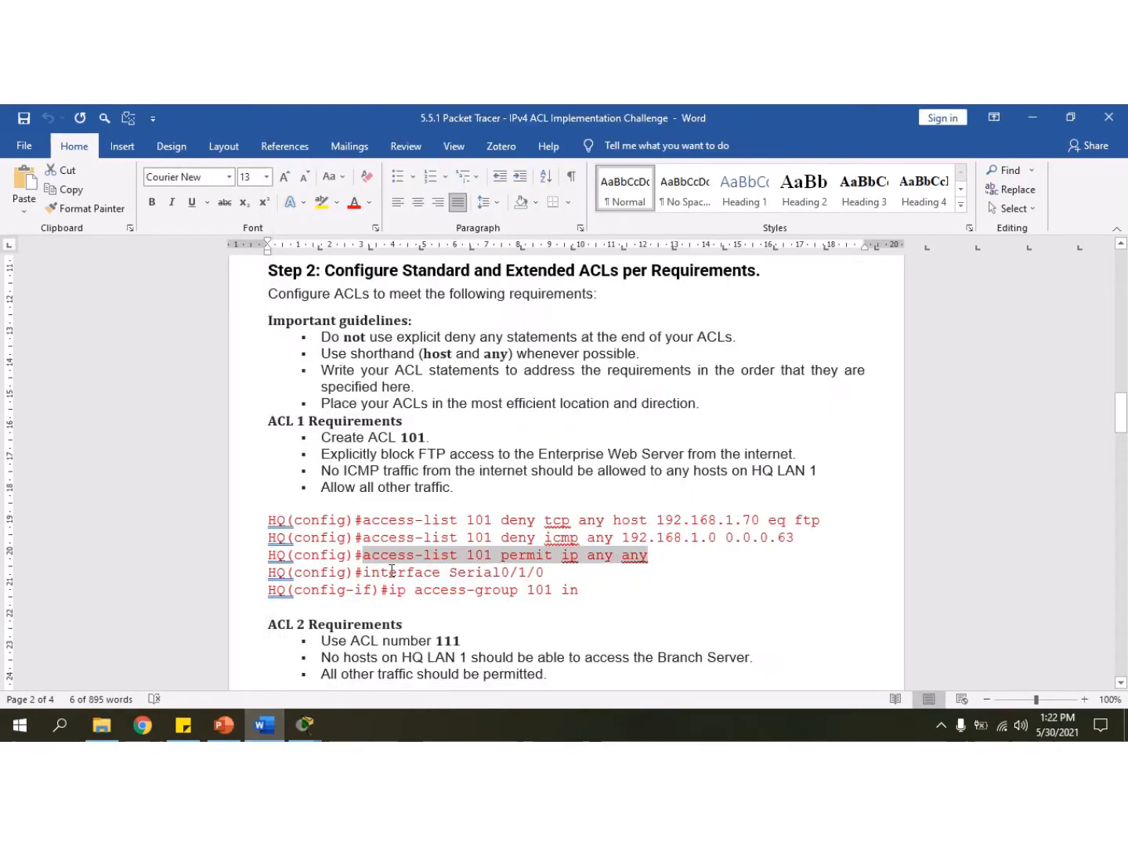
pyautogui.moveTo(364, 573); pyautogui.dragTo(532, 574)
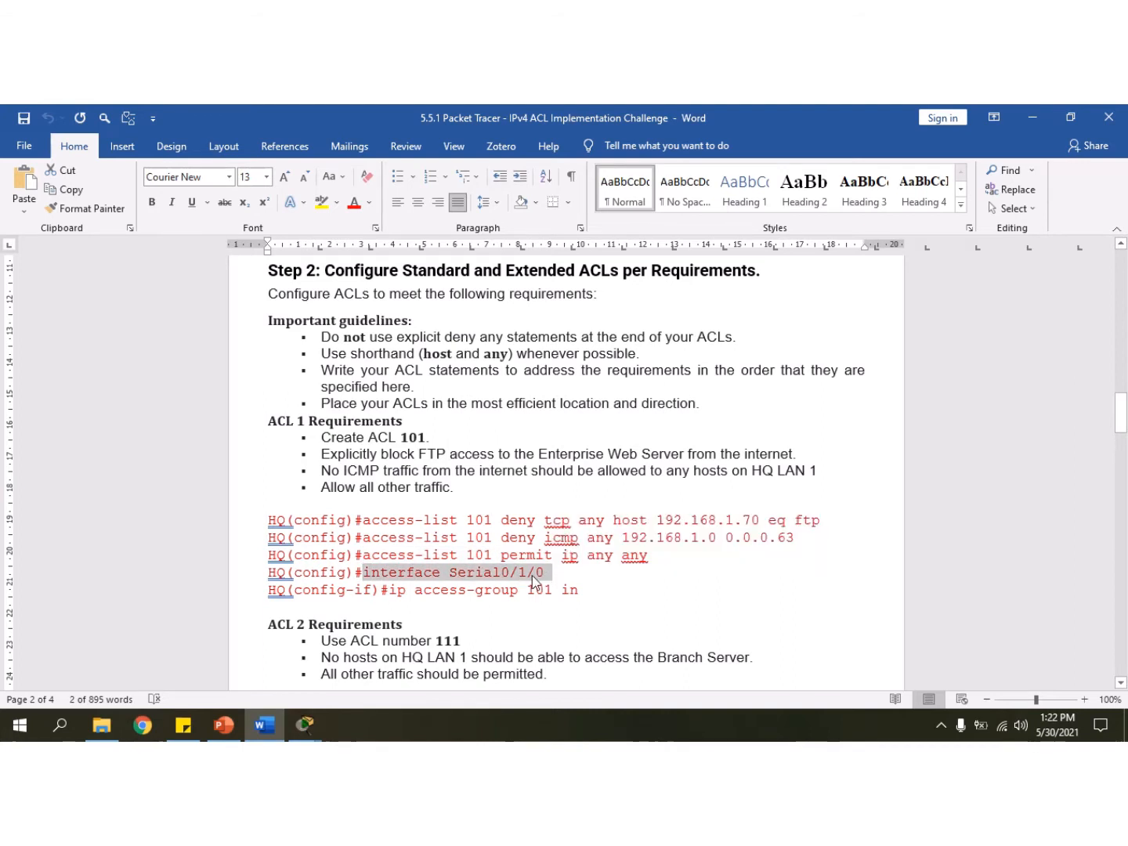
pyautogui.rightClick(531, 574)
pyautogui.click(571, 377)
pyautogui.moveTo(306, 728)
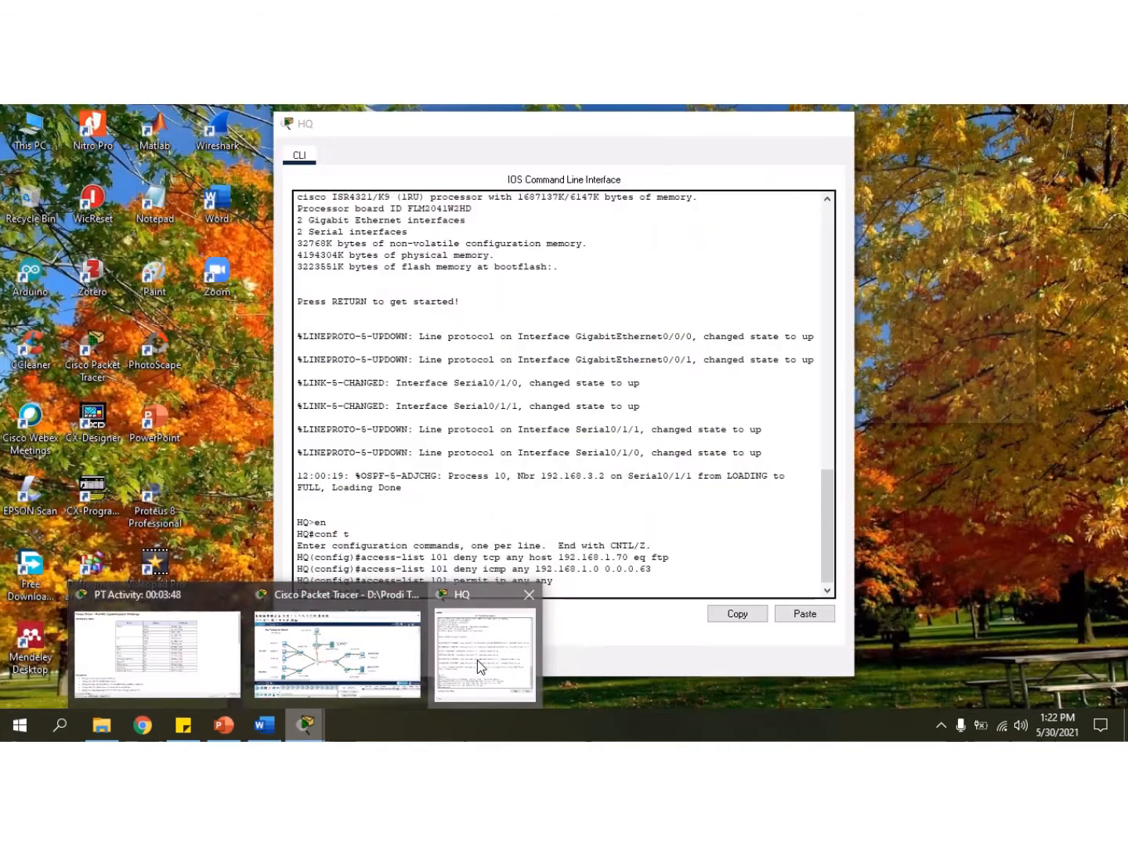
pyautogui.click(476, 659)
pyautogui.rightClick(475, 593)
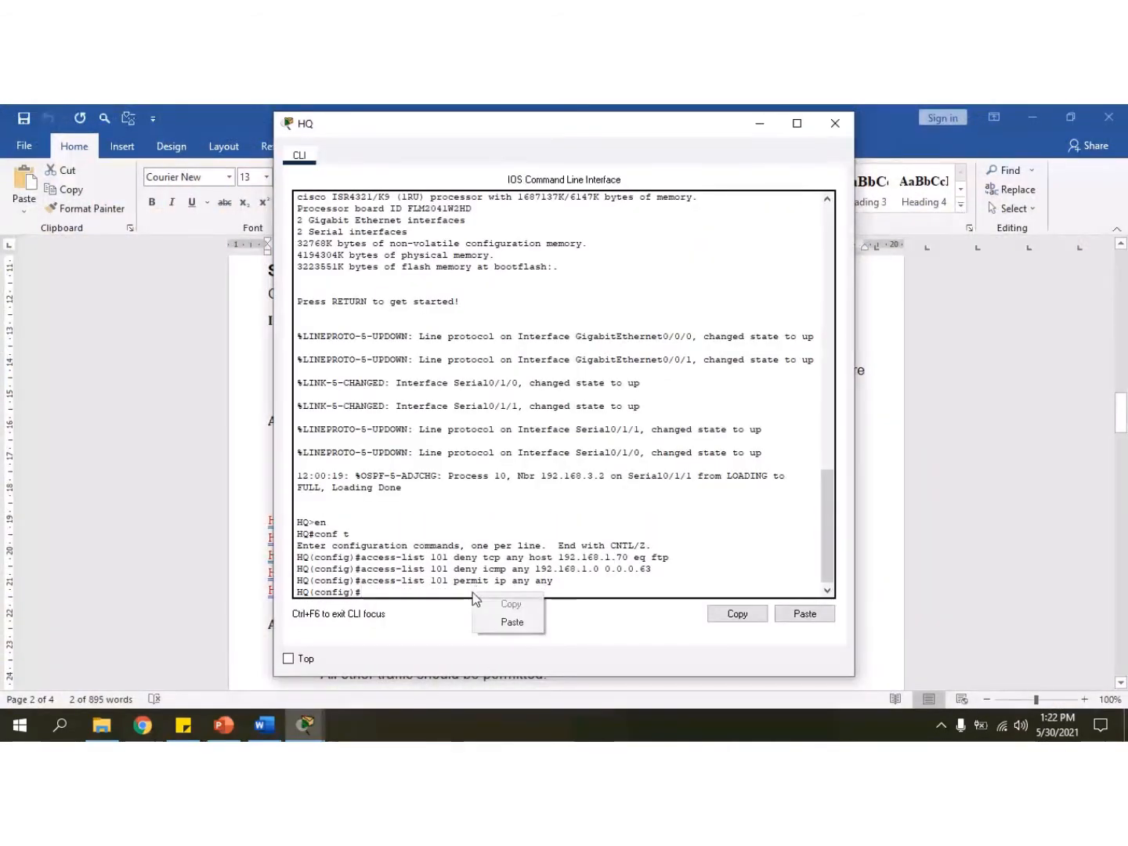
pyautogui.click(511, 624)
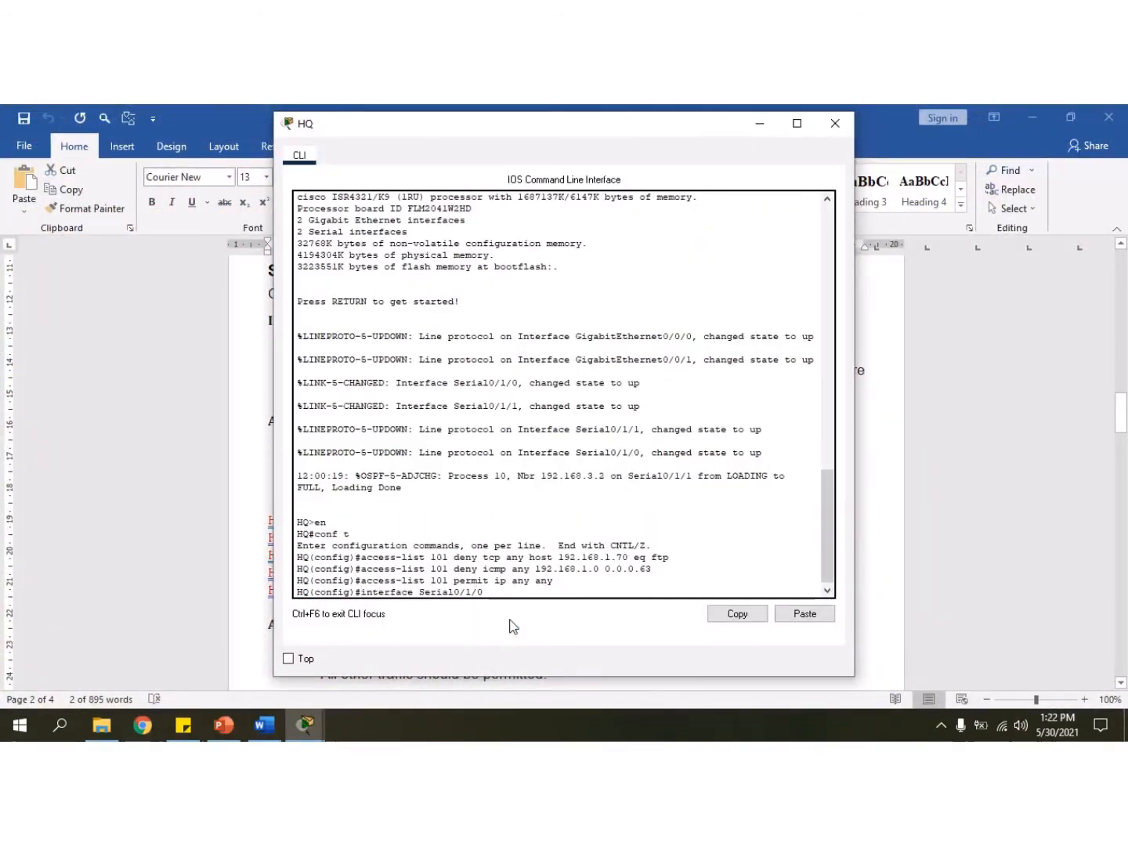
pyautogui.press('Return')
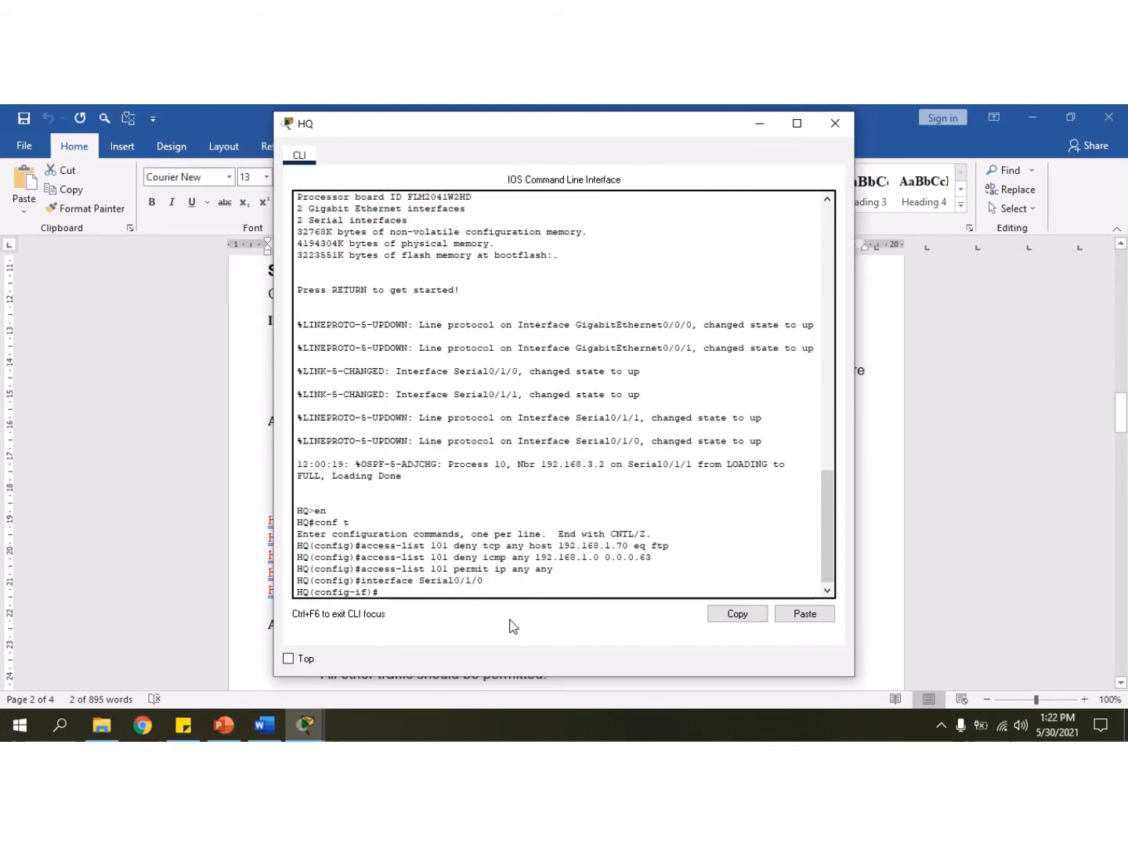
# Copy "ip access-group 101 in" from the Word document and run it on HQ to apply ACL 101 inbound on Serial0/1/0.
pyautogui.click(271, 720)
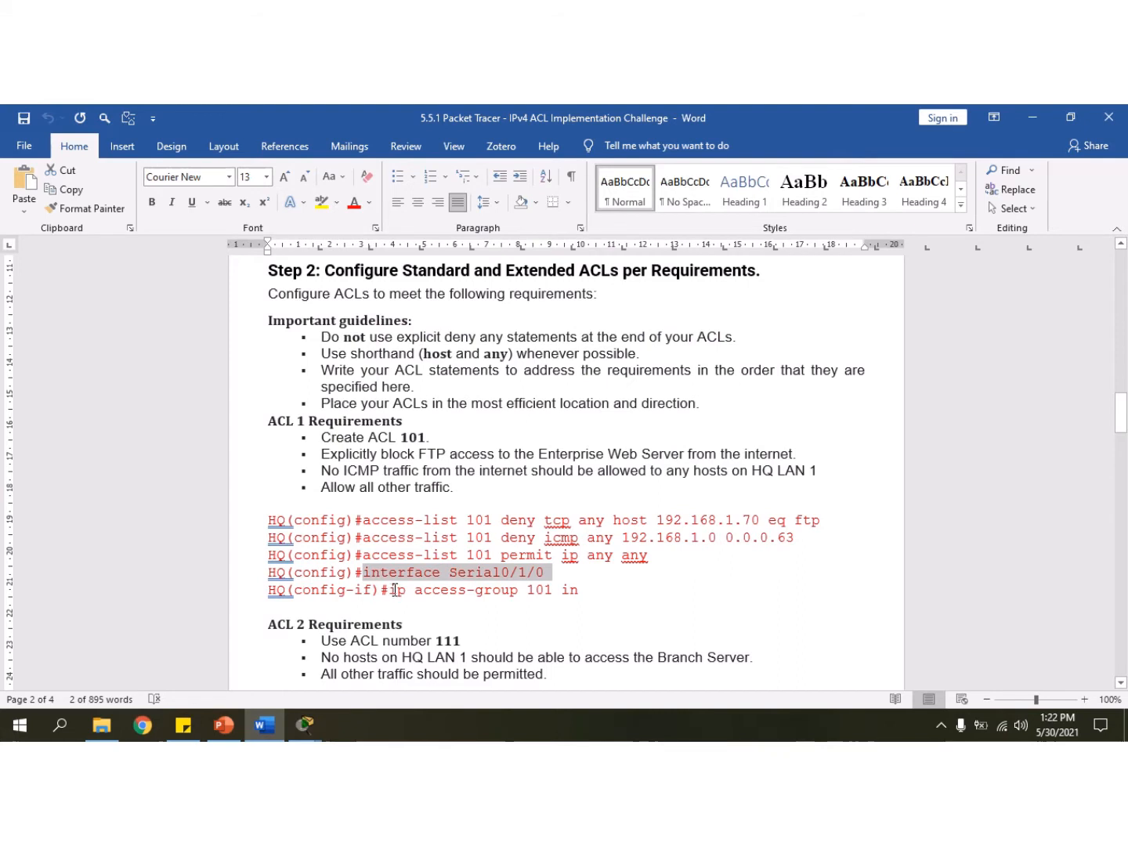
pyautogui.moveTo(393, 589); pyautogui.dragTo(581, 592)
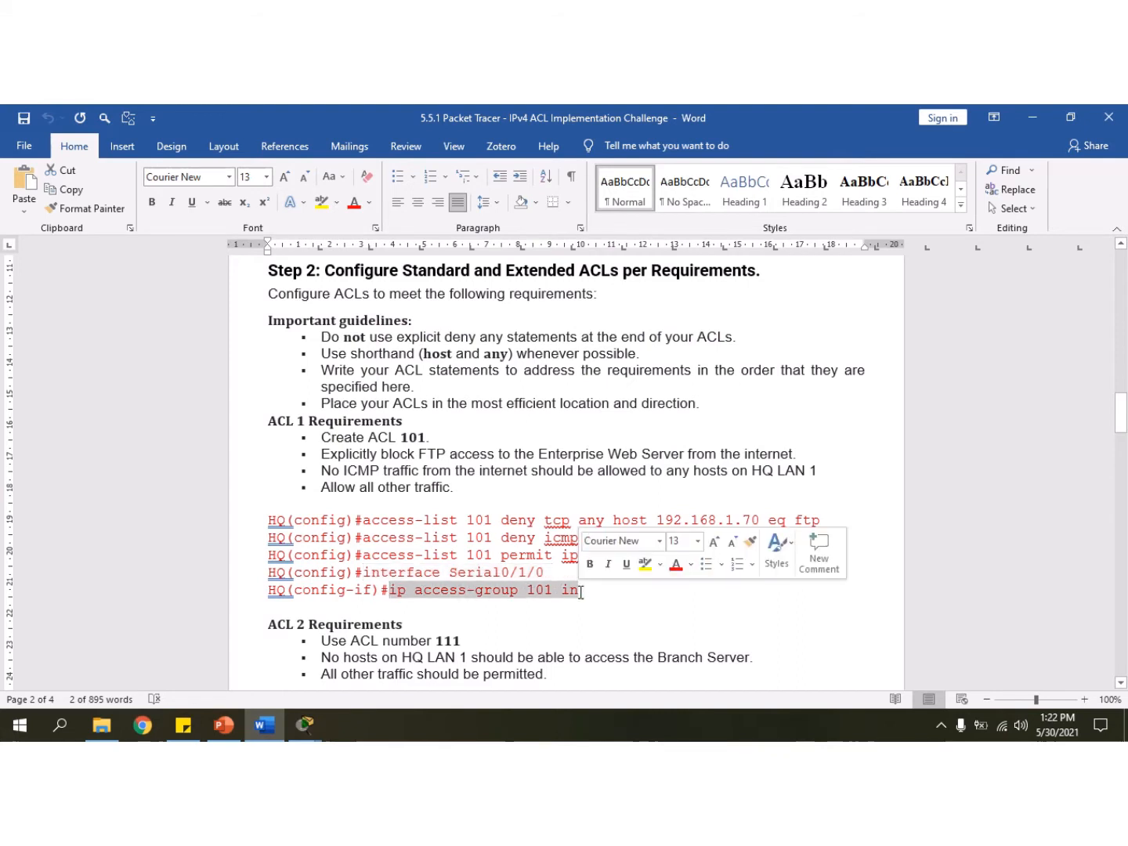
pyautogui.rightClick(566, 593)
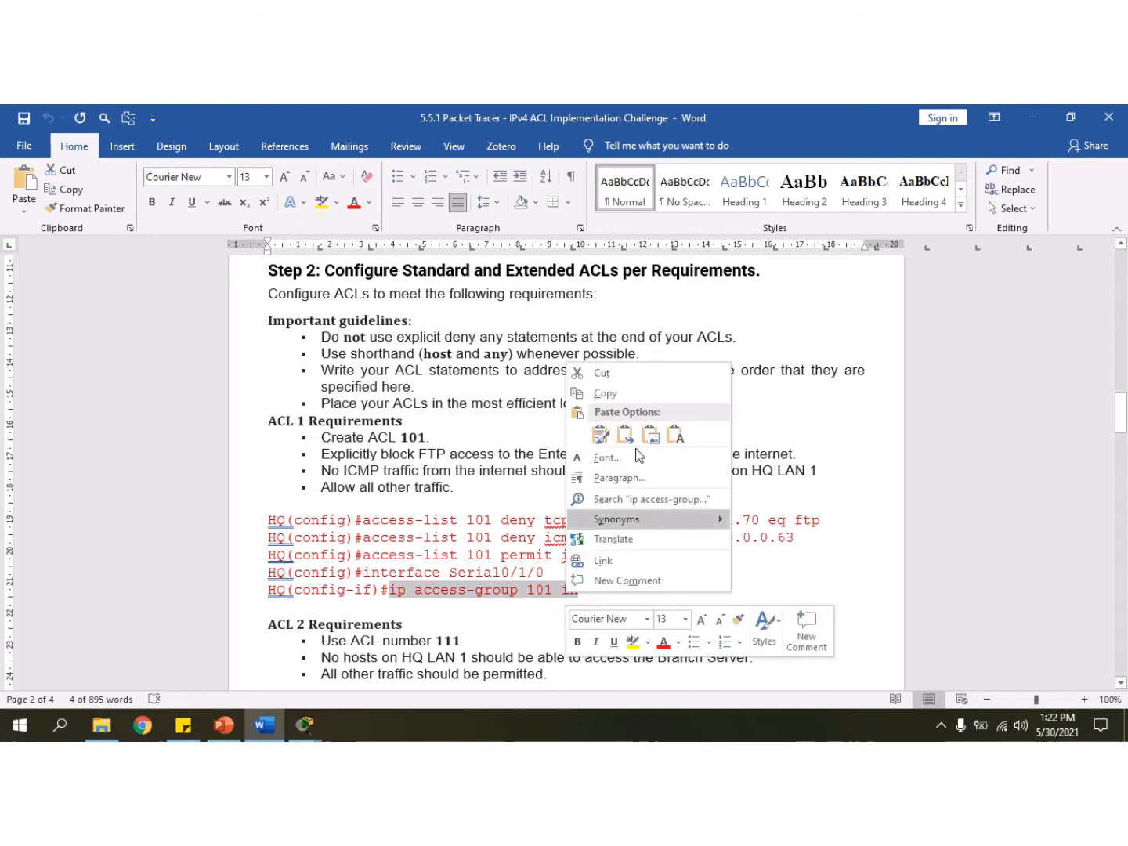
pyautogui.click(628, 392)
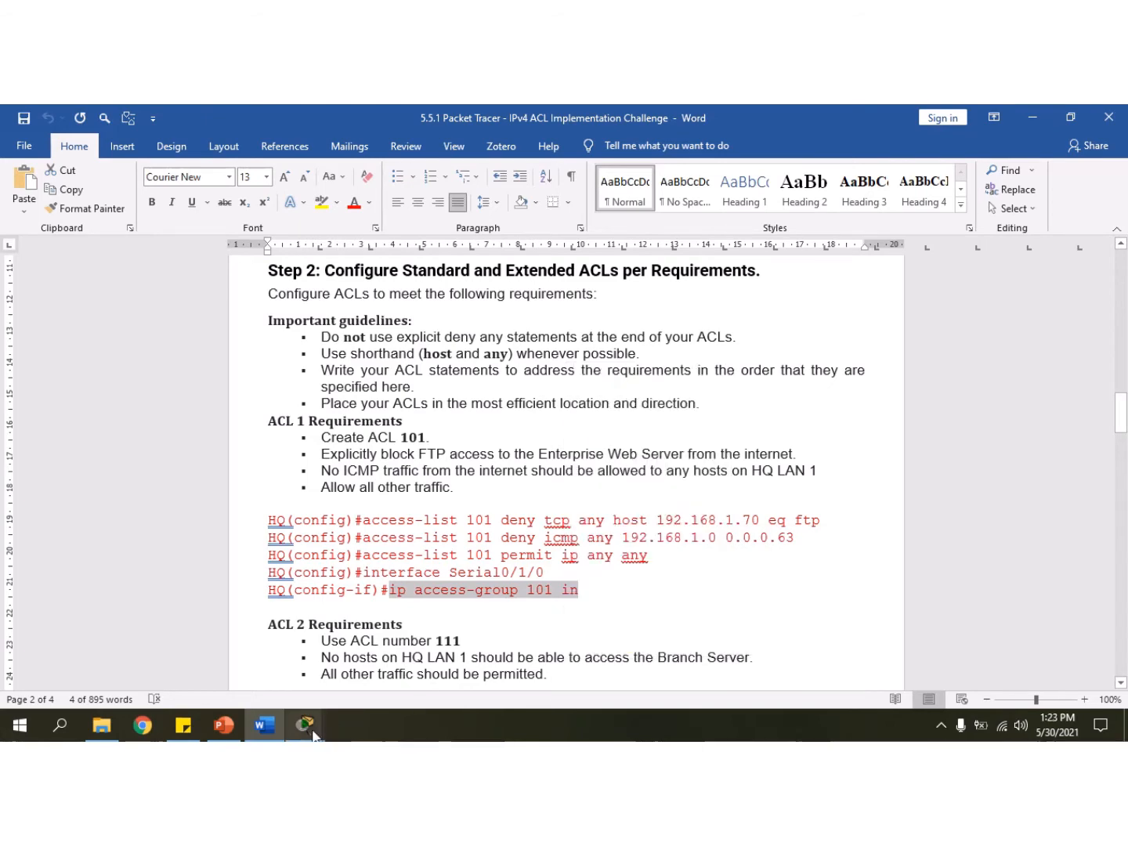
pyautogui.moveTo(312, 734)
pyautogui.click(447, 672)
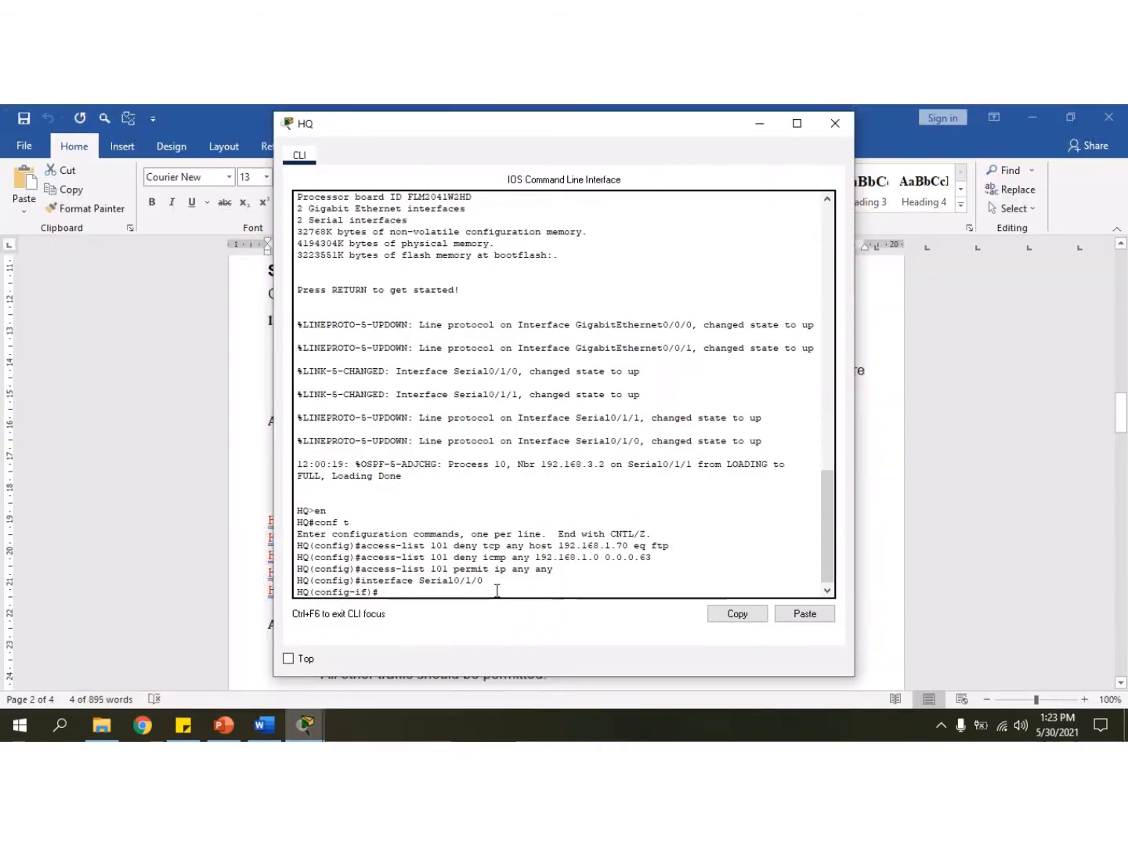
pyautogui.rightClick(497, 590)
pyautogui.click(543, 624)
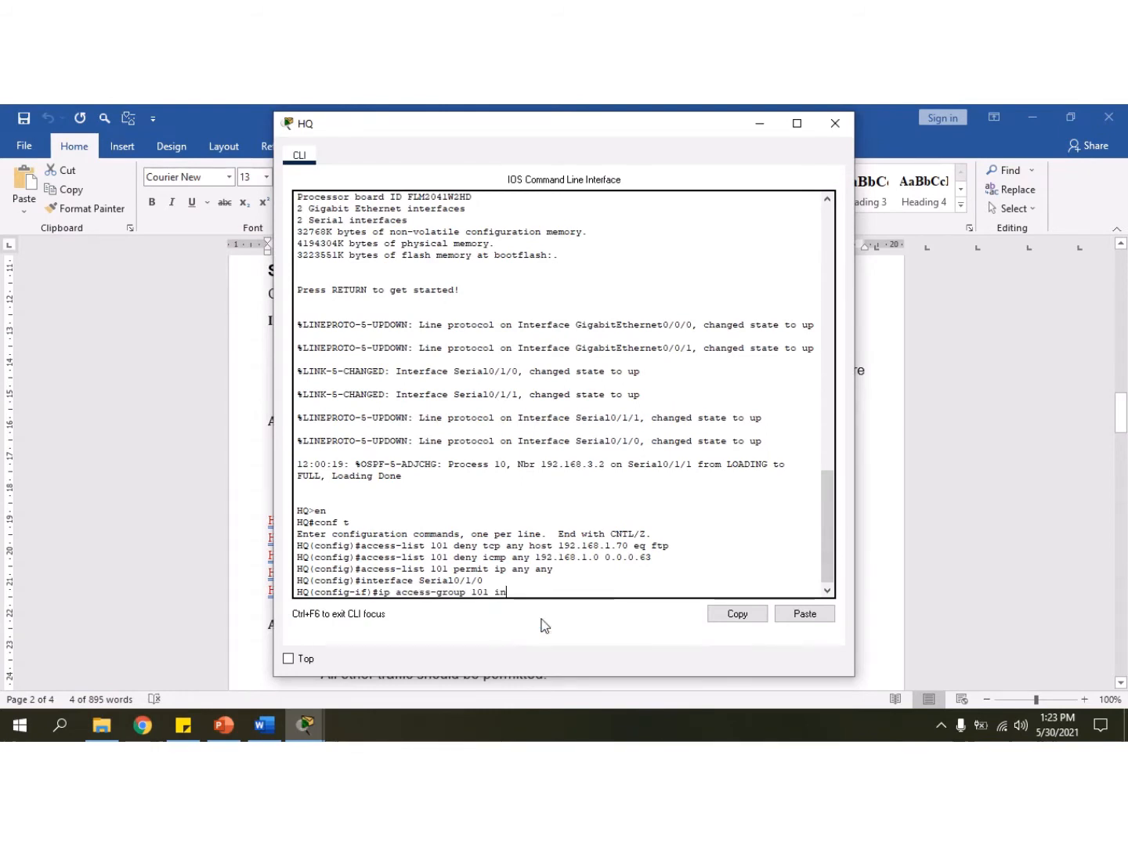
pyautogui.press('Return')
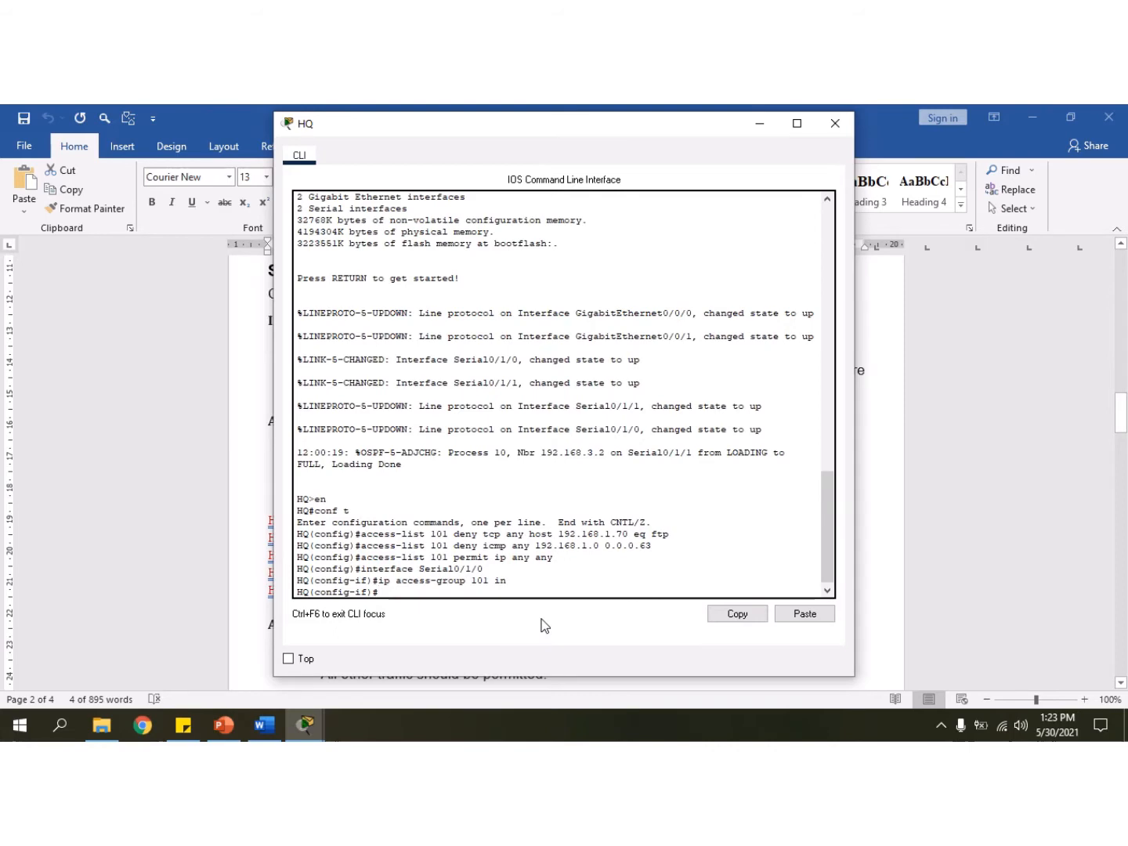
# Check the ACL 2 requirements in Word, then return the HQ router to global configuration mode with "exit".
pyautogui.click(249, 546)
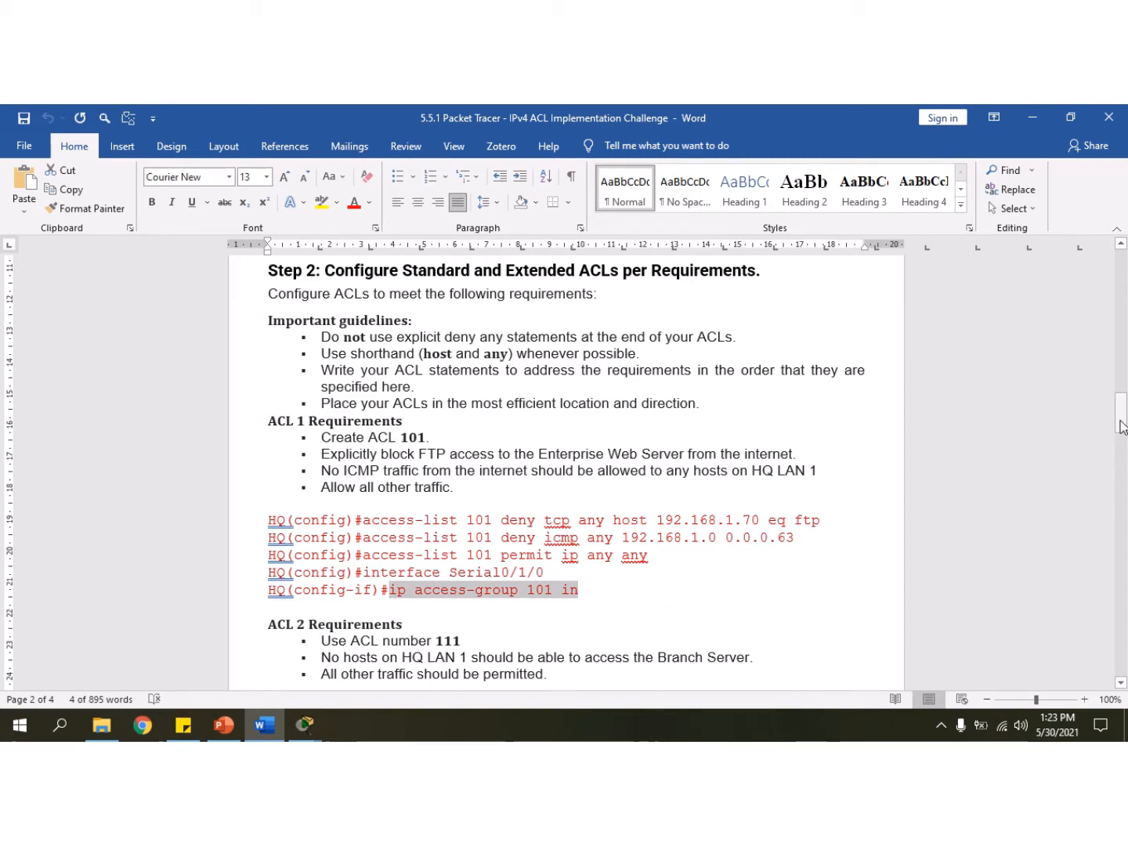
pyautogui.moveTo(1121, 427); pyautogui.dragTo(1124, 443)
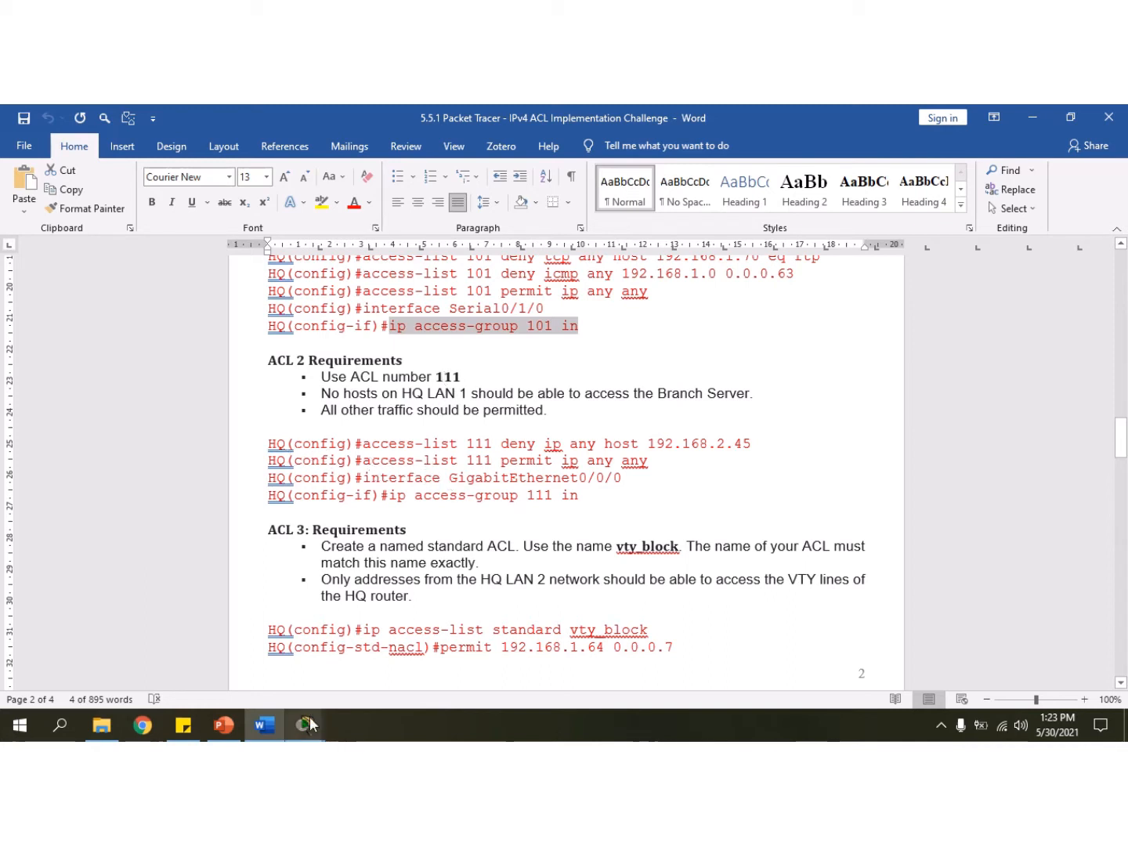
pyautogui.moveTo(310, 724)
pyautogui.click(460, 667)
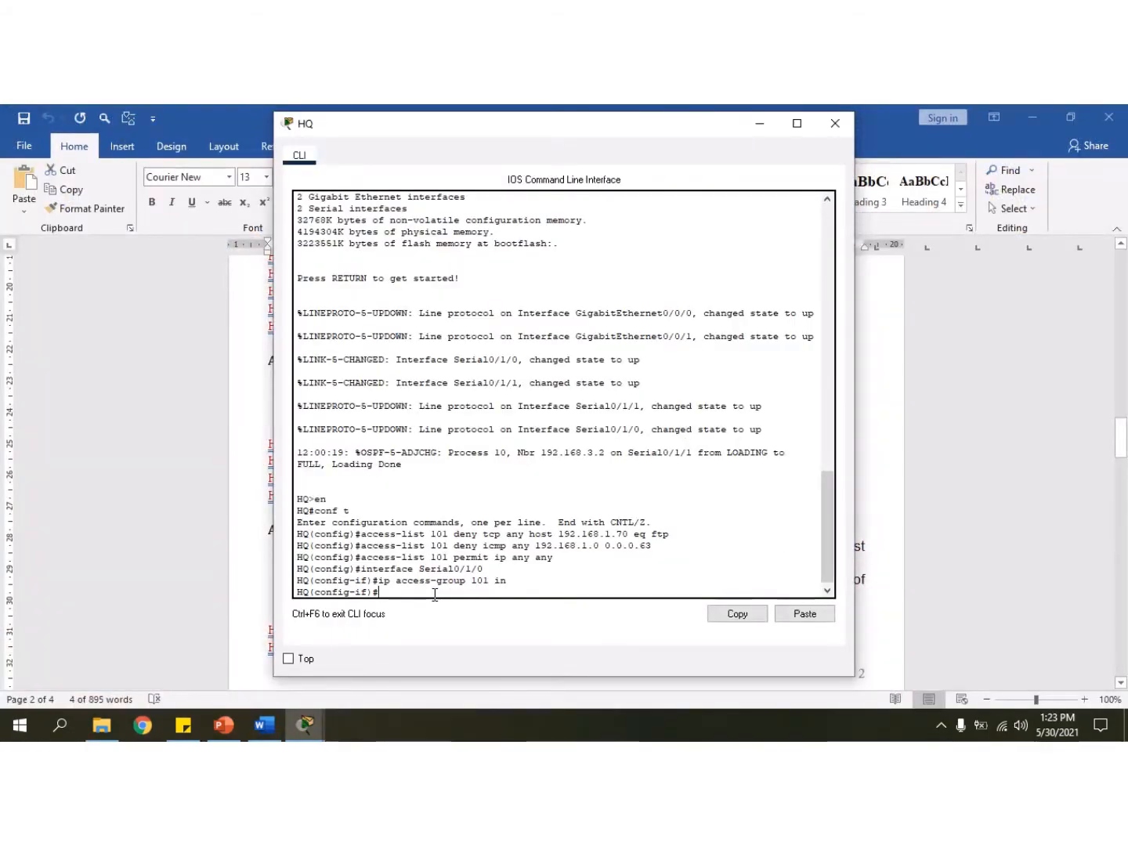
pyautogui.write('ex')
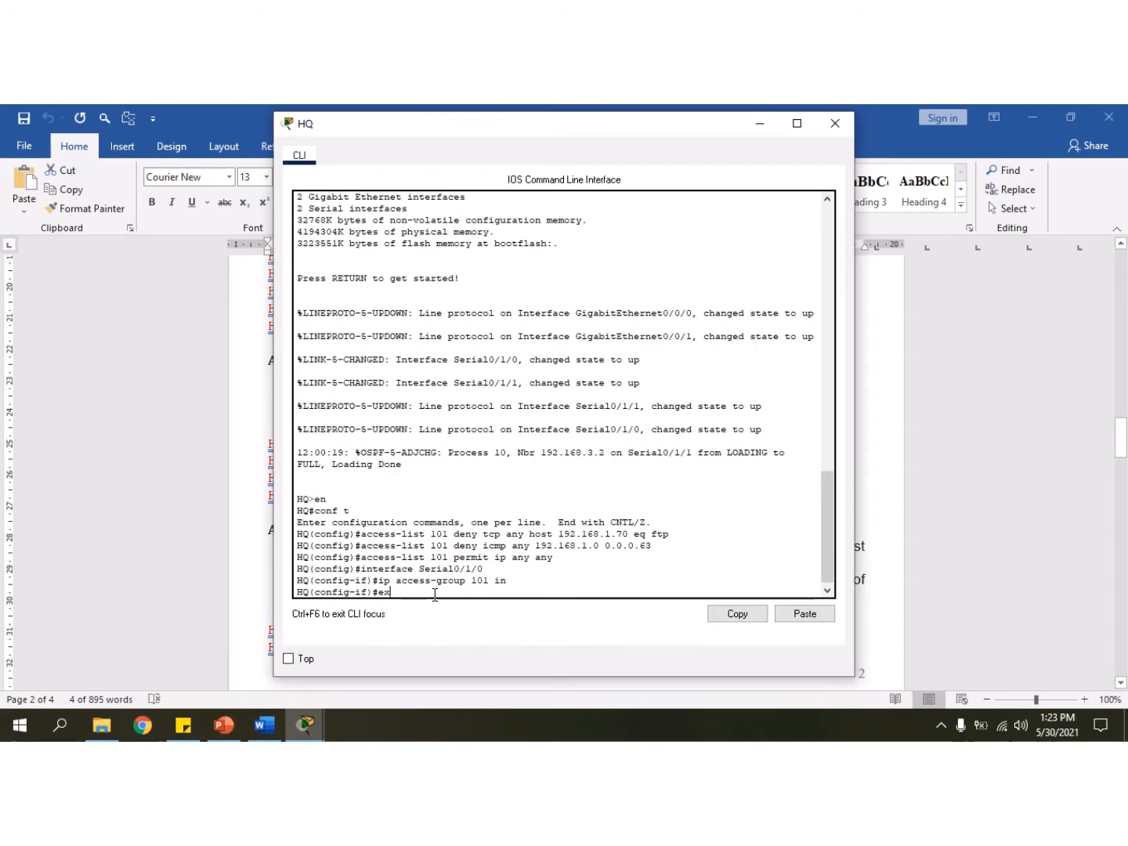
pyautogui.write('it')
pyautogui.press('Return')
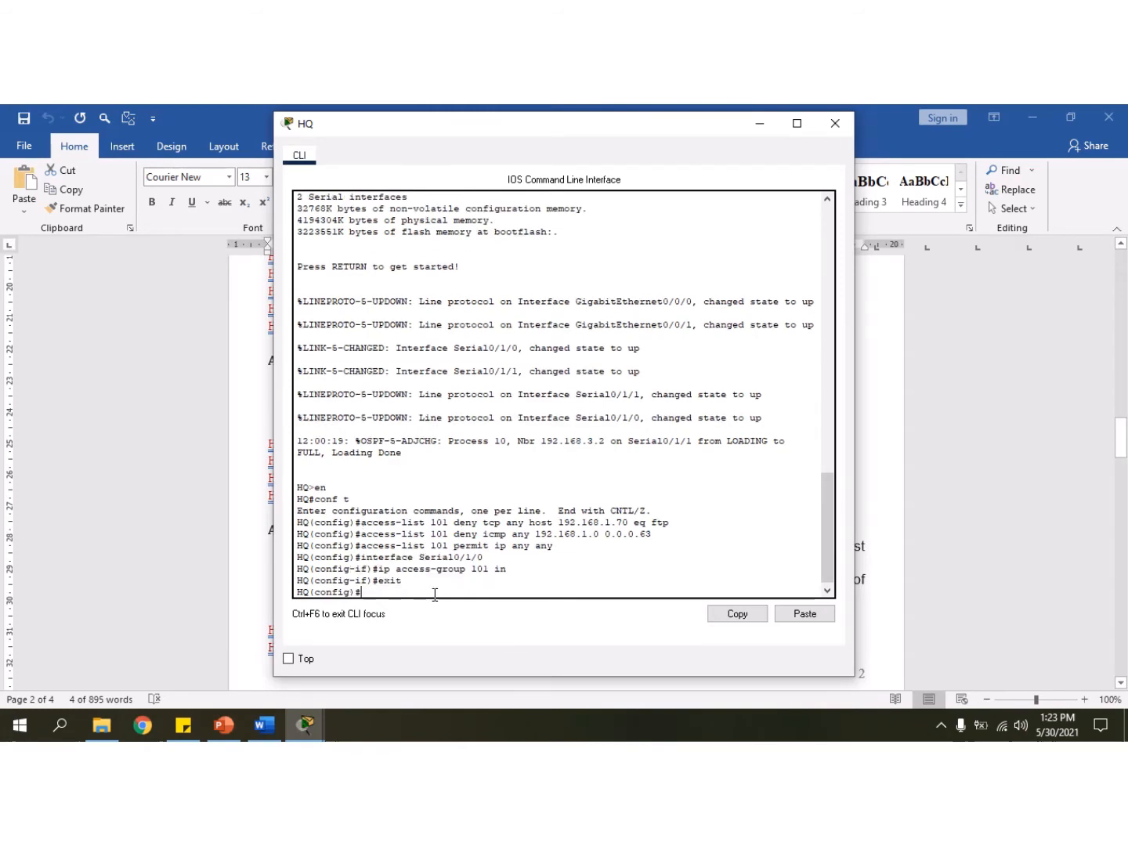
# Copy "access-list 111 deny ip any host 192.168.2.45" from the Word document and run it in the HQ router's command line.
pyautogui.click(264, 727)
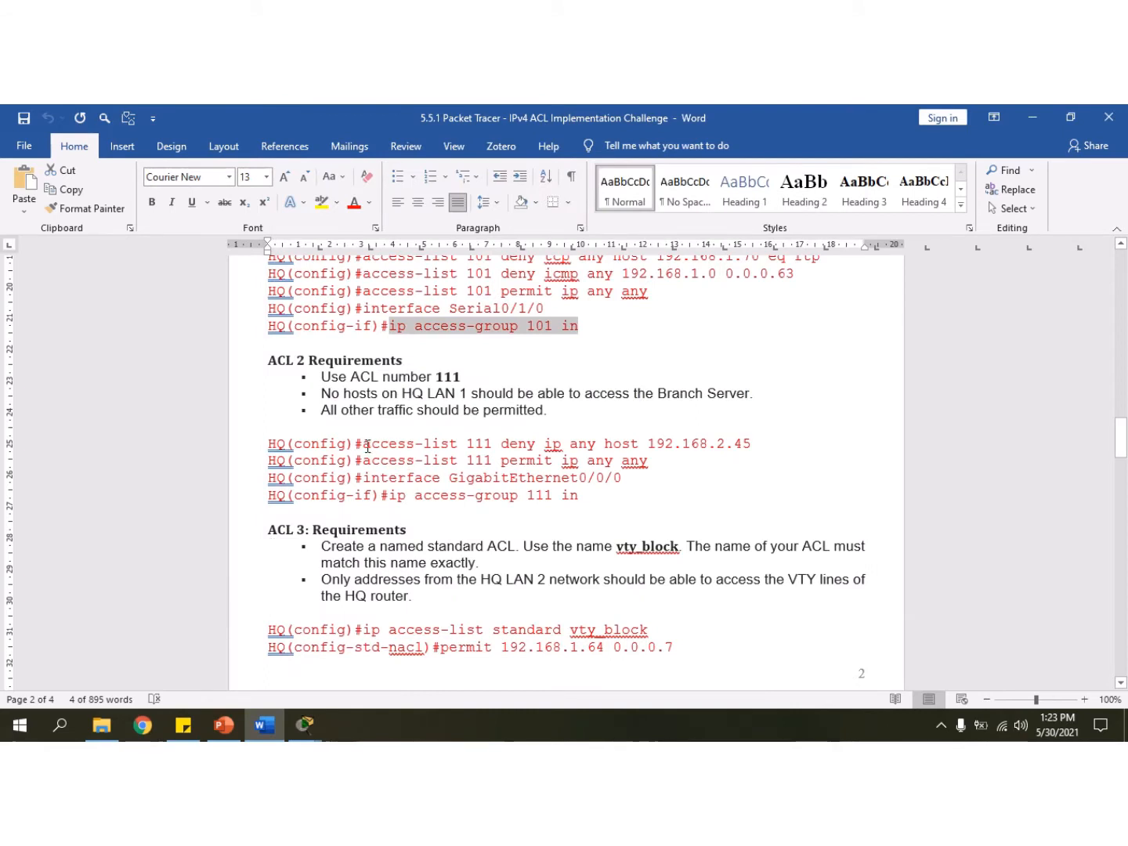
pyautogui.moveTo(365, 445); pyautogui.dragTo(753, 449)
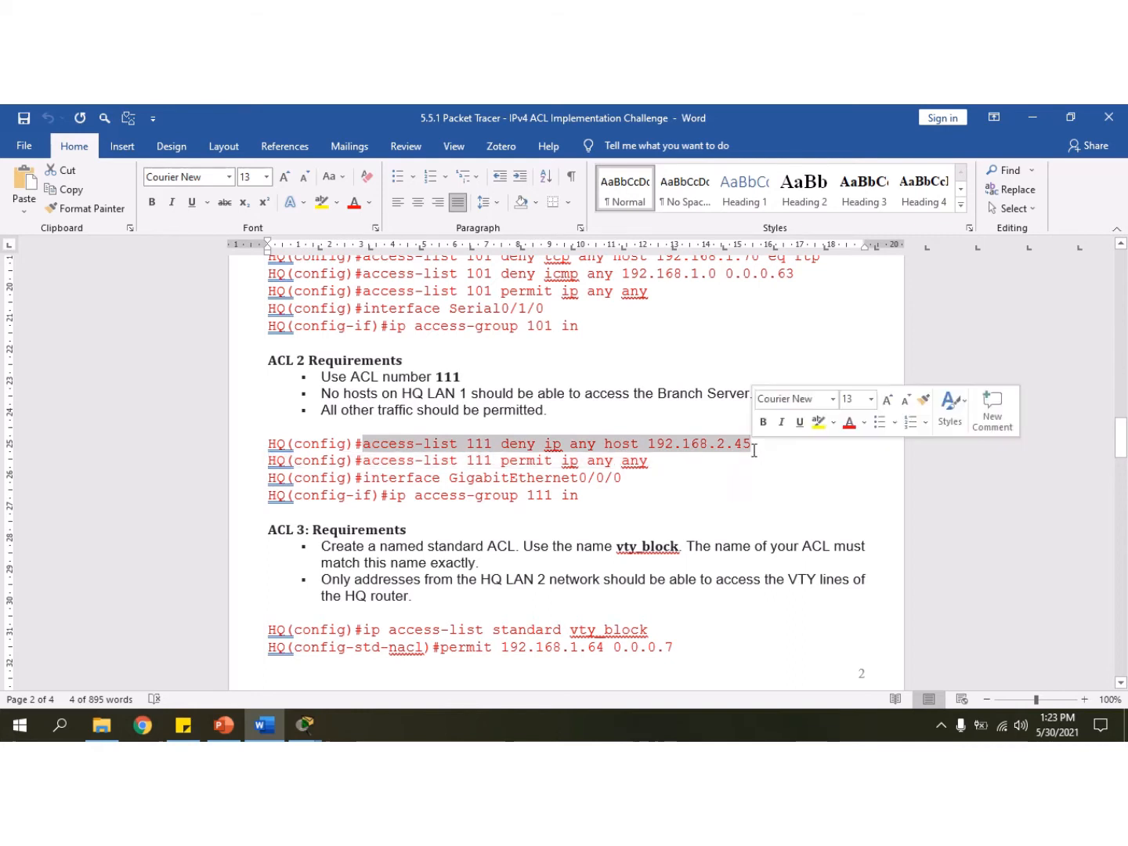
pyautogui.rightClick(728, 446)
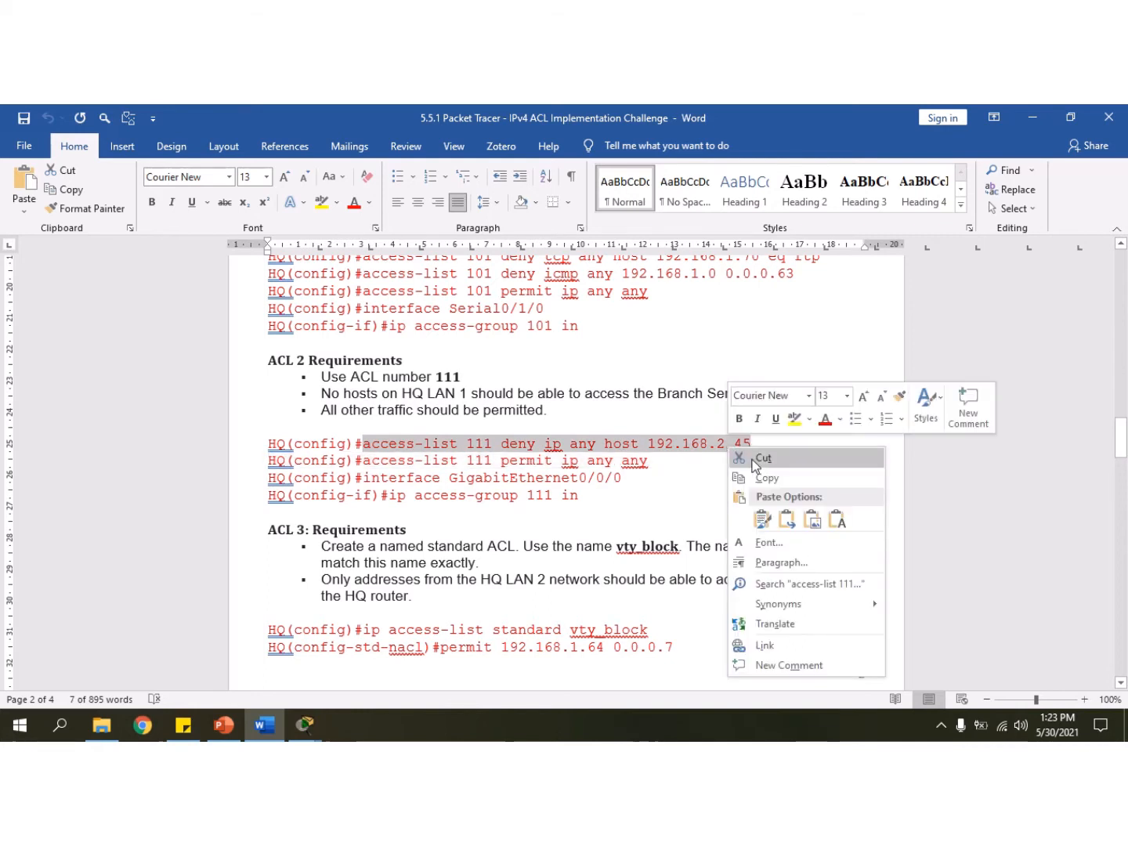
pyautogui.click(770, 478)
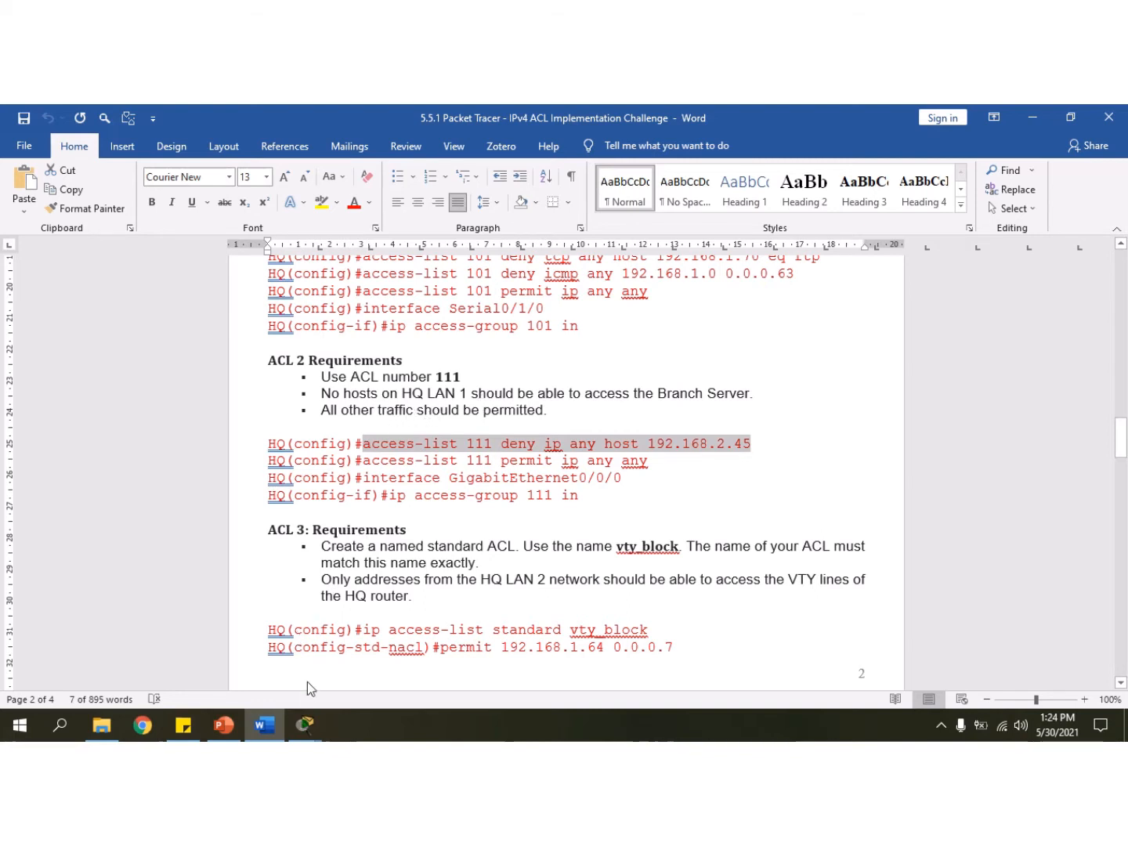
pyautogui.click(318, 729)
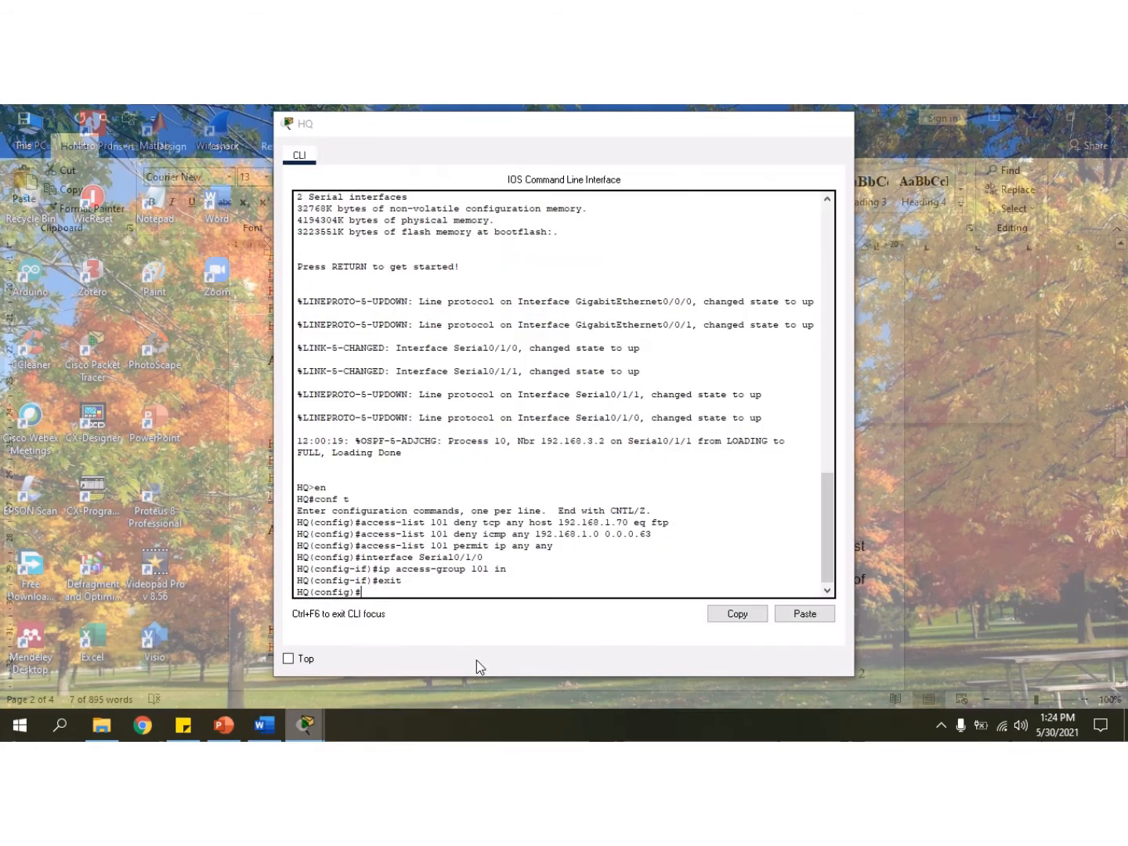
pyautogui.click(476, 660)
pyautogui.rightClick(478, 587)
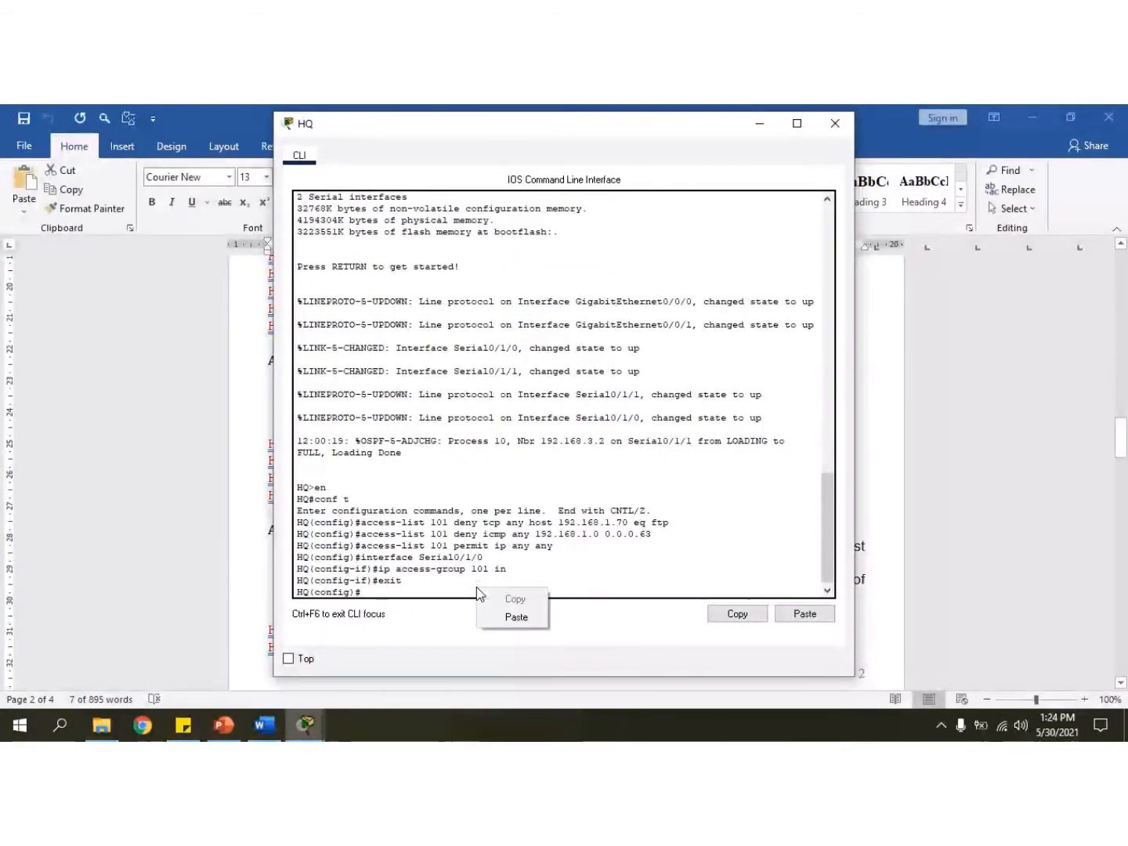
pyautogui.click(526, 616)
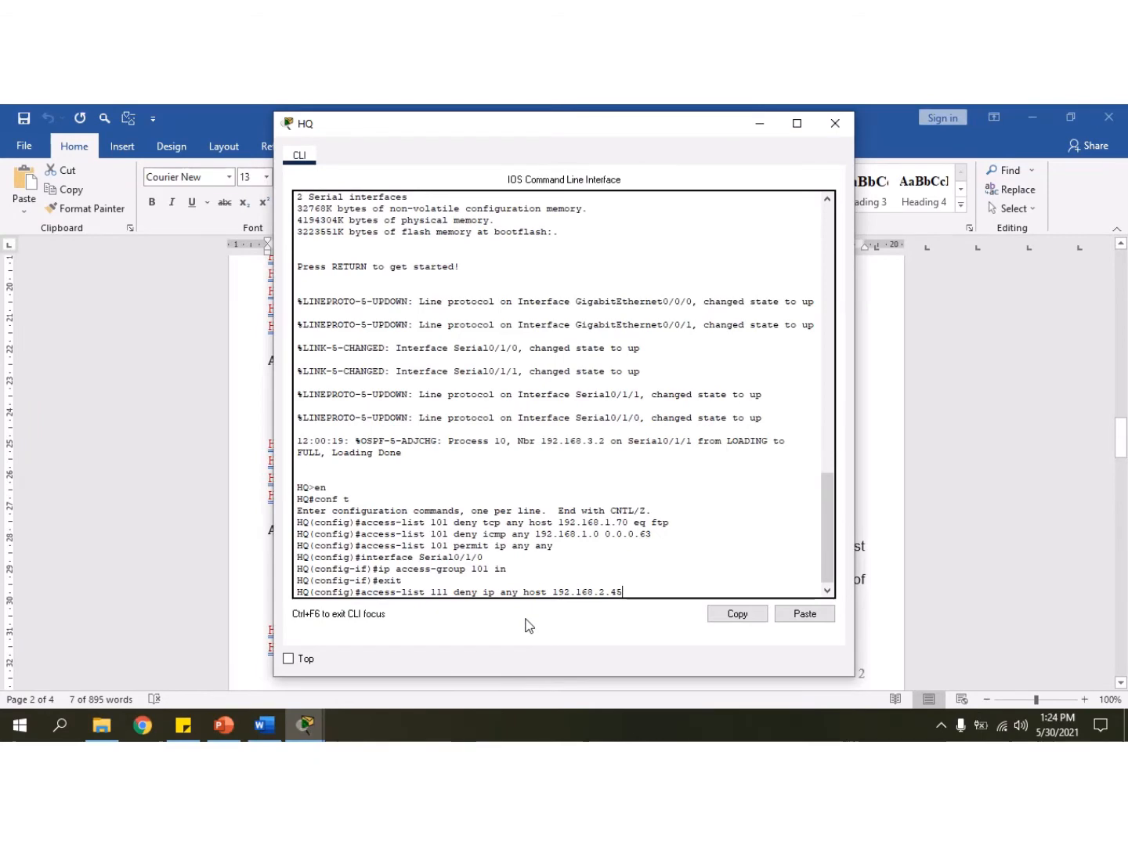
pyautogui.press('Return')
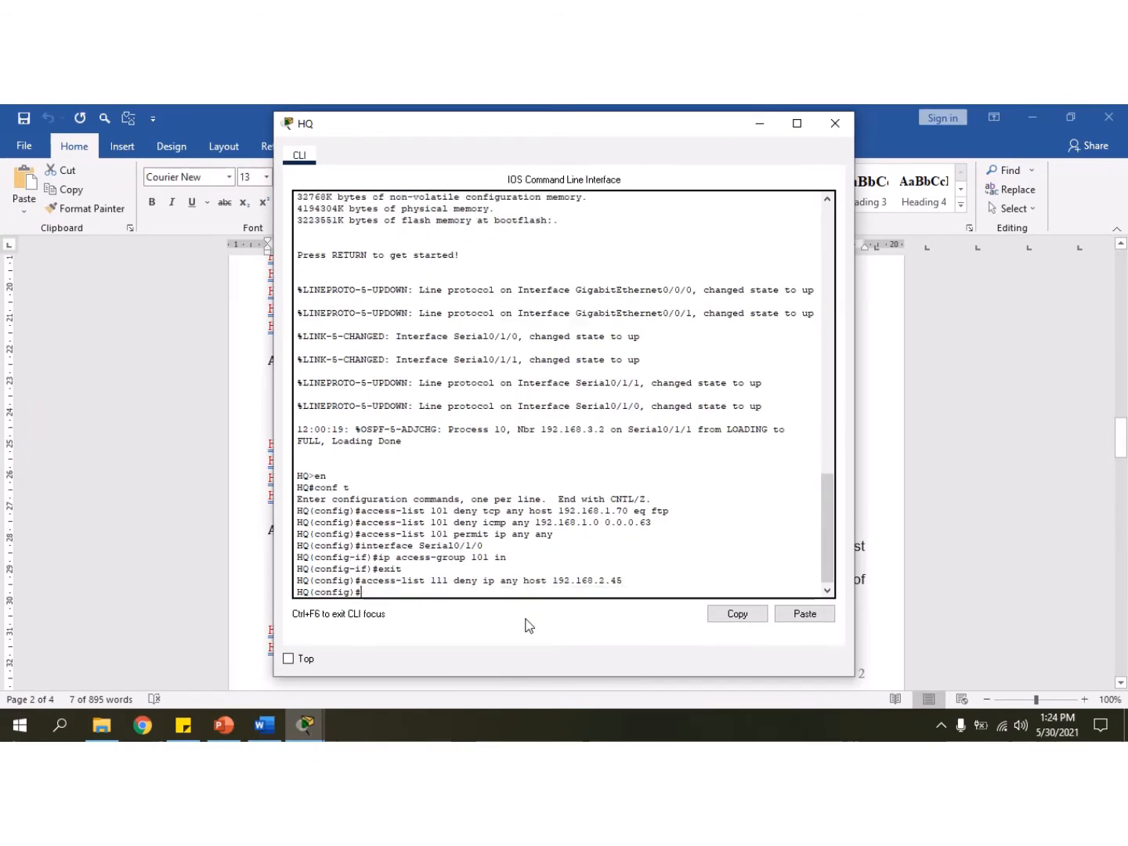
# Copy "access-list 111 permit ip any any" from the Word document and run it in the HQ router's command line.
pyautogui.click(264, 726)
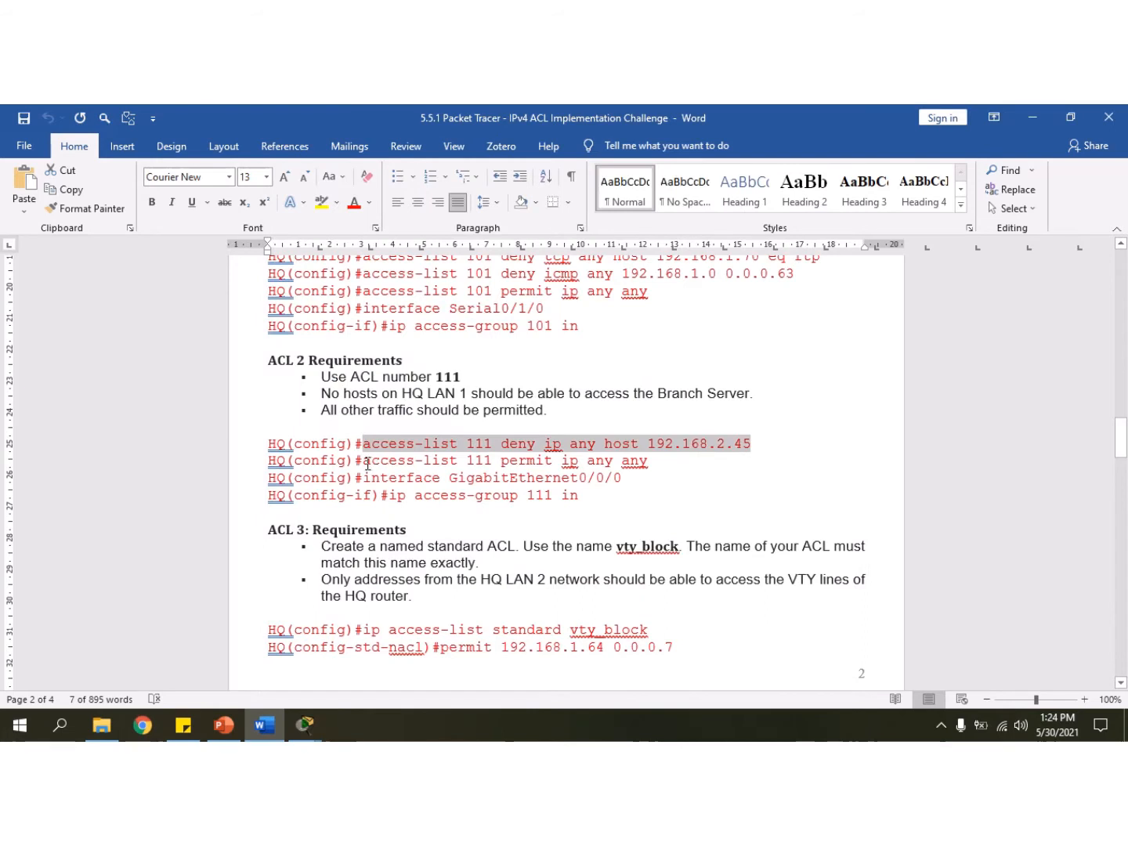
pyautogui.moveTo(366, 462); pyautogui.dragTo(643, 461)
pyautogui.rightClick(642, 462)
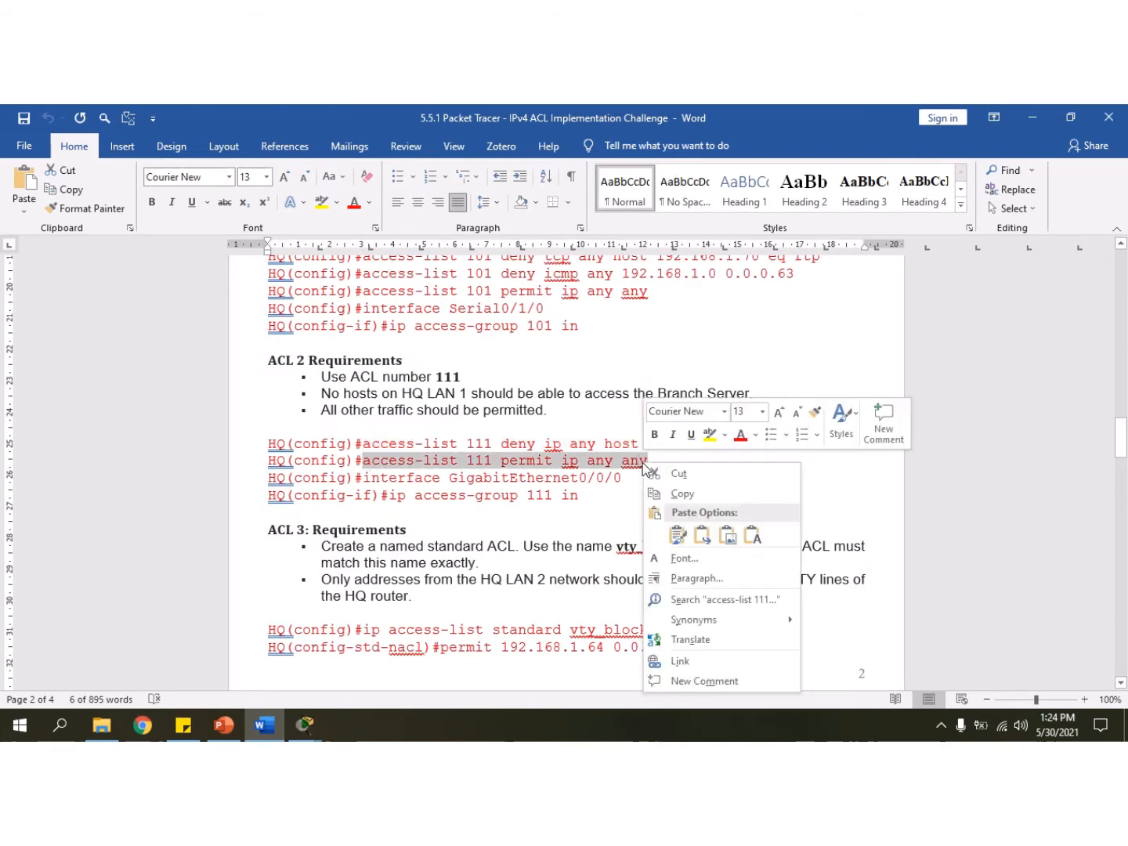
pyautogui.click(689, 494)
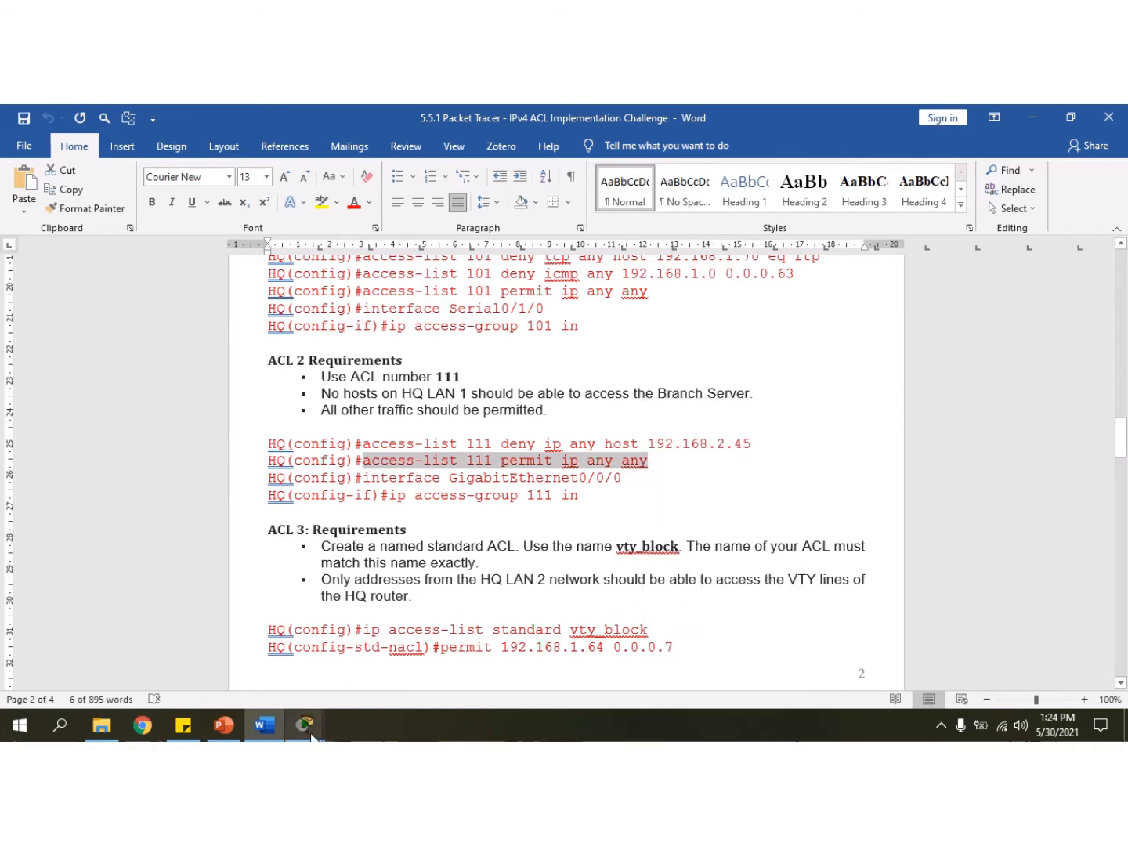
pyautogui.moveTo(305, 722)
pyautogui.click(503, 644)
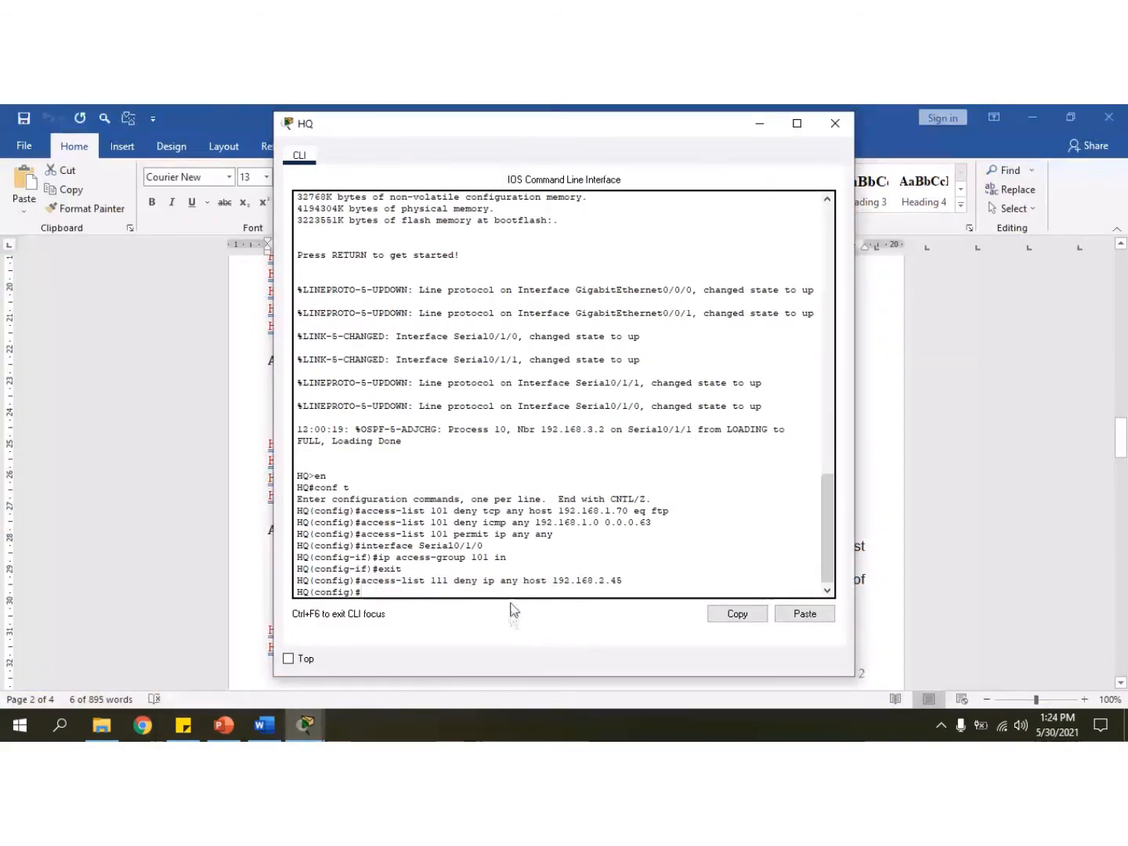
pyautogui.rightClick(502, 596)
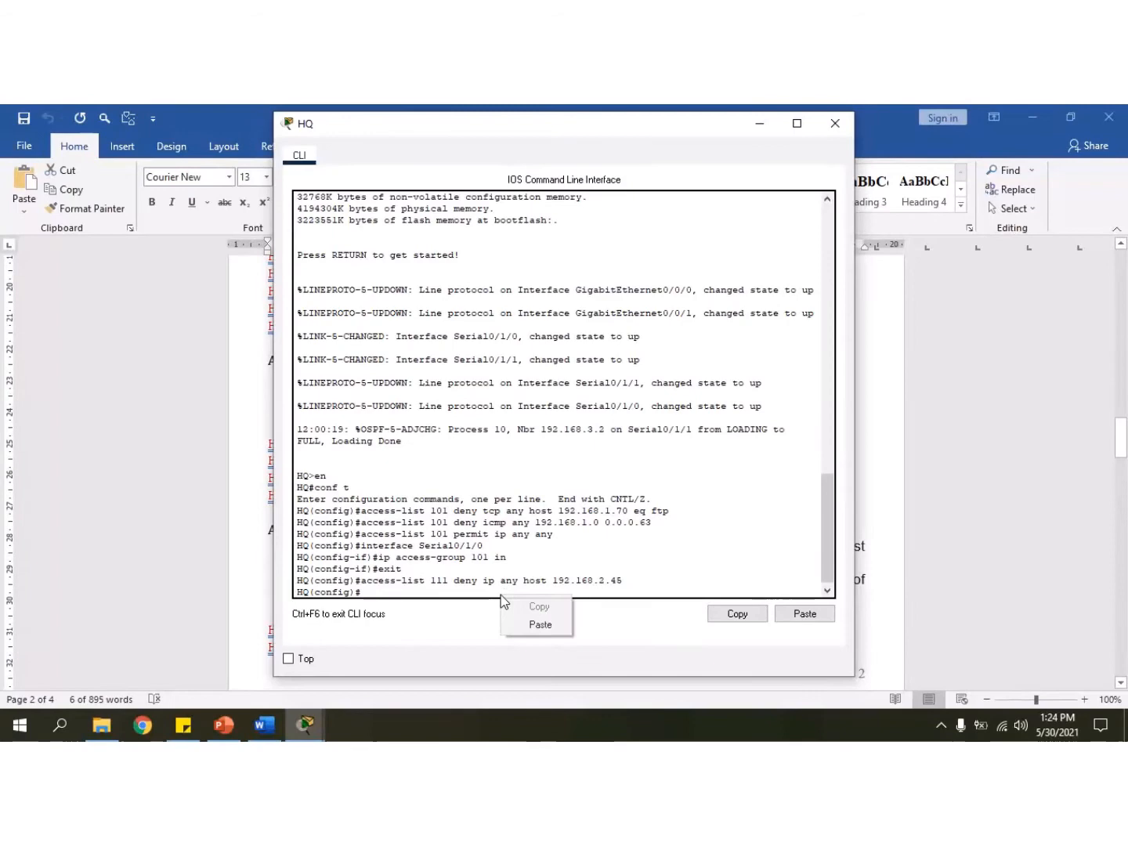
pyautogui.click(538, 624)
pyautogui.press('Return')
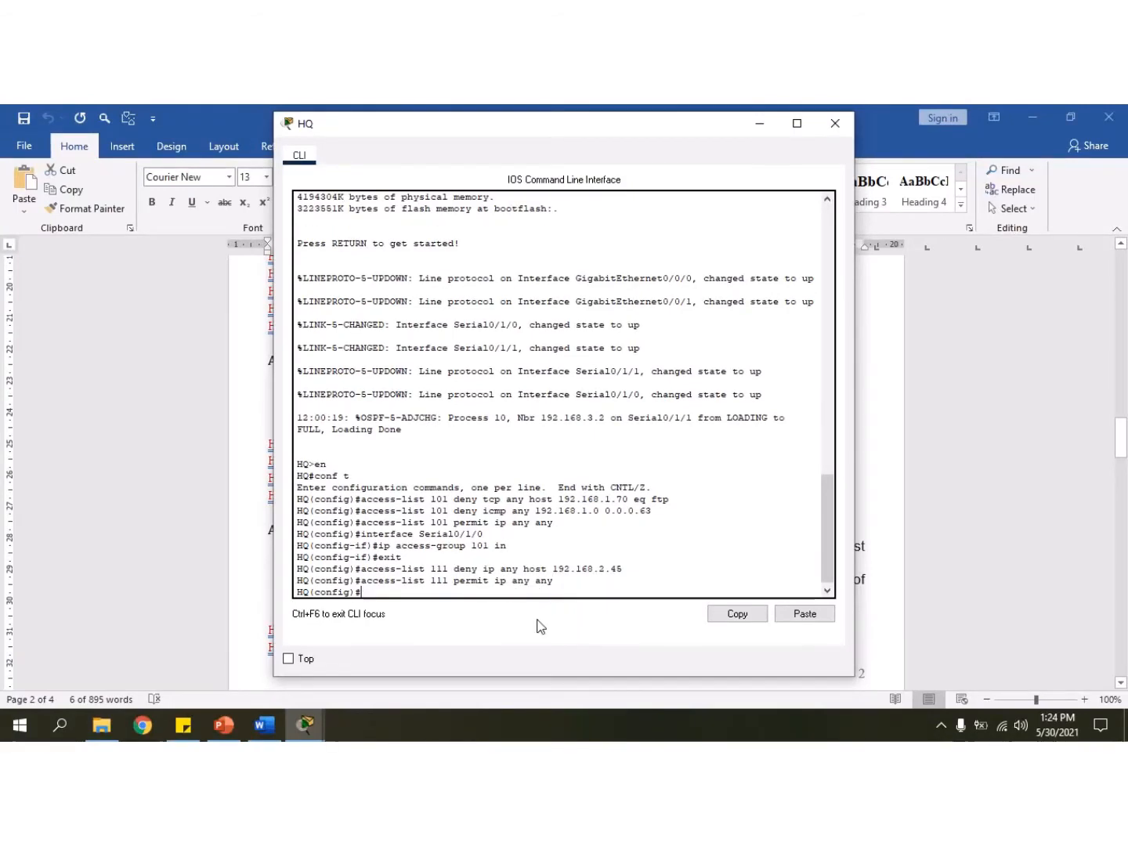
# Copy "interface GigabitEthernet0/0/0" from the Word document and run it on the HQ router to enter that interface's configuration.
pyautogui.click(258, 732)
pyautogui.click(305, 724)
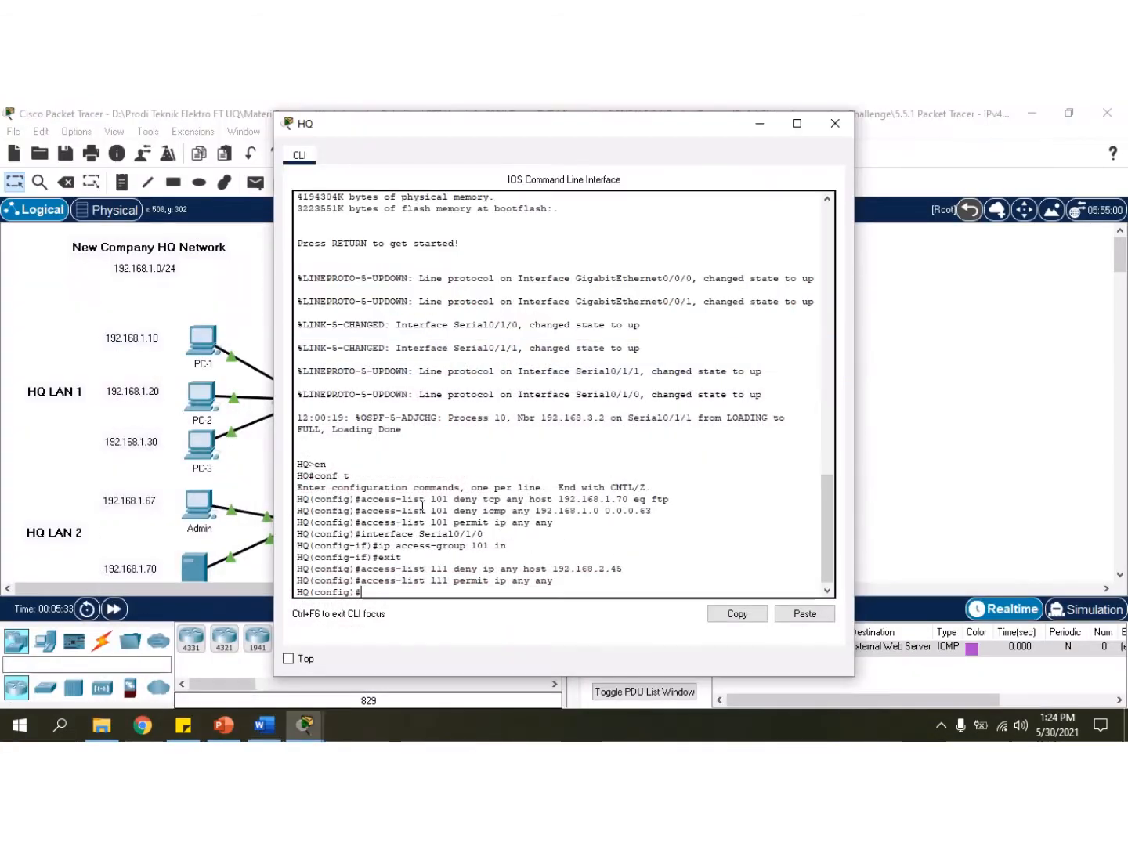
pyautogui.click(265, 724)
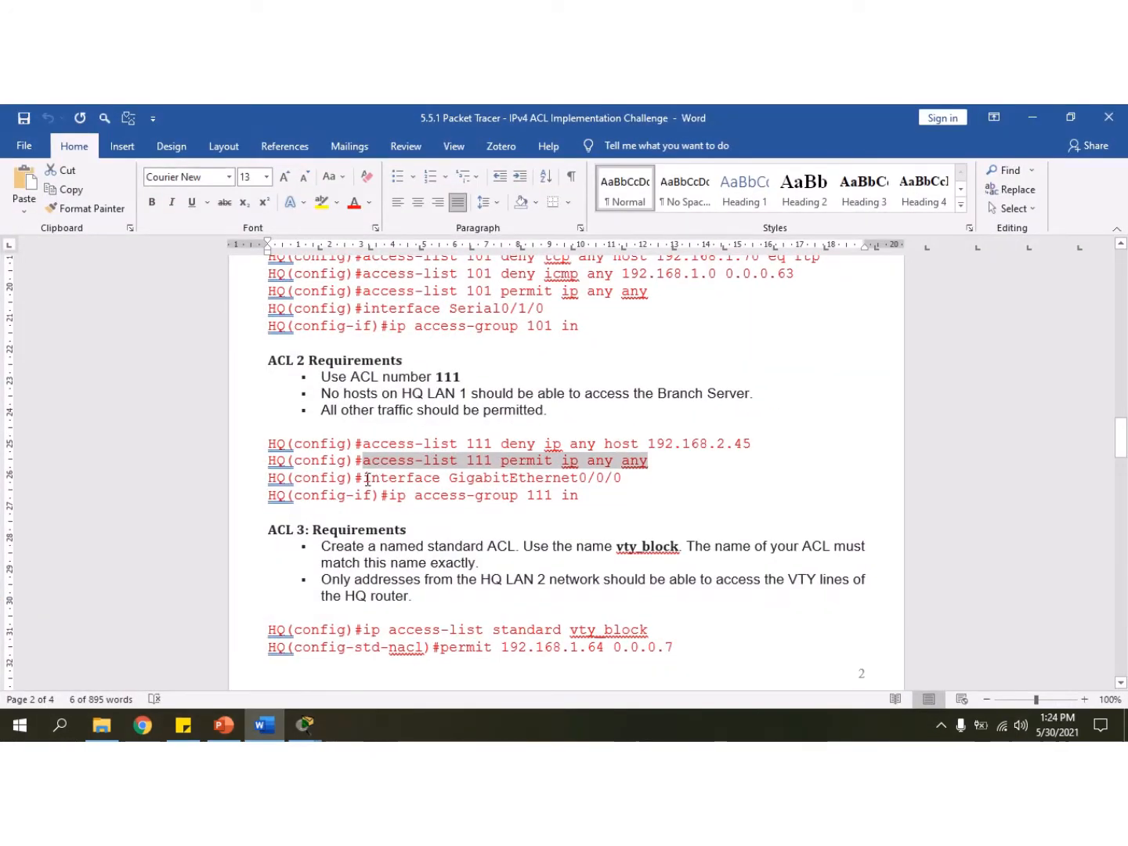
pyautogui.moveTo(365, 479); pyautogui.dragTo(620, 480)
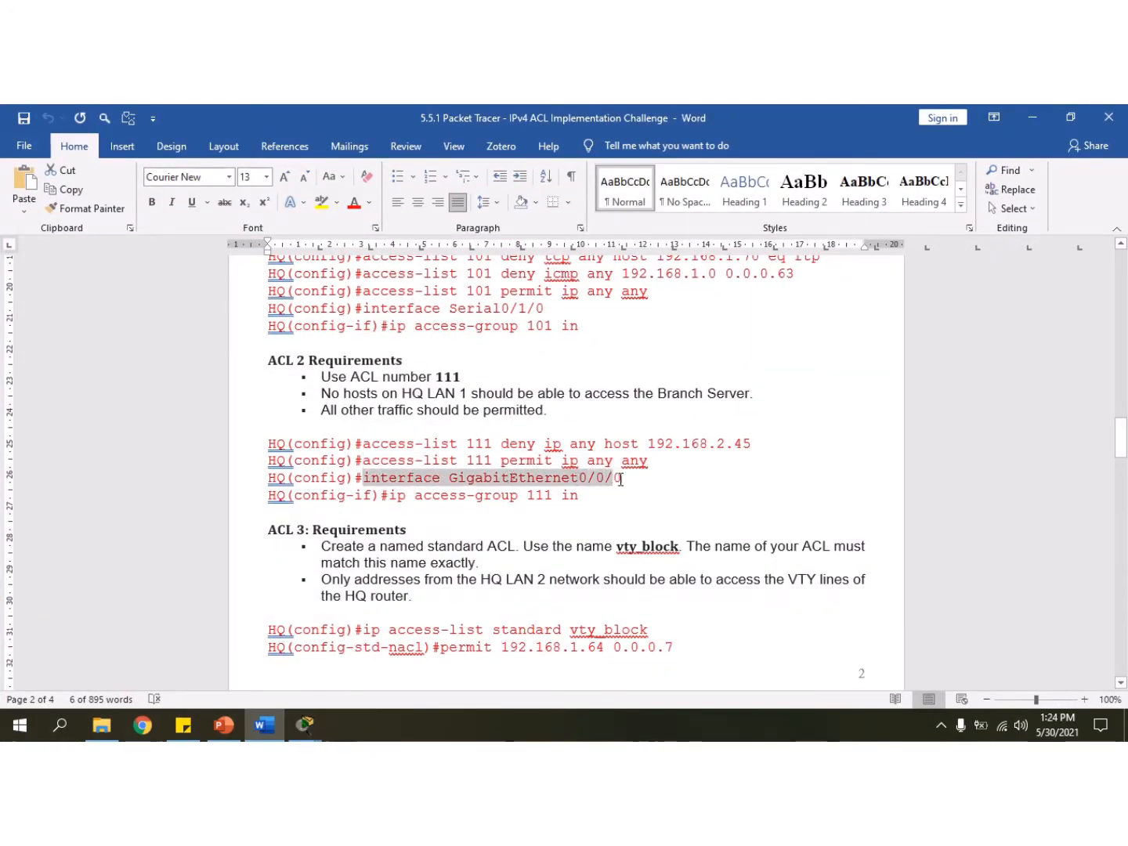
pyautogui.rightClick(600, 477)
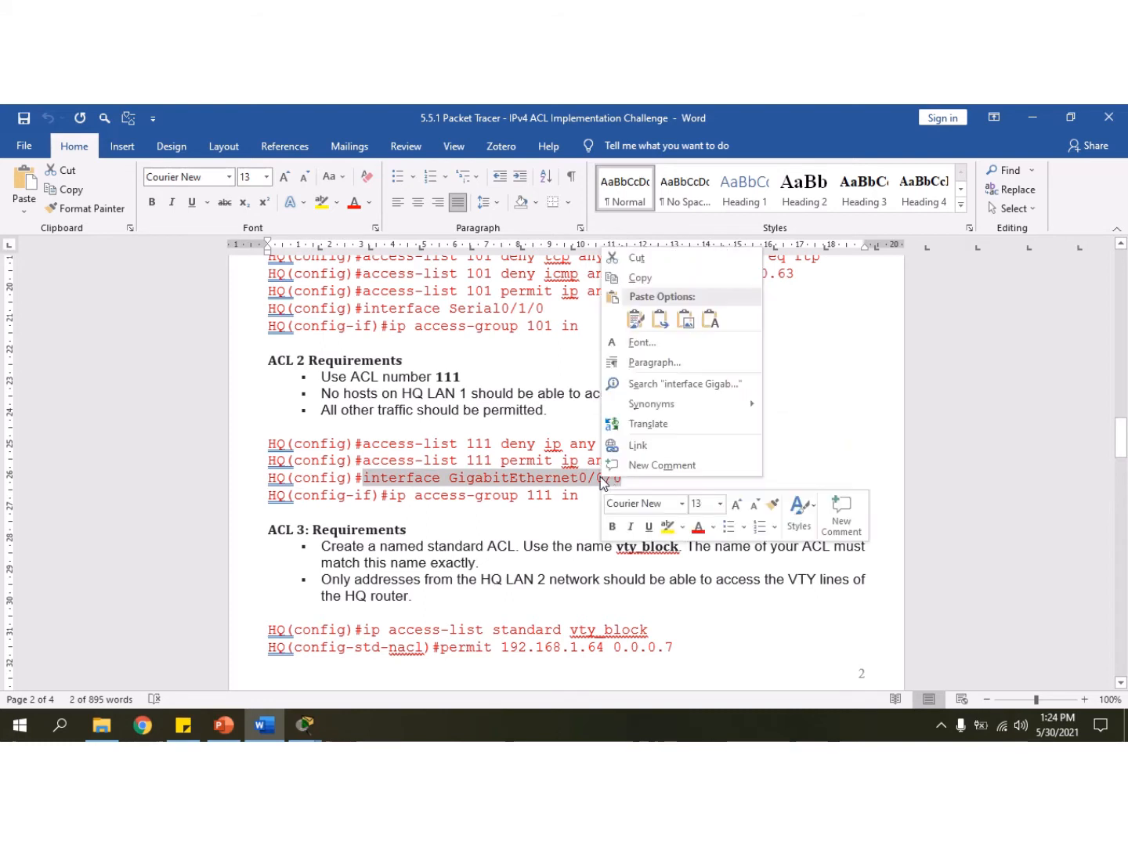
pyautogui.click(673, 279)
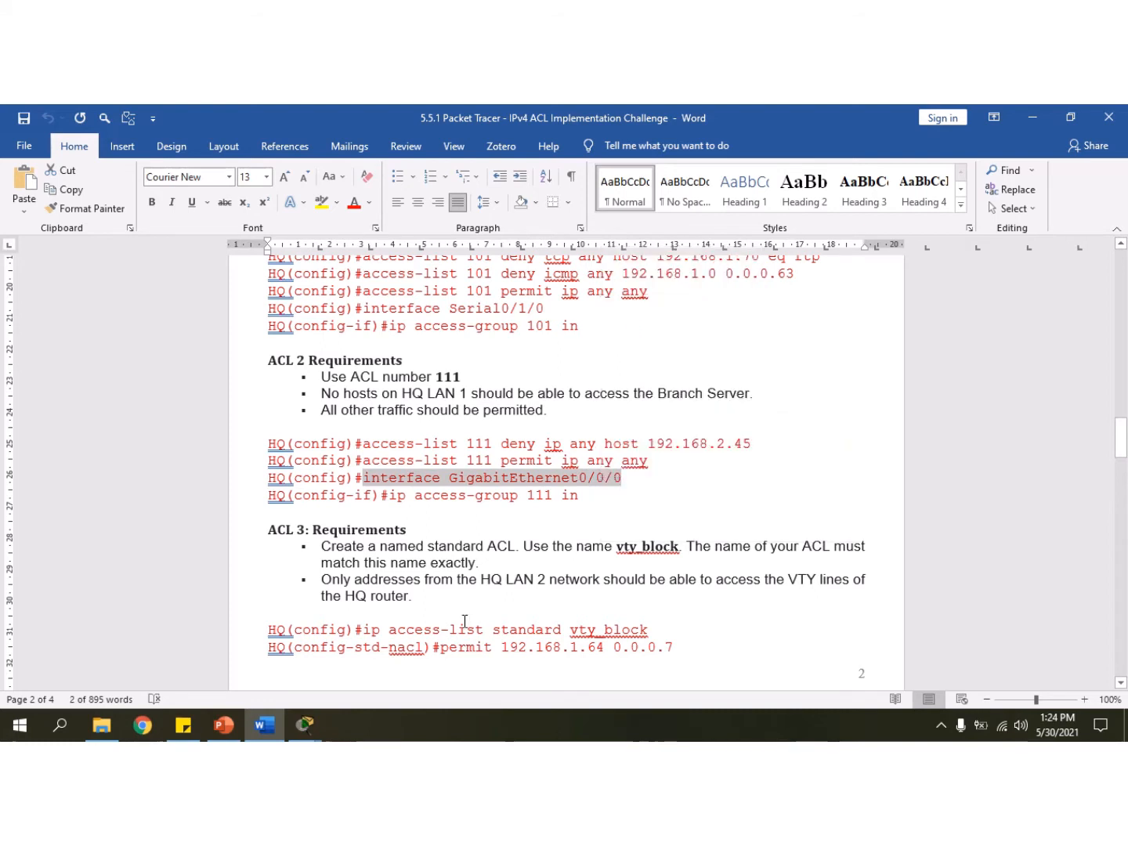
pyautogui.moveTo(304, 723)
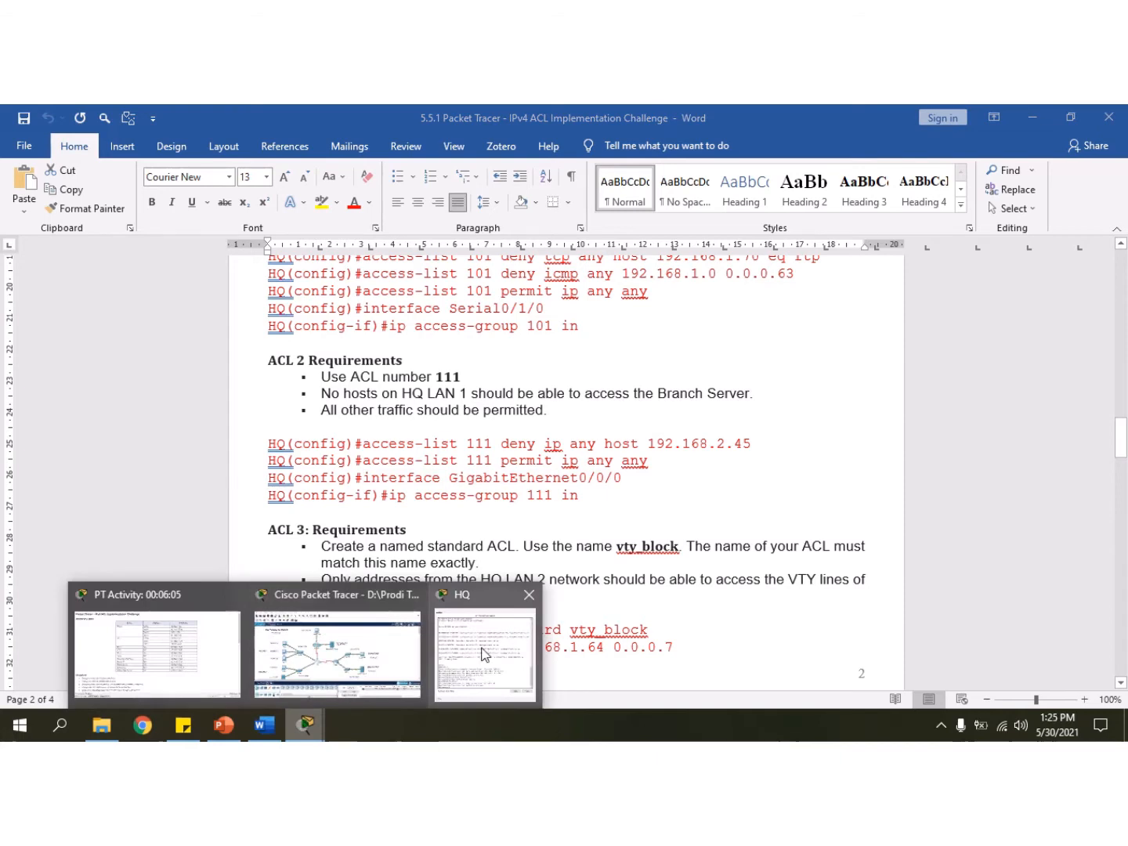
pyautogui.click(487, 654)
pyautogui.rightClick(540, 590)
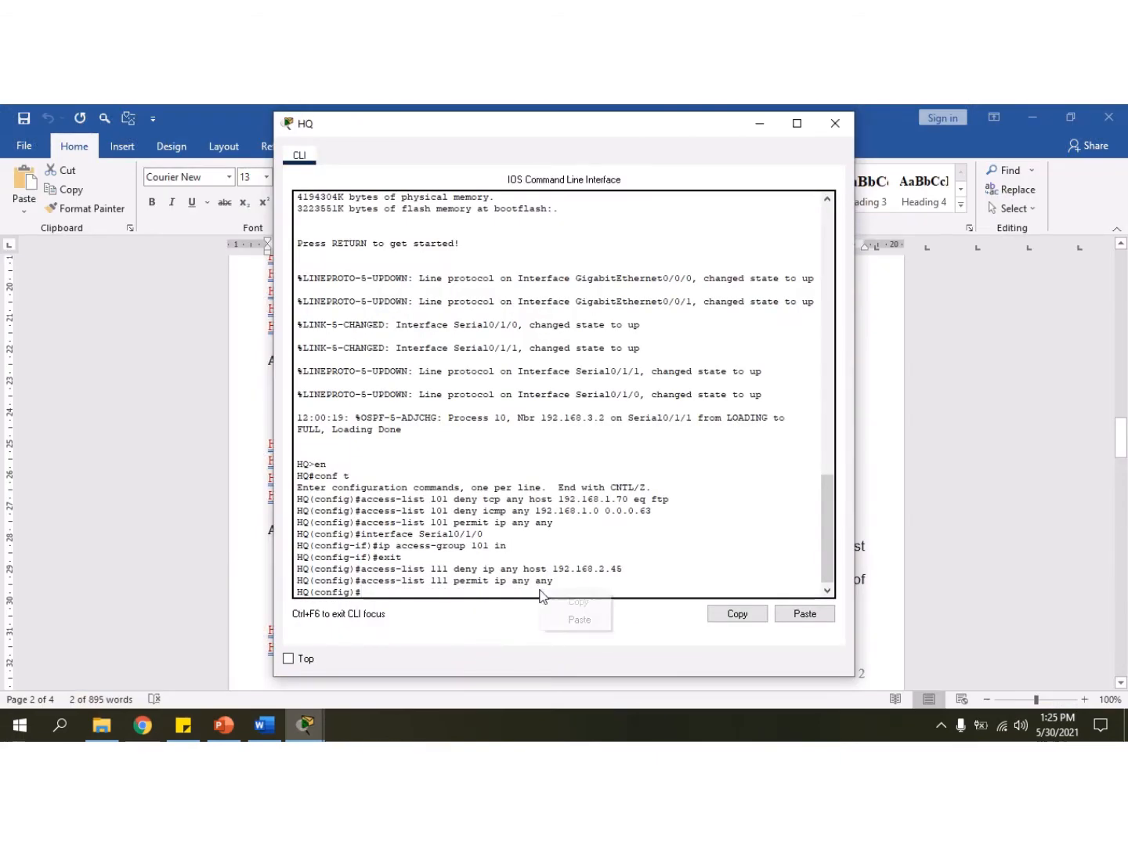
pyautogui.click(580, 621)
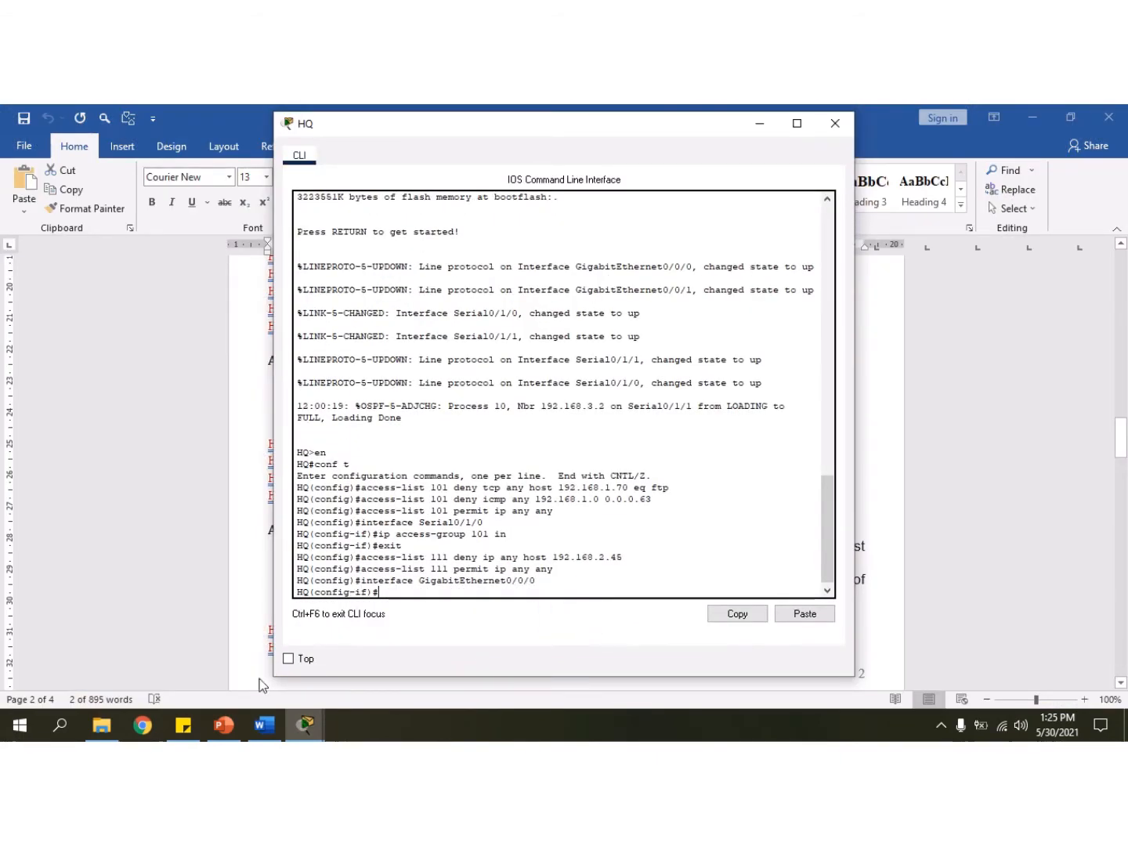
# Copy "ip access-group 111 in" from the Word document and run it on HQ to apply ACL 111 inbound on GigabitEthernet0/0/0.
pyautogui.click(274, 732)
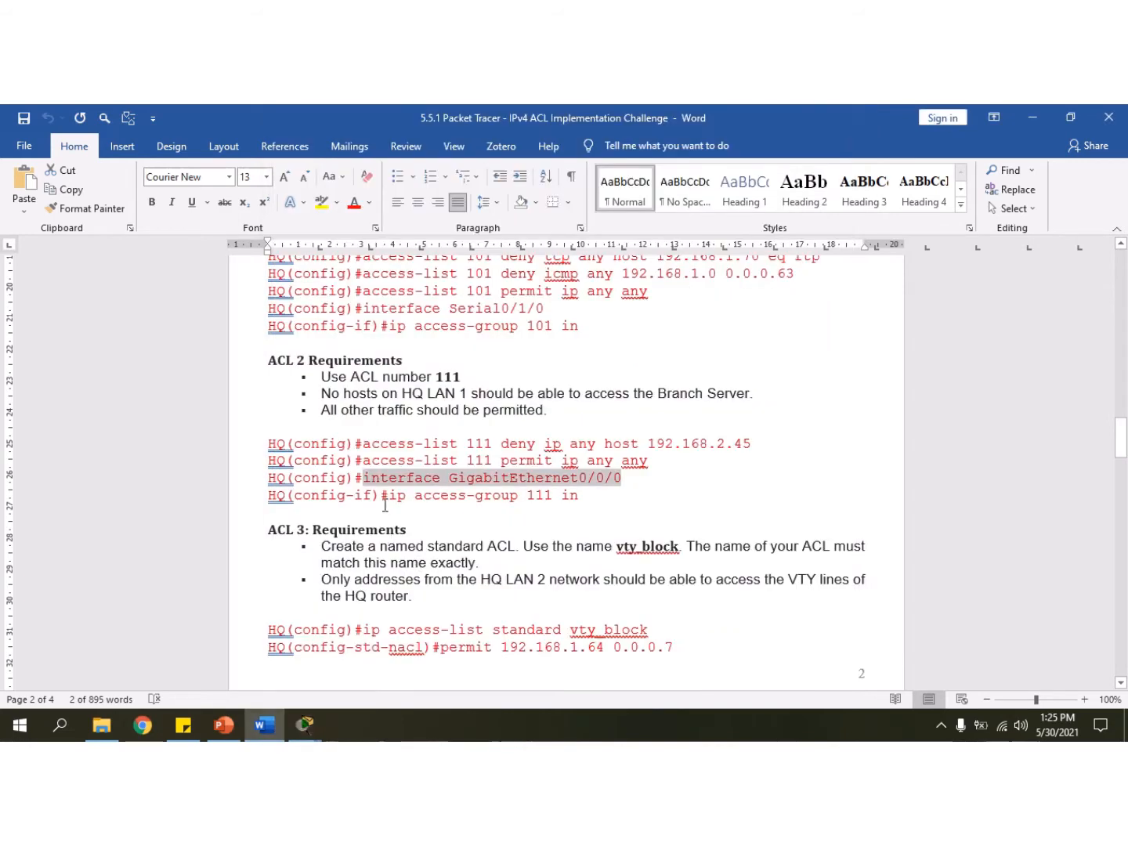
pyautogui.moveTo(391, 495); pyautogui.dragTo(582, 497)
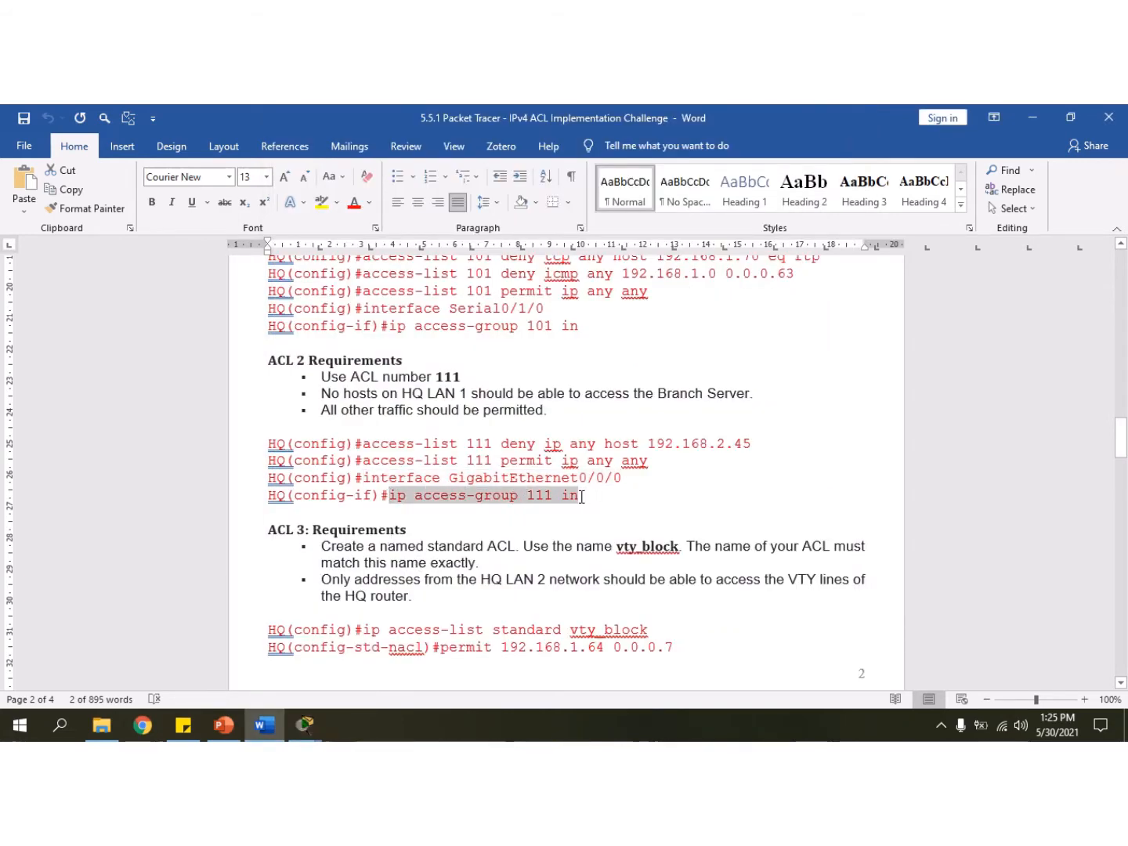
pyautogui.rightClick(580, 497)
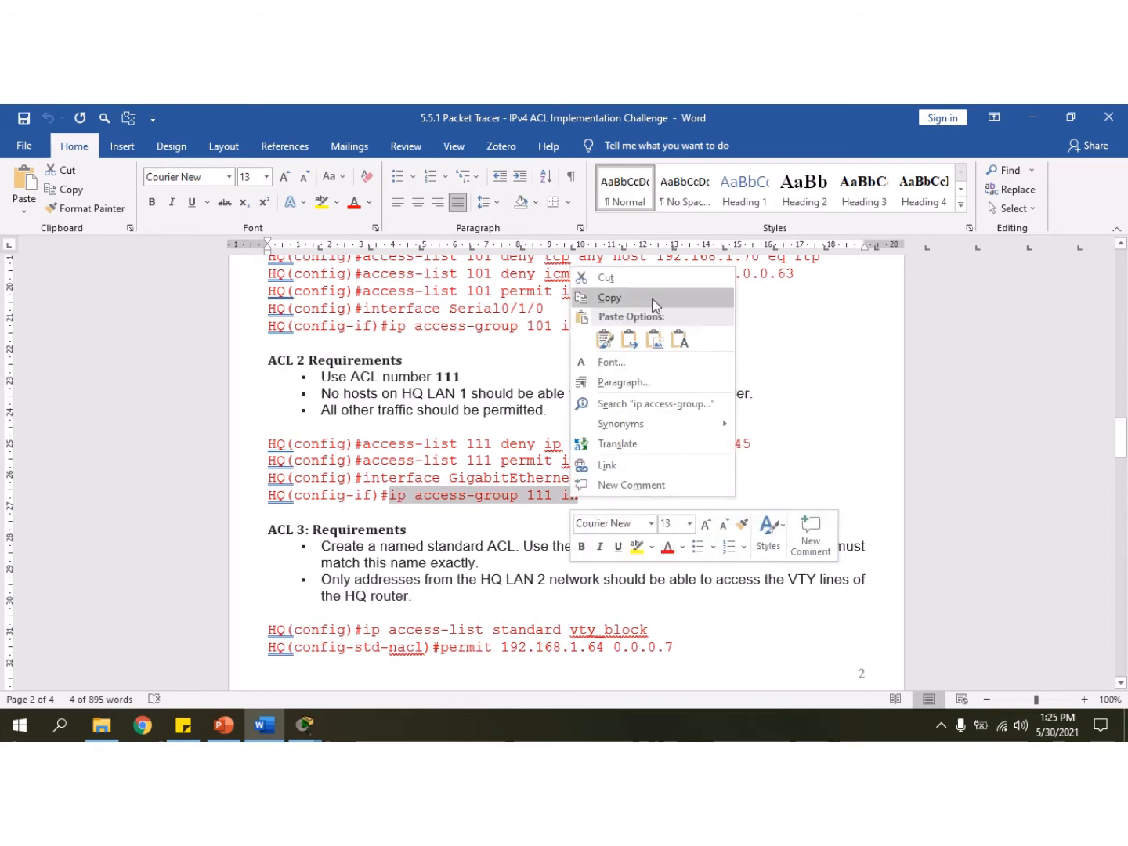
pyautogui.click(652, 301)
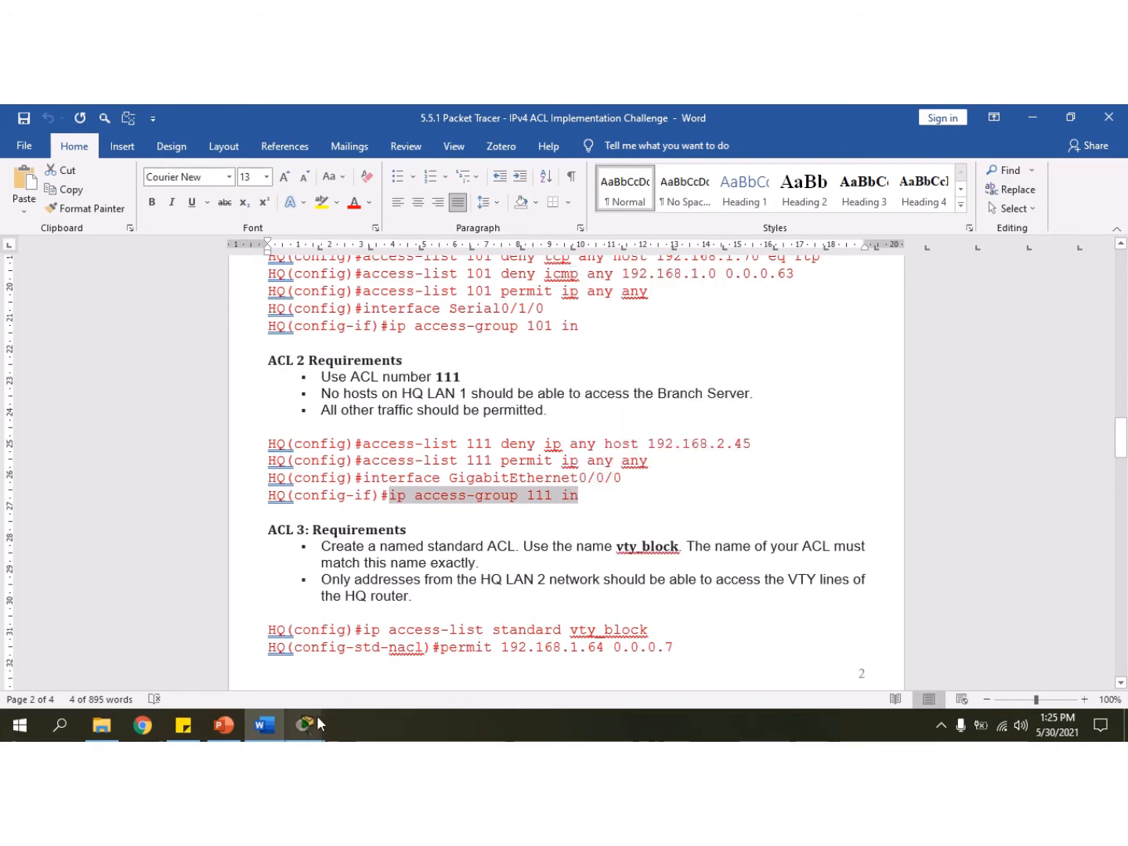
pyautogui.moveTo(317, 723)
pyautogui.click(483, 673)
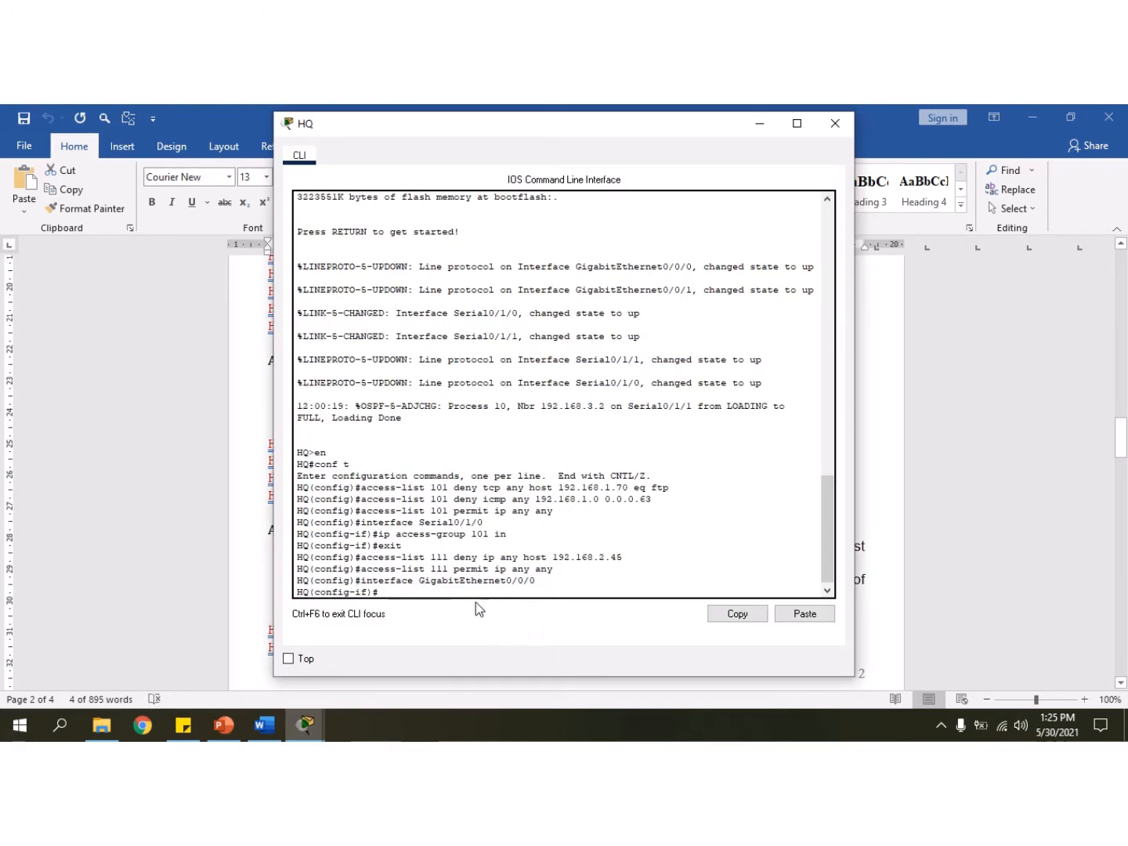
pyautogui.rightClick(475, 599)
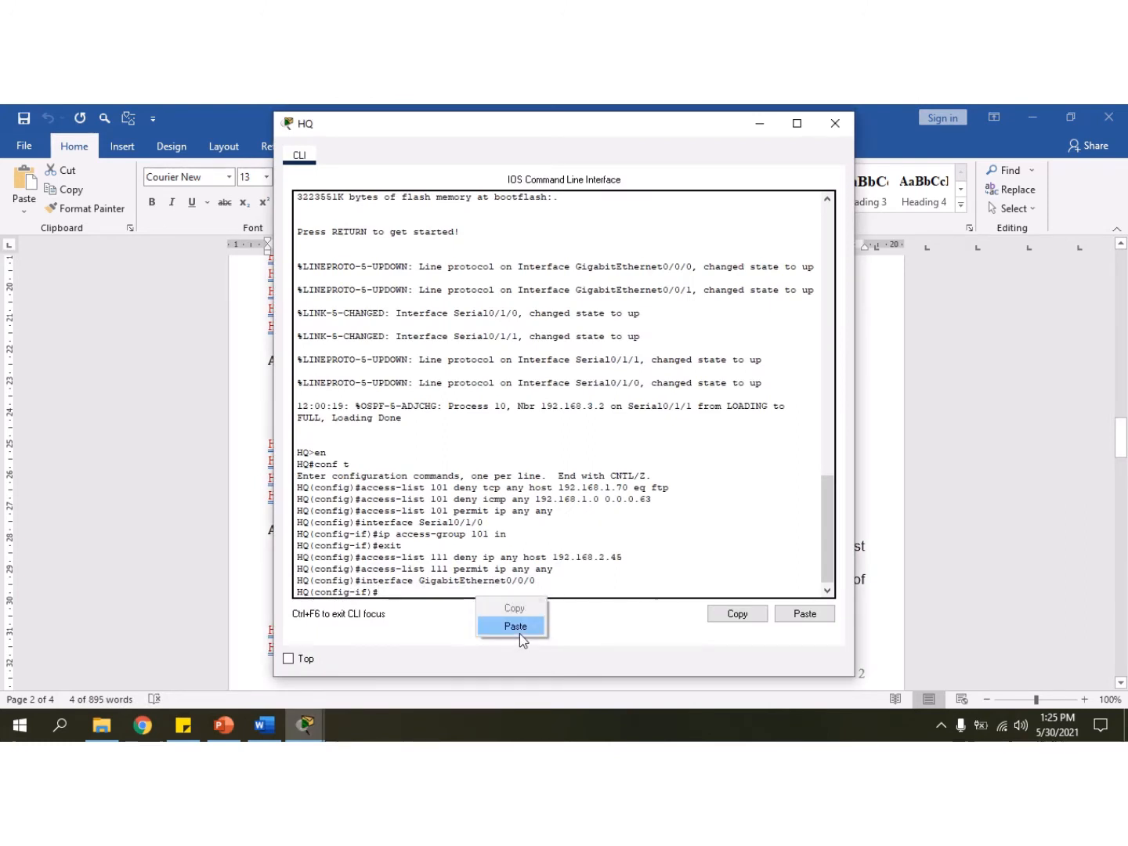
pyautogui.click(520, 626)
pyautogui.press('Return')
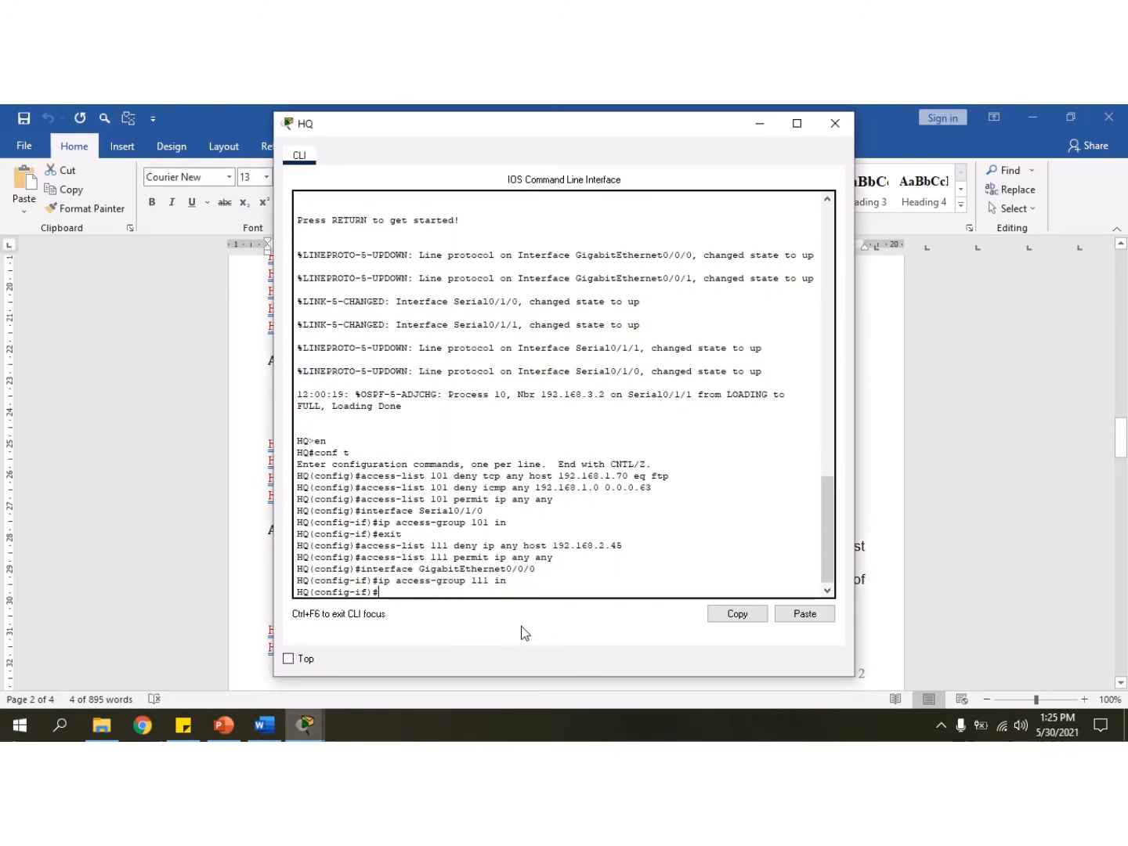
# Return the HQ router to global configuration mode with "exit" and bring up the ACL 3 requirements and commands in the Word document.
pyautogui.click(250, 575)
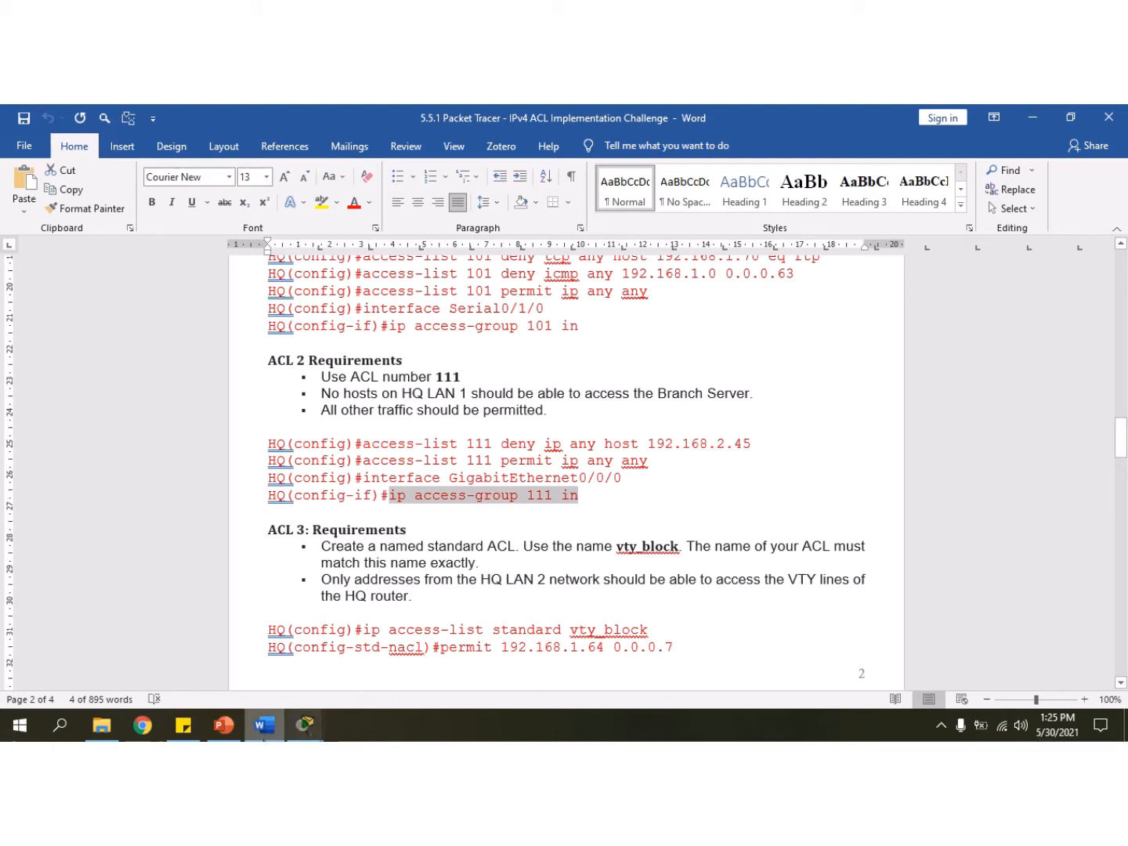
pyautogui.click(305, 725)
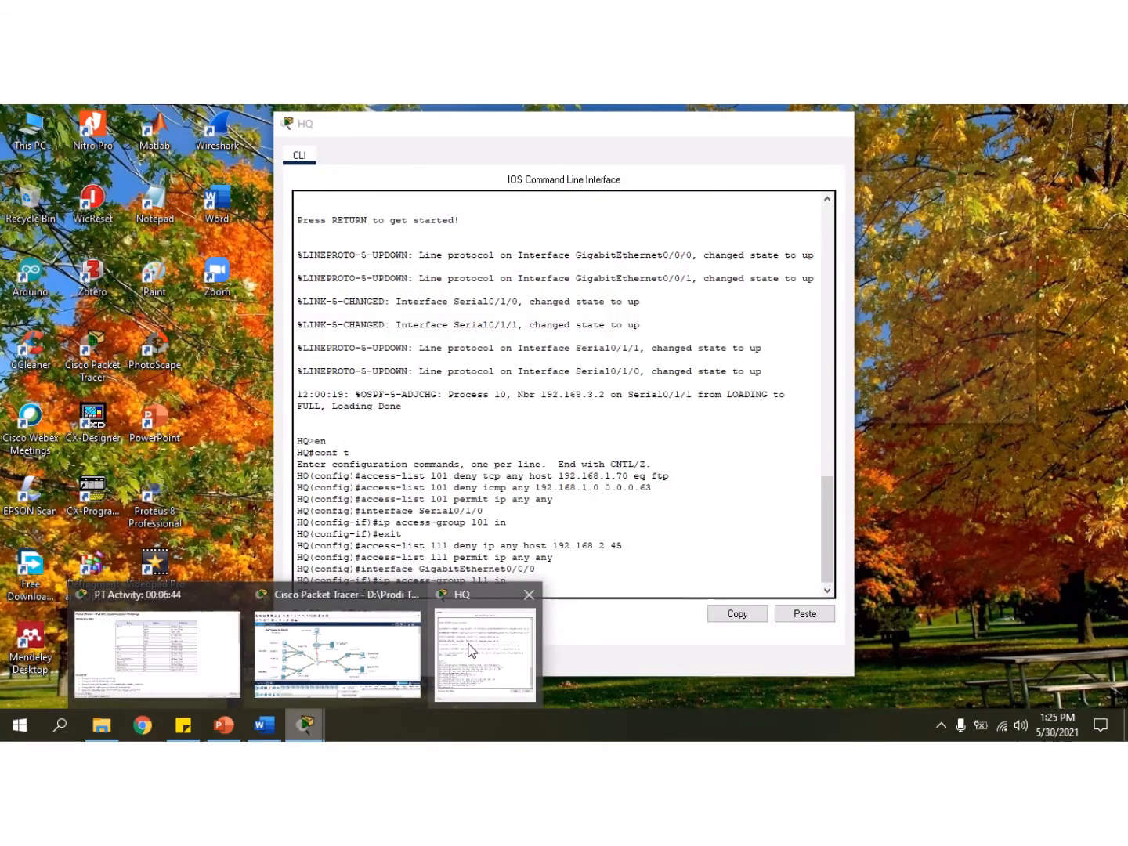
pyautogui.click(470, 647)
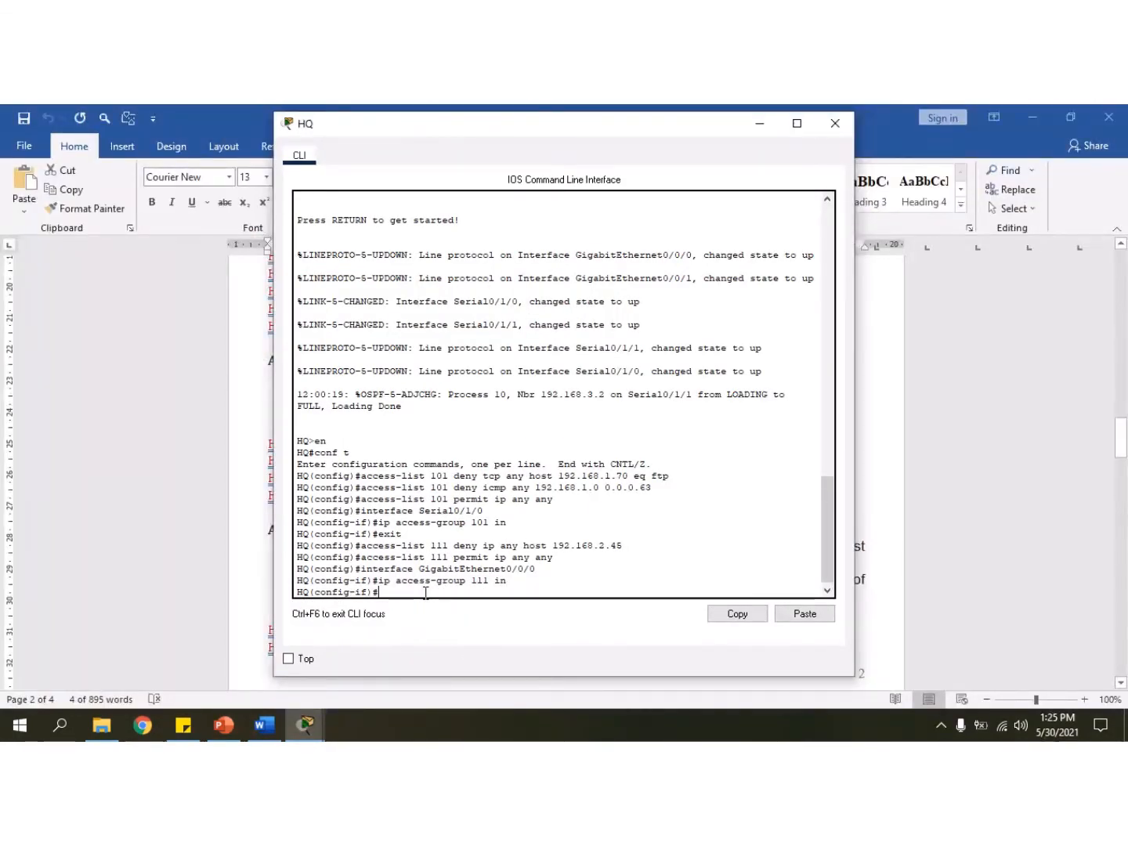
pyautogui.write('exit')
pyautogui.press('Return')
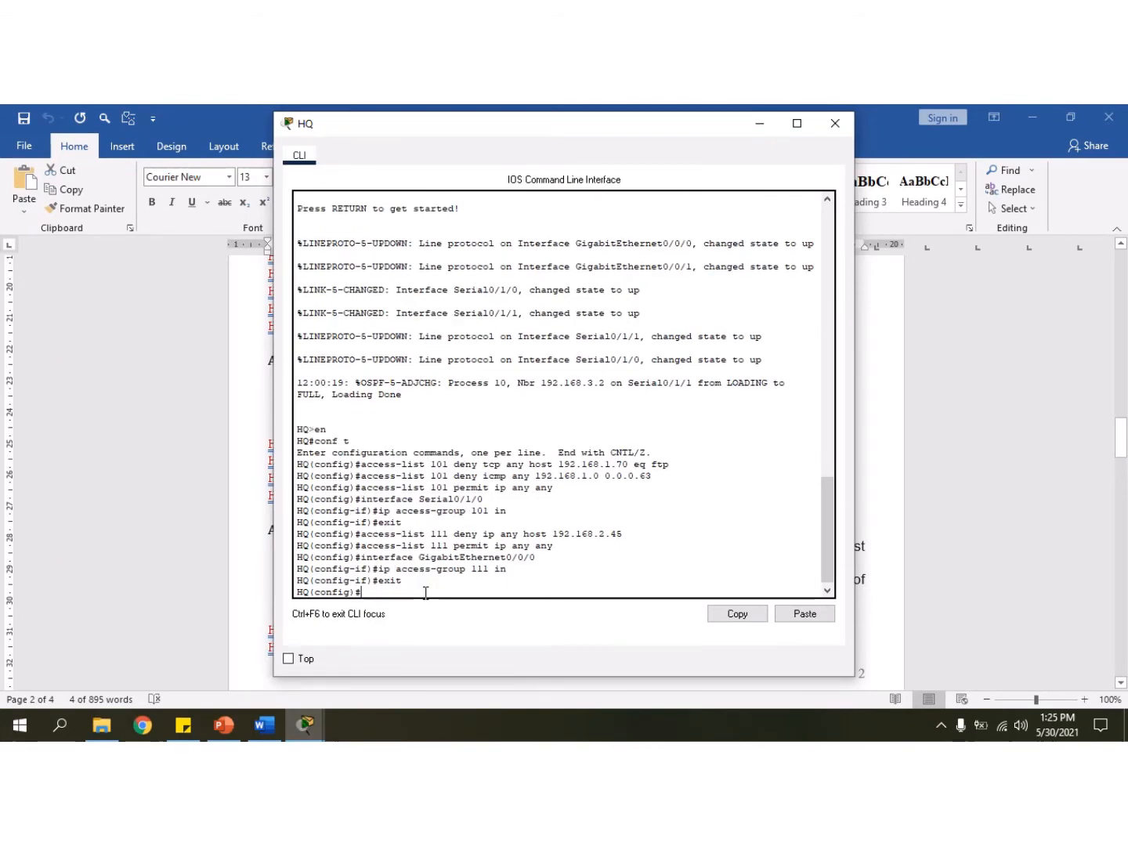
pyautogui.click(265, 723)
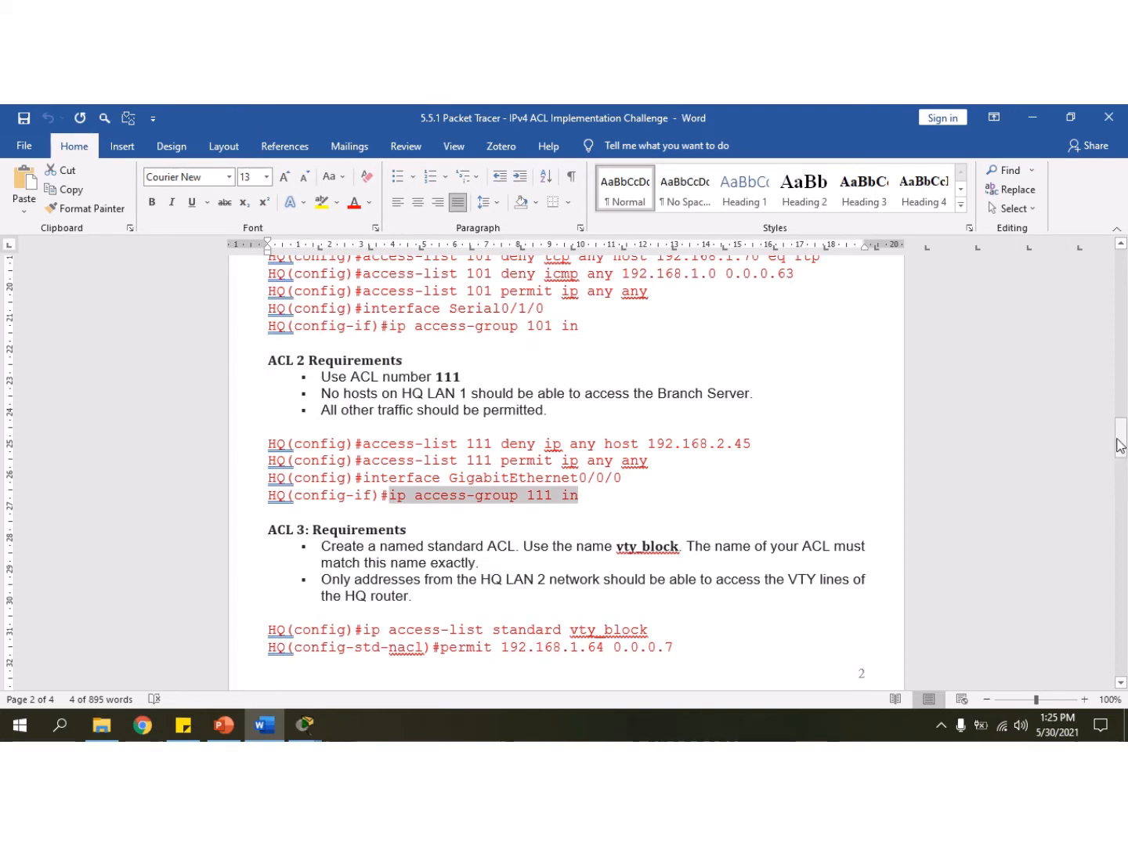
pyautogui.moveTo(1122, 444); pyautogui.dragTo(1122, 461)
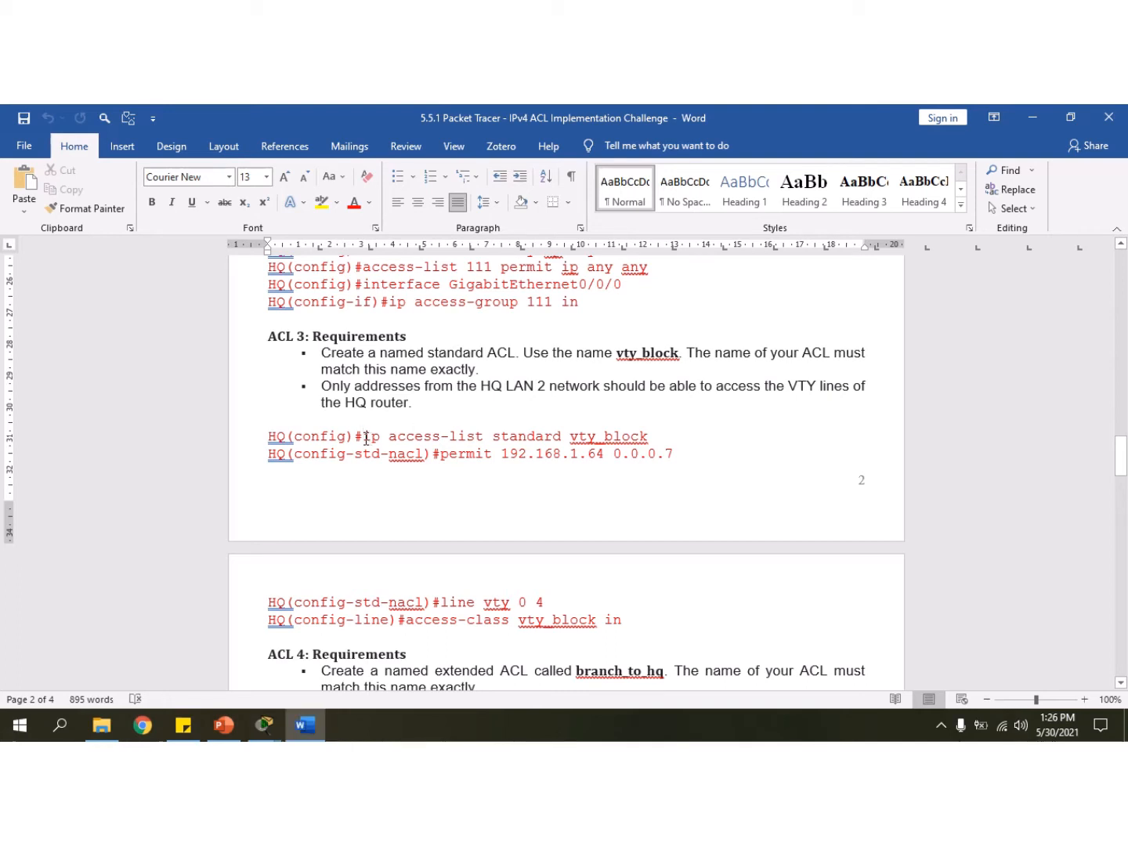
# Copy "ip access-list standard vty_block" from the Word document and switch to the HQ router's command line in Packet Tracer.
pyautogui.moveTo(364, 436); pyautogui.dragTo(637, 440)
pyautogui.rightClick(638, 440)
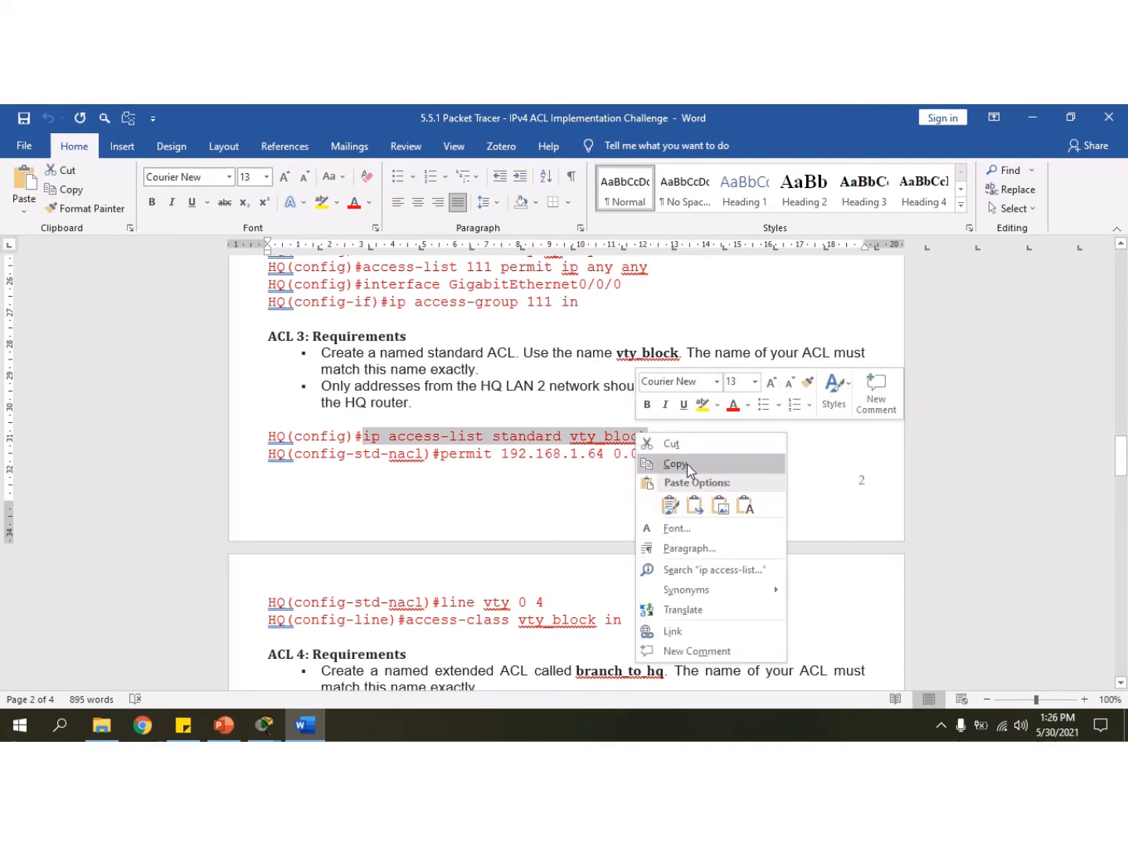
pyautogui.click(675, 461)
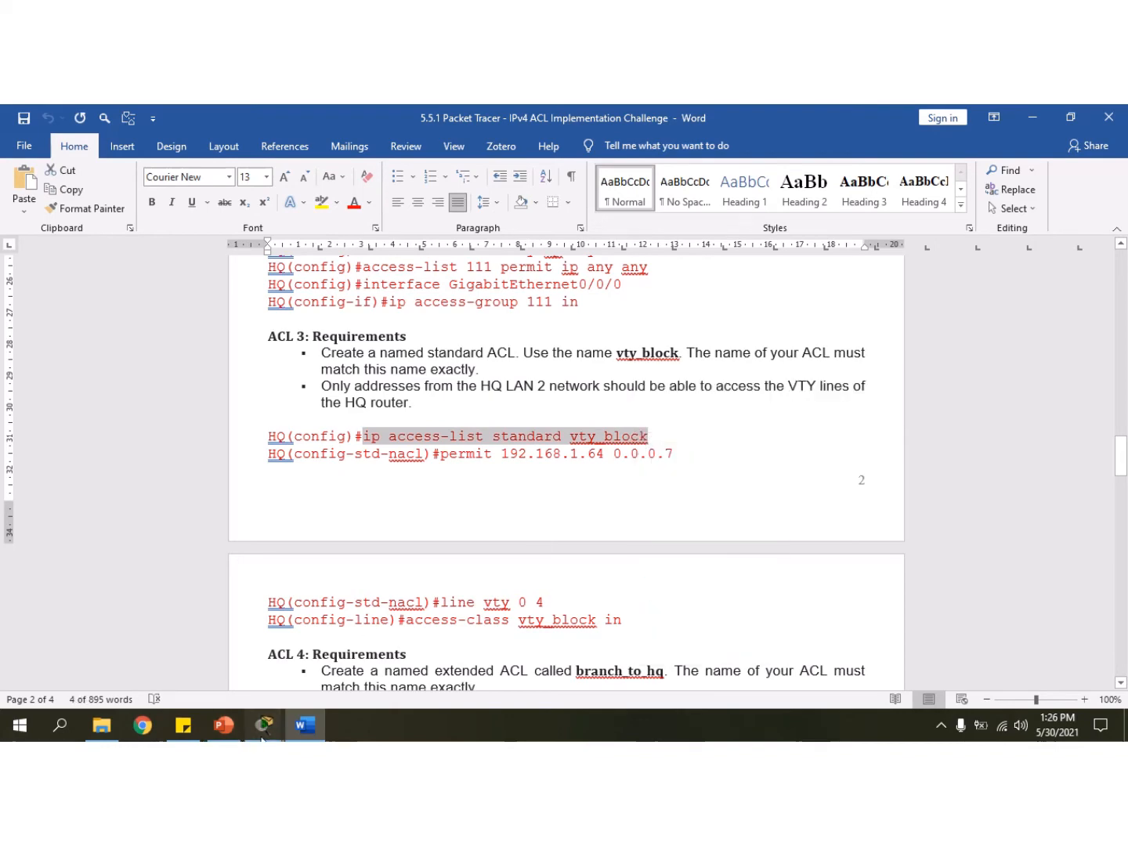
pyautogui.click(264, 725)
pyautogui.click(421, 638)
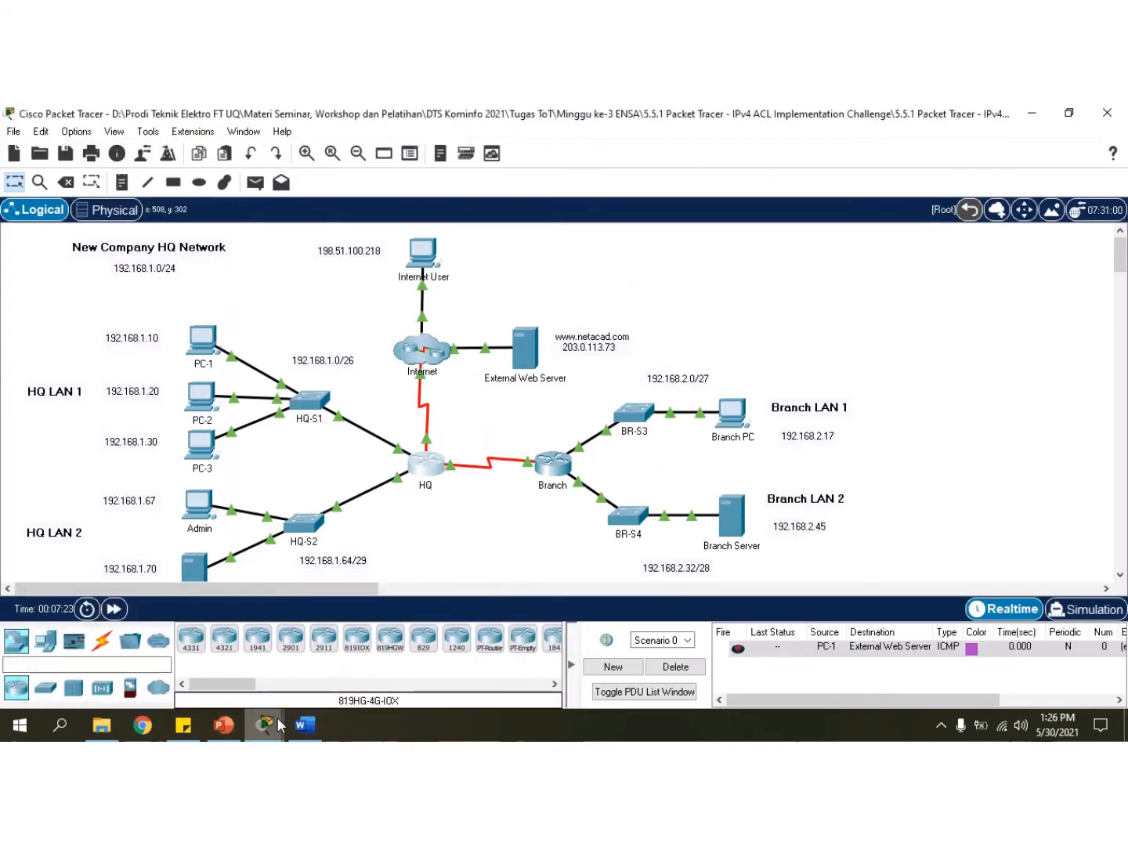
pyautogui.moveTo(264, 724)
pyautogui.click(266, 651)
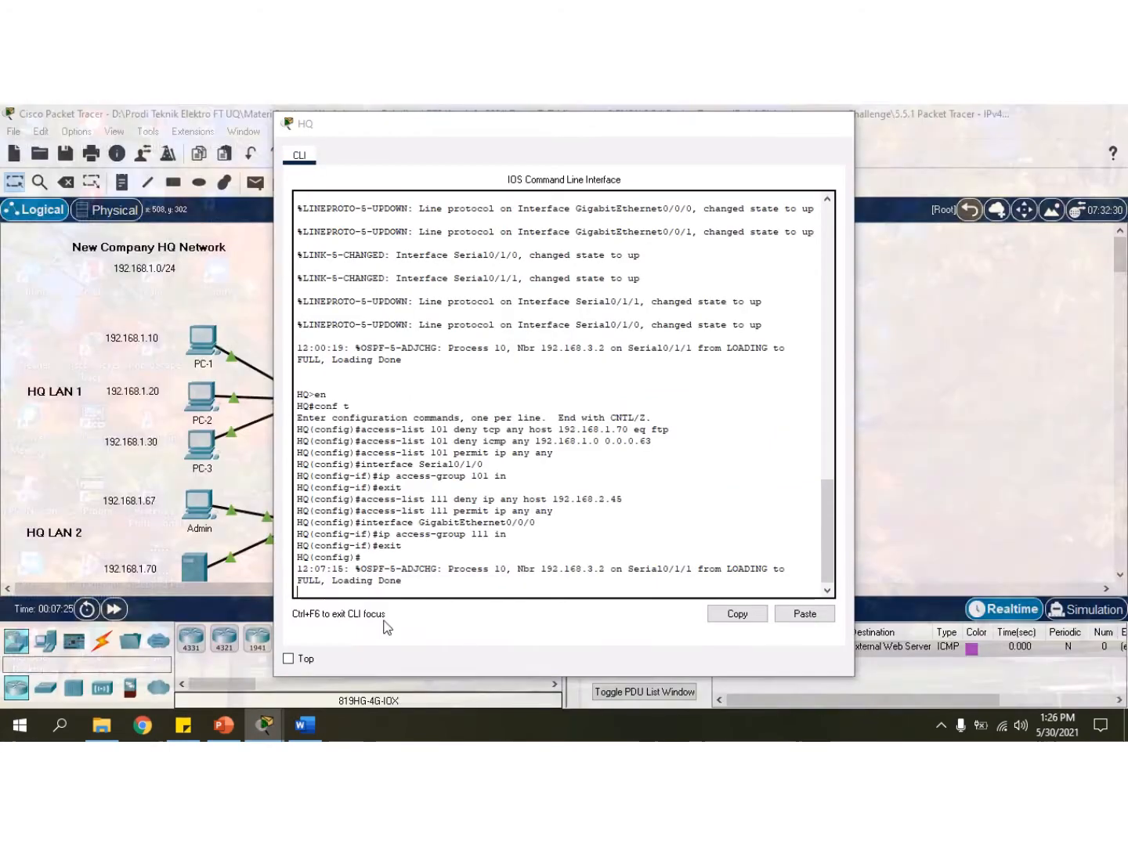
# Run "en" for a fresh prompt on HQ, and paste and run "ip access-list standard vty_block" to create the named ACL.
pyautogui.rightClick(438, 587)
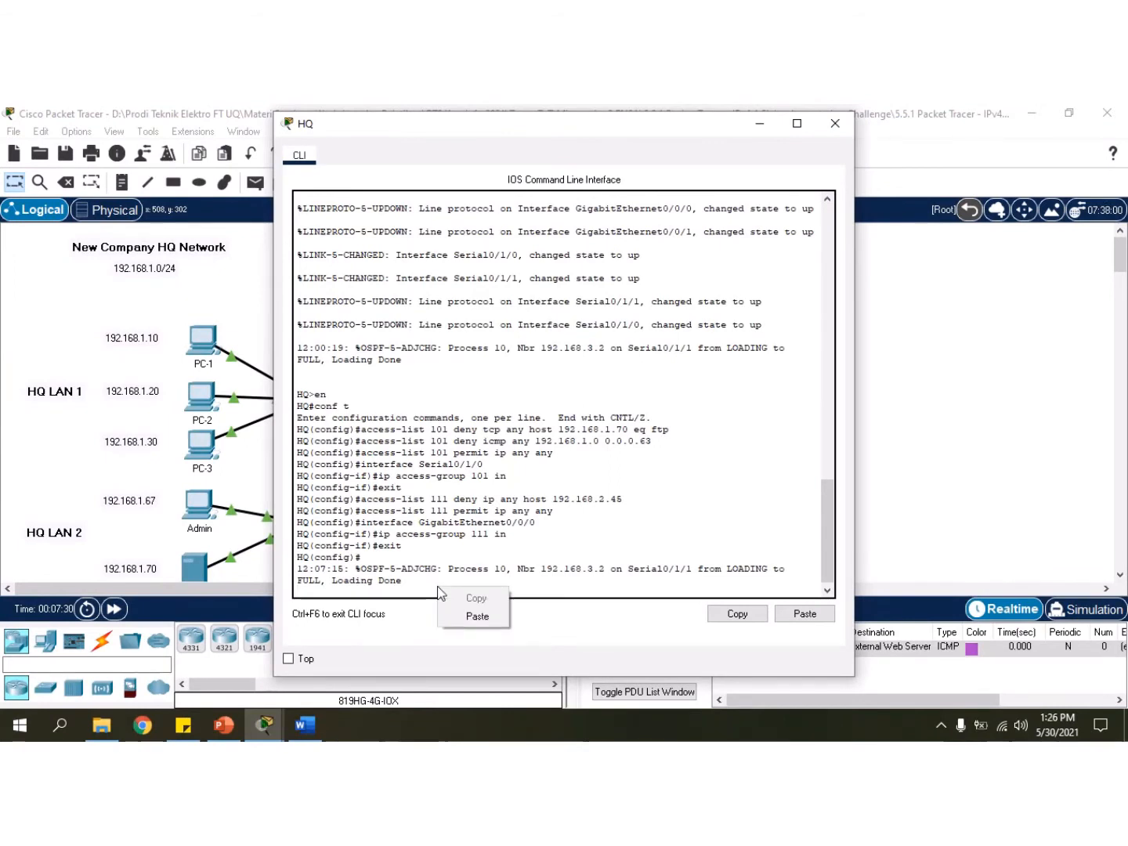
pyautogui.click(396, 591)
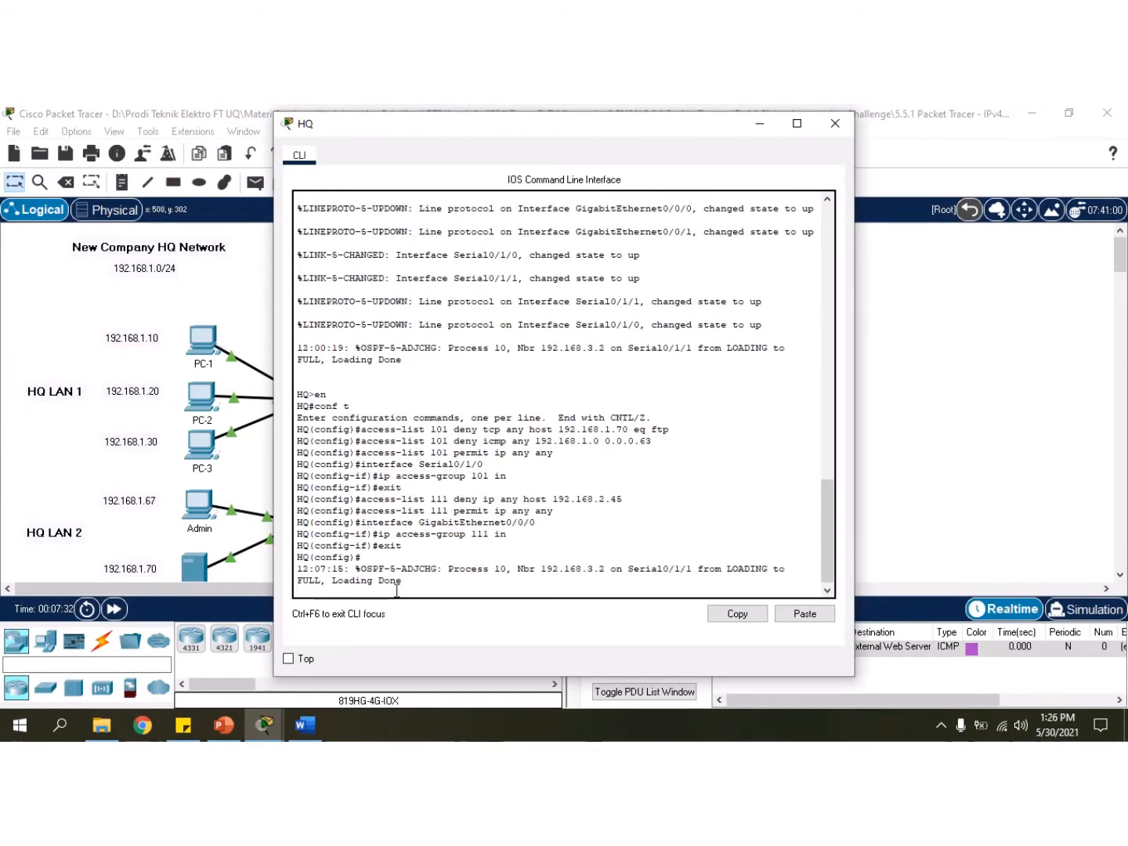
pyautogui.write('en')
pyautogui.press('Return')
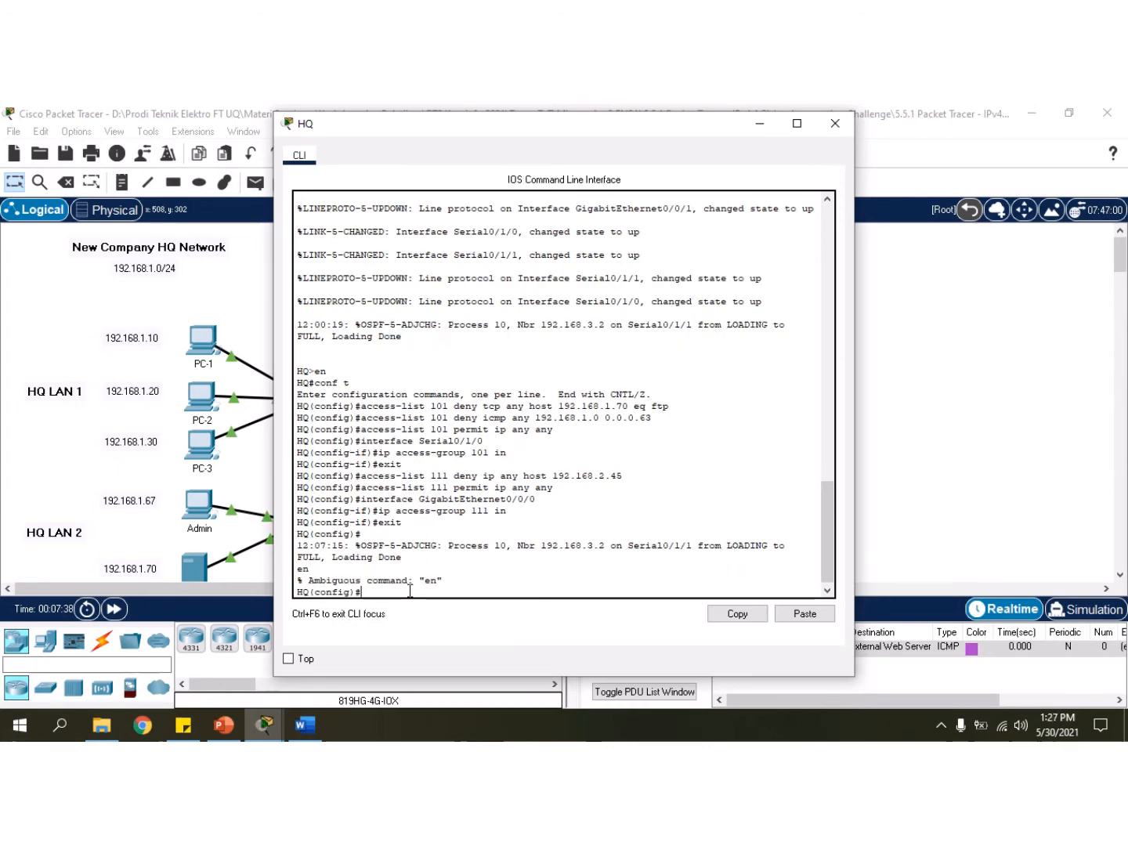
pyautogui.rightClick(409, 590)
pyautogui.click(448, 620)
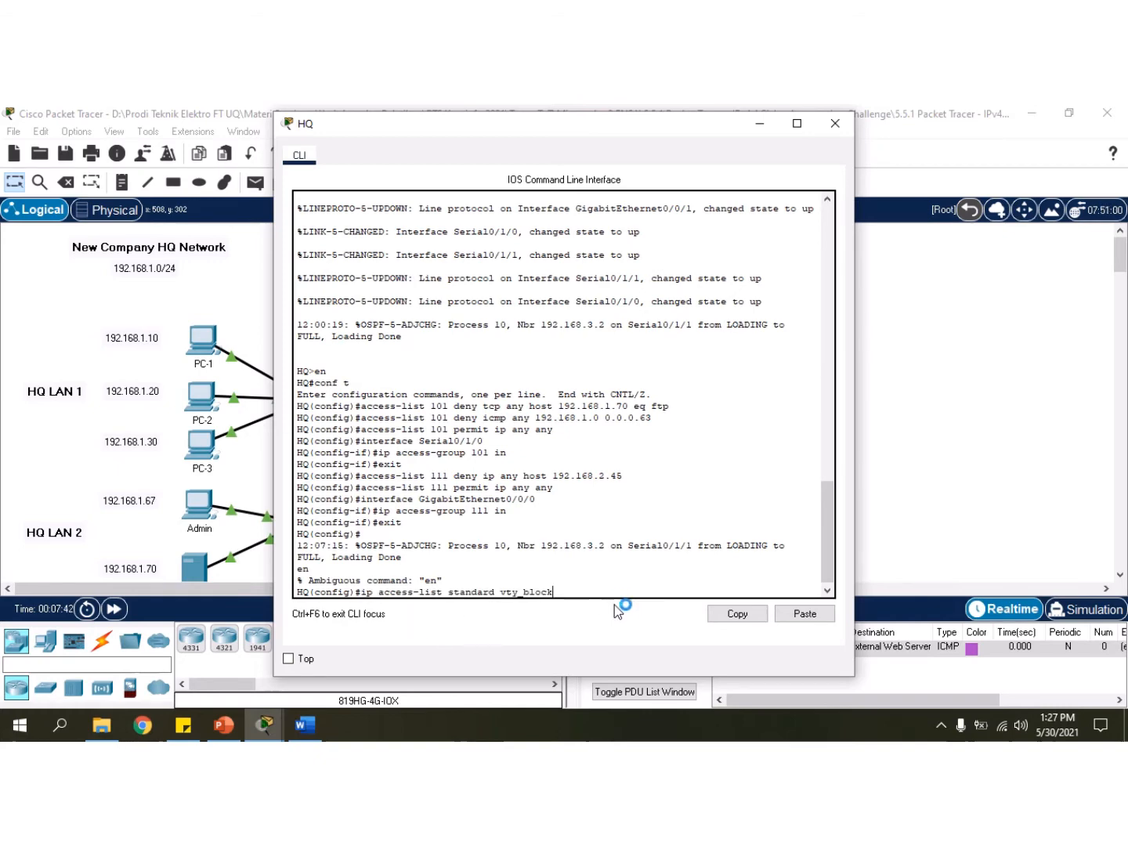
pyautogui.press('Return')
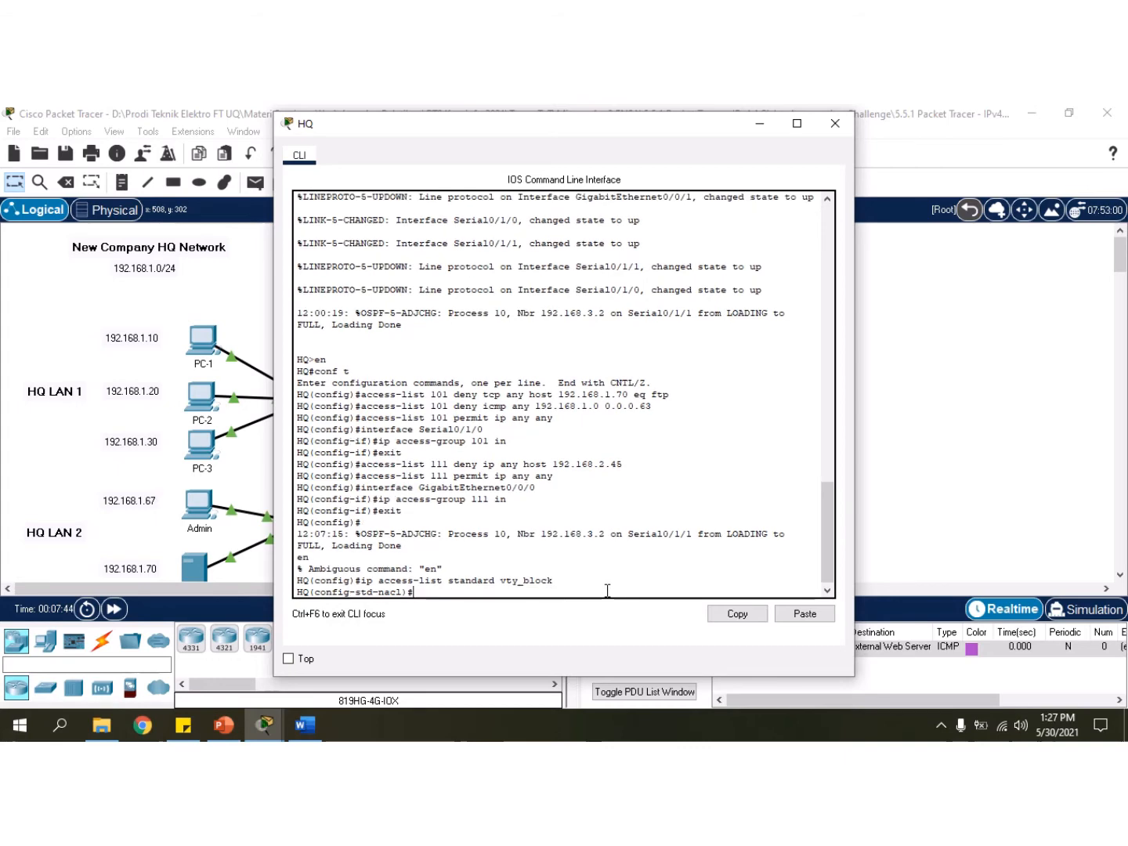
# Copy "permit 192.168.1.64 0.0.0.7" from the Word document and run it on HQ within the vty_block ACL.
pyautogui.click(305, 724)
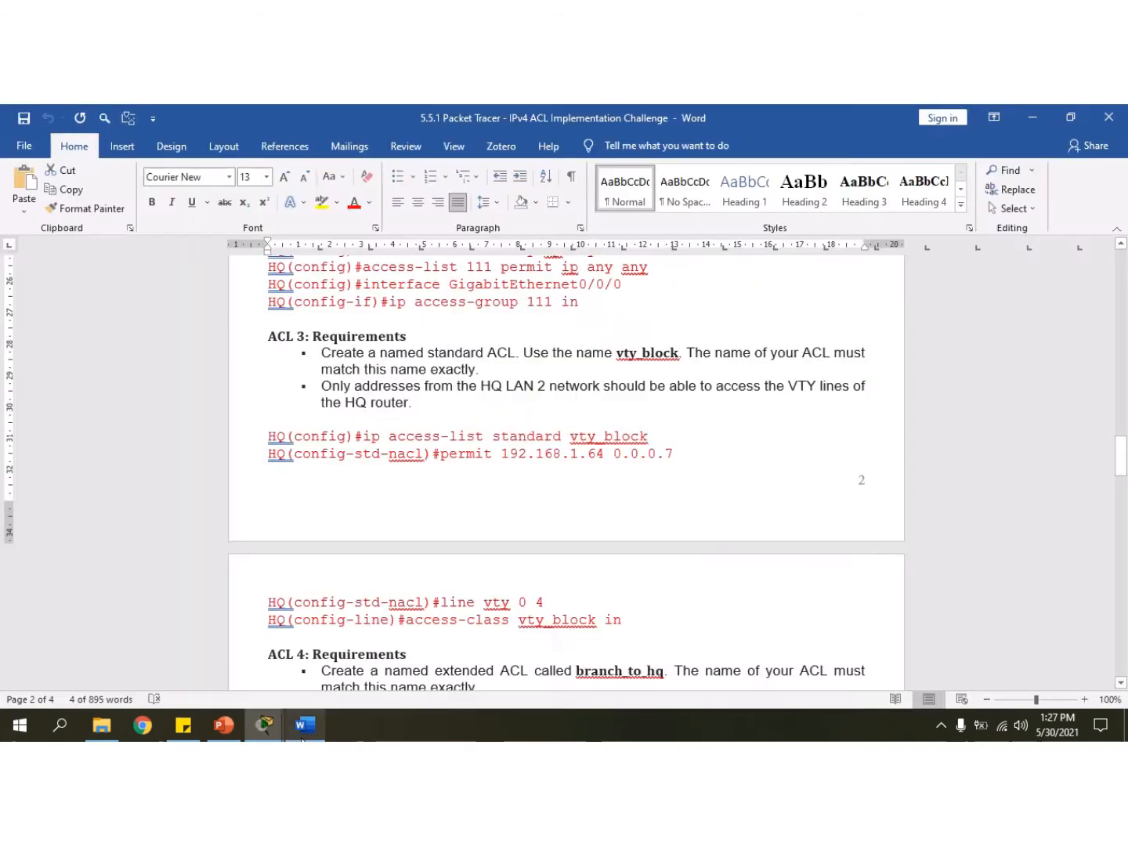
pyautogui.doubleClick(460, 455)
pyautogui.moveTo(488, 459); pyautogui.dragTo(670, 459)
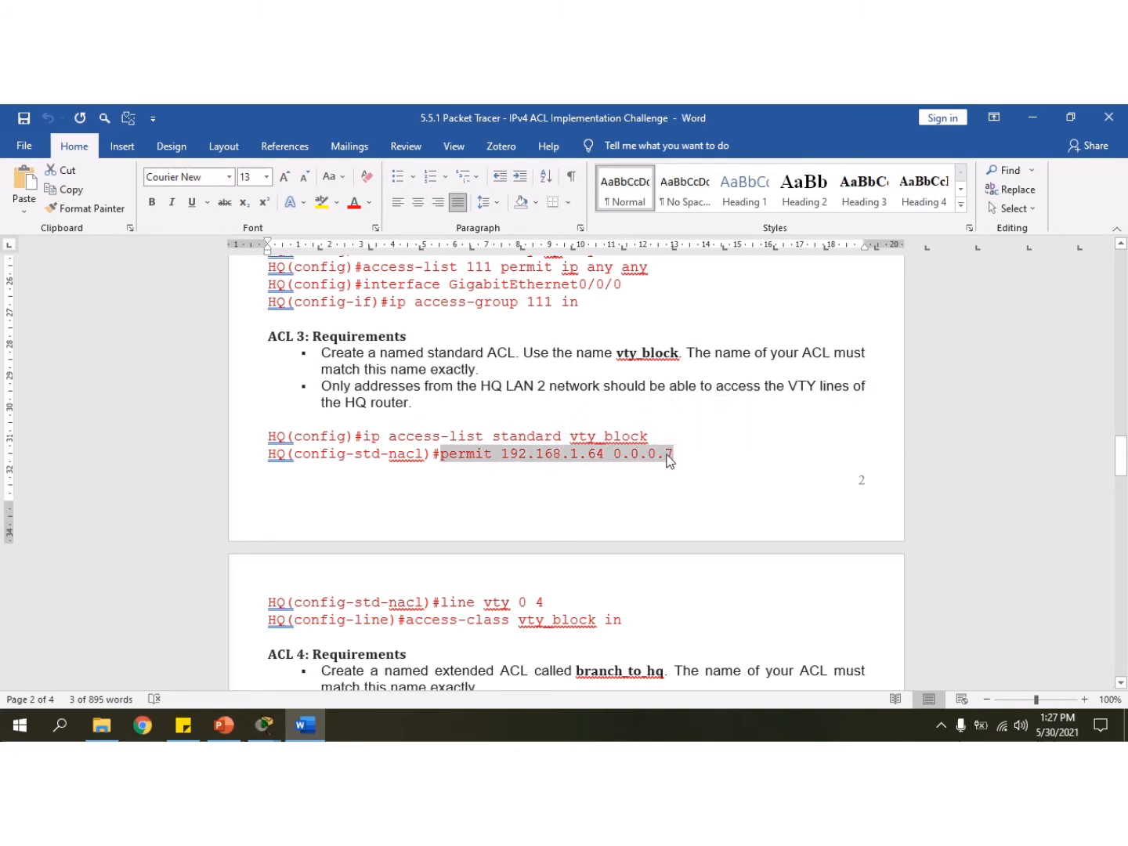
pyautogui.rightClick(668, 455)
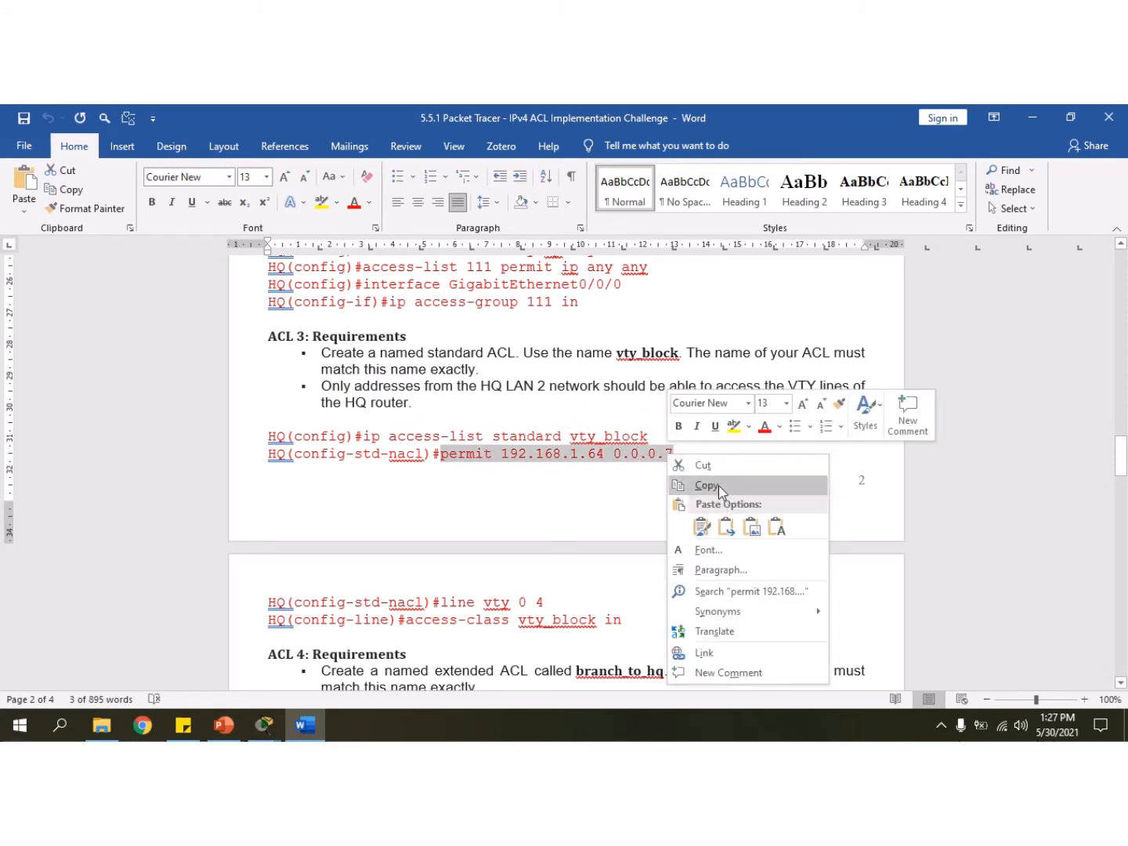
pyautogui.click(718, 486)
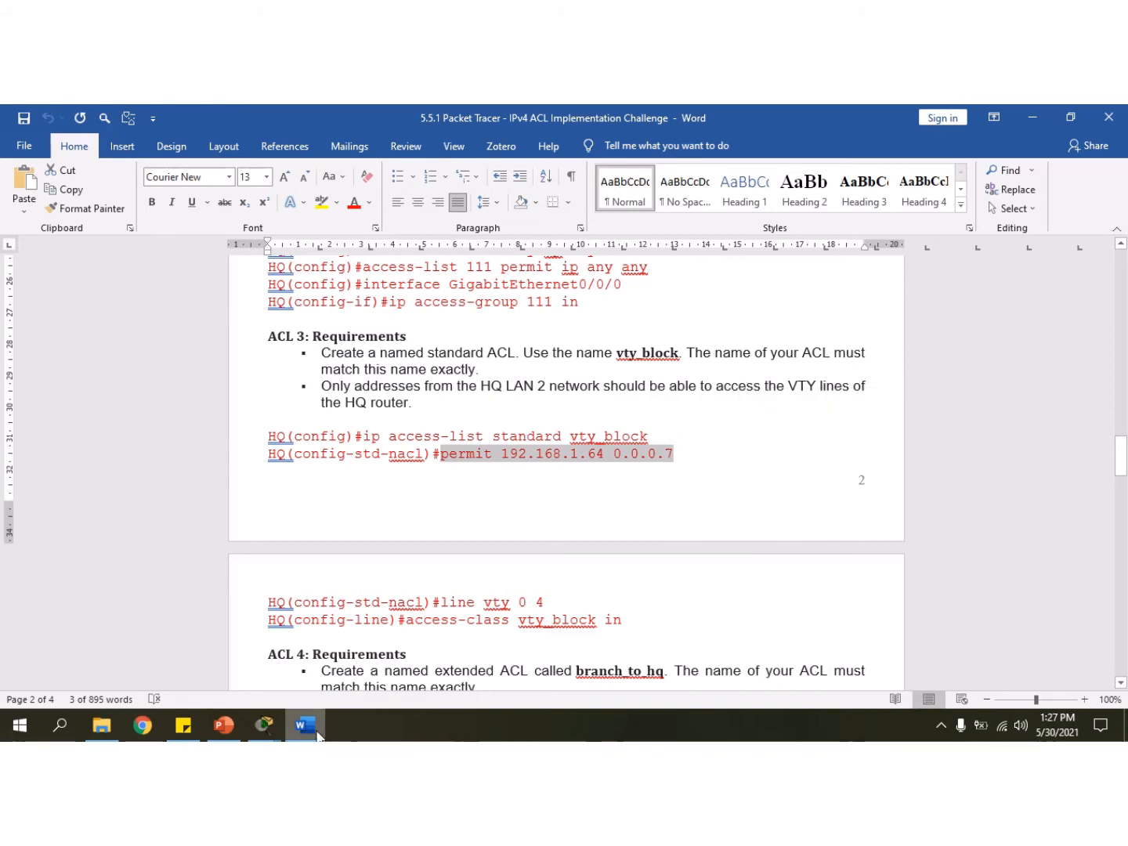
pyautogui.click(264, 724)
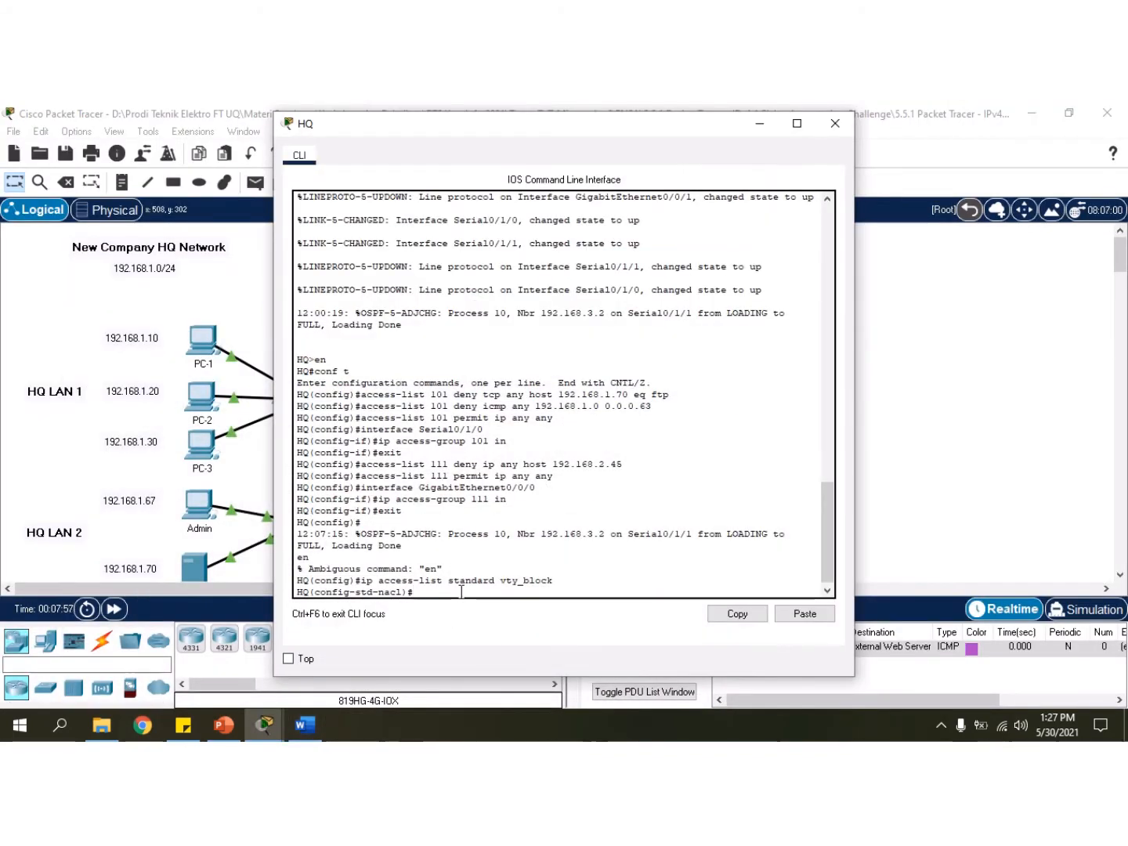
pyautogui.rightClick(462, 592)
pyautogui.click(498, 621)
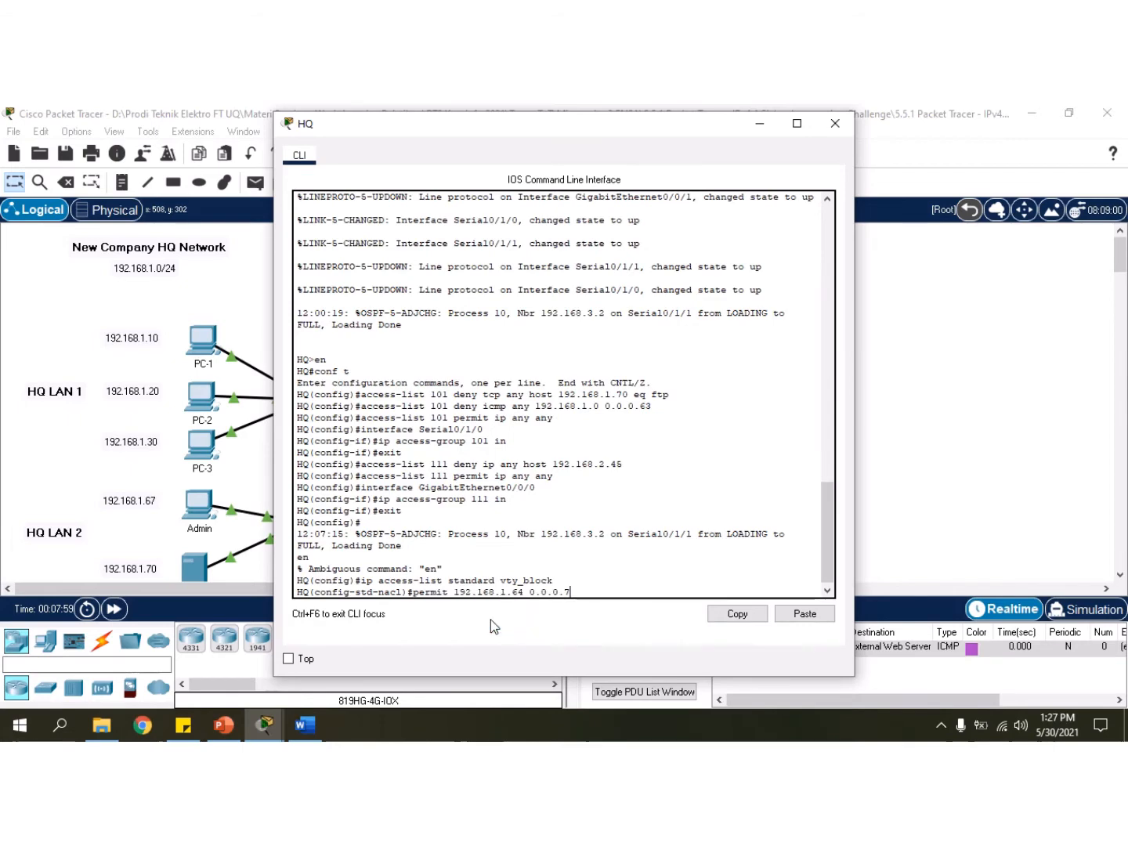
pyautogui.press('Return')
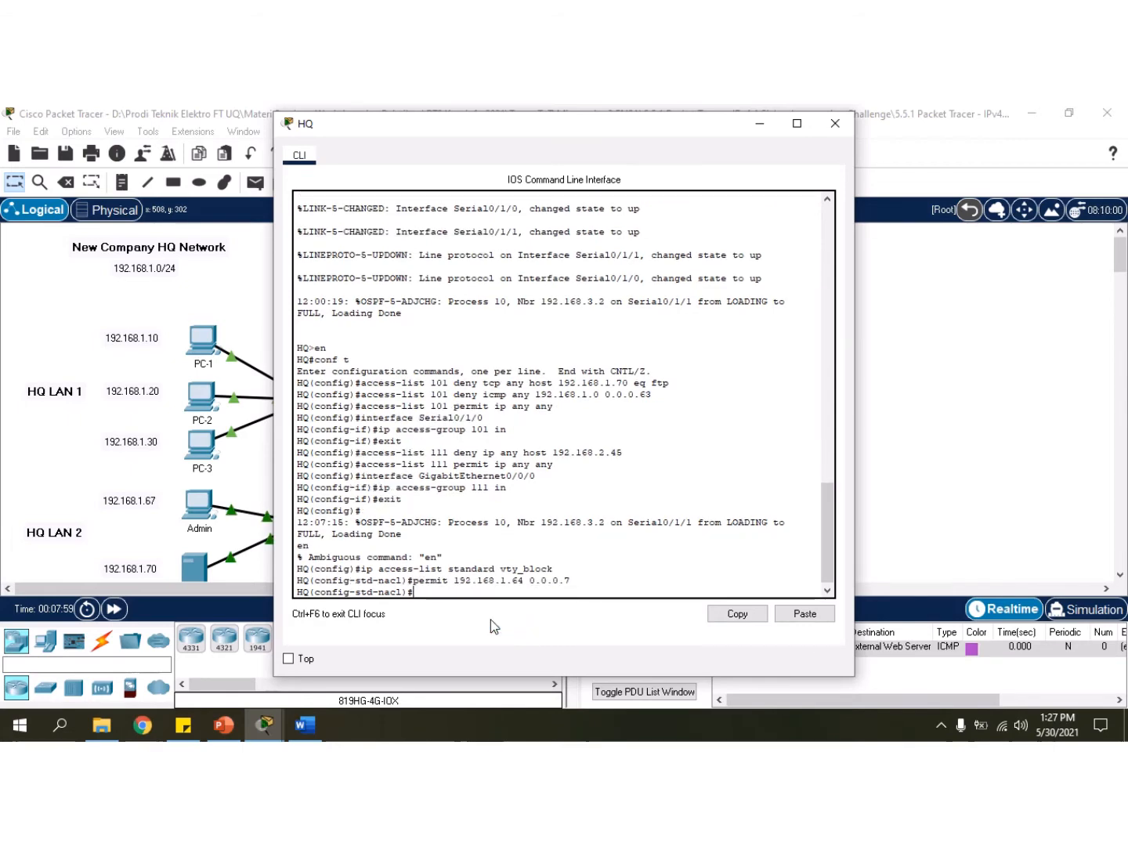
# Copy "line vty 0 4" from the Word document and run it on HQ to enter VTY line configuration.
pyautogui.click(303, 725)
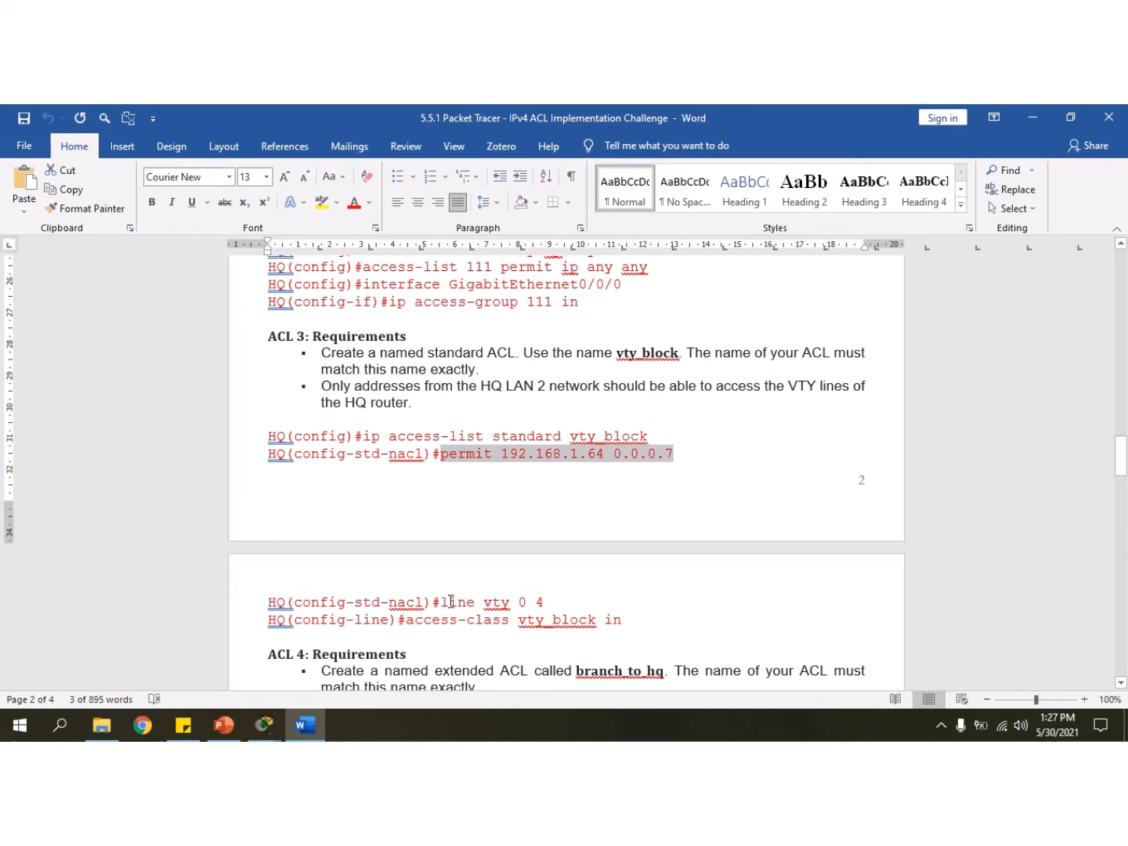
pyautogui.moveTo(451, 601); pyautogui.dragTo(444, 600)
pyautogui.moveTo(482, 602); pyautogui.dragTo(553, 605)
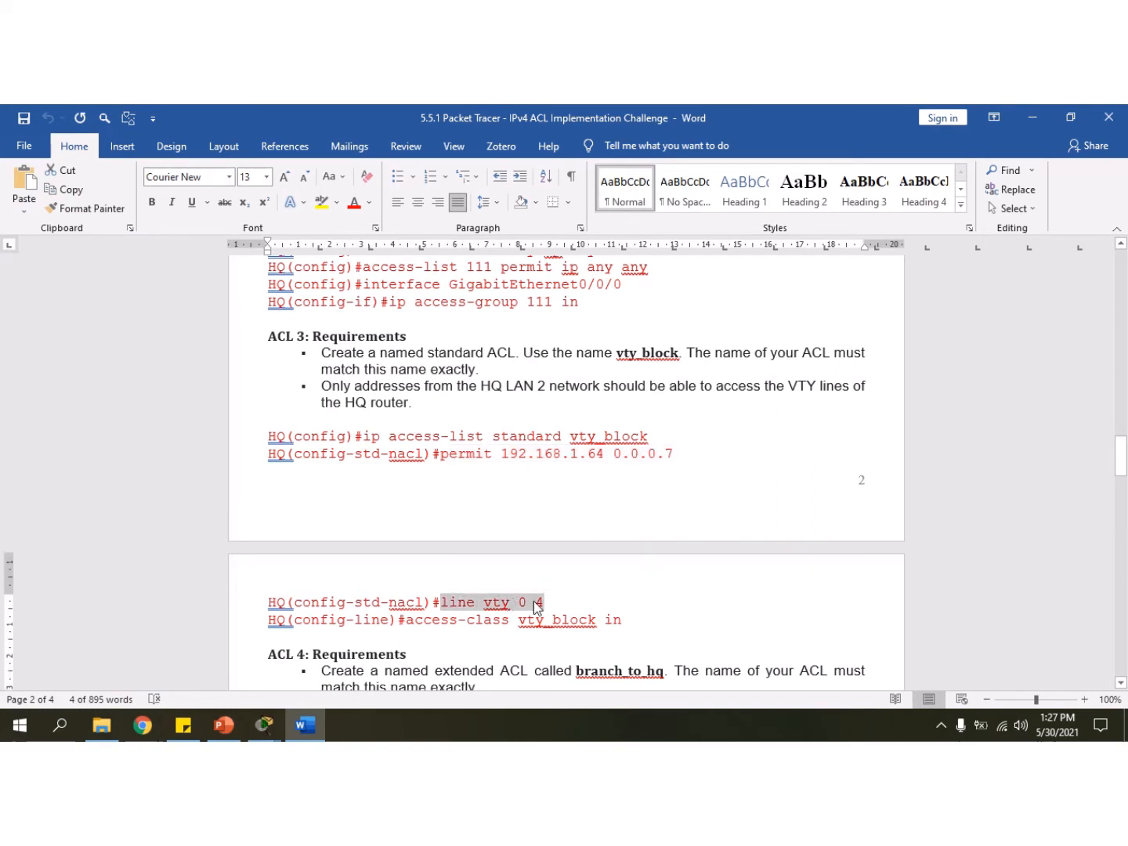
pyautogui.rightClick(536, 605)
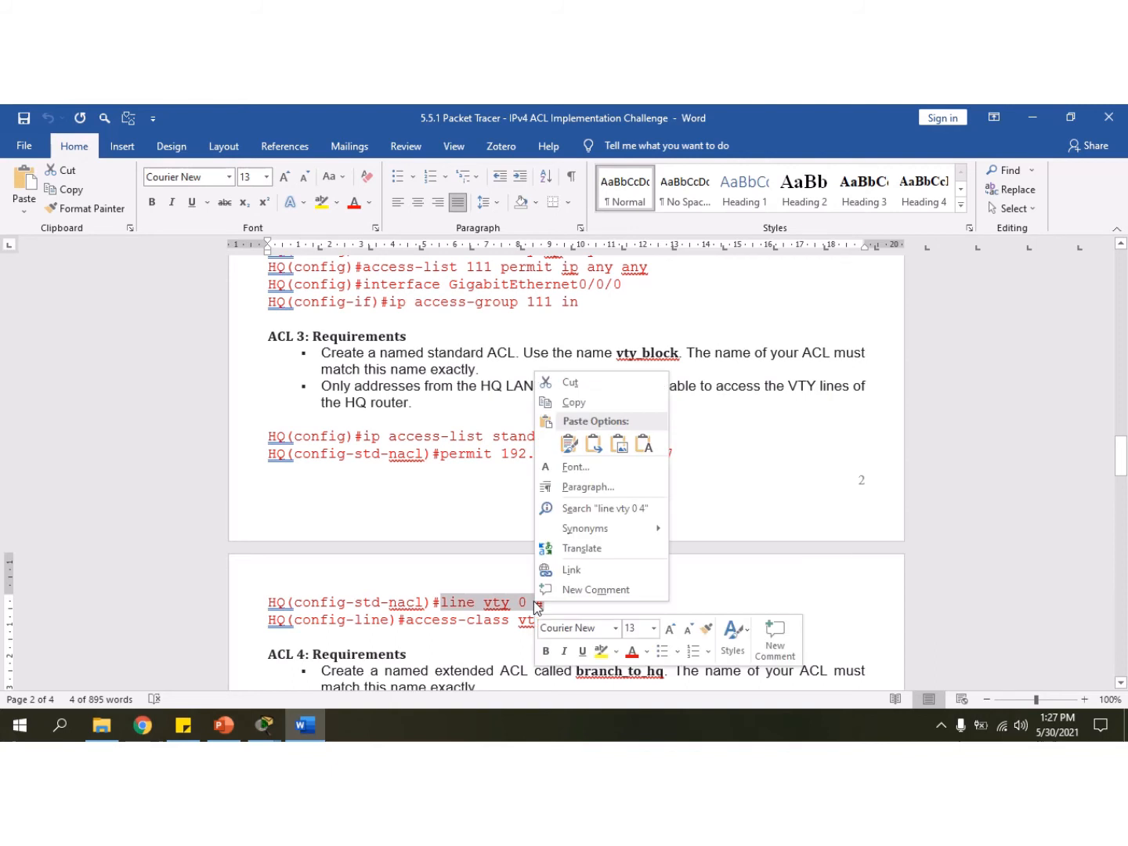
pyautogui.click(603, 402)
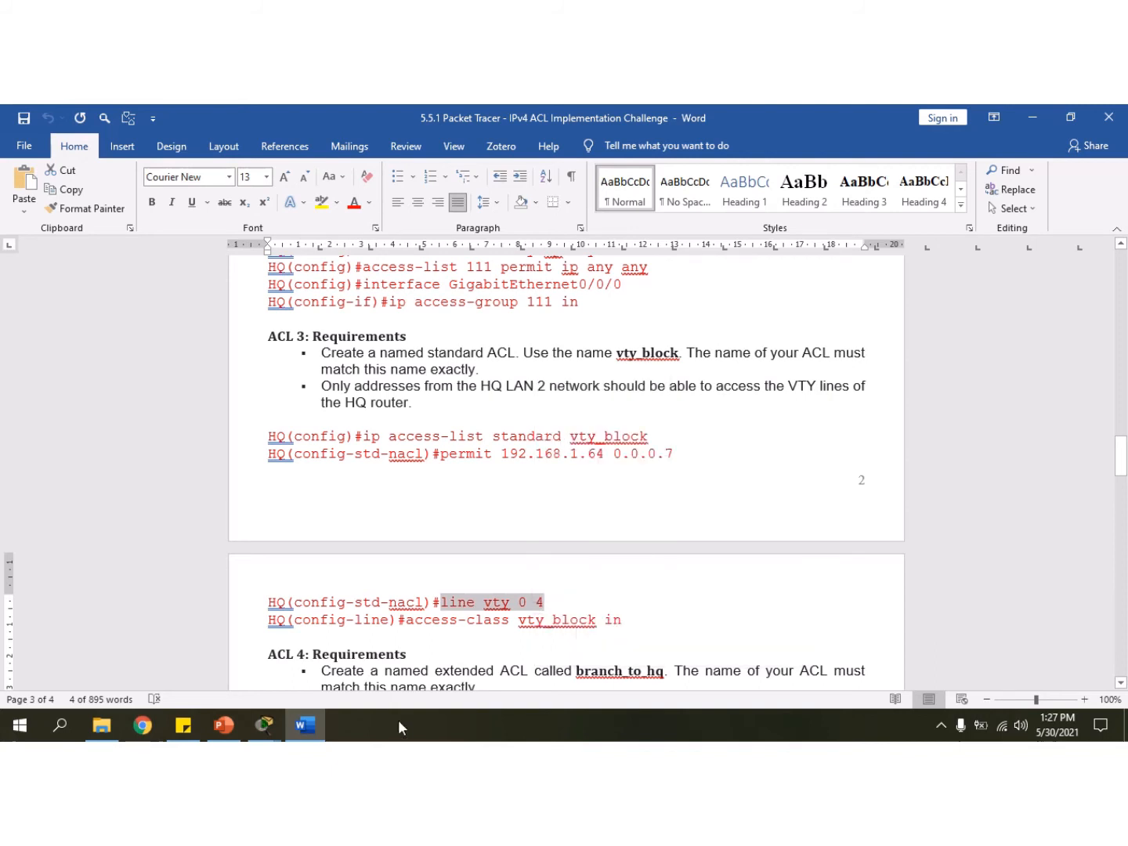
pyautogui.moveTo(269, 729)
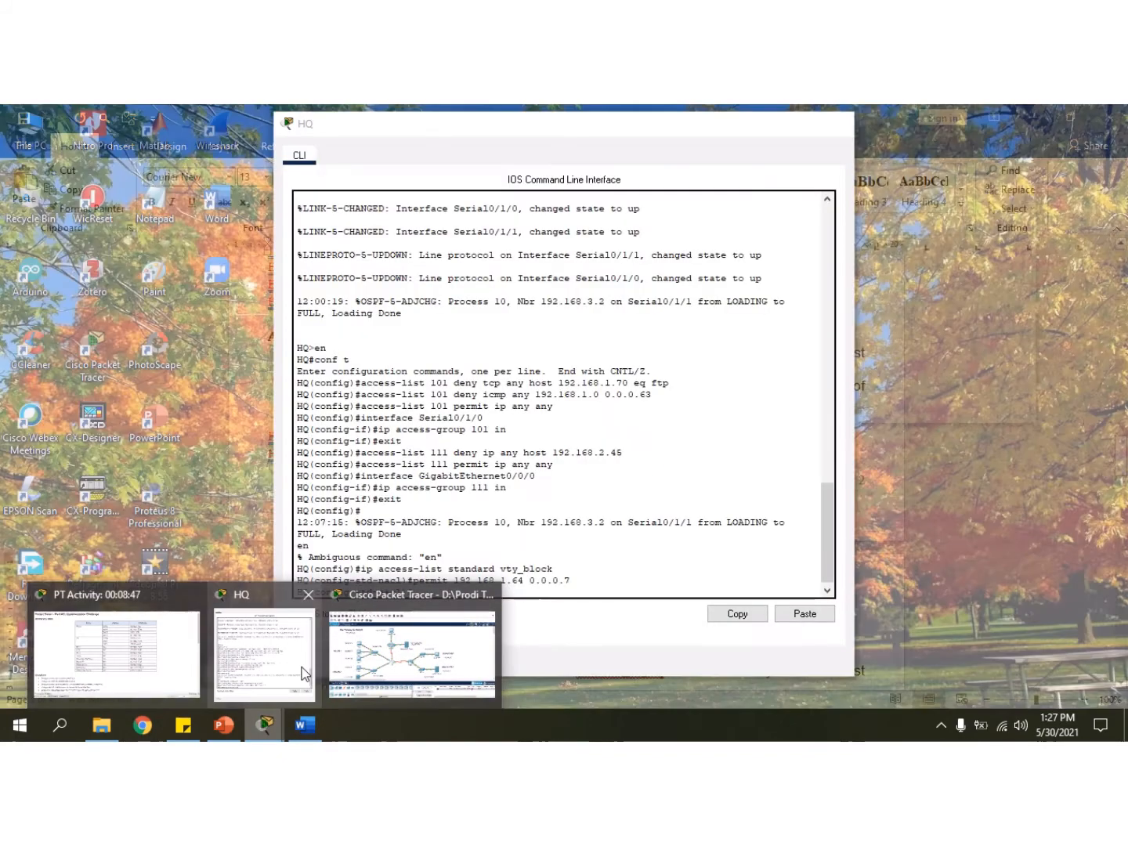
pyautogui.click(265, 653)
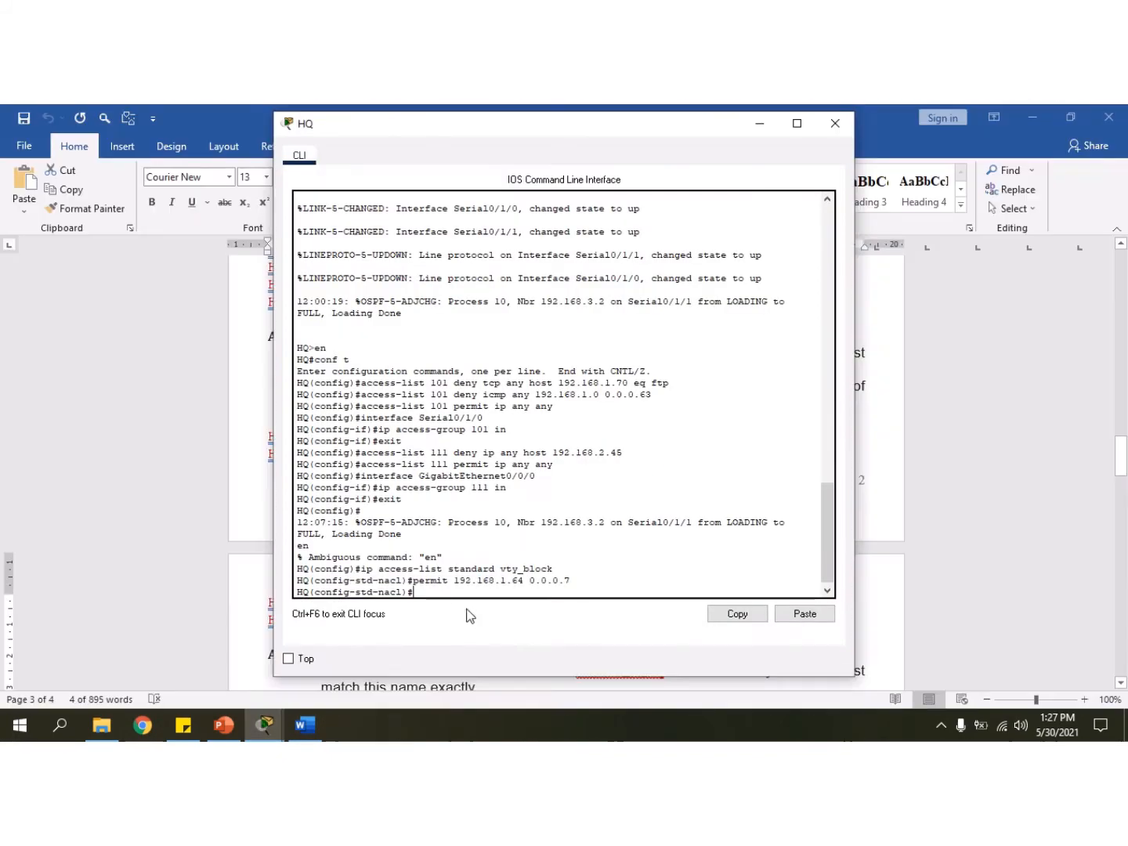
pyautogui.rightClick(444, 594)
pyautogui.click(490, 625)
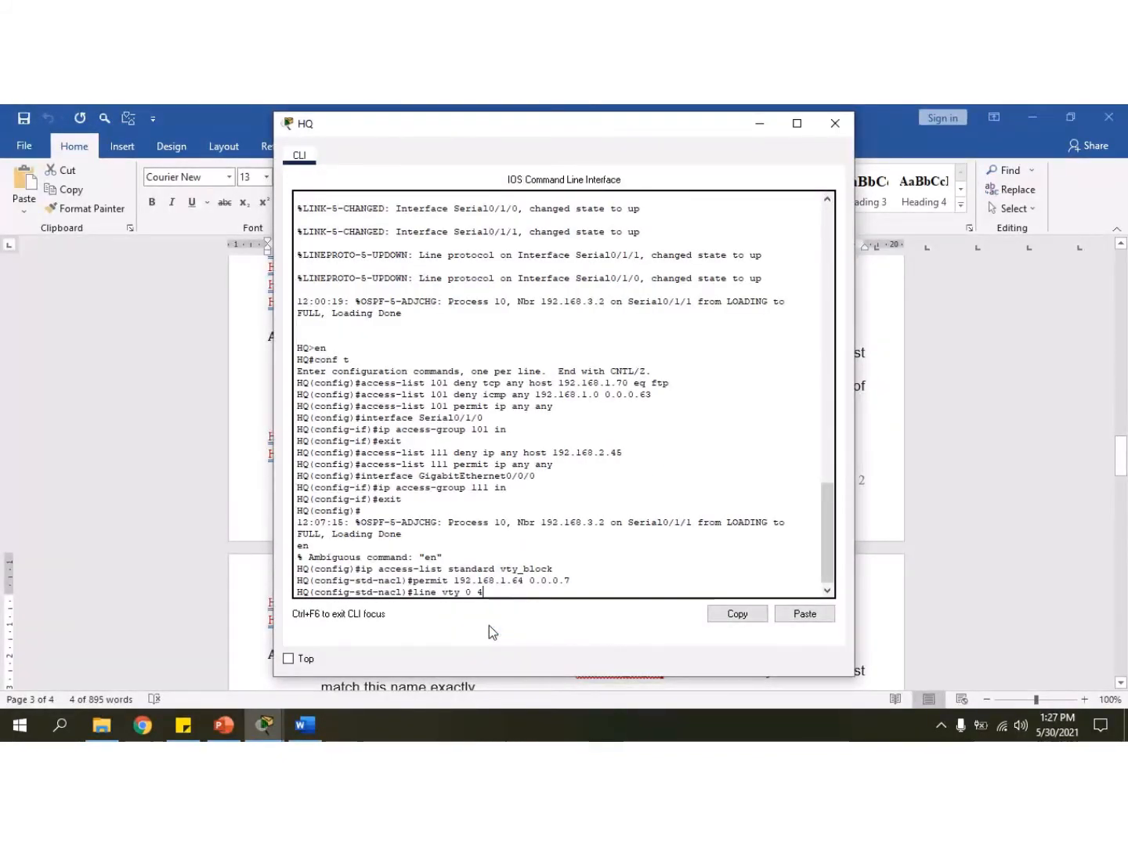
pyautogui.press('Return')
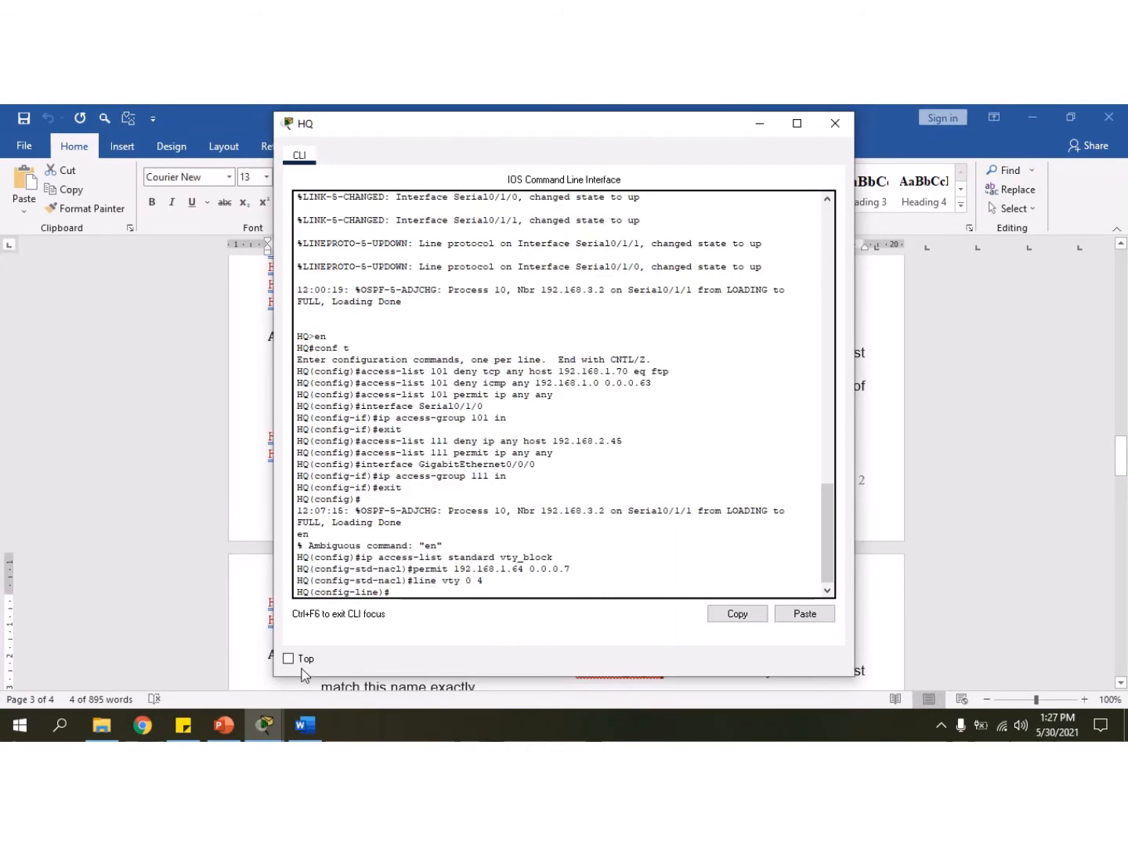
# Copy "access-class vty_block in" from the Word document and run it on HQ to apply vty_block inbound on the VTY lines.
pyautogui.click(306, 724)
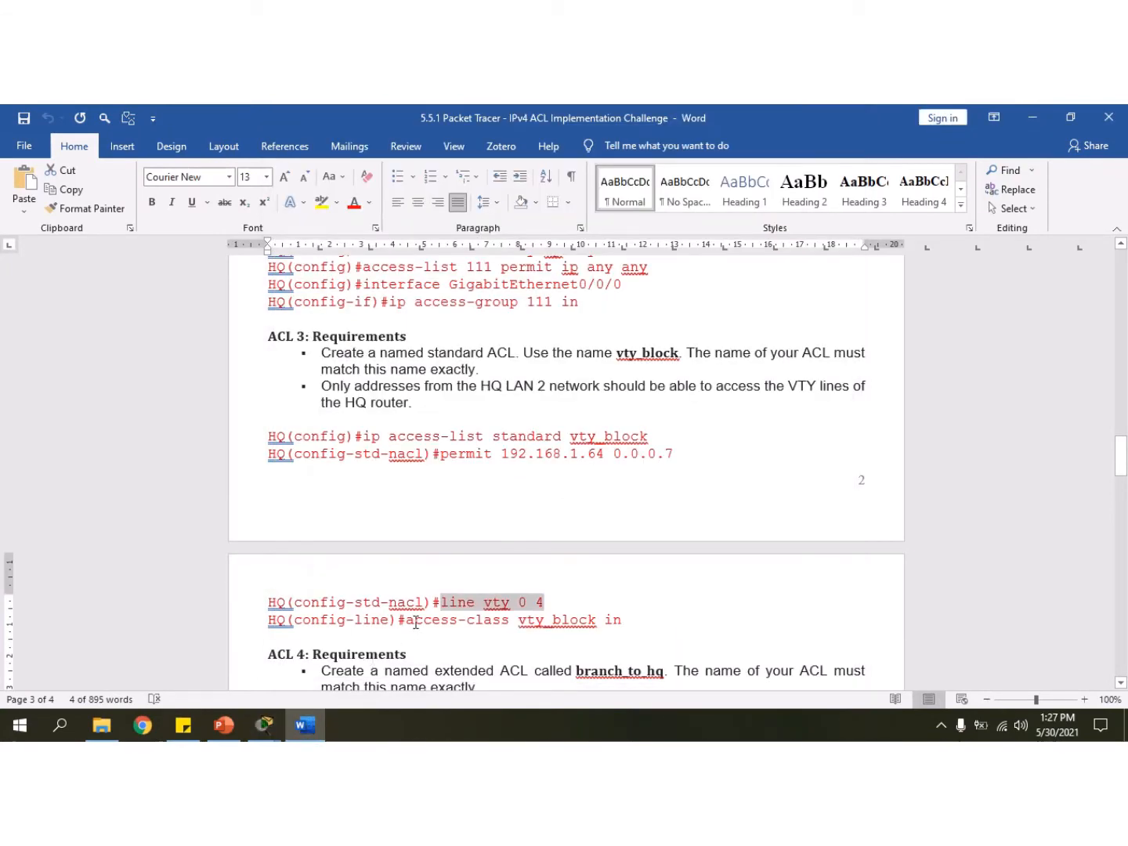
pyautogui.moveTo(406, 620); pyautogui.dragTo(614, 618)
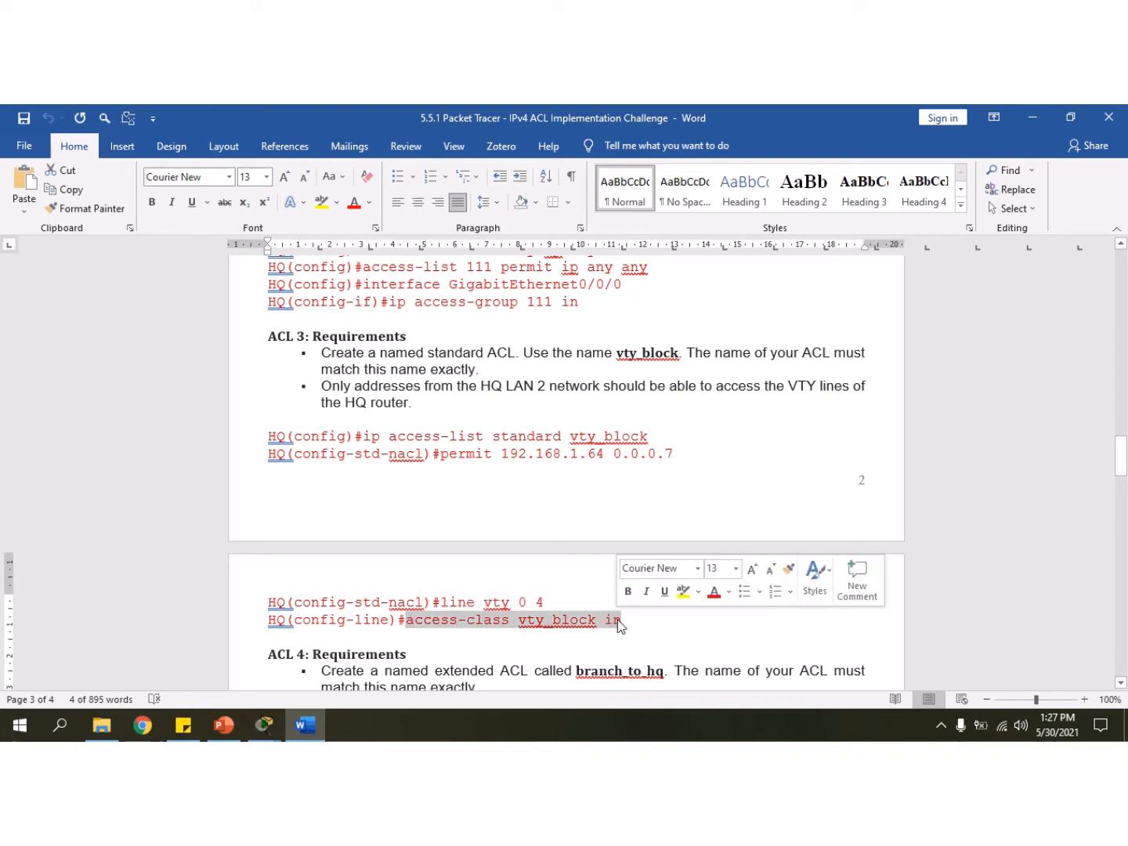
pyautogui.rightClick(597, 621)
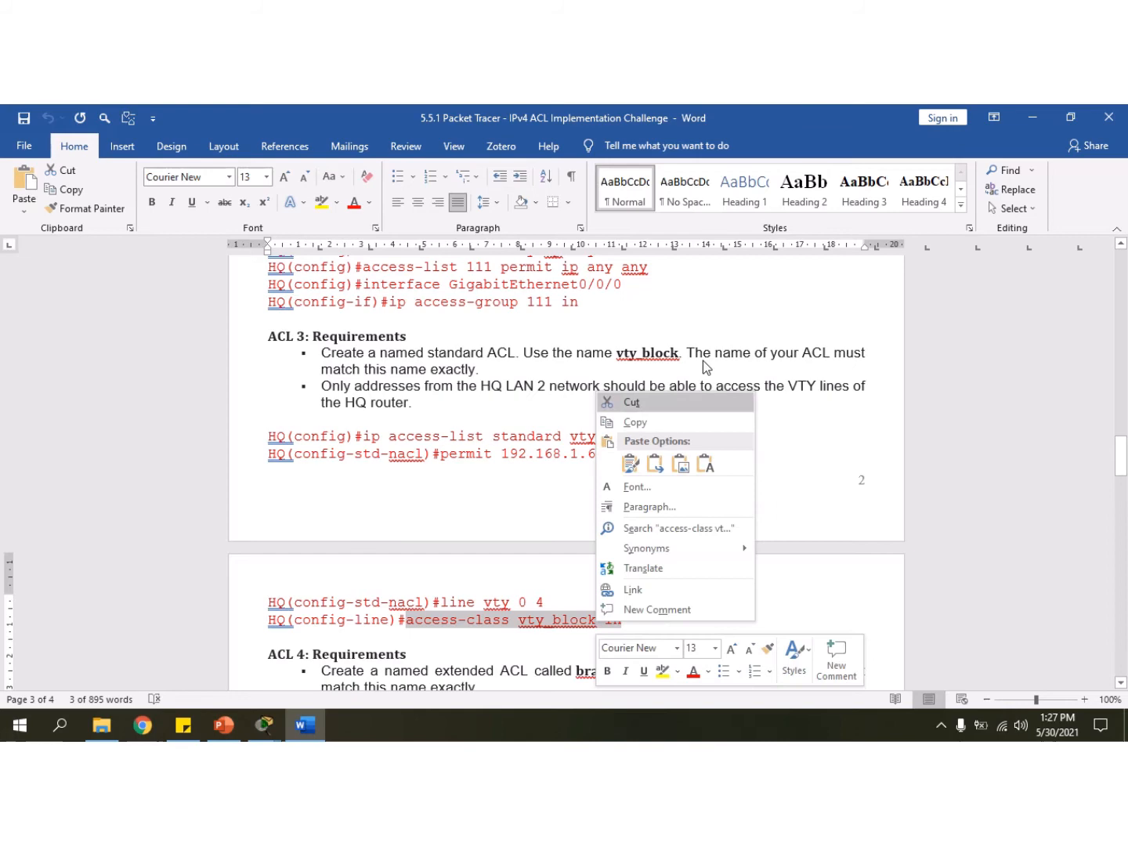
pyautogui.click(675, 424)
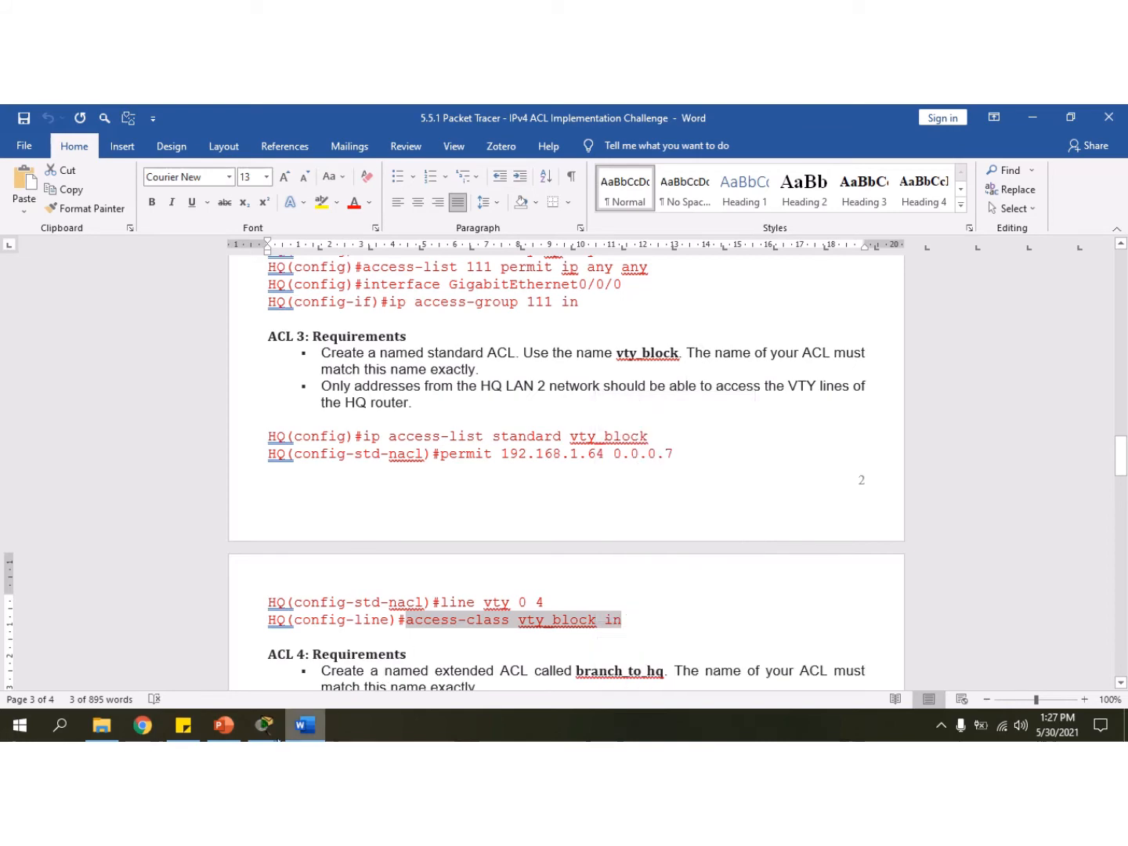
pyautogui.click(265, 734)
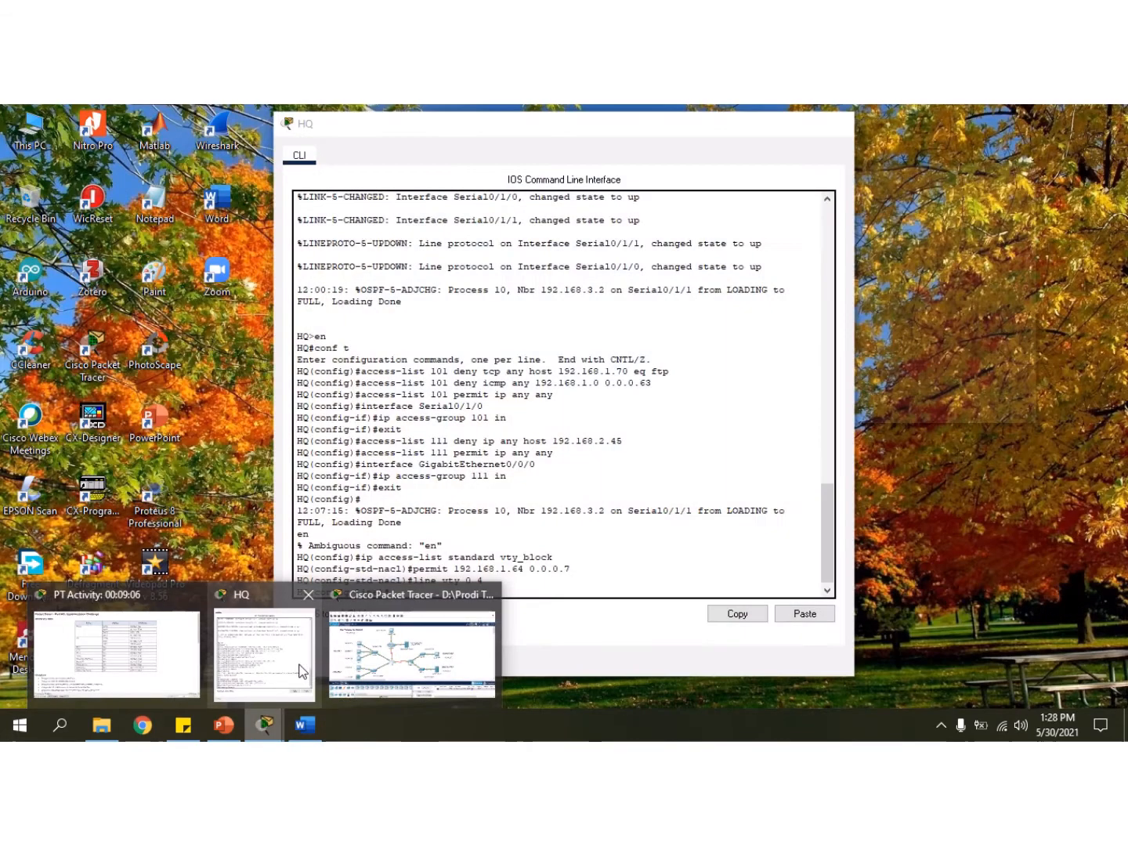
pyautogui.click(317, 652)
pyautogui.hotkey('ctrl', 'v')
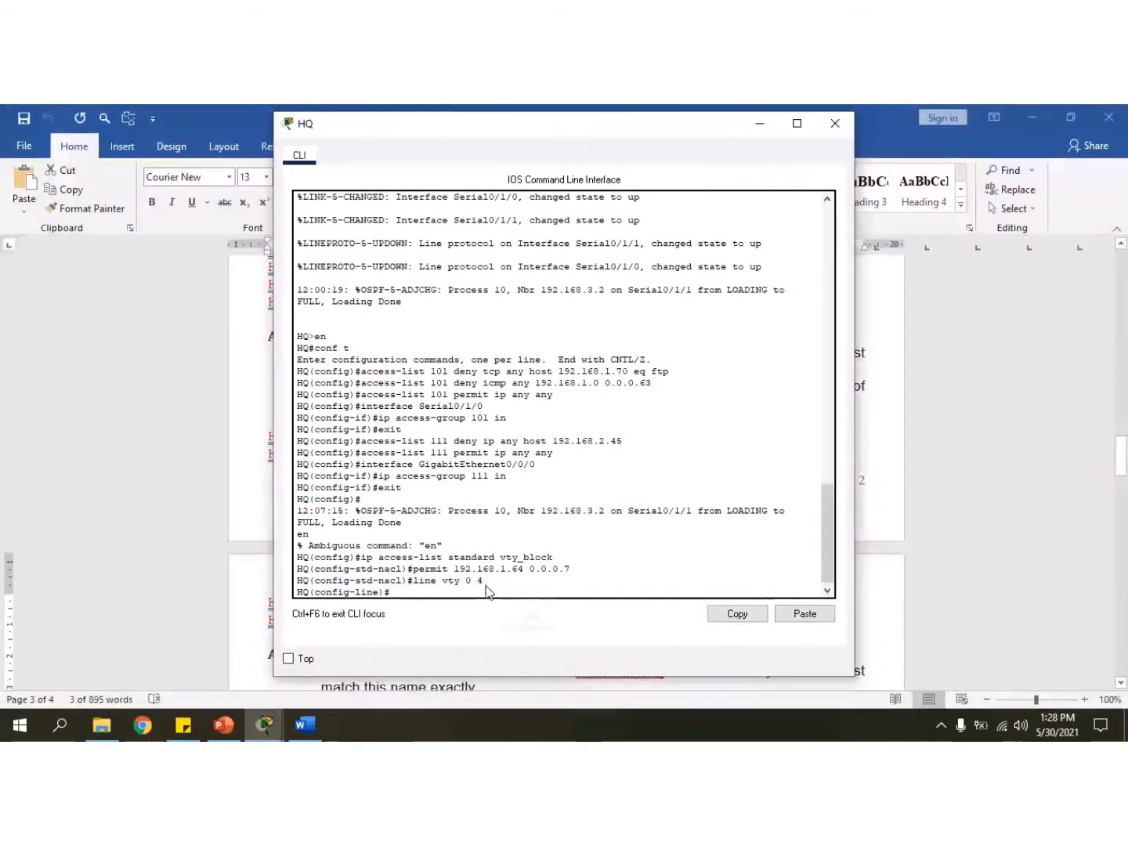
pyautogui.rightClick(486, 585)
pyautogui.click(524, 613)
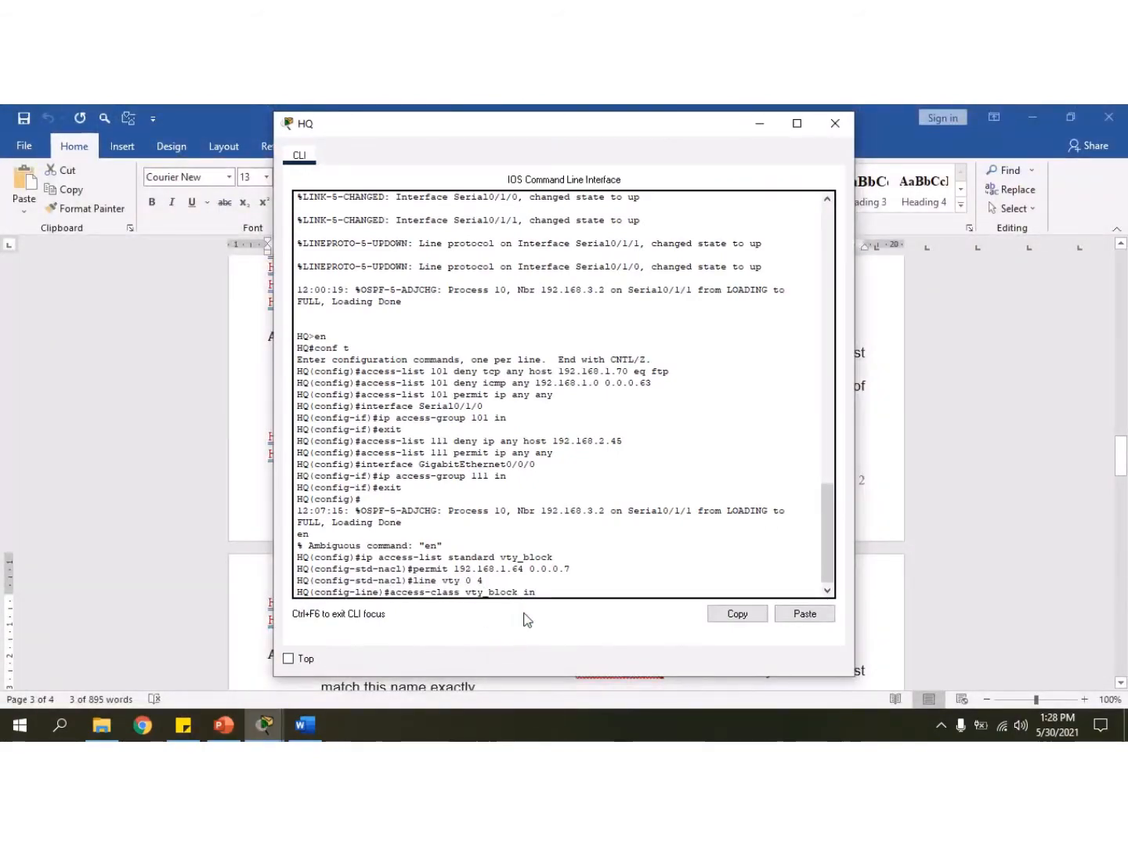
pyautogui.press('Return')
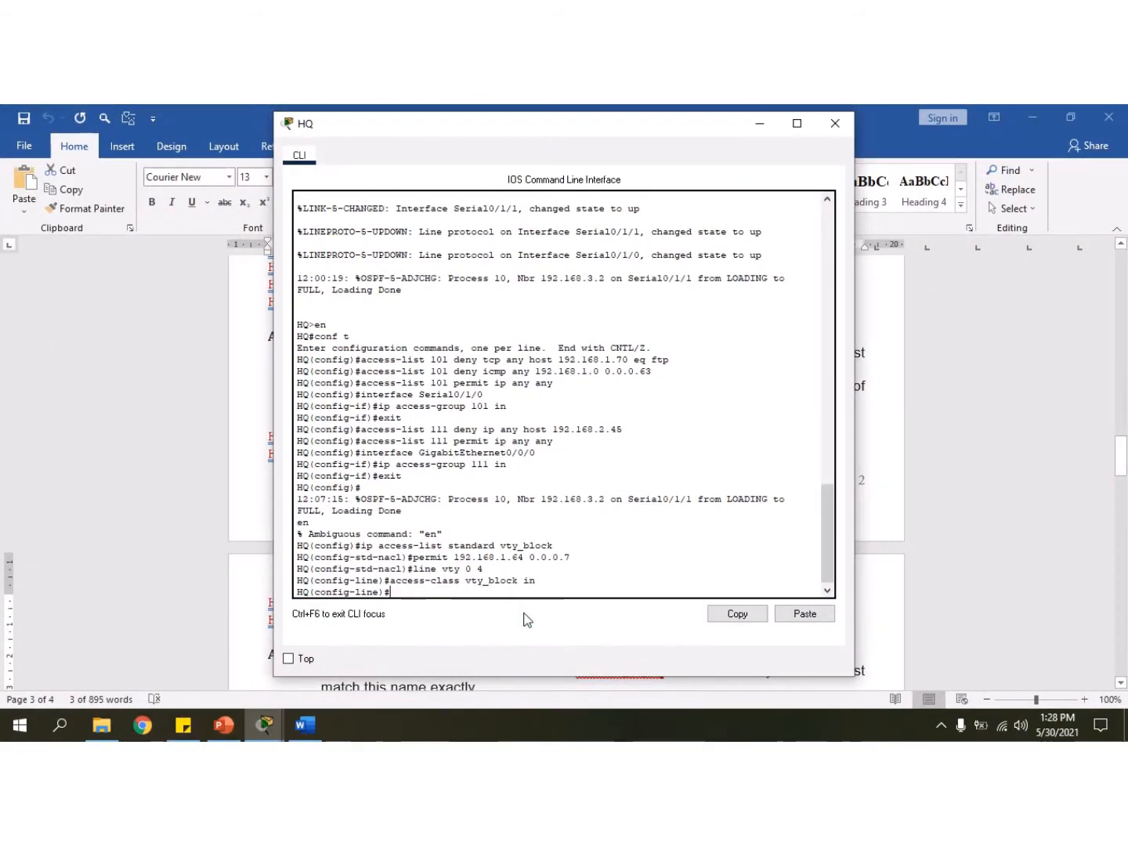
# Review the ACL 4 requirements in the Word document and return to the Packet Tracer network topology.
pyautogui.click(215, 560)
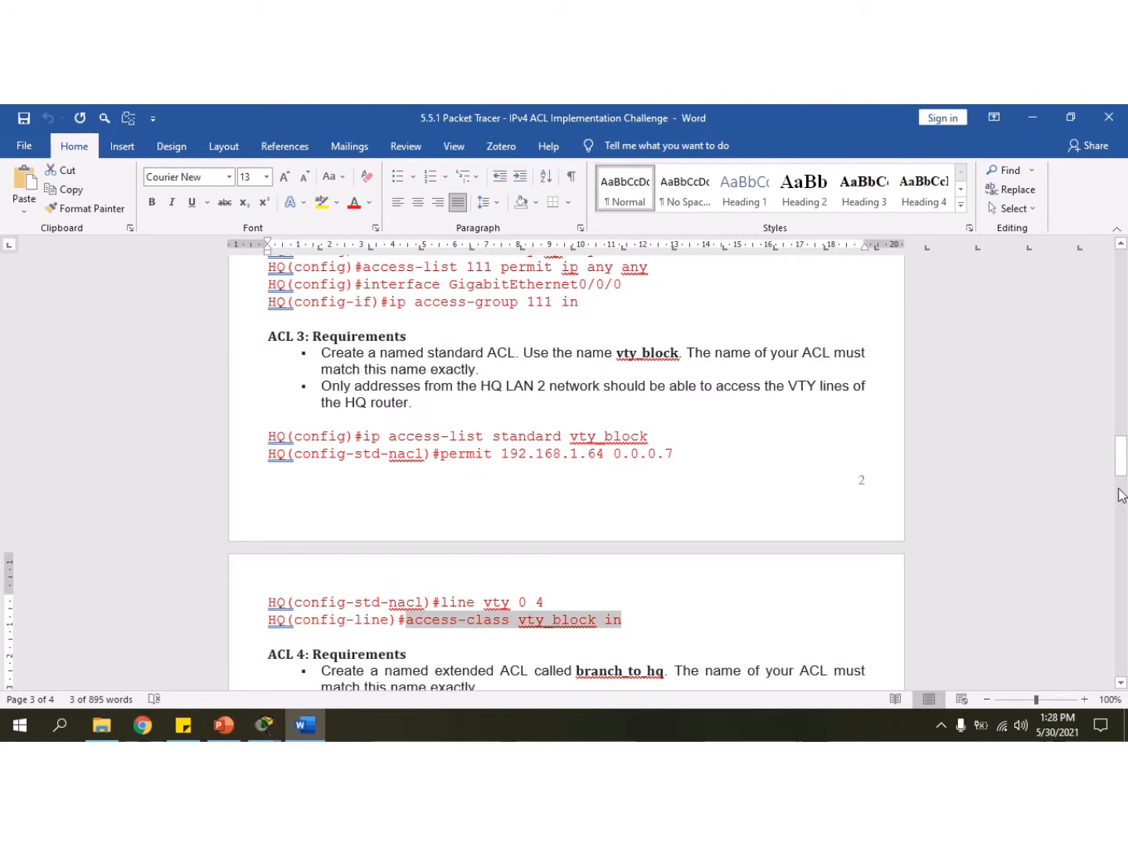
pyautogui.moveTo(1122, 459); pyautogui.dragTo(1121, 481)
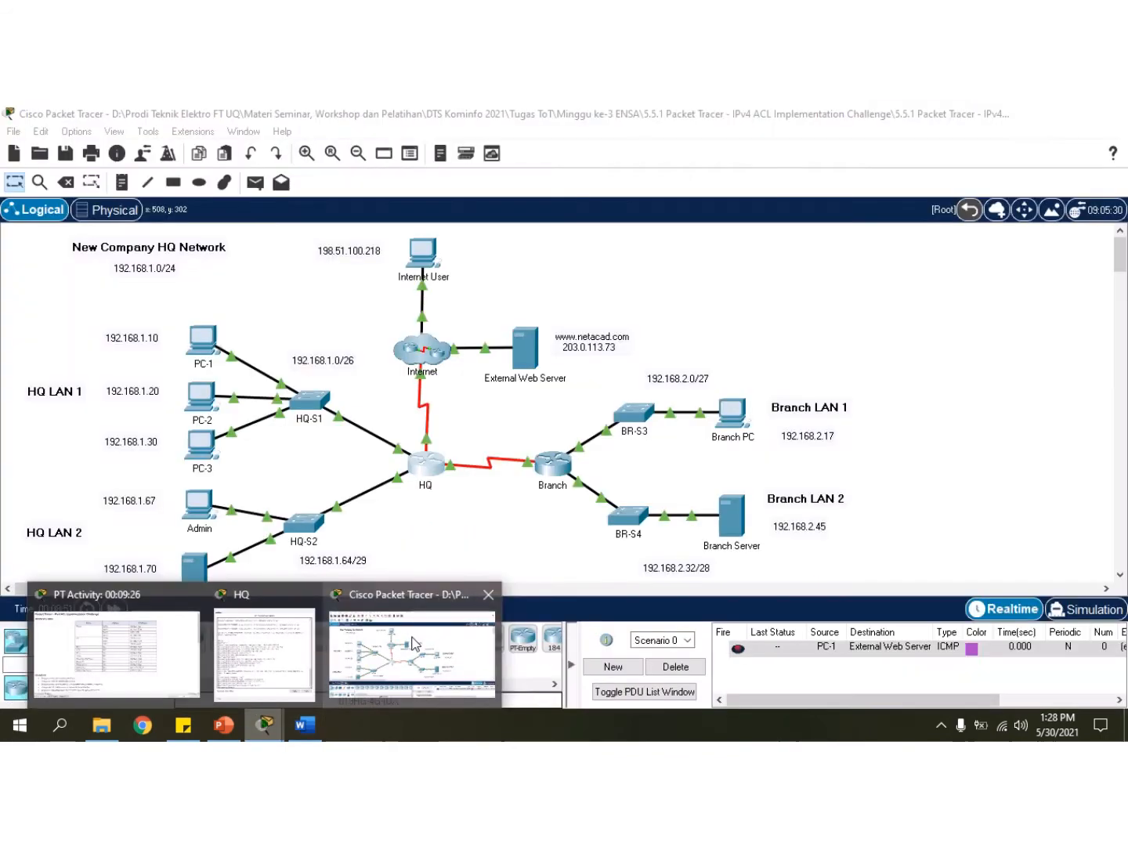
pyautogui.click(409, 641)
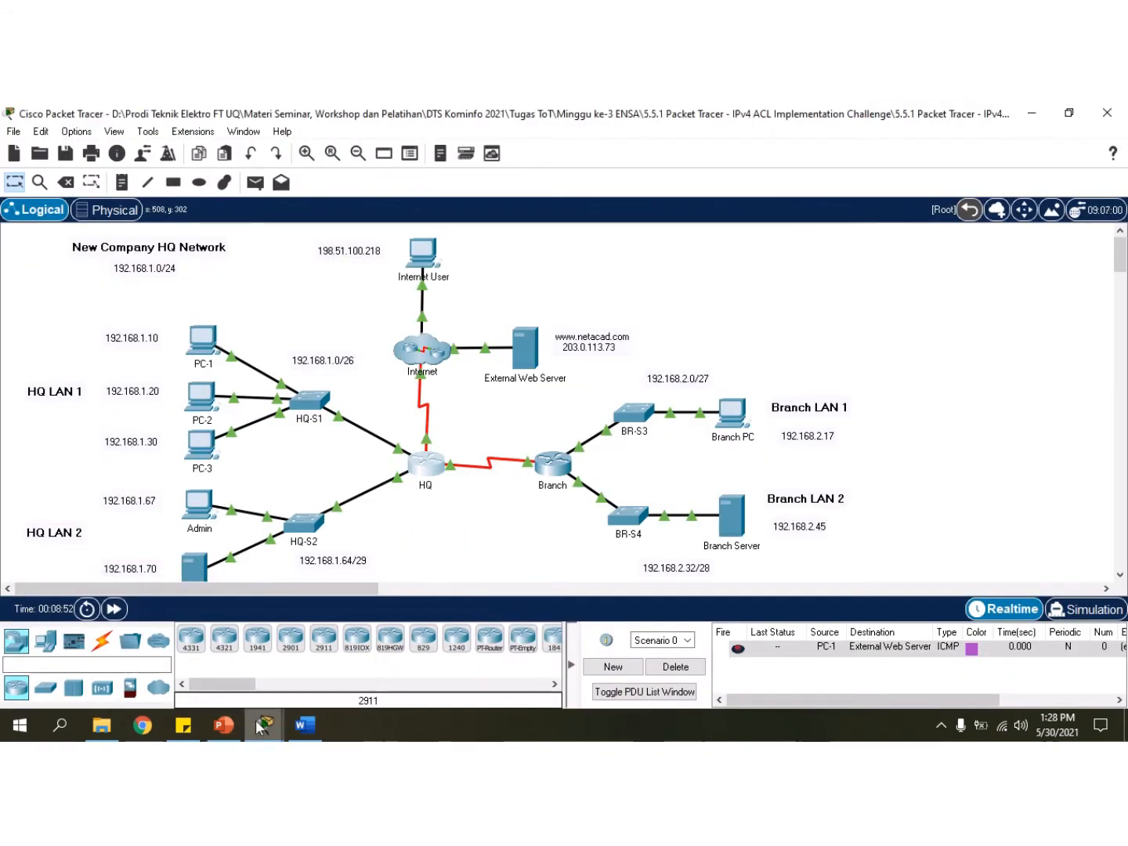
# Exit configuration mode on HQ with "end" and close the HQ router window.
pyautogui.moveTo(263, 722)
pyautogui.click(250, 657)
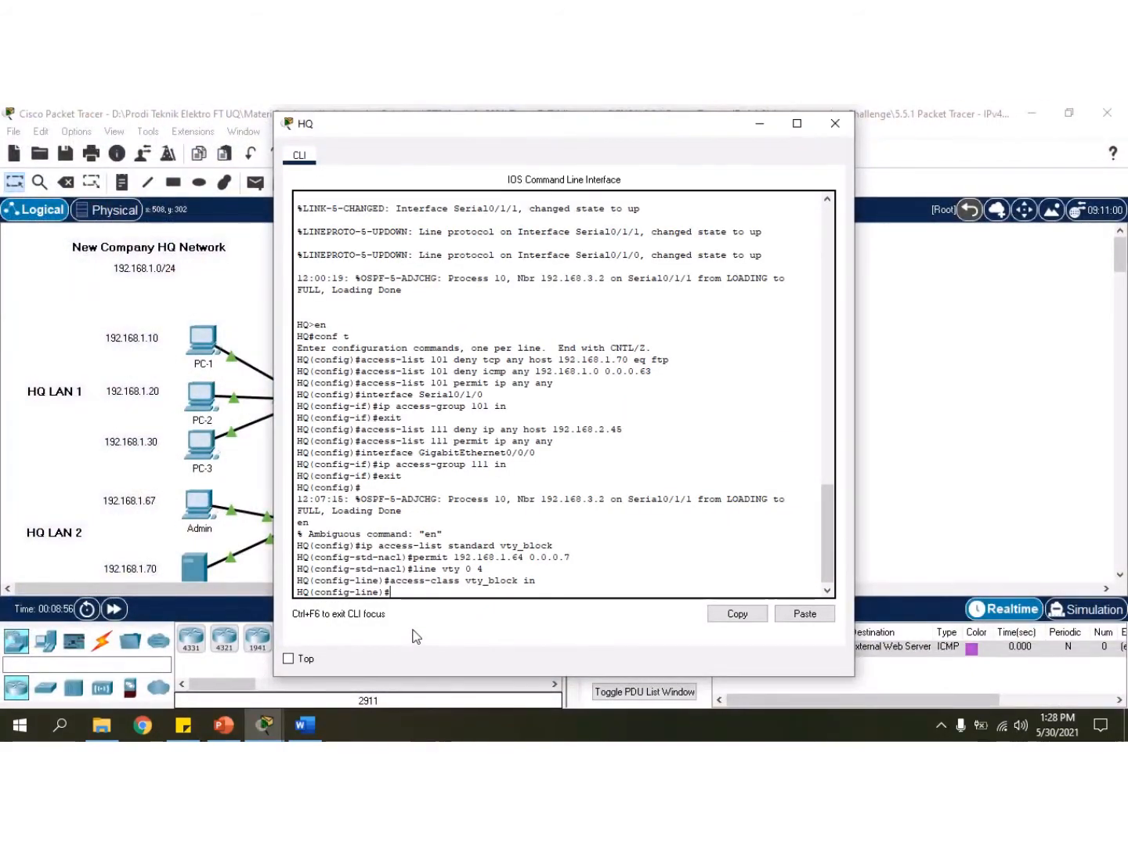
pyautogui.write('end')
pyautogui.press('Return')
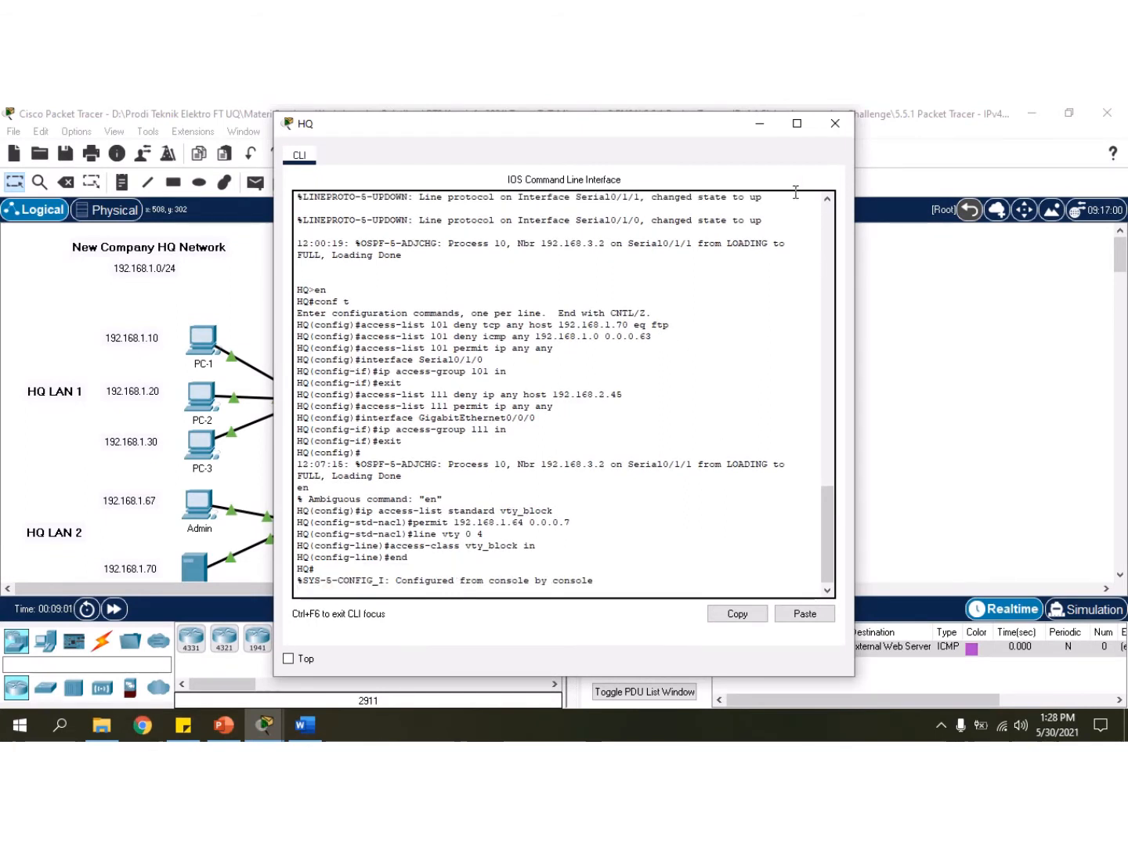
pyautogui.click(835, 123)
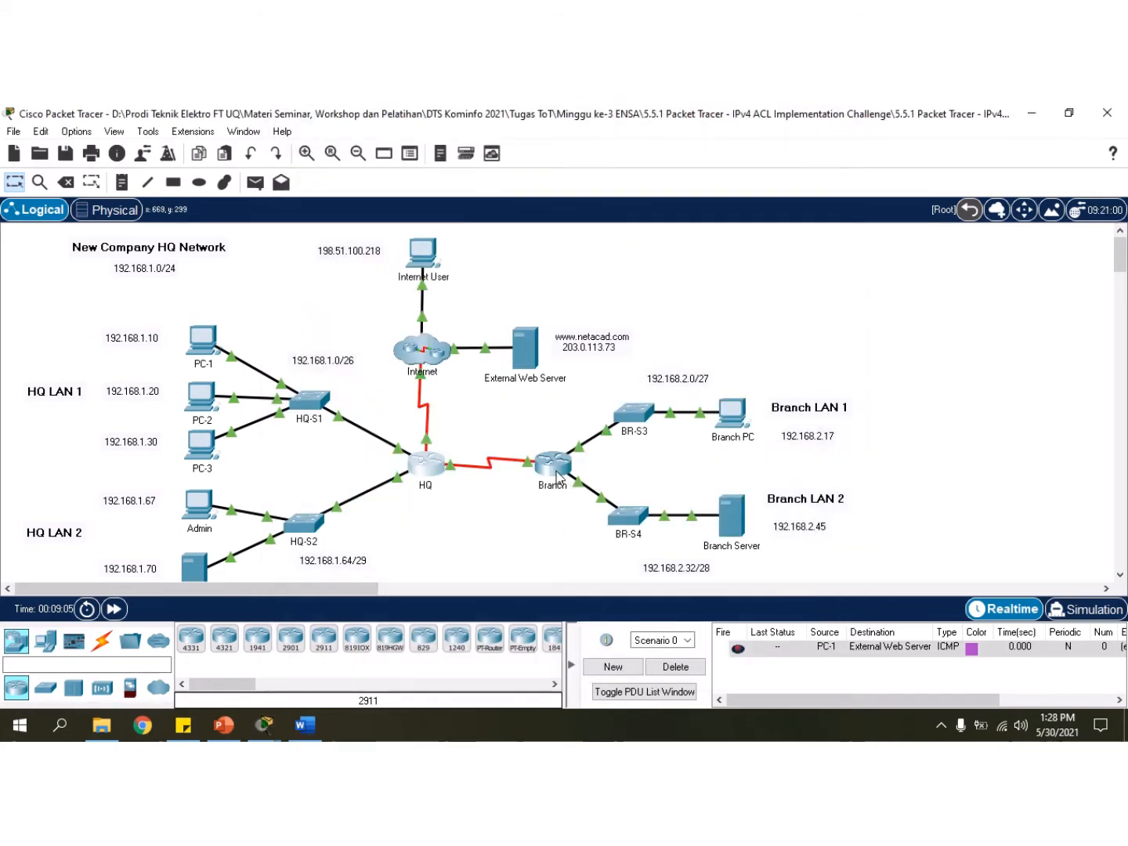
# Open the Branch router's CLI and enter global configuration mode using "en" and "conf t".
pyautogui.click(556, 468)
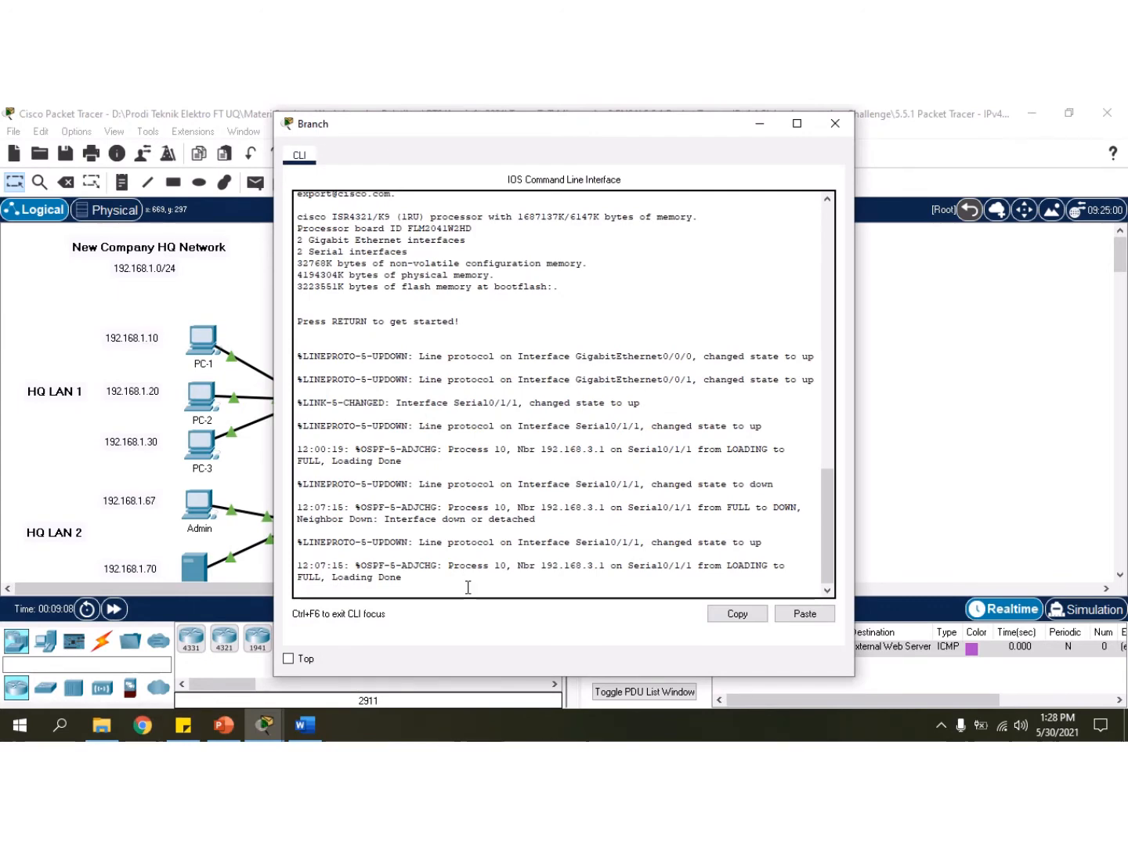
pyautogui.press('Return')
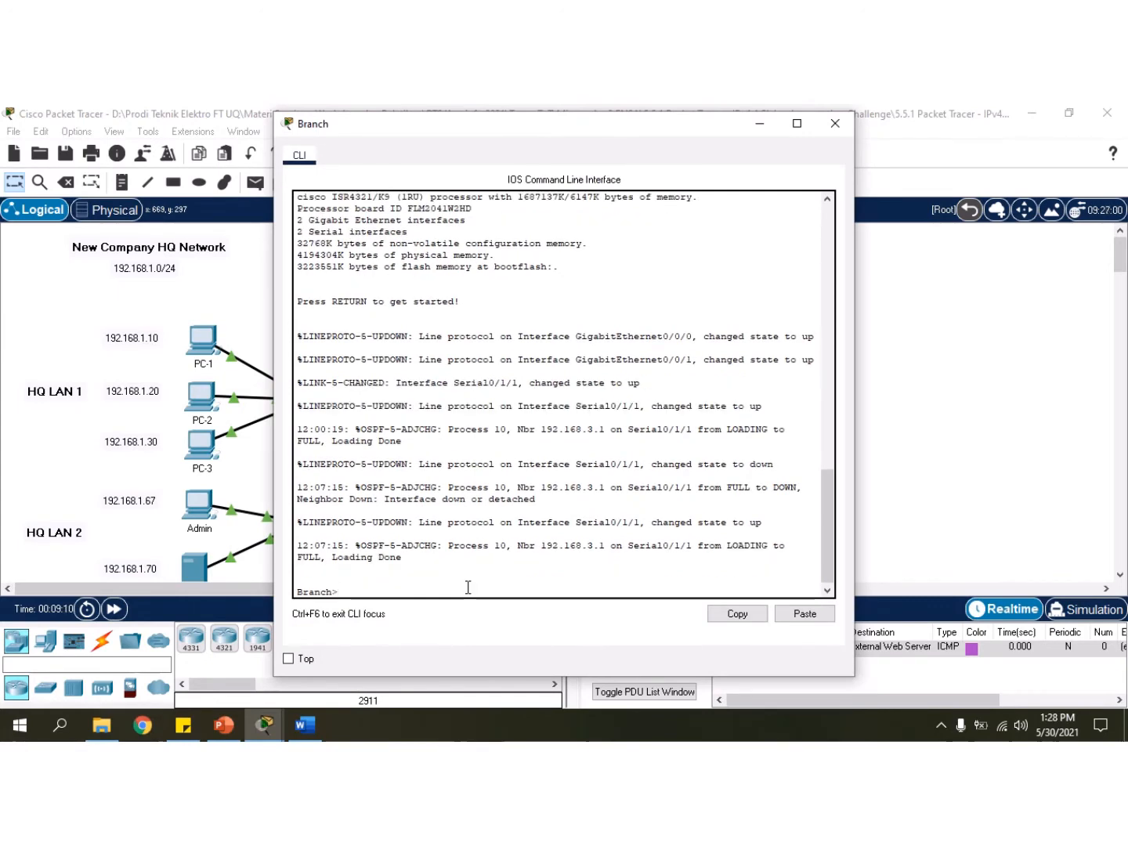
pyautogui.press('Return')
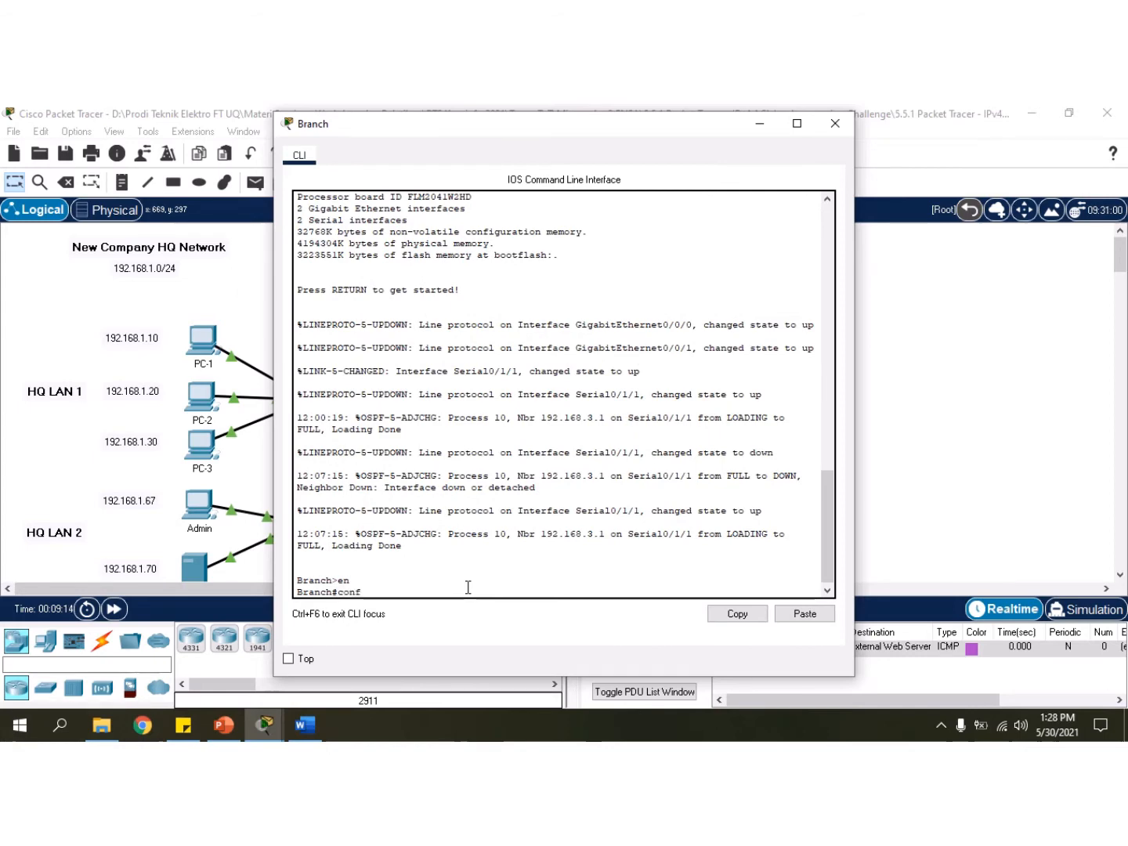
pyautogui.write('conf t')
pyautogui.press('Return')
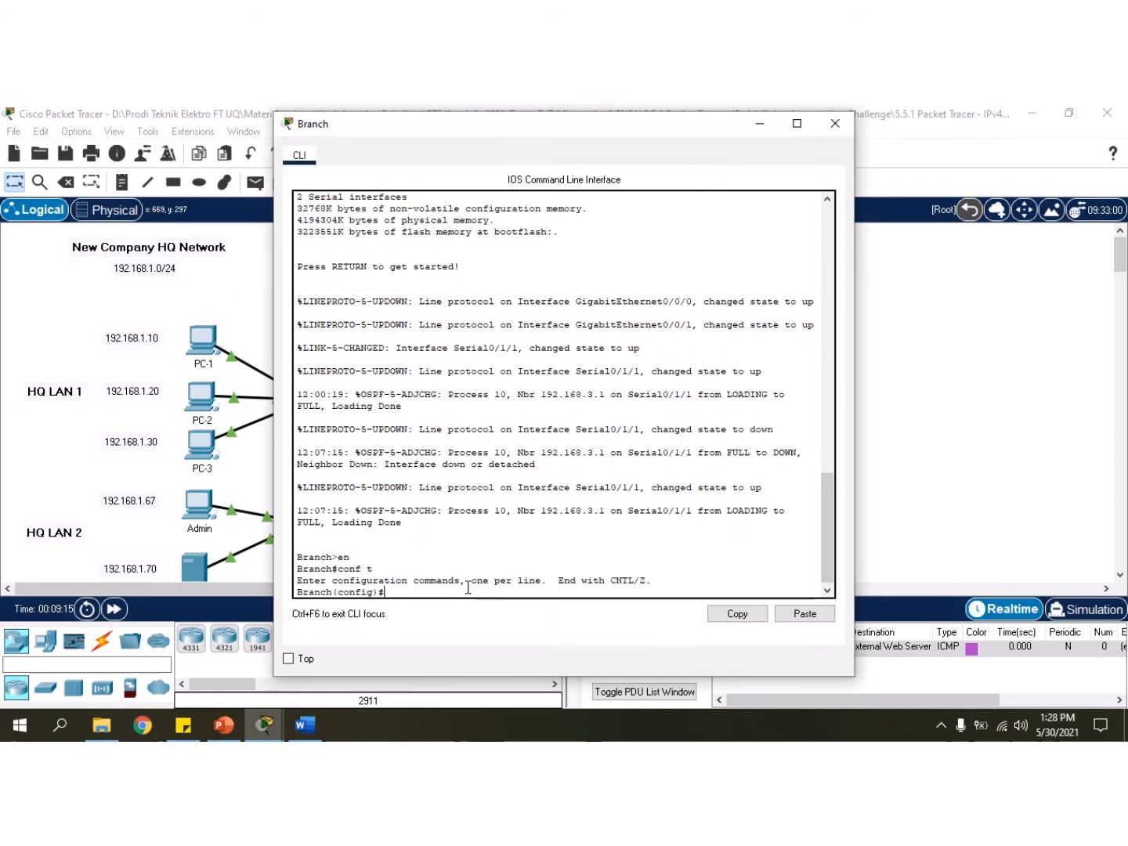
# Copy "ip access-list extended branch_to_hq" from the Word document and run it on Branch to create the named extended ACL.
pyautogui.click(305, 727)
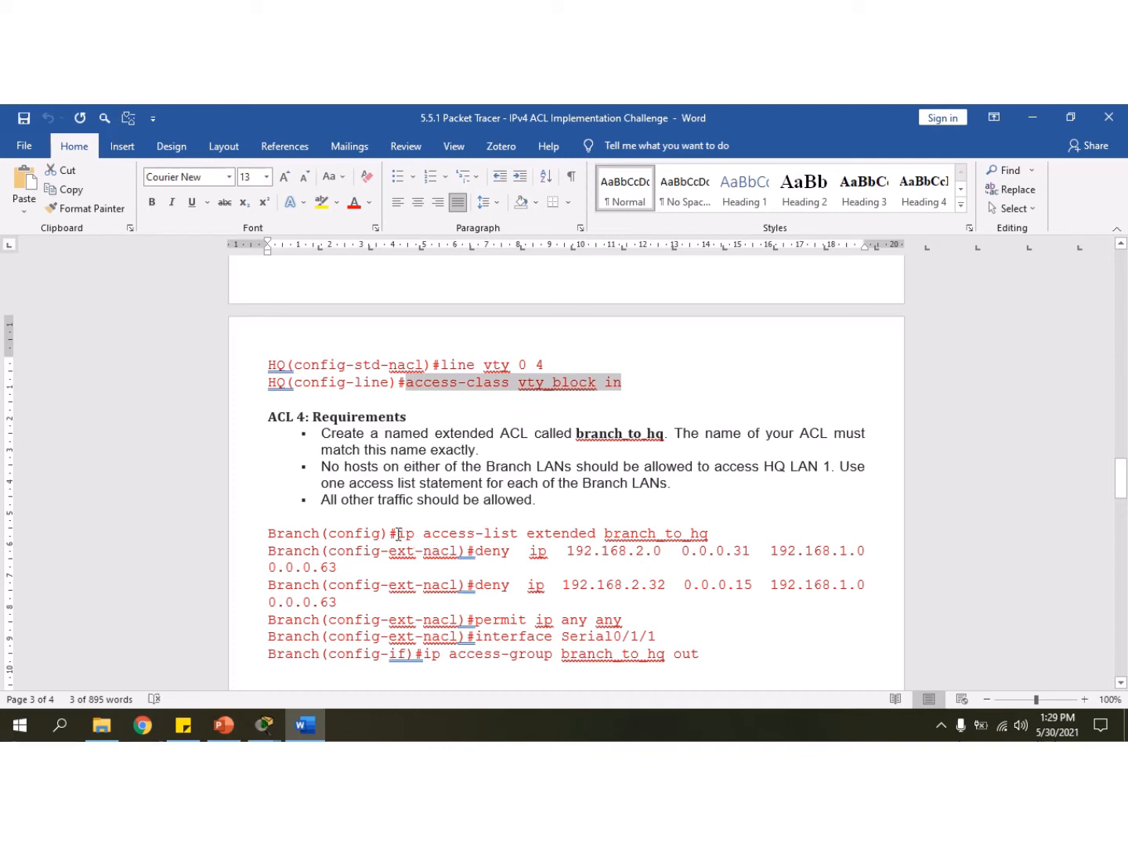
pyautogui.moveTo(401, 533); pyautogui.dragTo(709, 536)
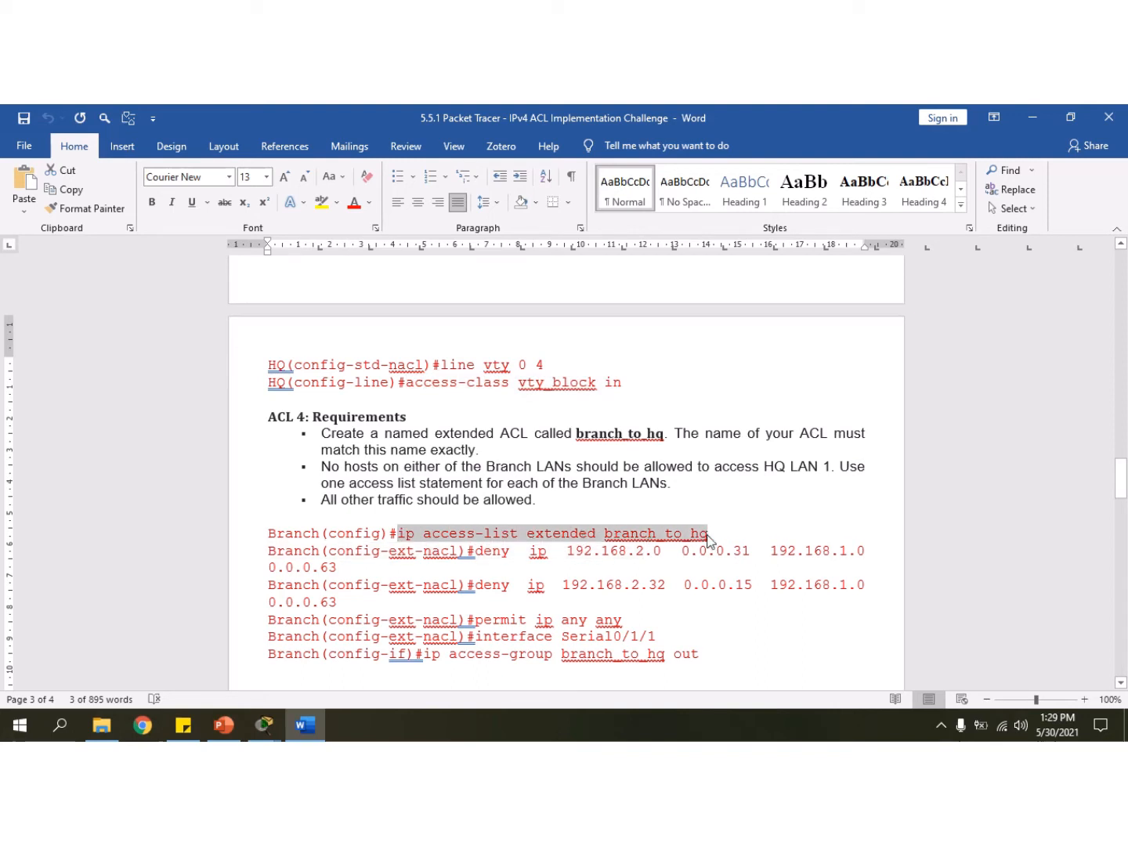
pyautogui.rightClick(708, 536)
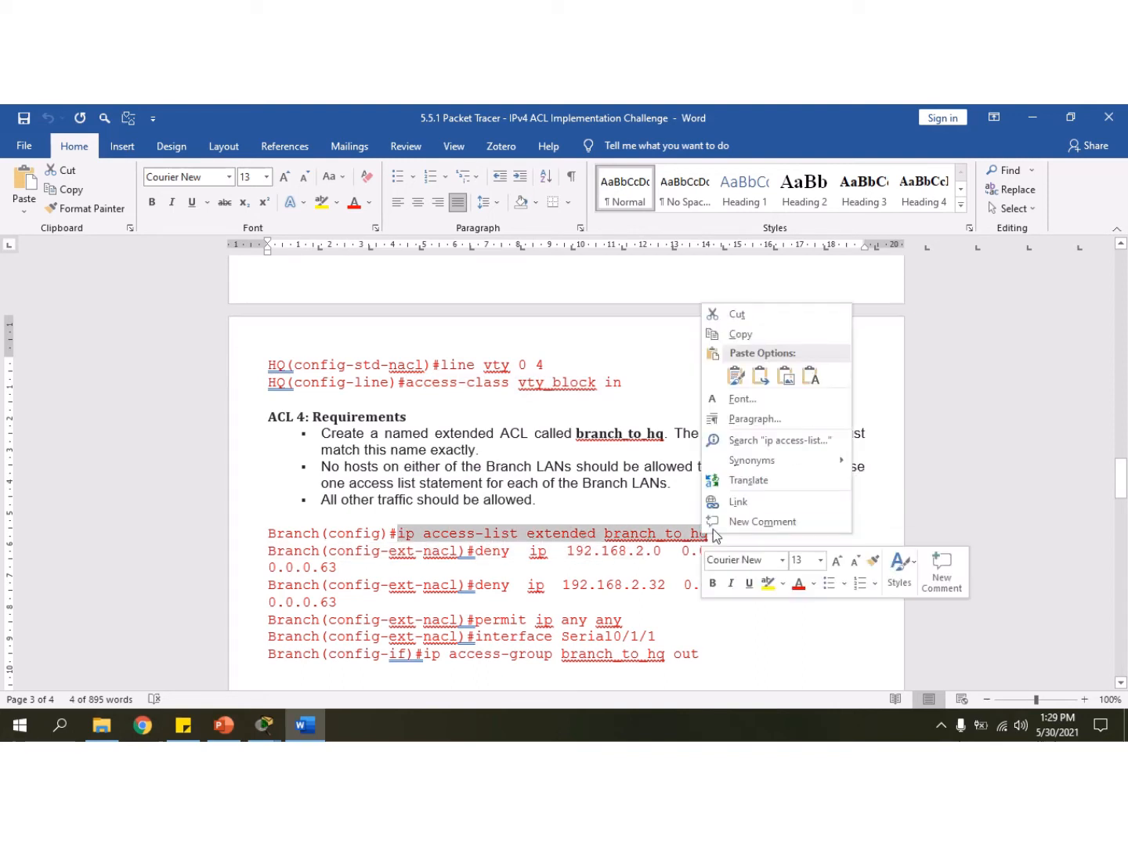
pyautogui.click(740, 334)
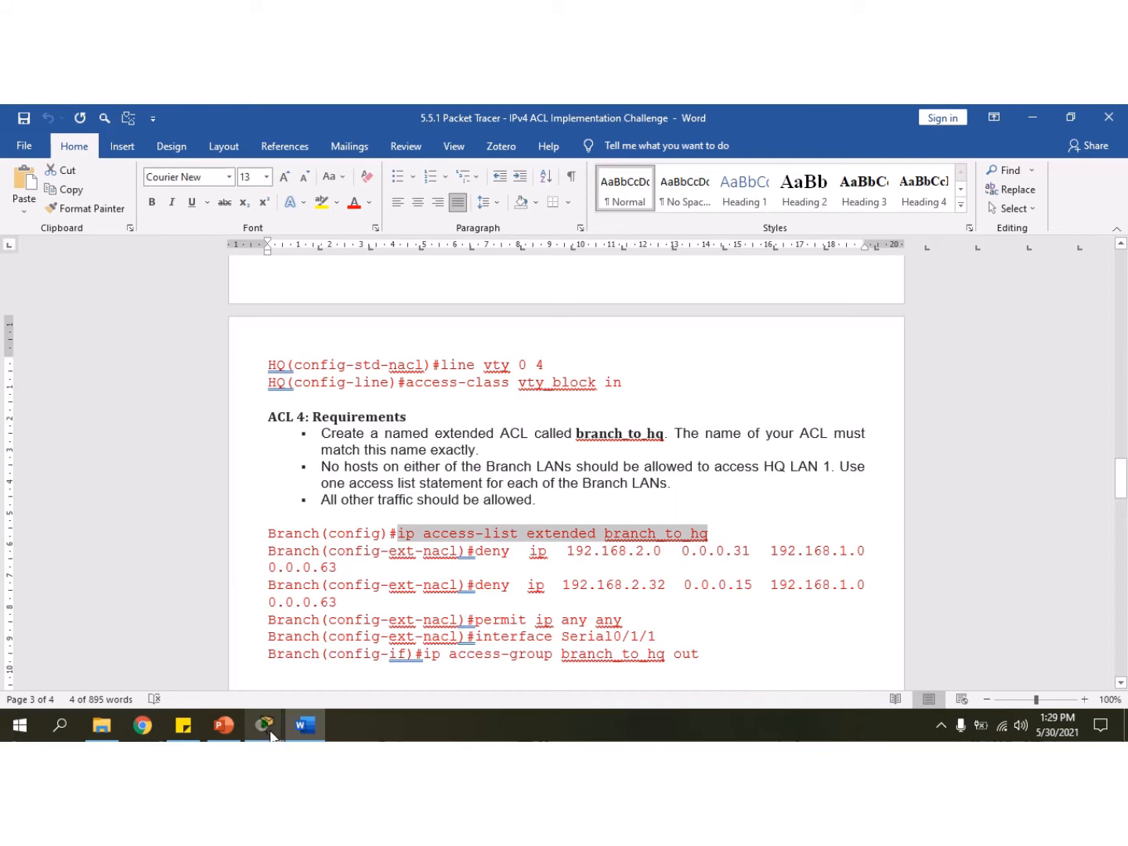
pyautogui.moveTo(271, 734)
pyautogui.click(441, 650)
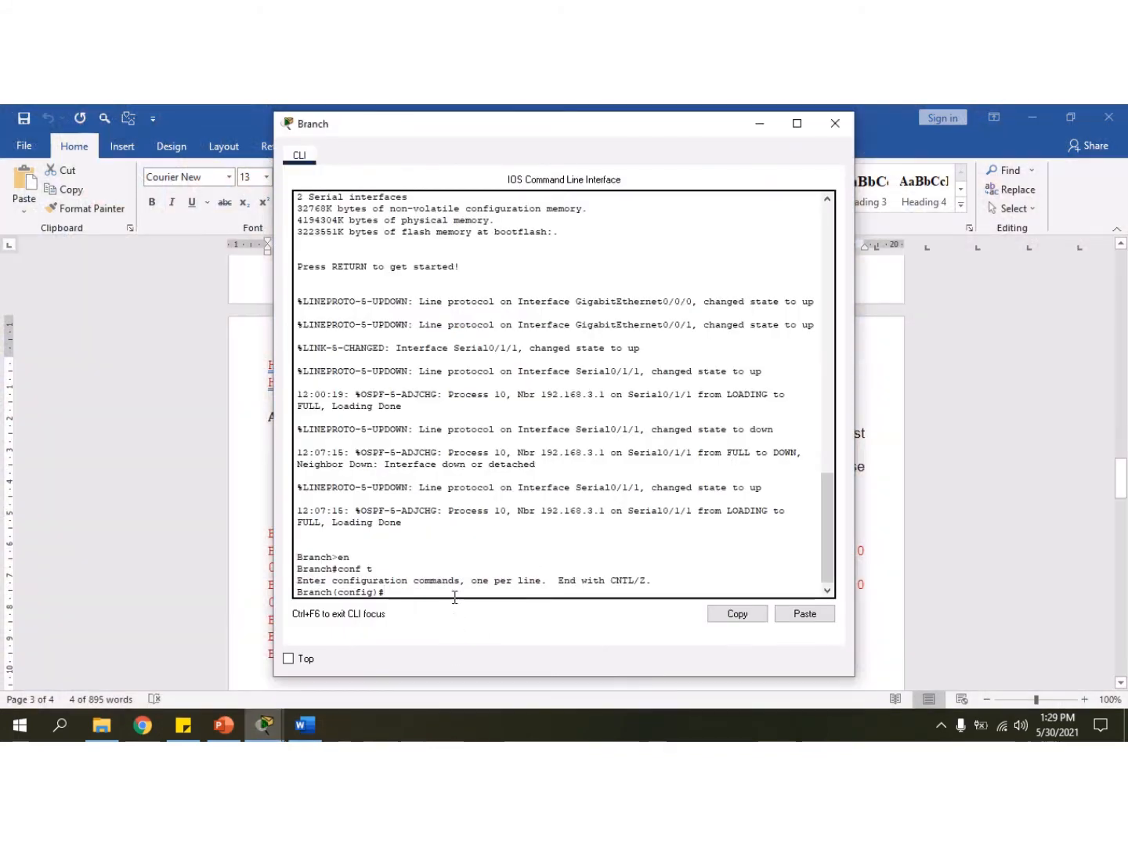
pyautogui.rightClick(455, 592)
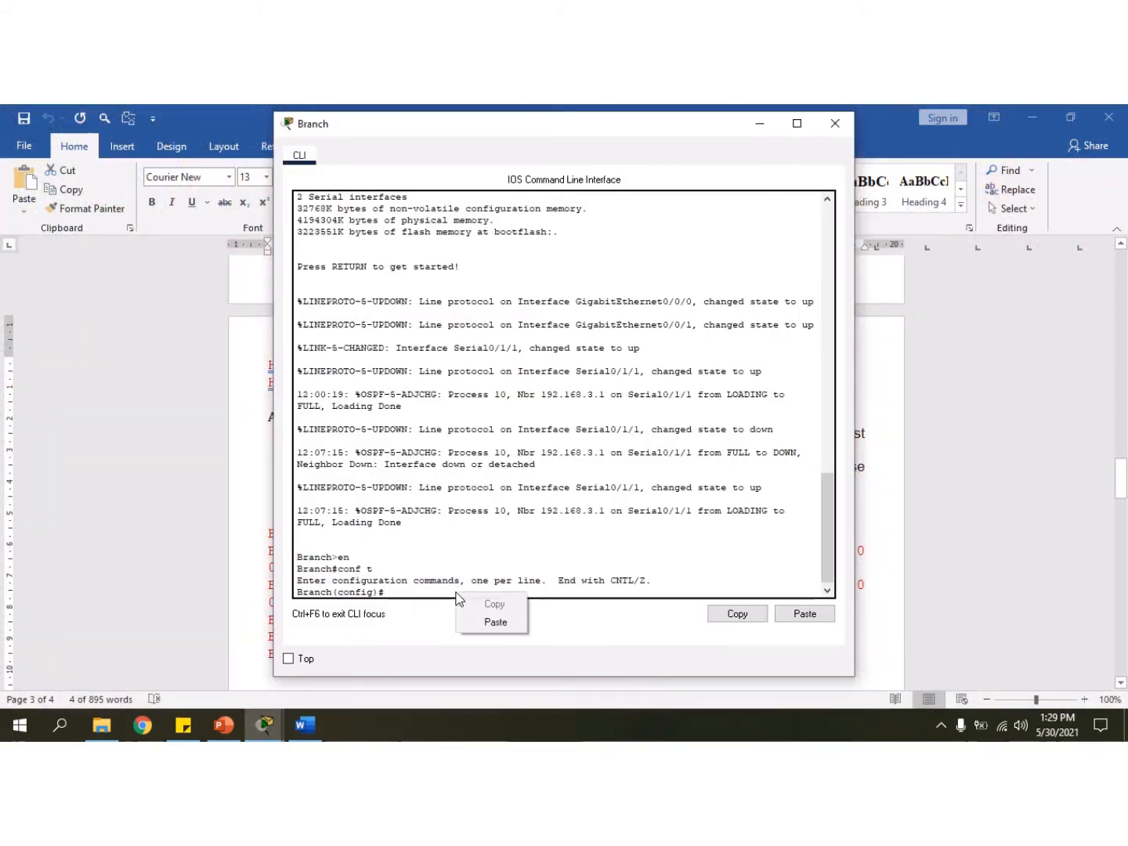
pyautogui.click(505, 624)
pyautogui.press('Return')
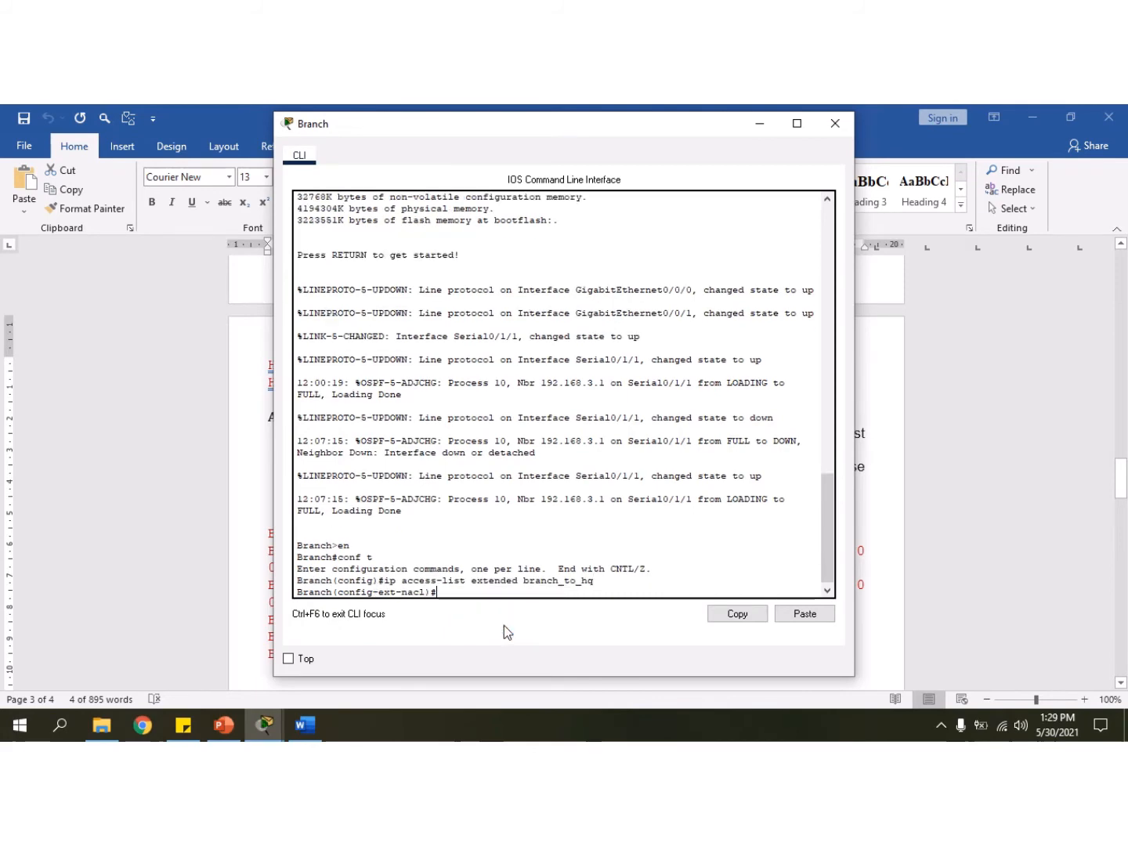
# Copy "deny ip 192.168.2.0 0.0.0.31 192.168.1.0 0.0.0.63" from the Word document and run it on Branch within the branch_to_hq ACL.
pyautogui.click(305, 727)
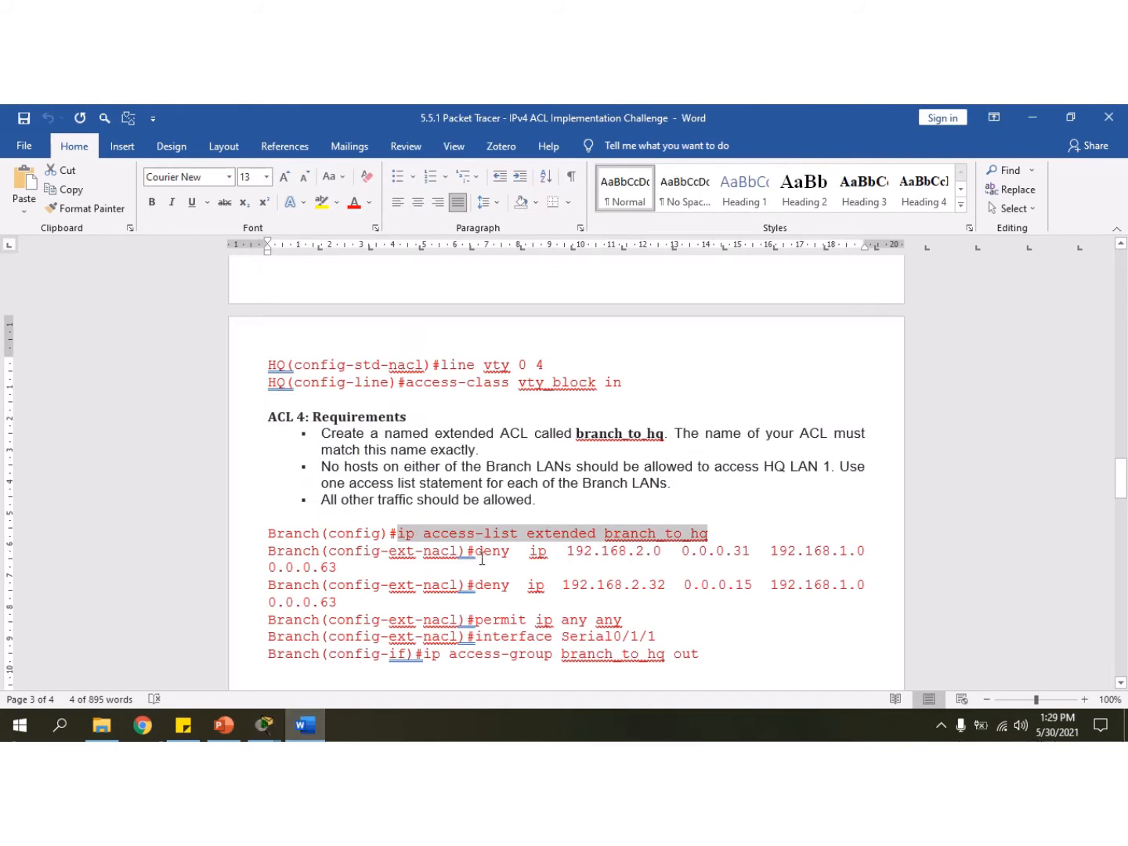
pyautogui.moveTo(479, 551); pyautogui.dragTo(486, 562)
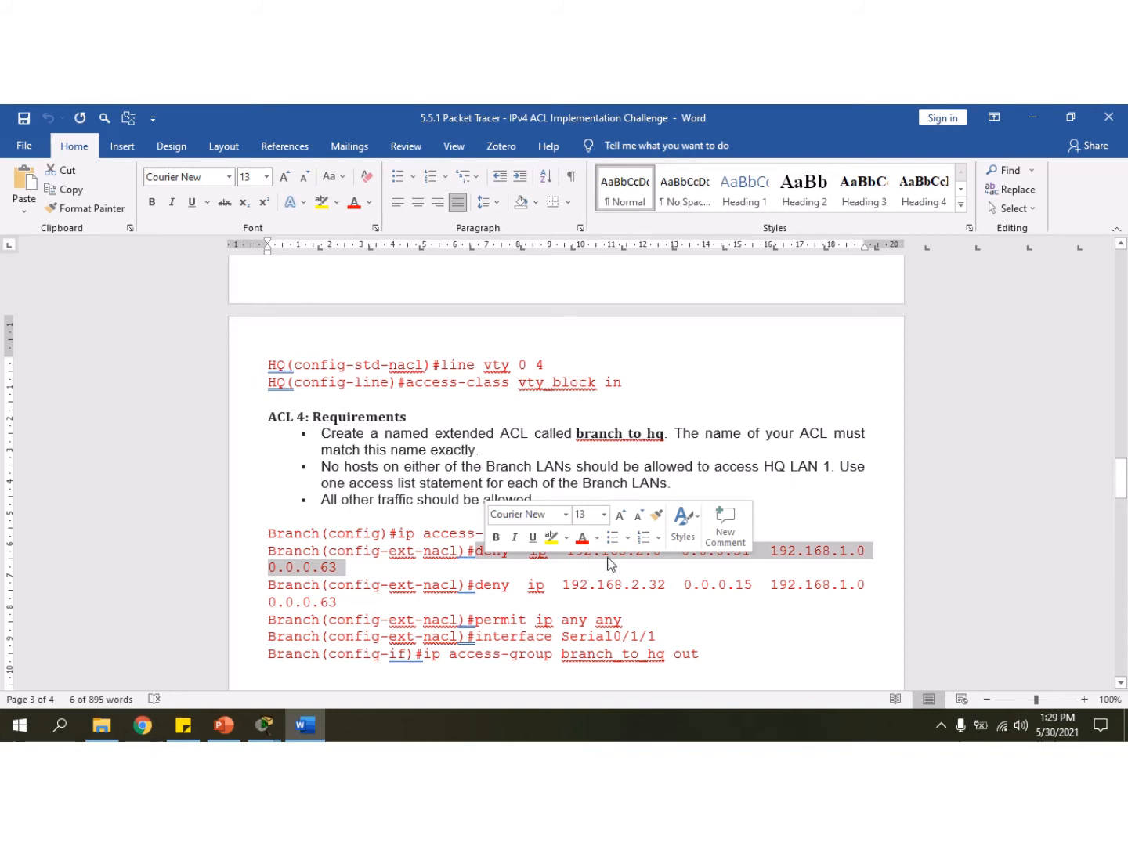
pyautogui.rightClick(780, 551)
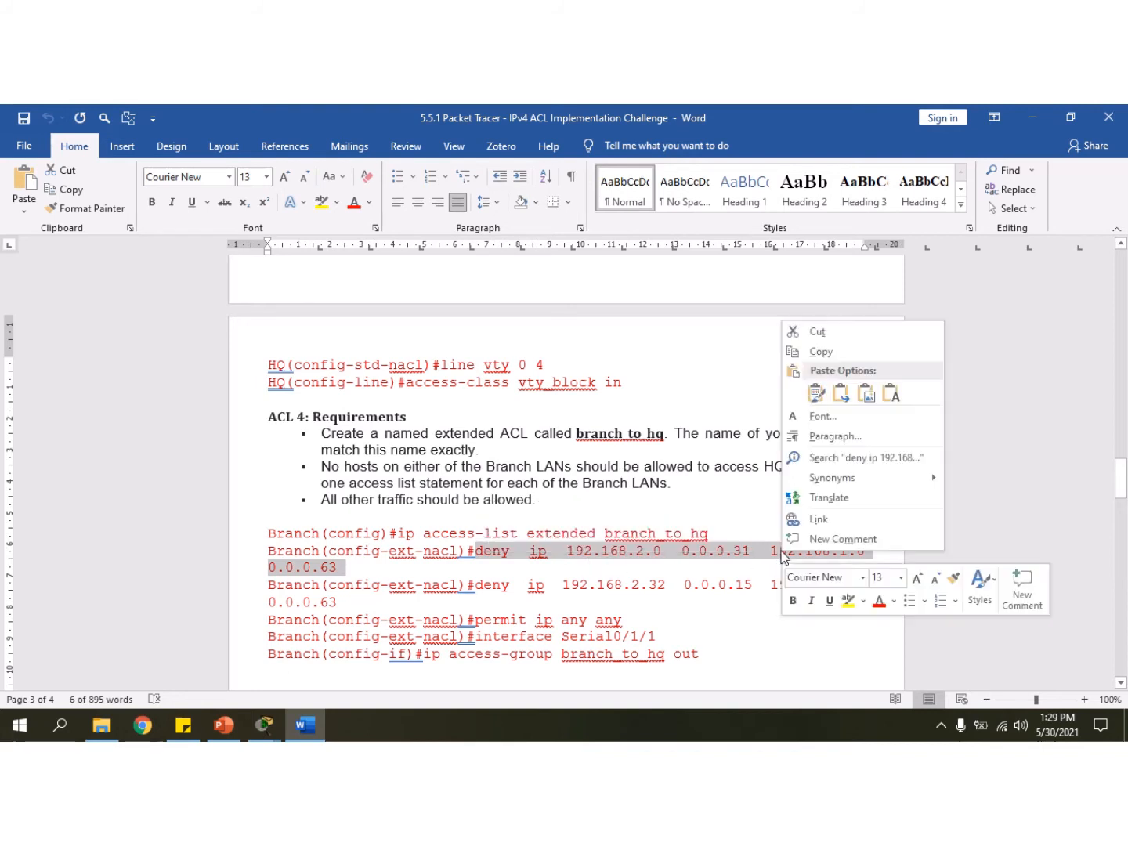
pyautogui.click(843, 352)
pyautogui.moveTo(263, 735)
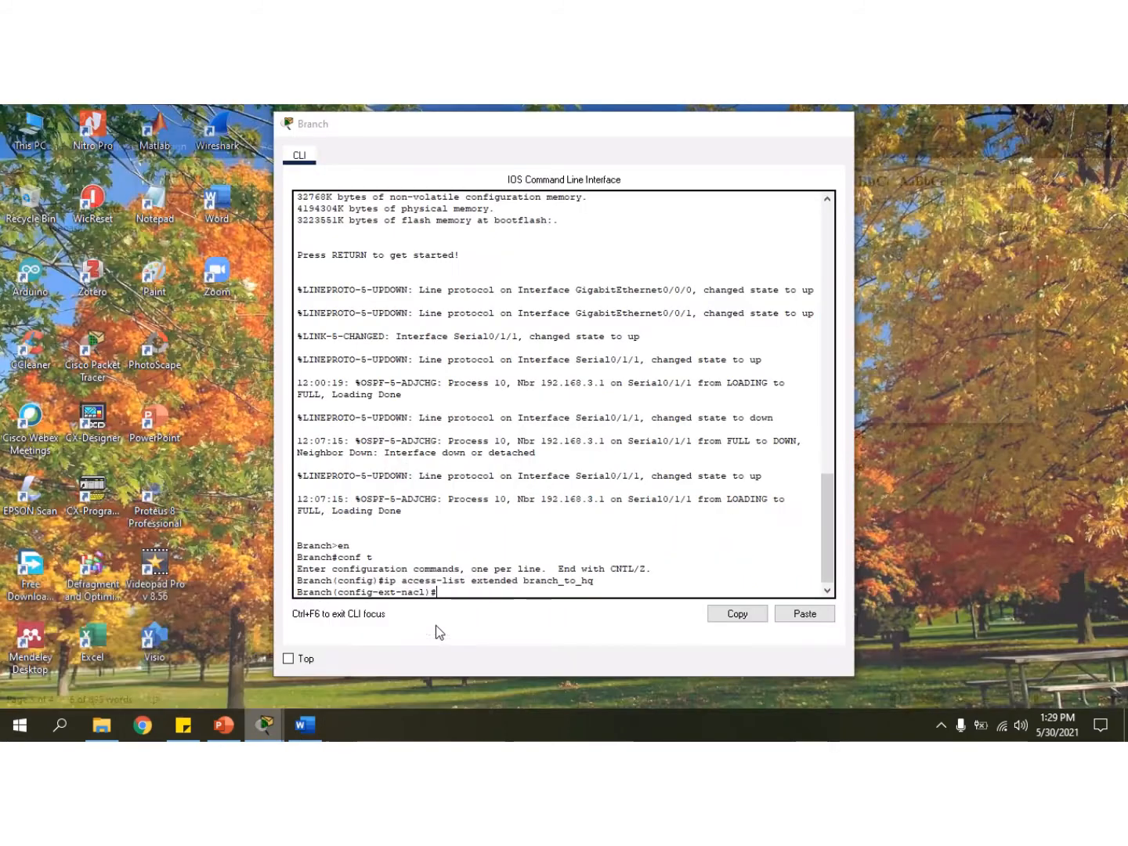
pyautogui.click(435, 625)
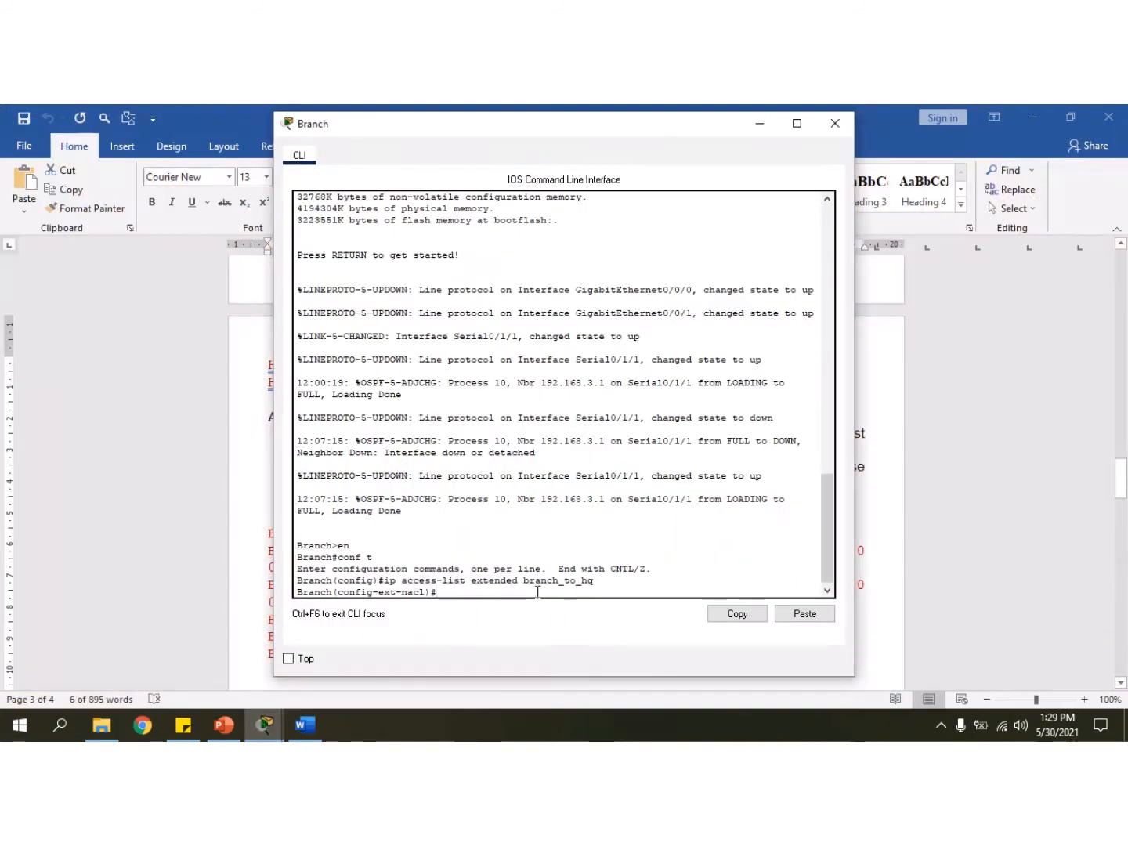
pyautogui.rightClick(538, 593)
pyautogui.click(579, 622)
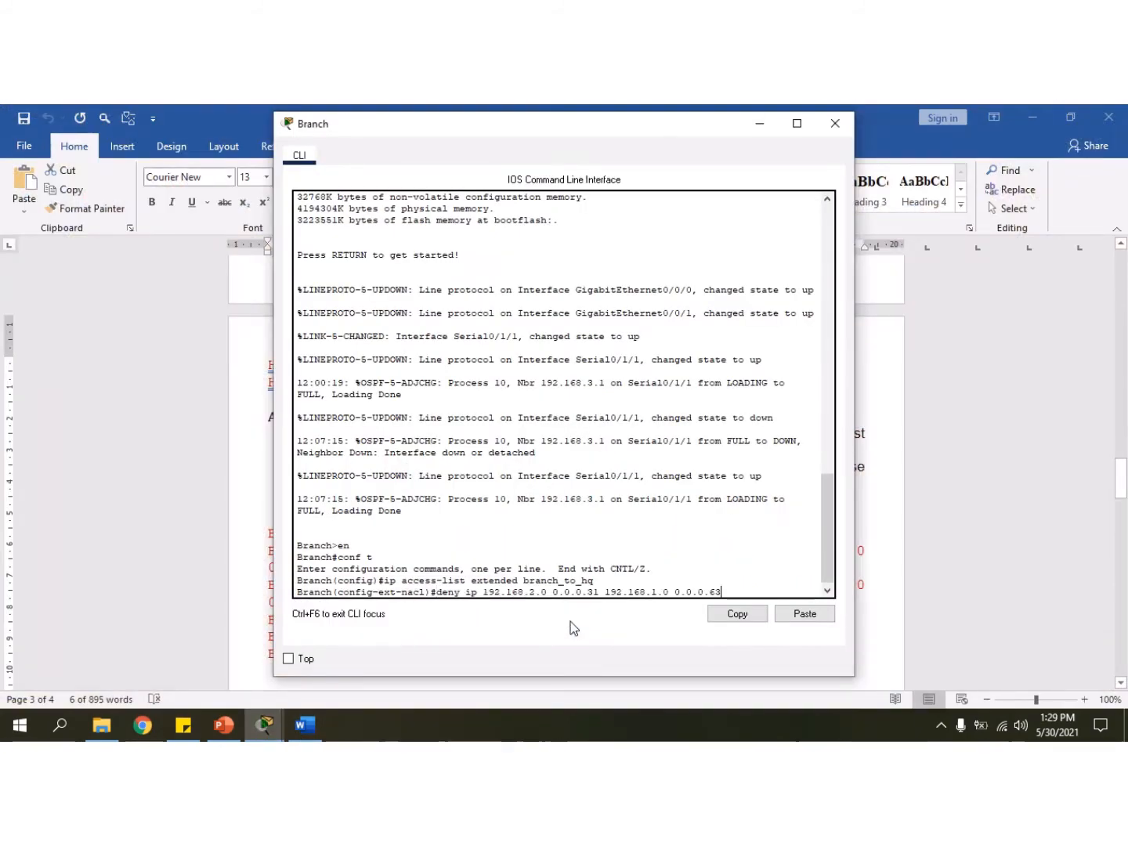
pyautogui.press('Return')
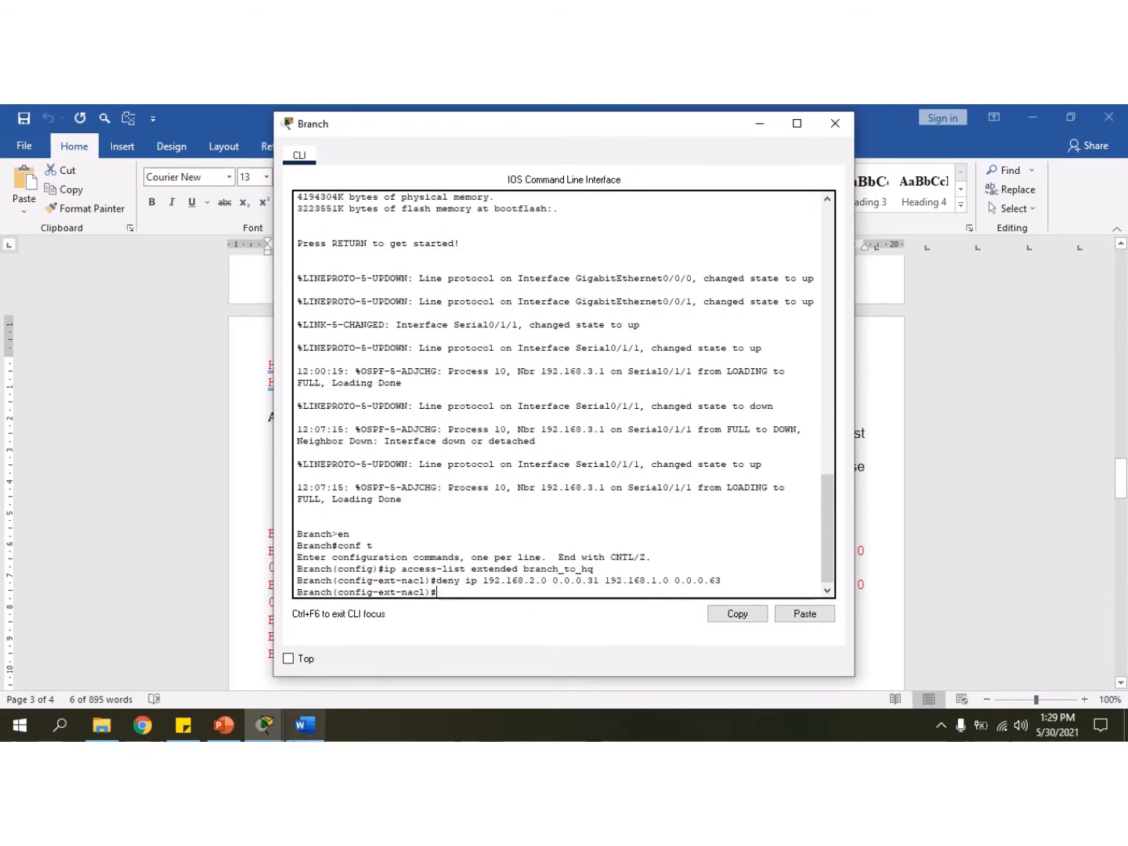
# Copy "deny ip 192.168.2.32 0.0.0.15 192.168.1.0 0.0.0.63" from the Word document and run it on Branch within the branch_to_hq ACL.
pyautogui.click(311, 732)
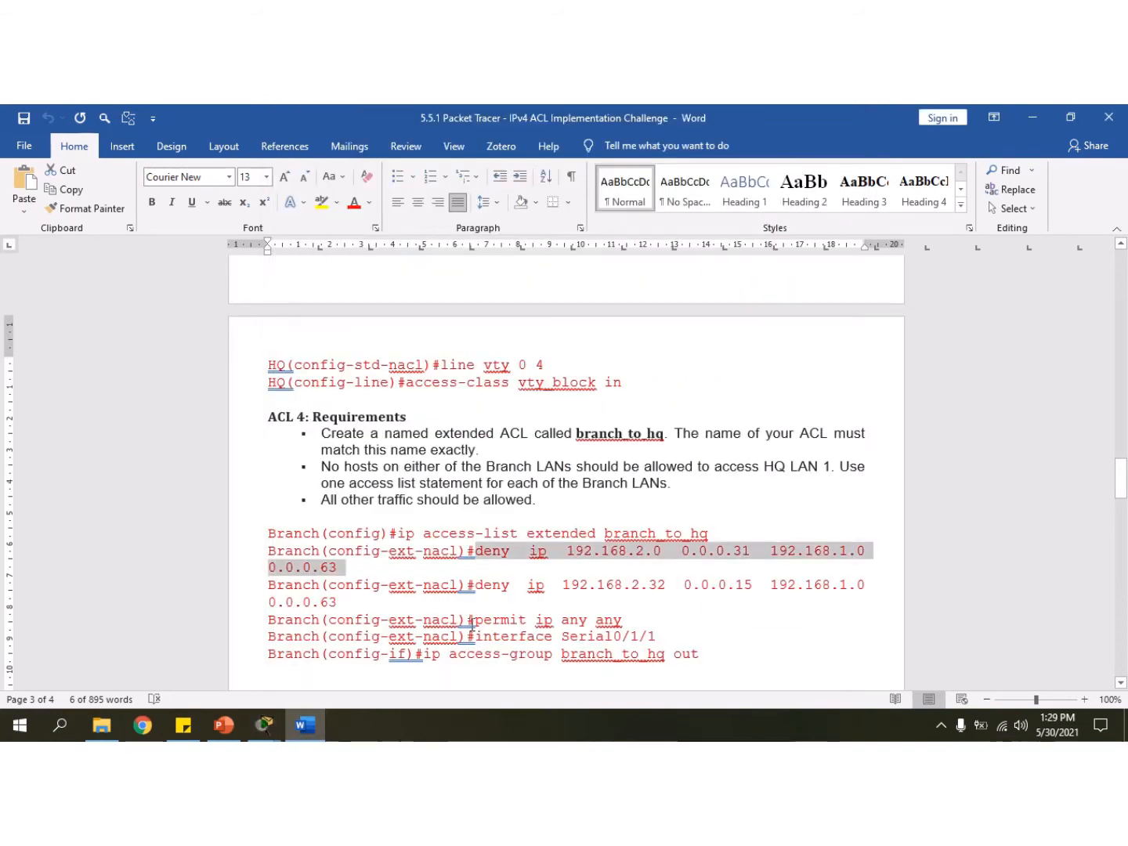
pyautogui.click(565, 584)
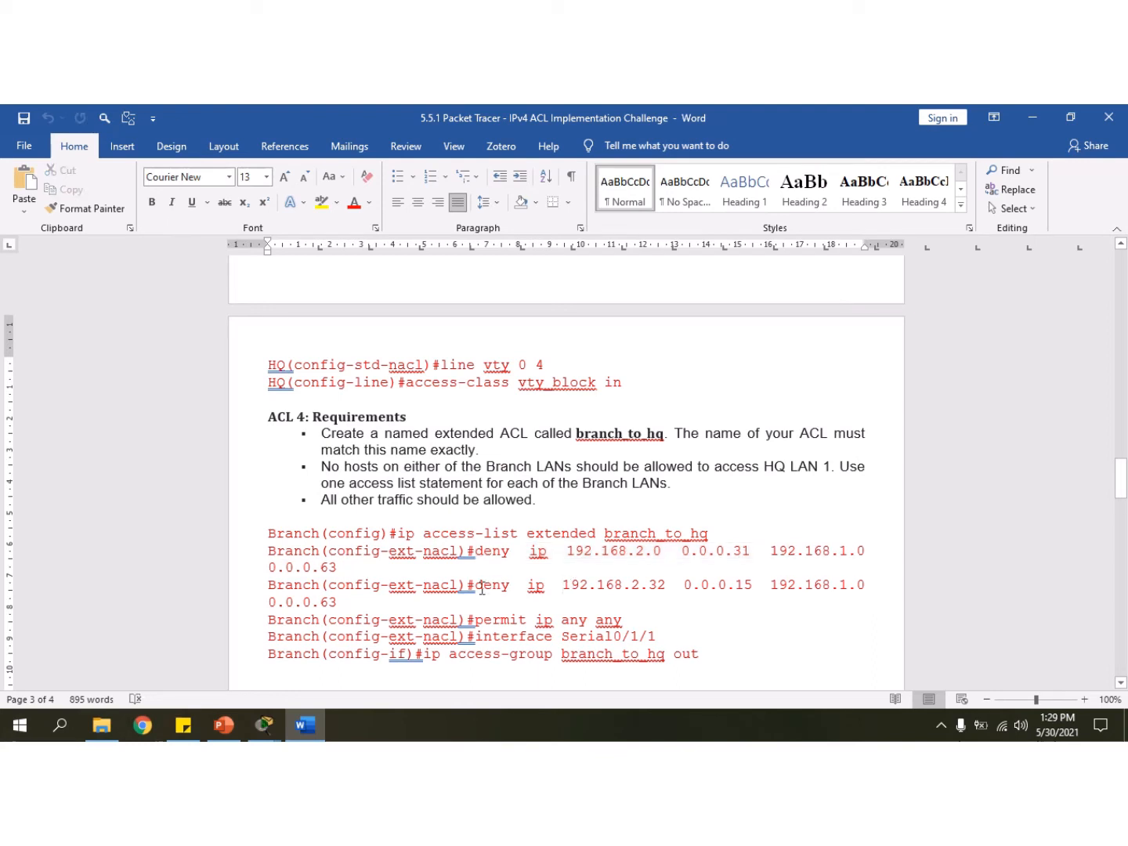
pyautogui.moveTo(476, 585); pyautogui.dragTo(491, 602)
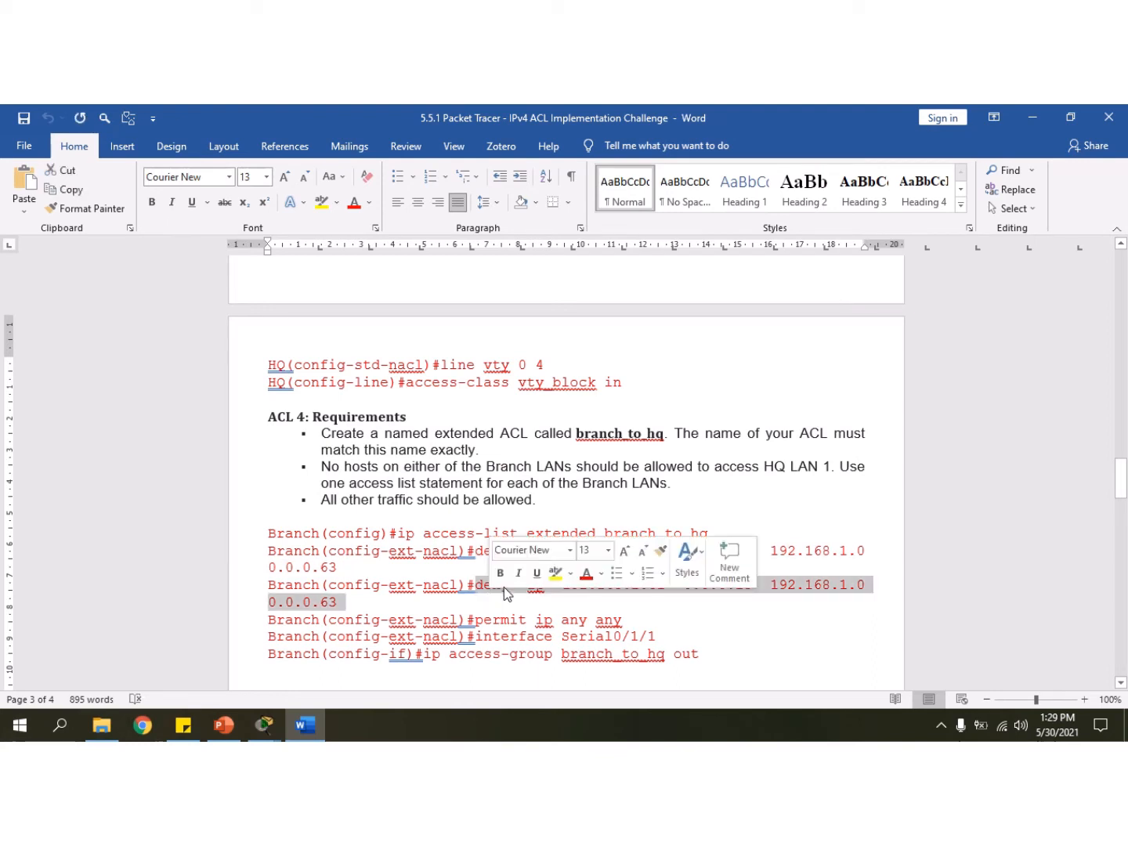
pyautogui.rightClick(814, 587)
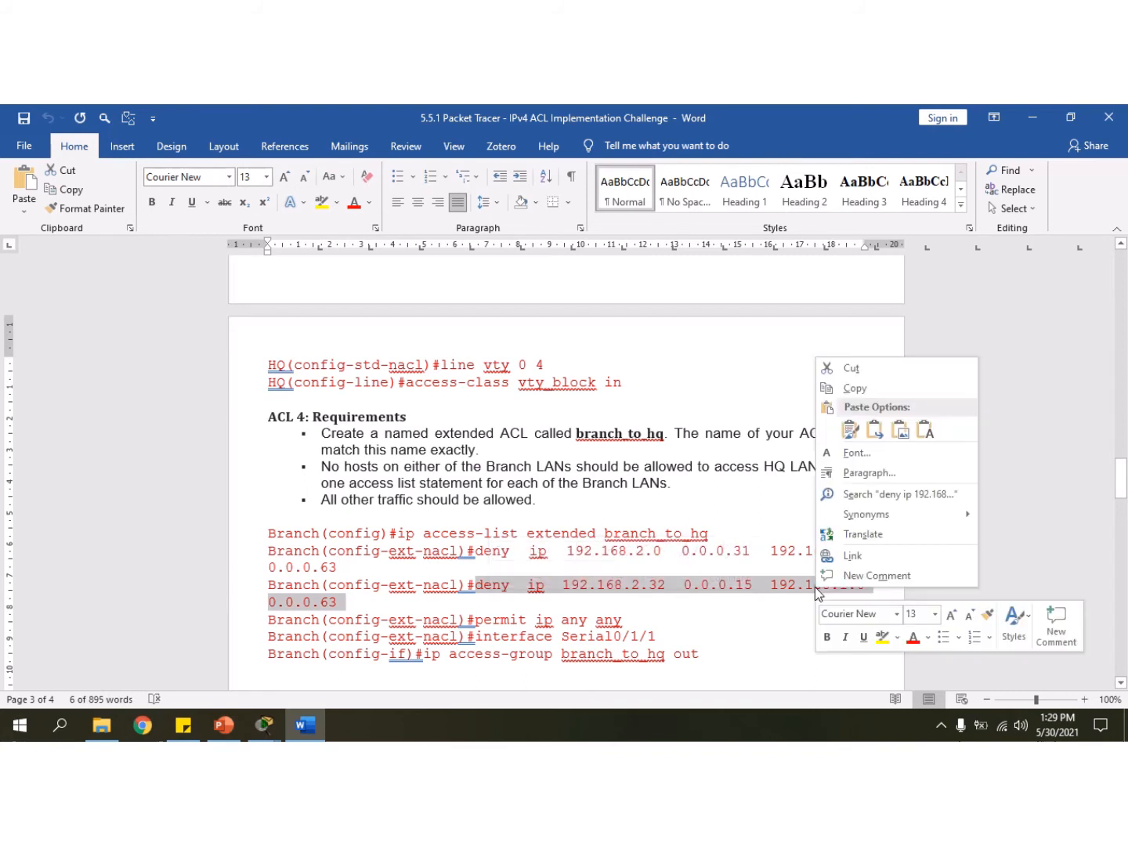
pyautogui.click(853, 389)
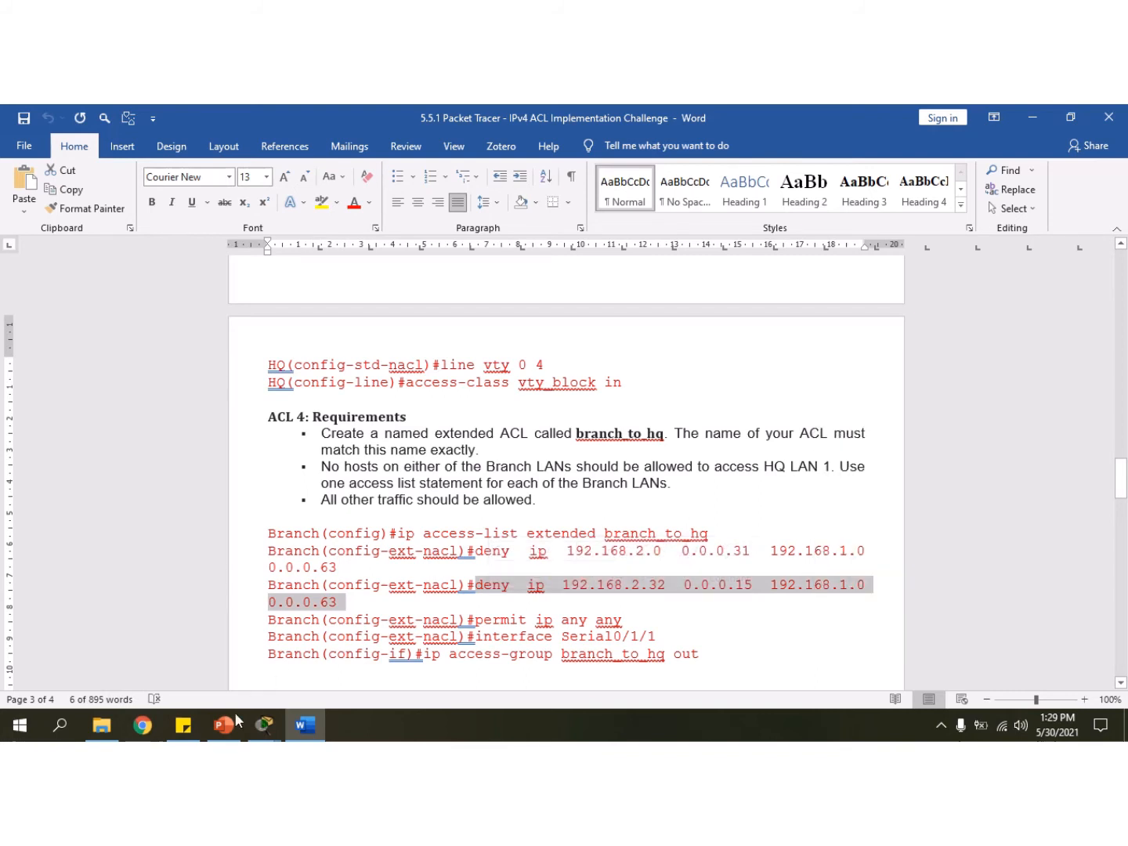
pyautogui.click(265, 724)
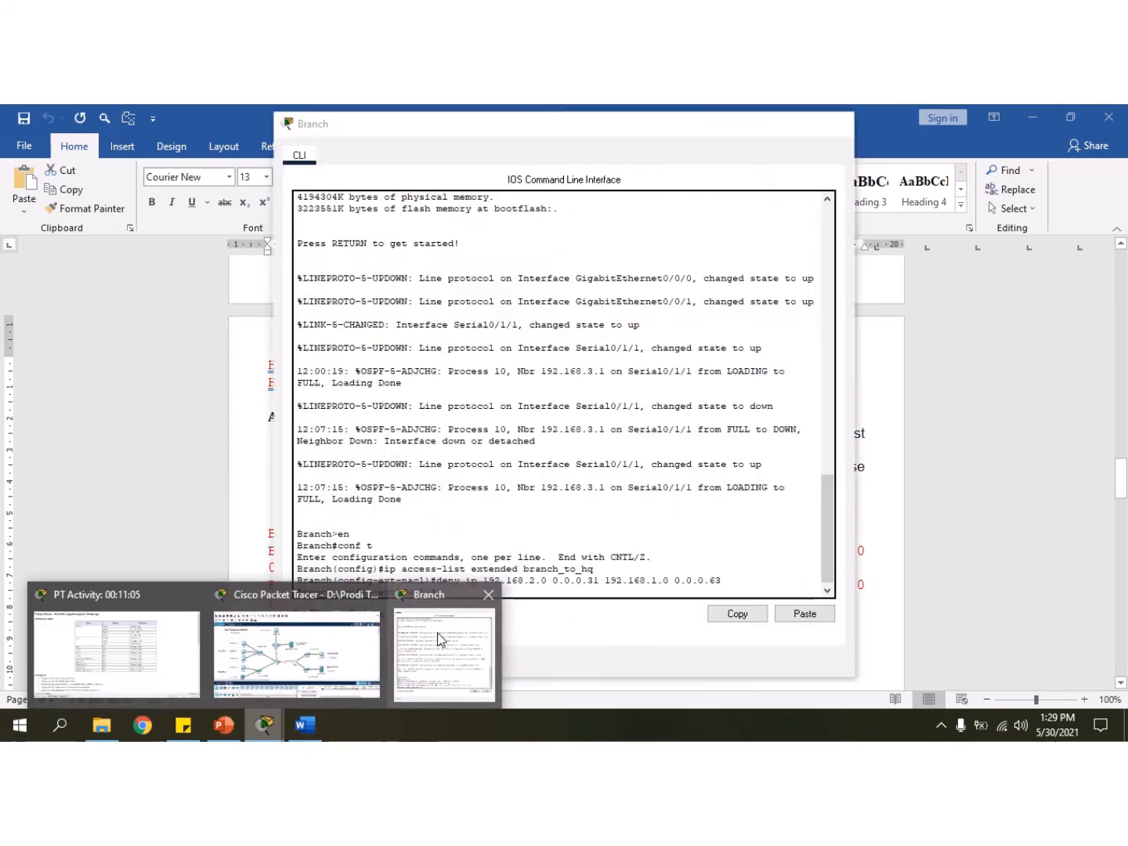
pyautogui.click(438, 638)
pyautogui.rightClick(501, 593)
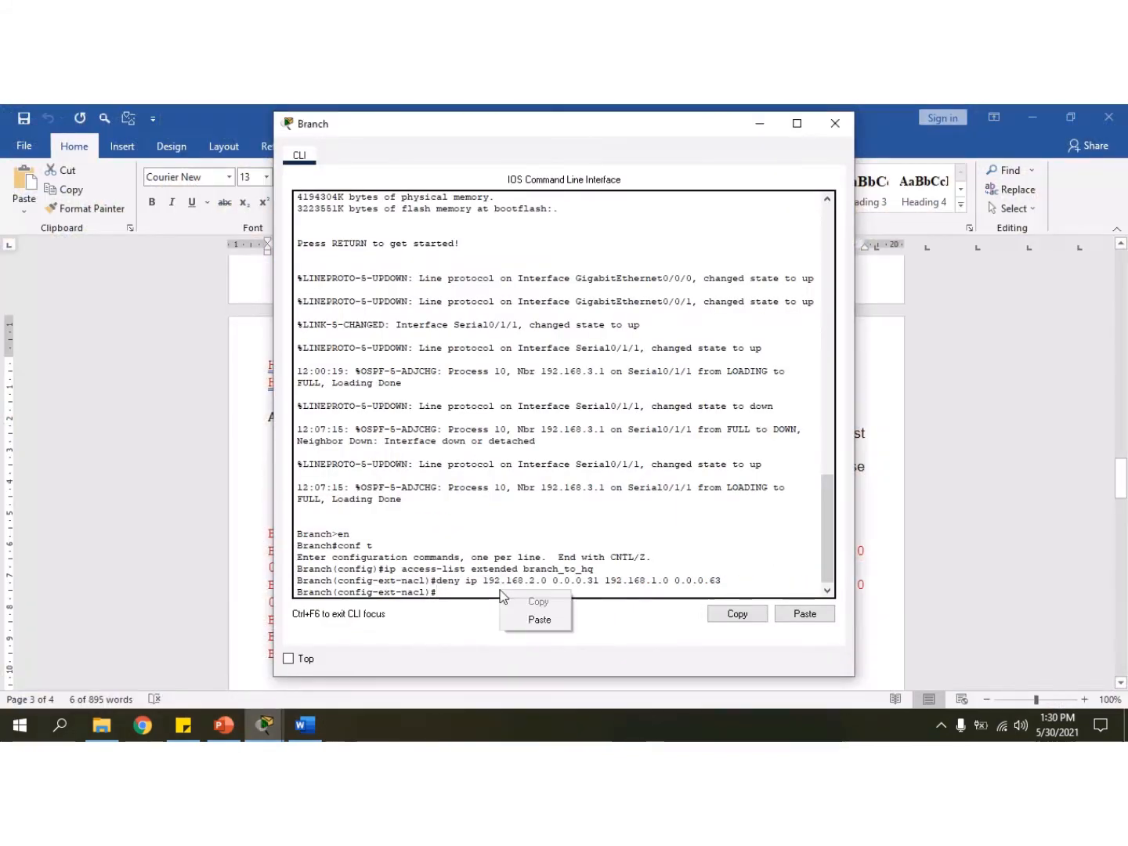
pyautogui.click(540, 620)
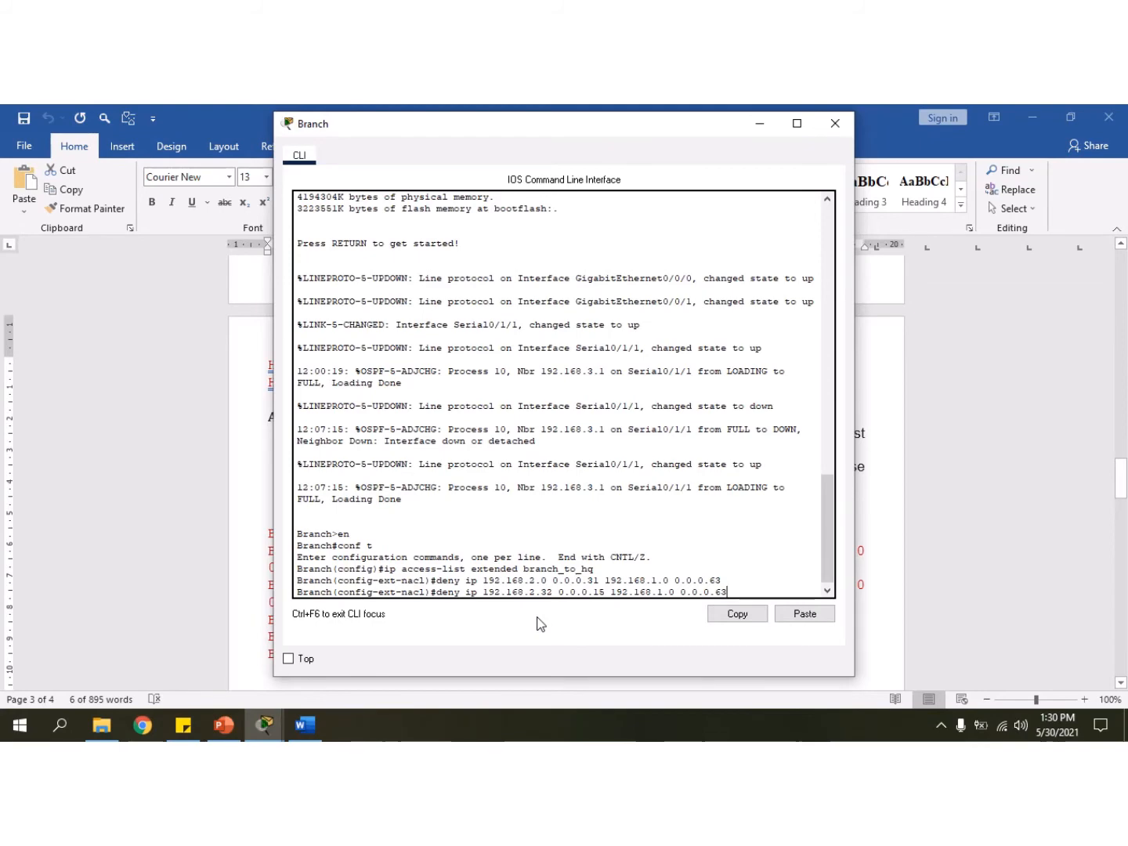
# Copy "permit ip any any" from the Word document and run it on Branch within the branch_to_hq ACL.
pyautogui.click(307, 723)
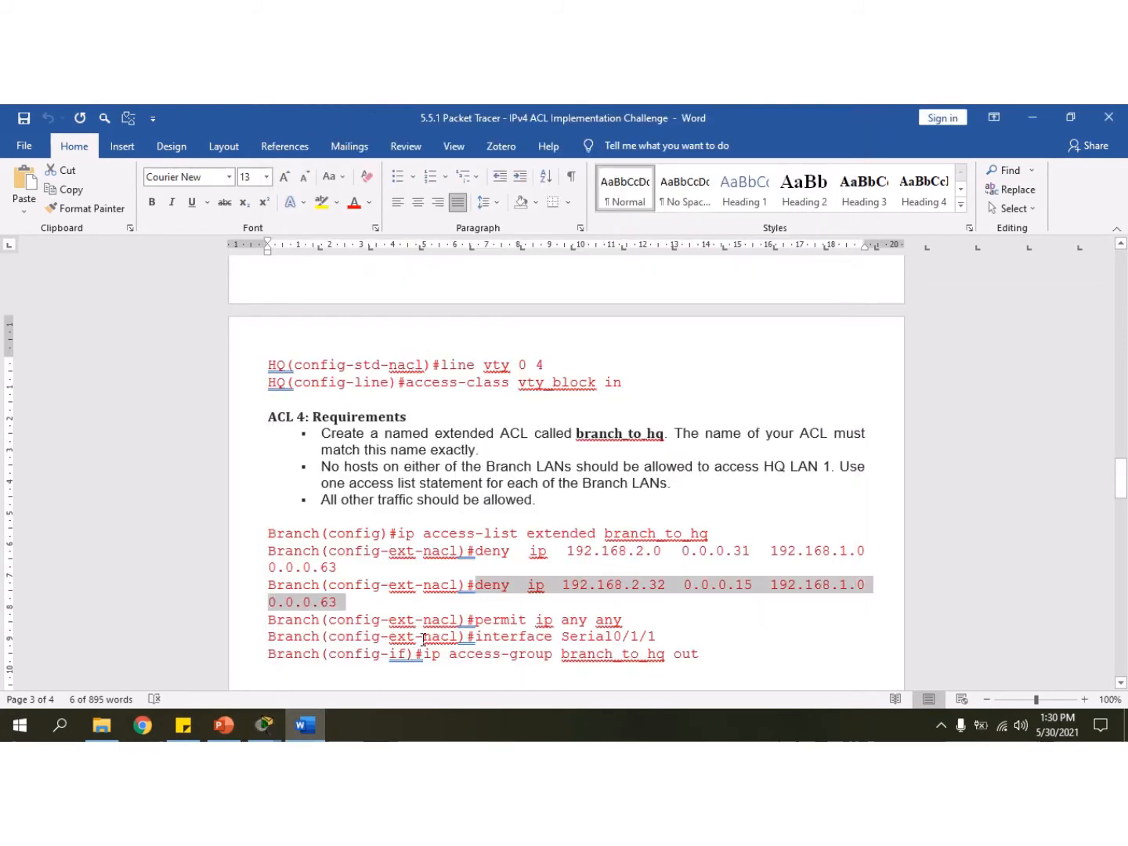
pyautogui.click(476, 619)
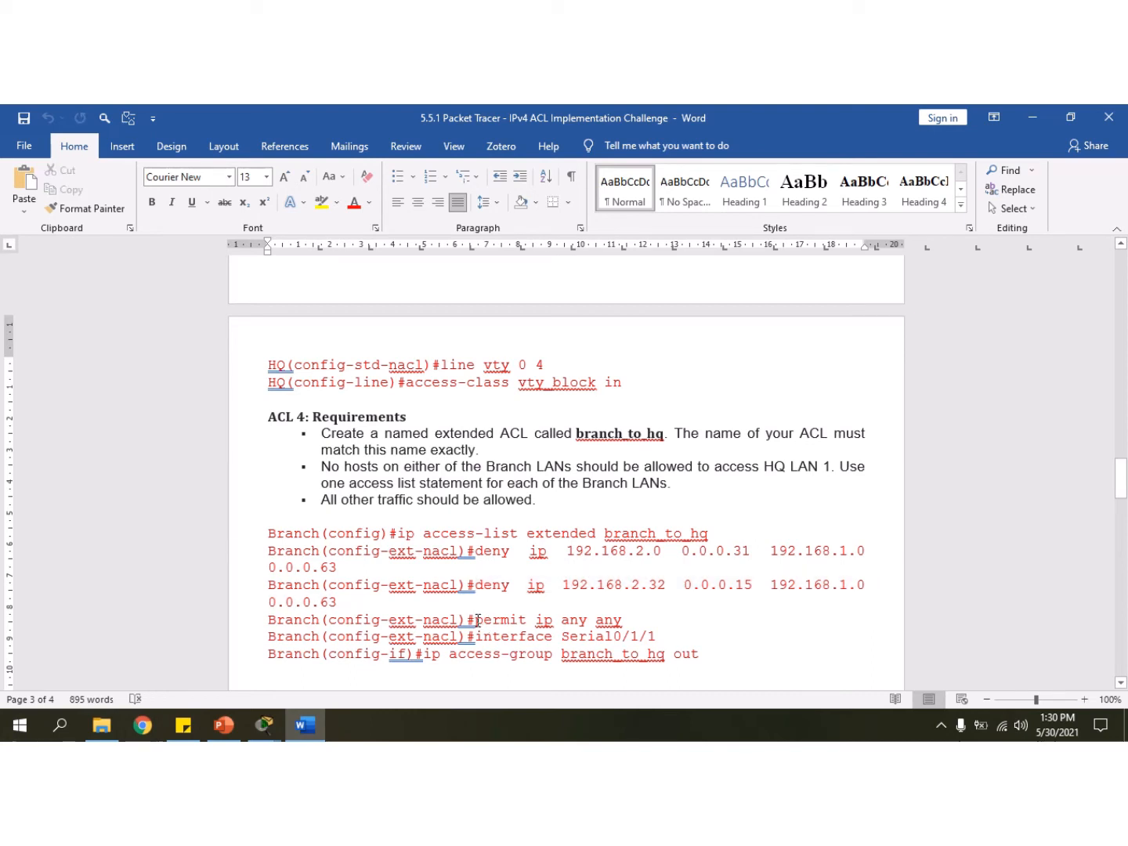
pyautogui.moveTo(477, 619); pyautogui.dragTo(624, 617)
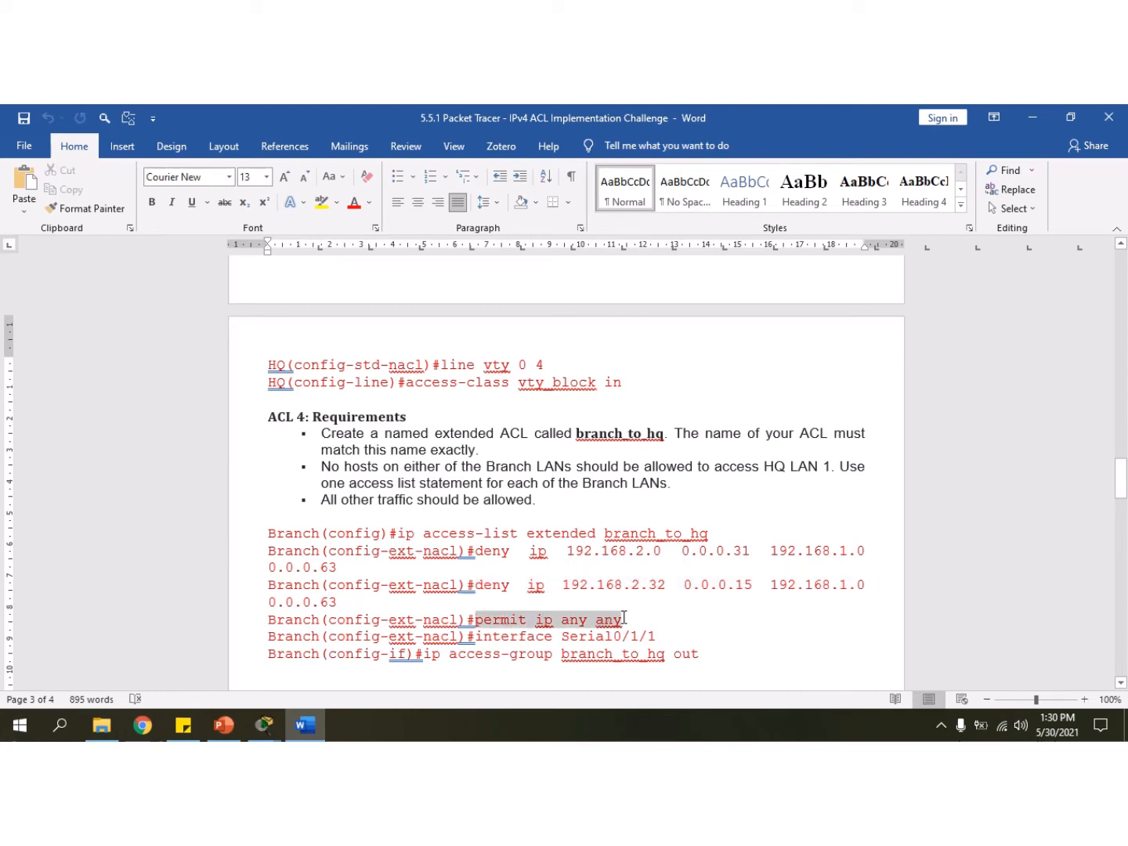
pyautogui.rightClick(624, 617)
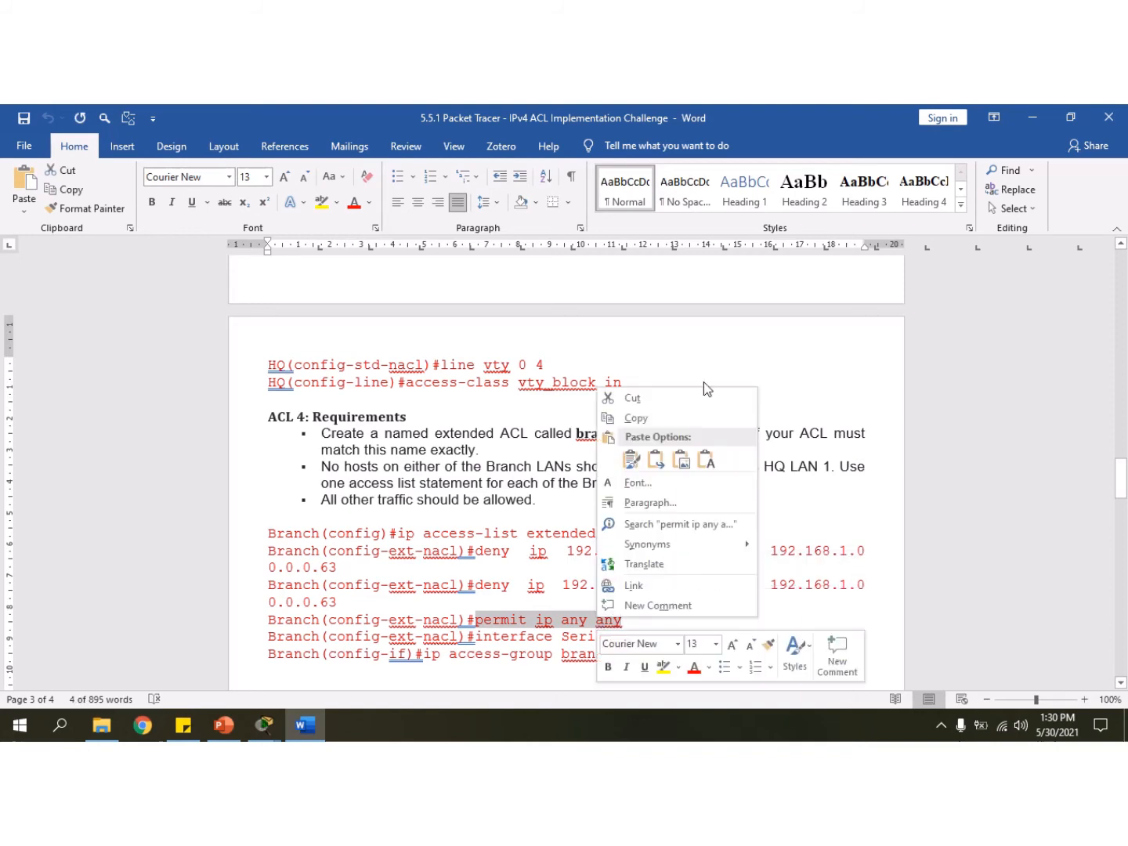
pyautogui.click(683, 421)
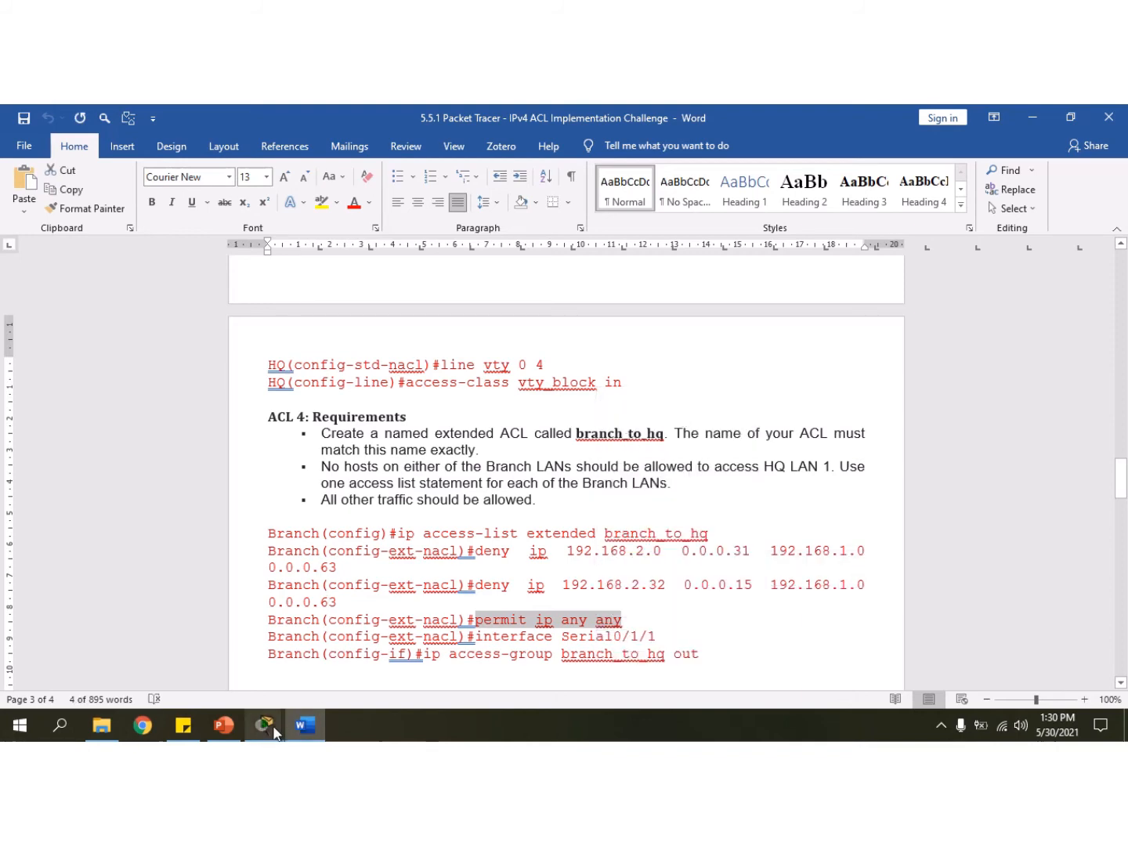
pyautogui.moveTo(276, 732)
pyautogui.click(447, 646)
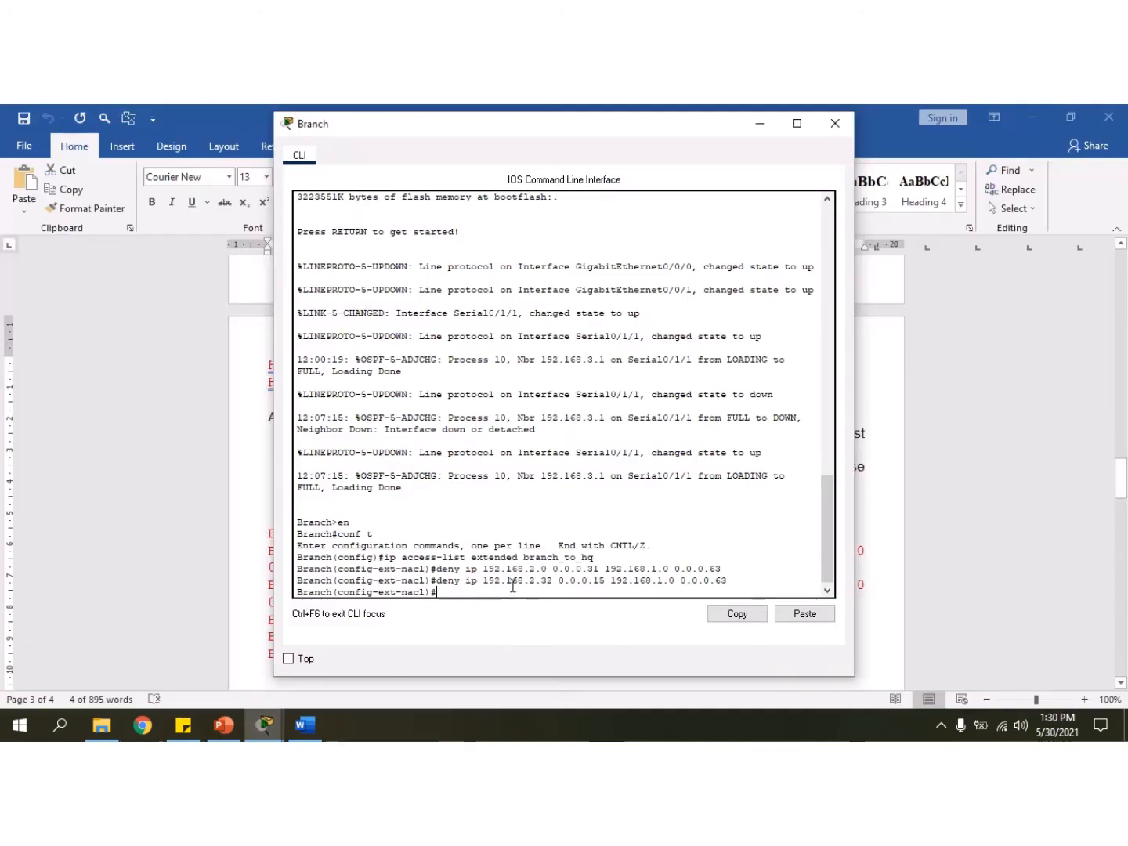
pyautogui.rightClick(513, 586)
pyautogui.click(548, 619)
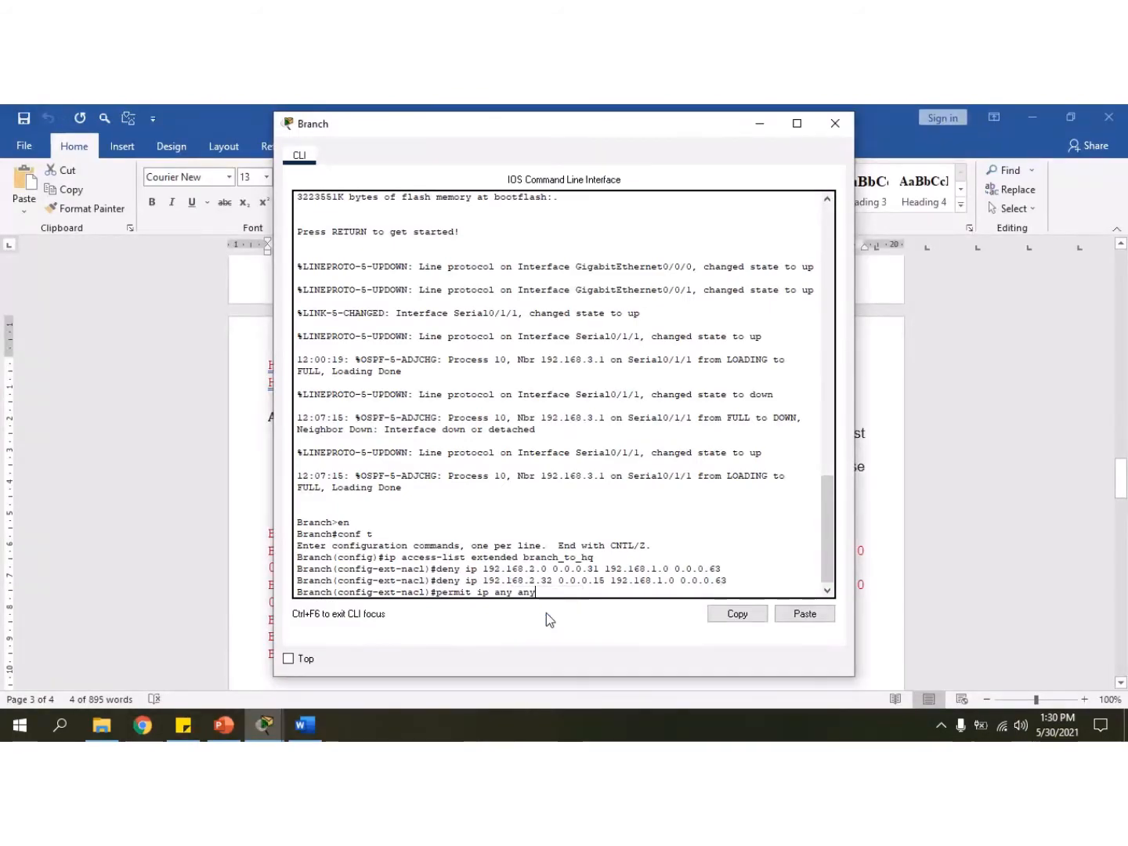
pyautogui.press('Return')
# Copy "interface Serial0/1/1" from the Word document and run it on Branch to enter that interface's configuration mode.
pyautogui.click(303, 726)
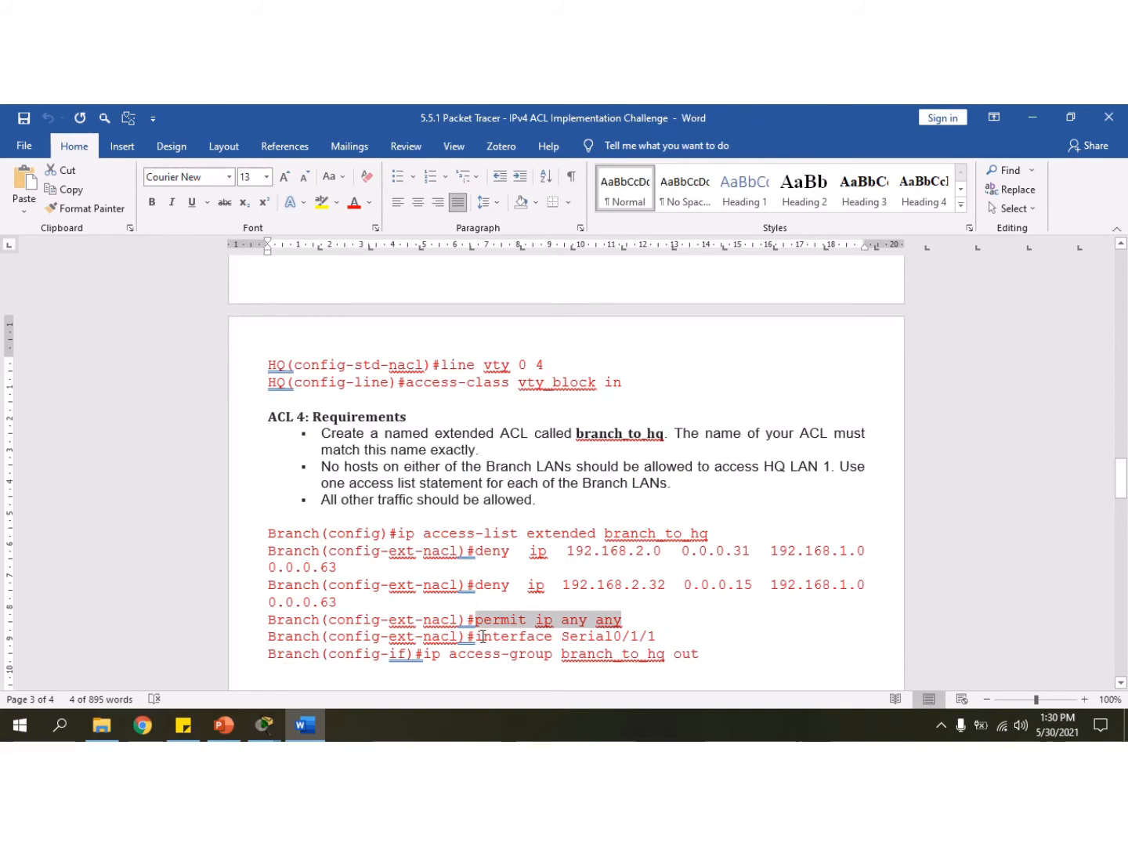
pyautogui.click(519, 636)
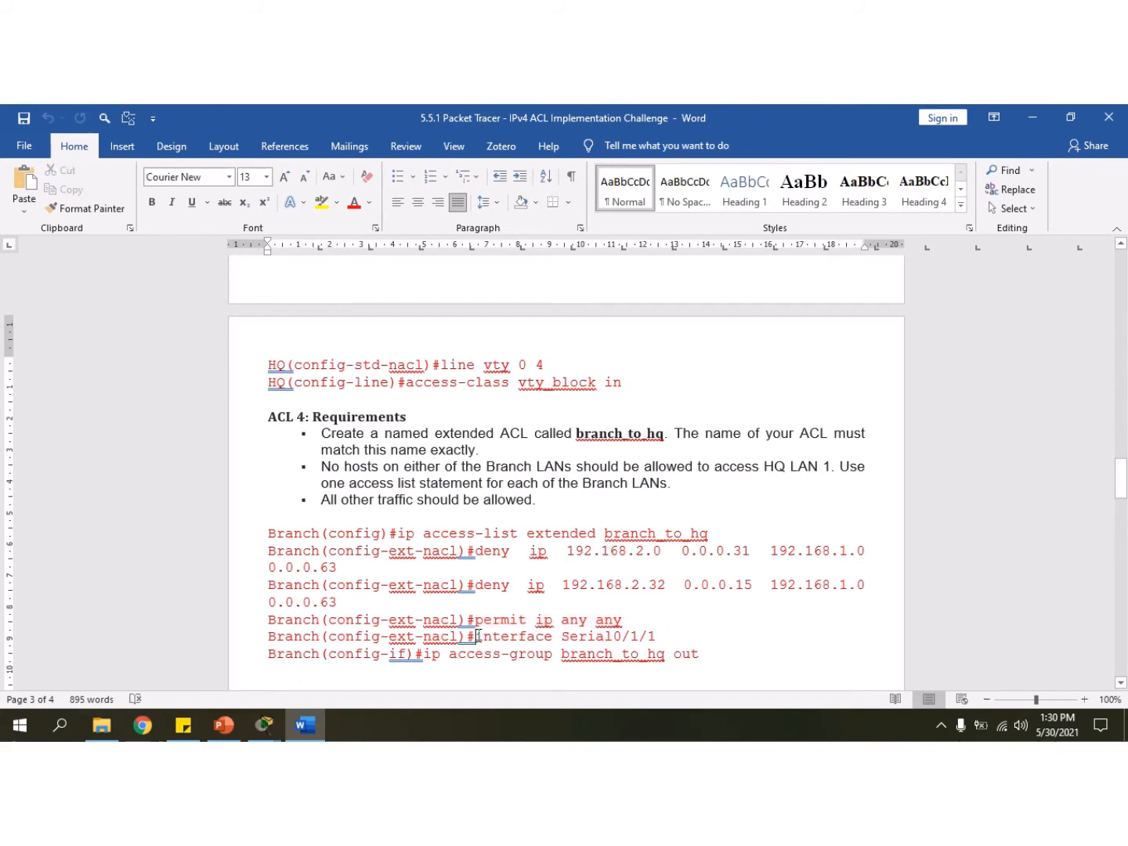
pyautogui.moveTo(475, 637); pyautogui.dragTo(666, 637)
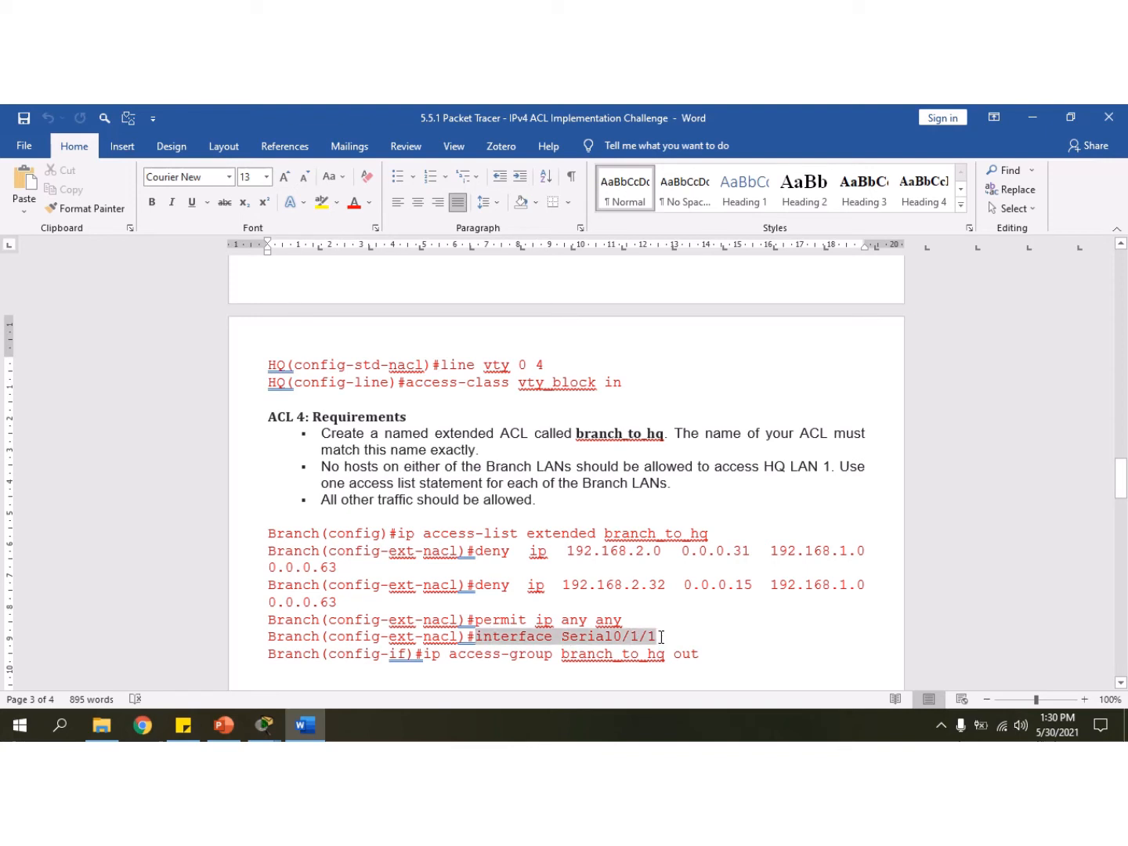
pyautogui.rightClick(653, 638)
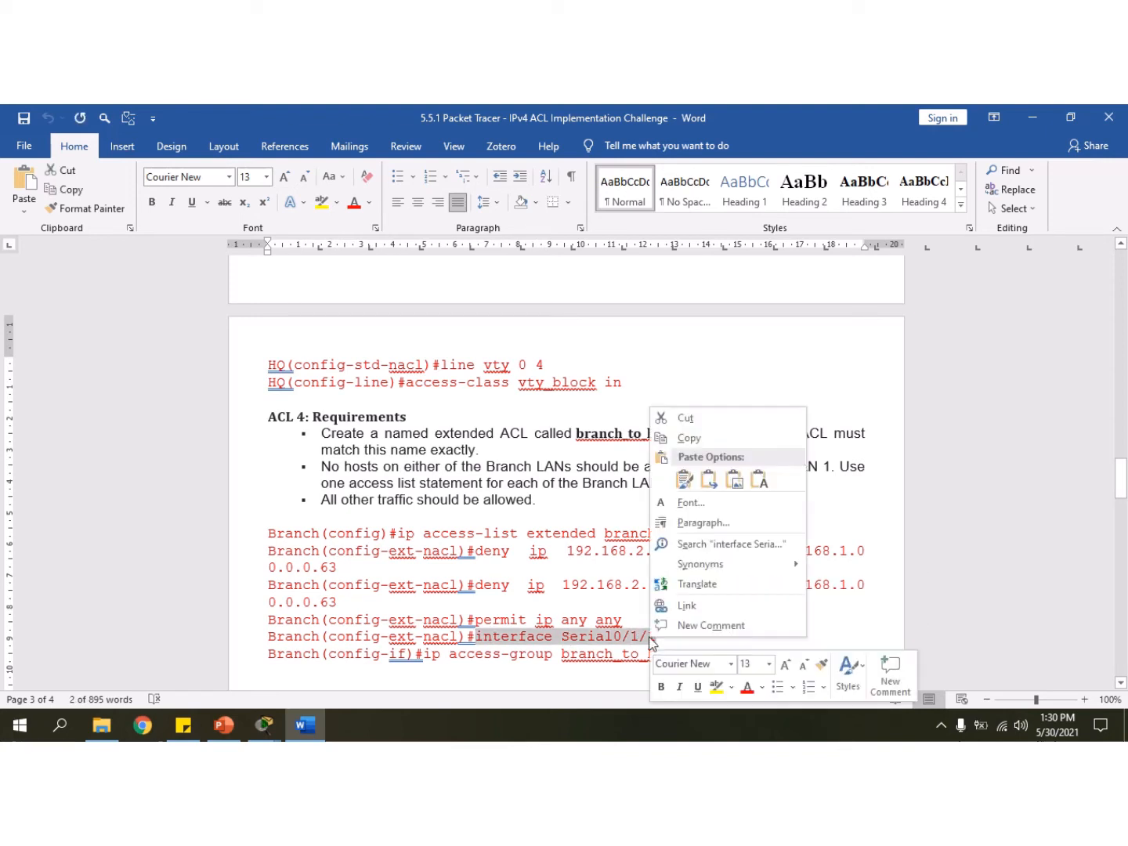
pyautogui.click(743, 441)
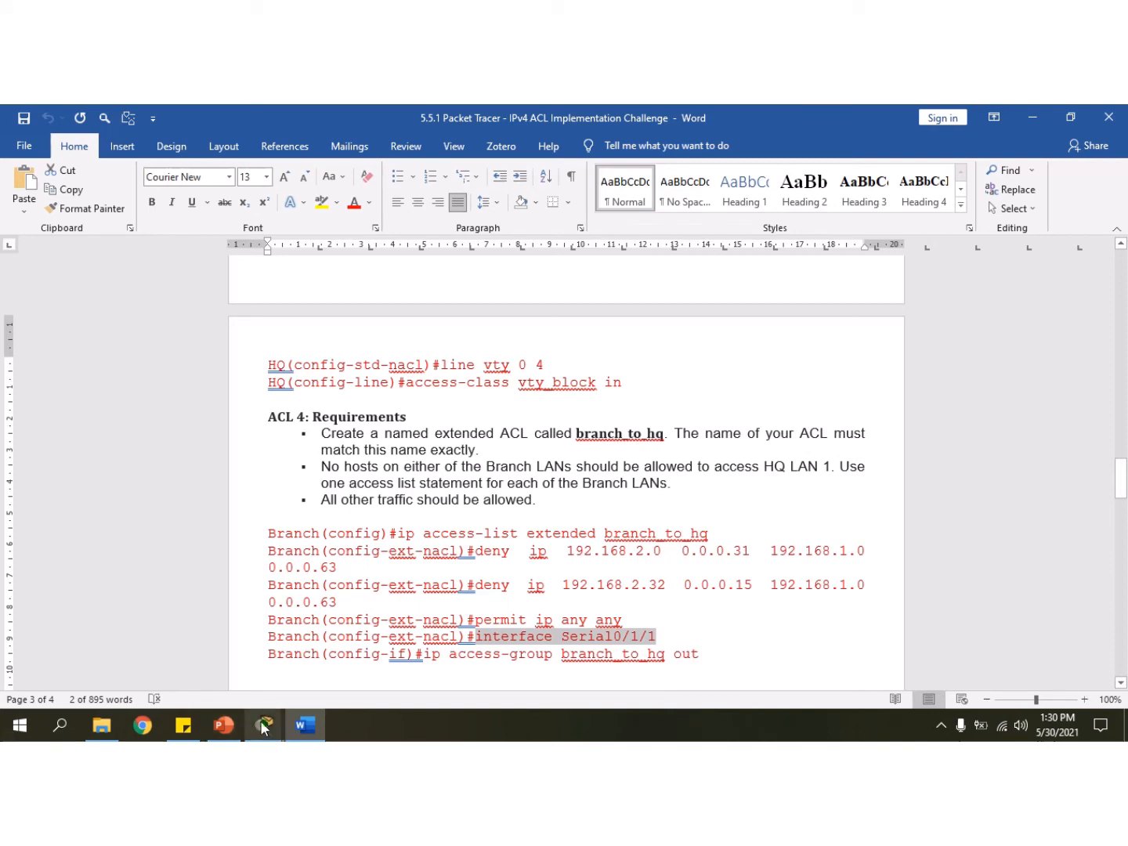
pyautogui.moveTo(263, 727)
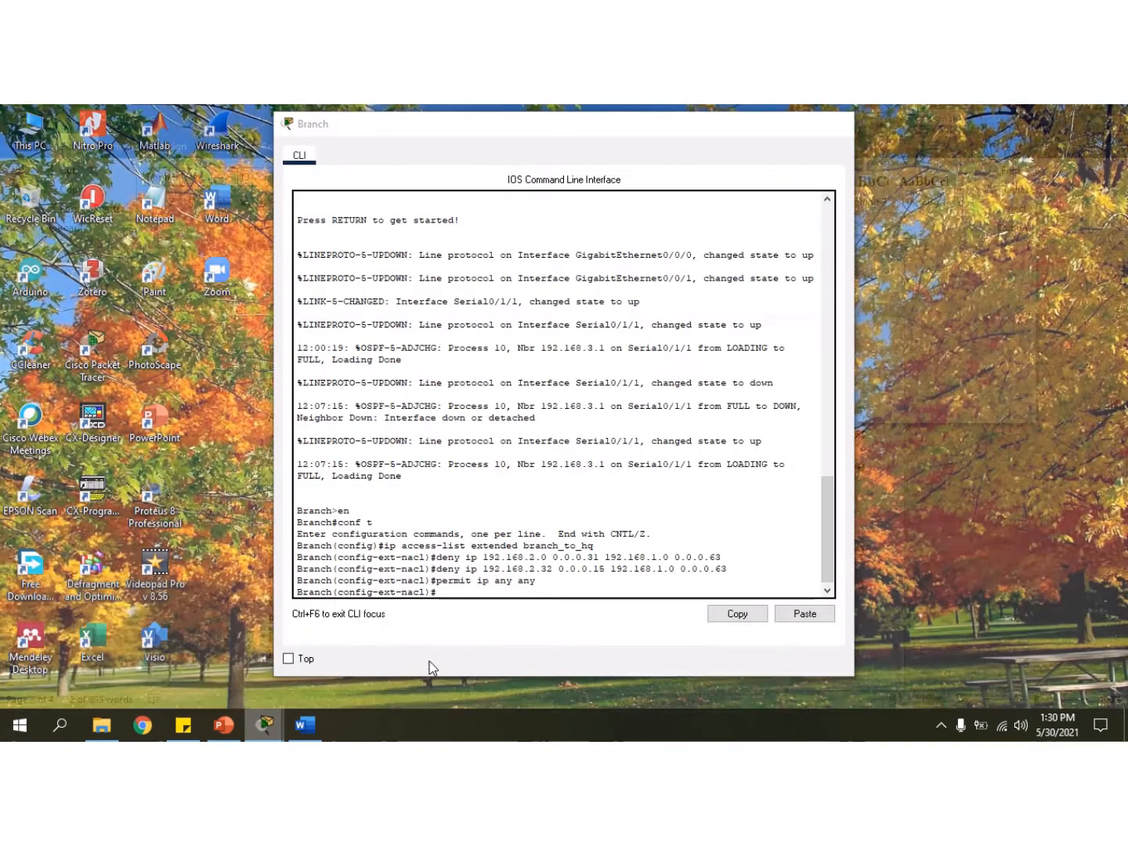
pyautogui.click(439, 642)
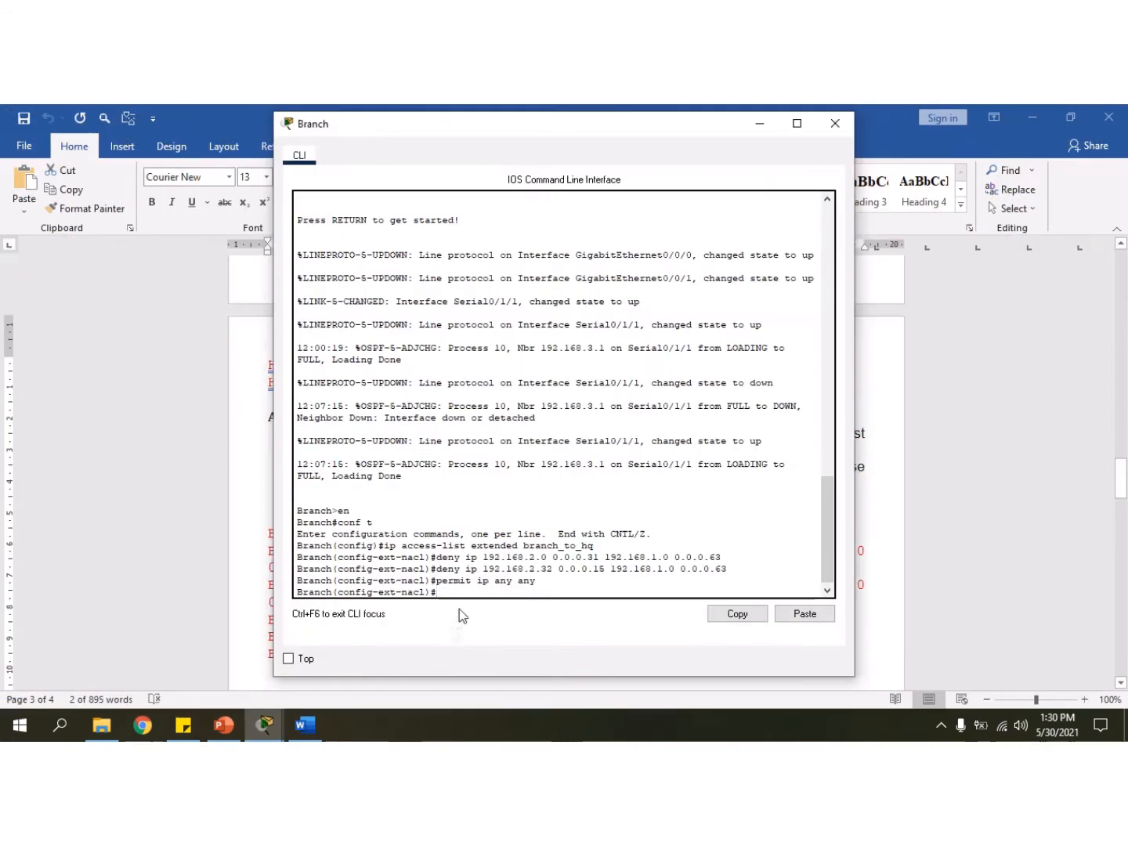
pyautogui.rightClick(463, 589)
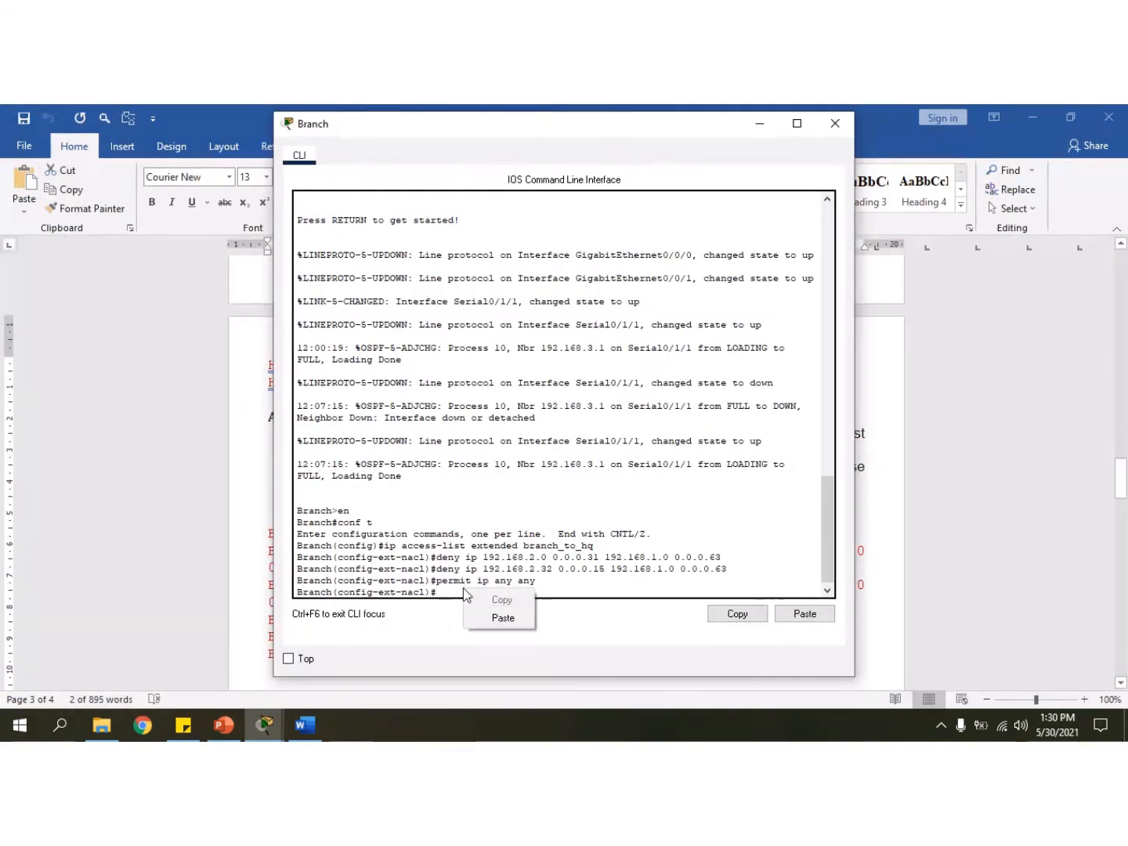
pyautogui.click(504, 618)
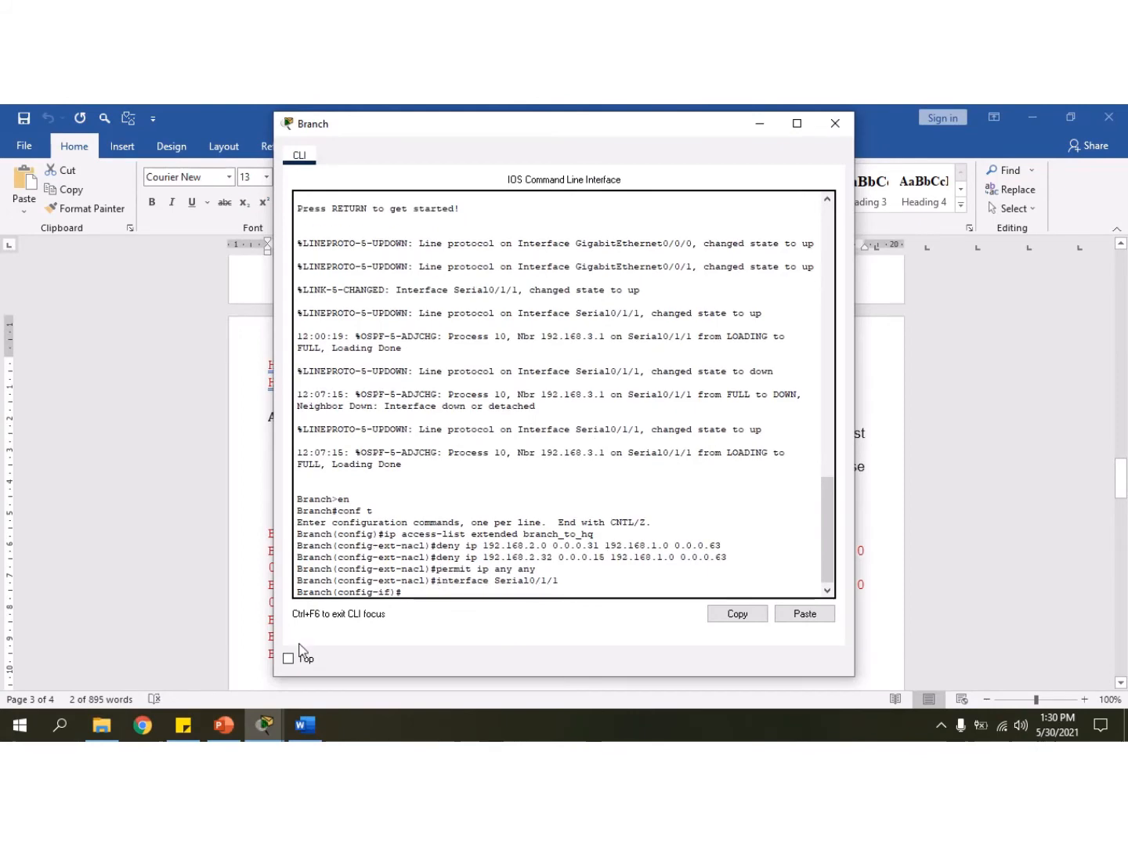
# Copy "ip access-group branch_to_hq out" from the Word document and run it on Branch to apply the ACL outbound on Serial0/1/1.
pyautogui.click(232, 662)
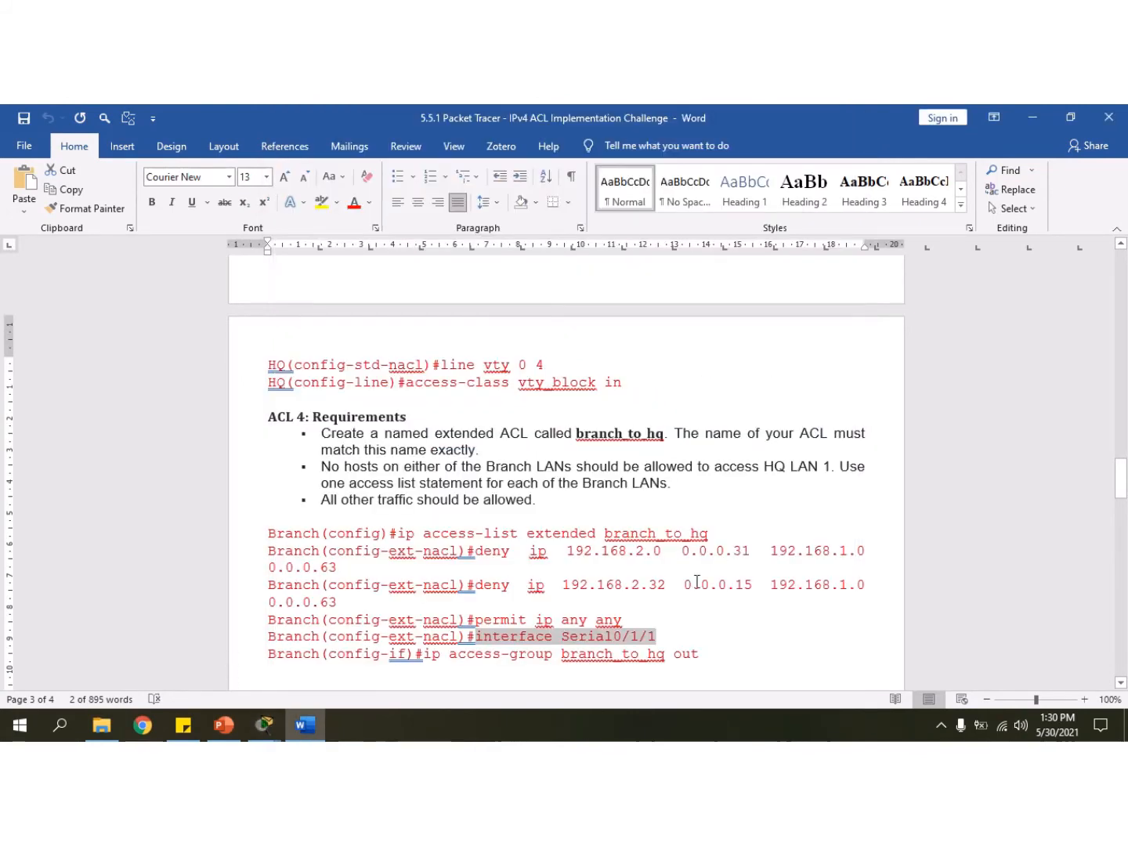
pyautogui.moveTo(1122, 483); pyautogui.dragTo(1122, 496)
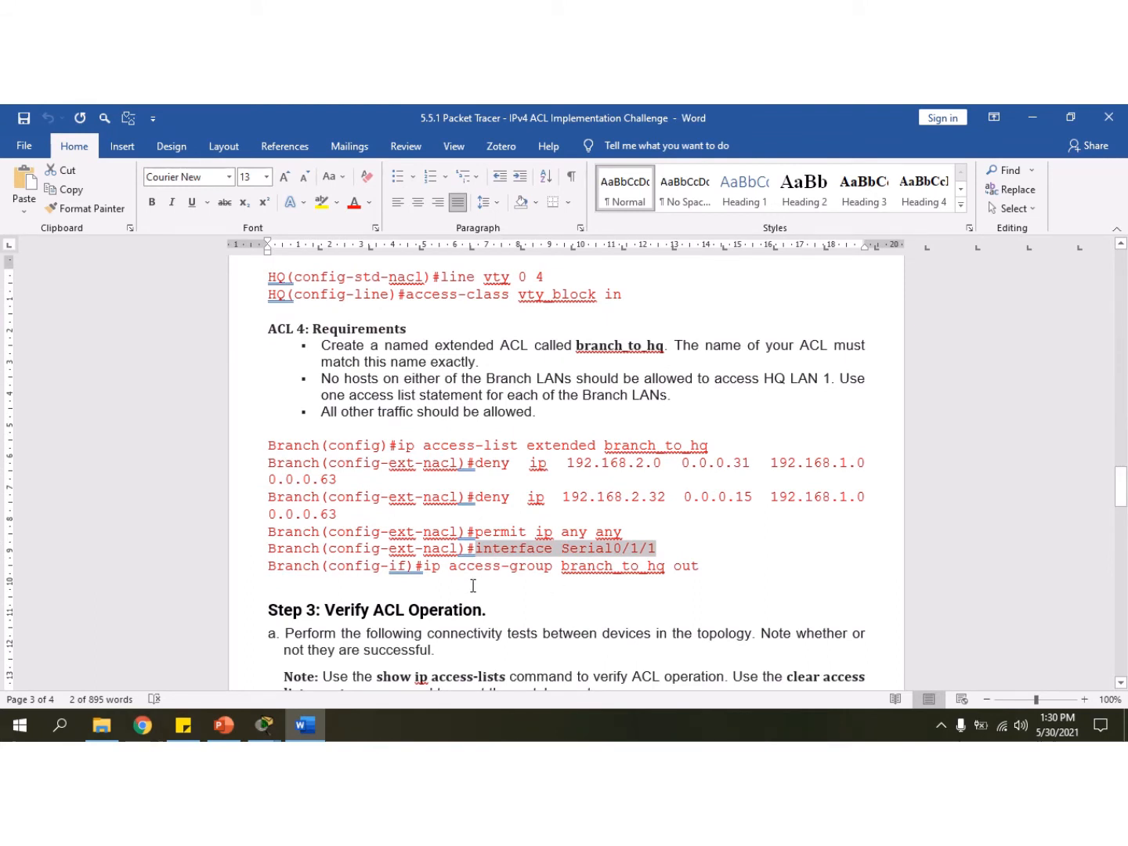
pyautogui.click(426, 566)
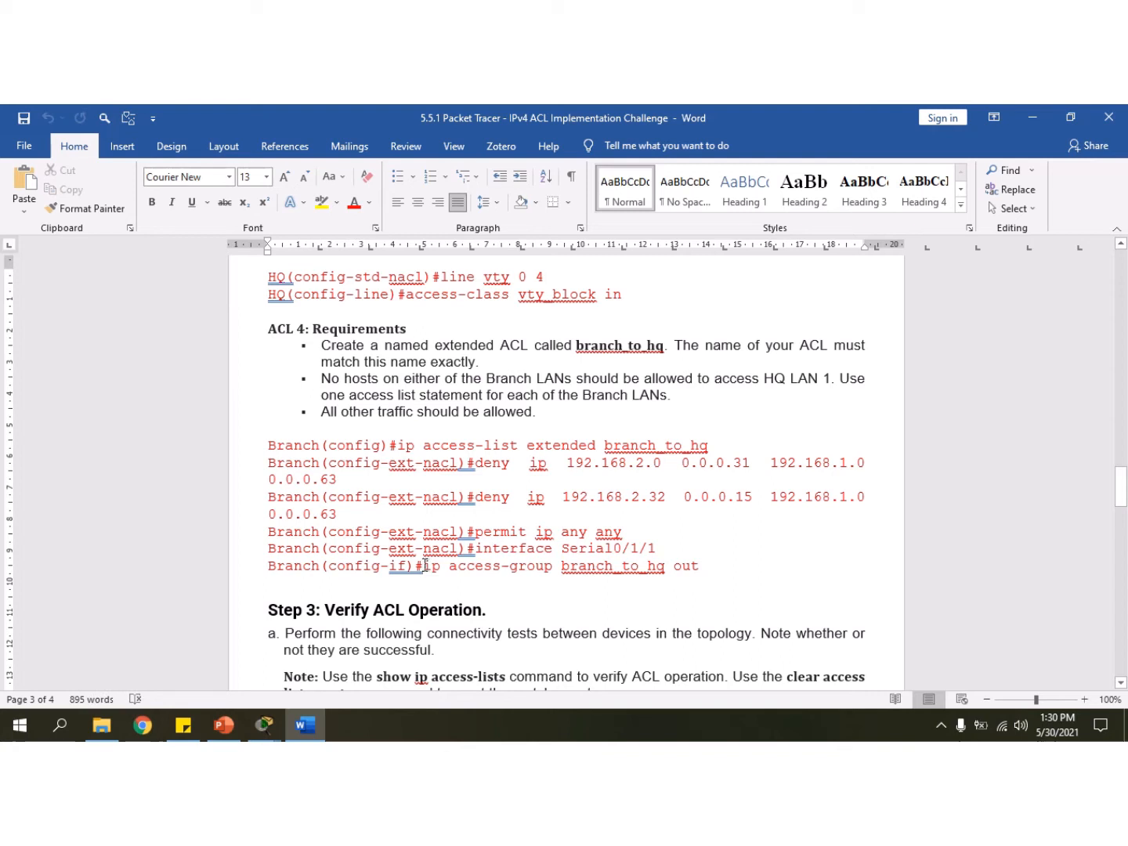
pyautogui.moveTo(424, 565); pyautogui.dragTo(525, 580)
pyautogui.moveTo(673, 566); pyautogui.dragTo(696, 566)
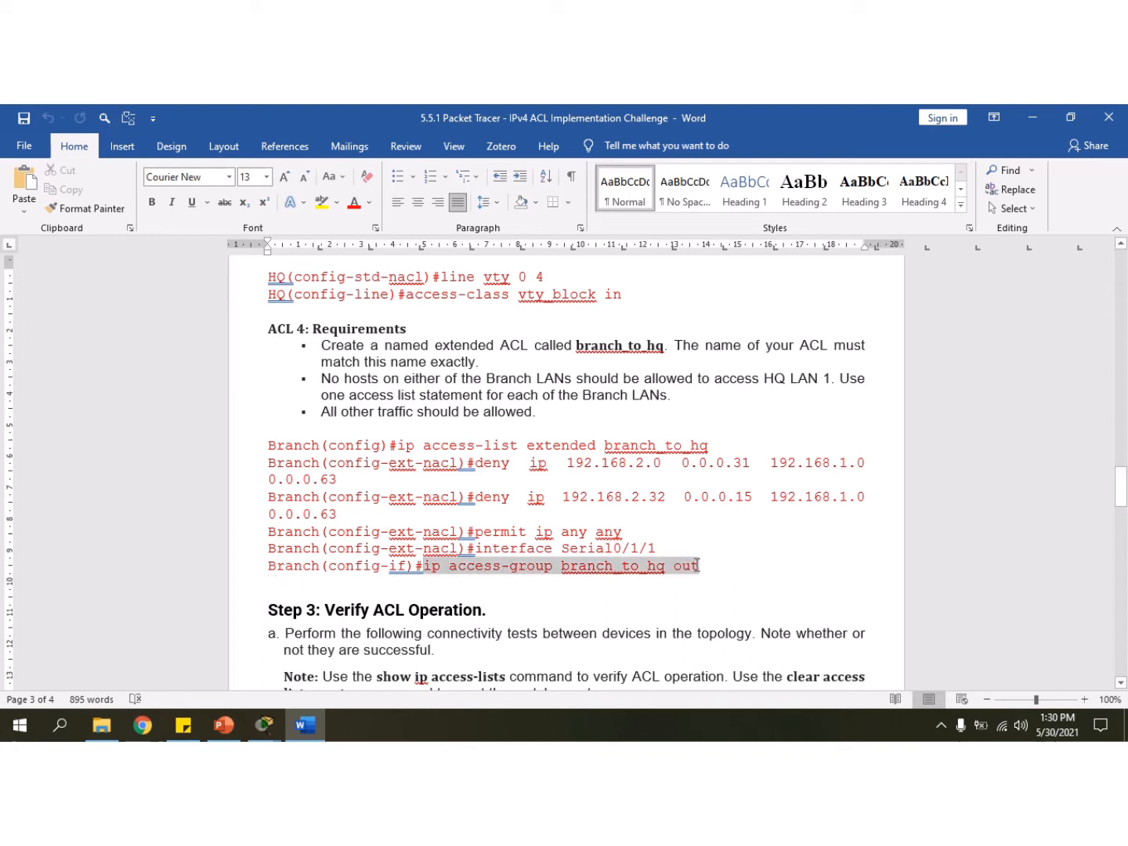
pyautogui.rightClick(666, 572)
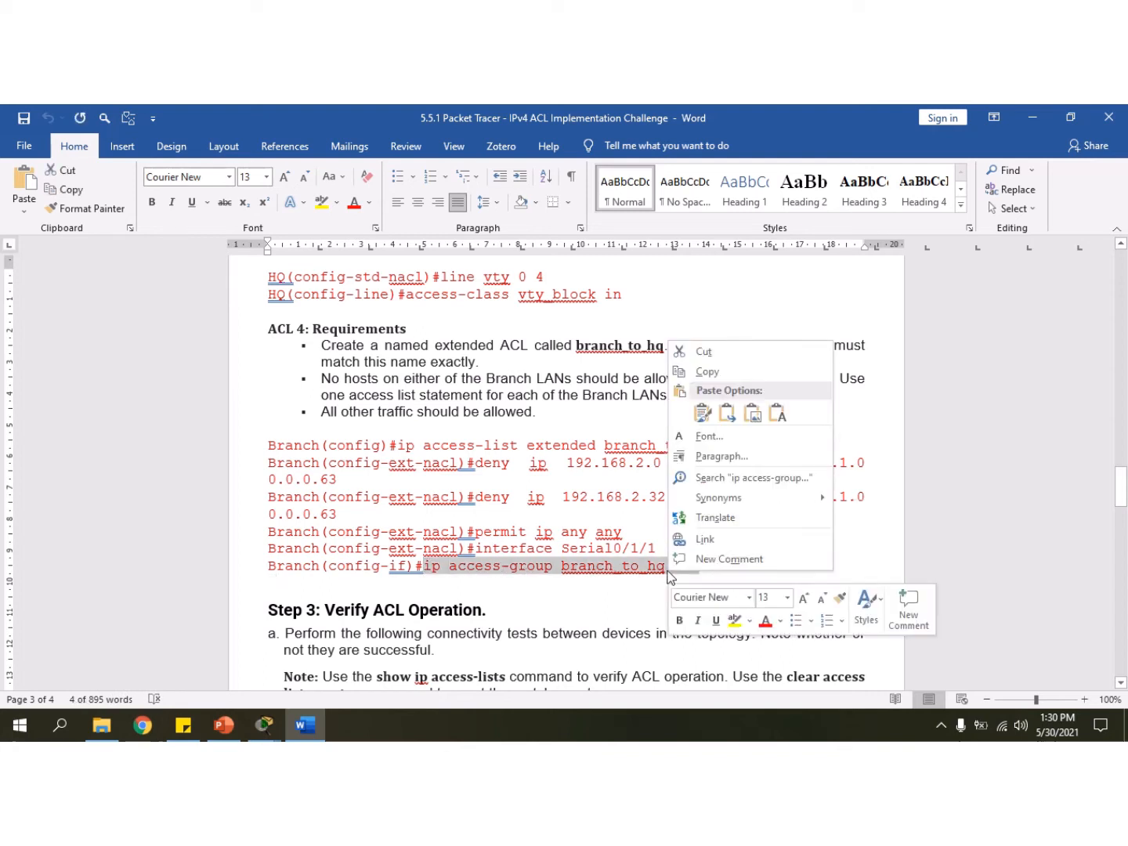
pyautogui.click(720, 371)
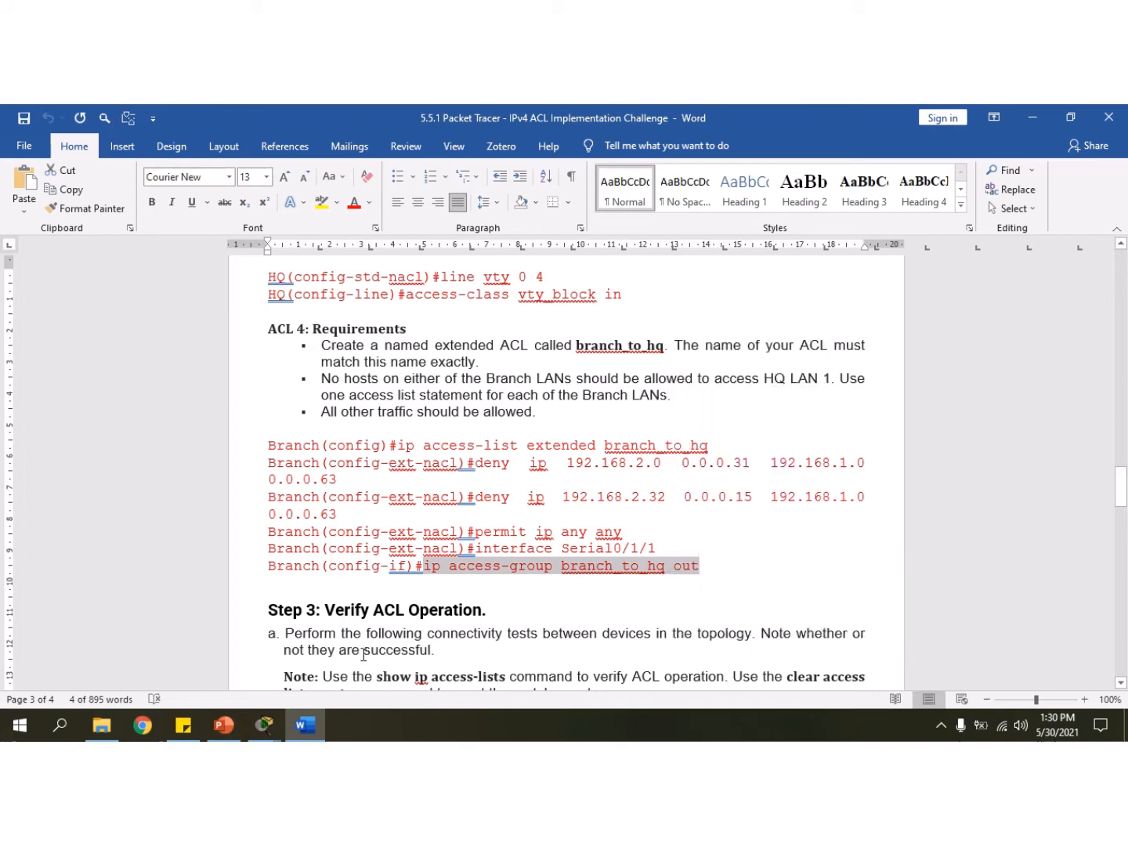
pyautogui.click(277, 733)
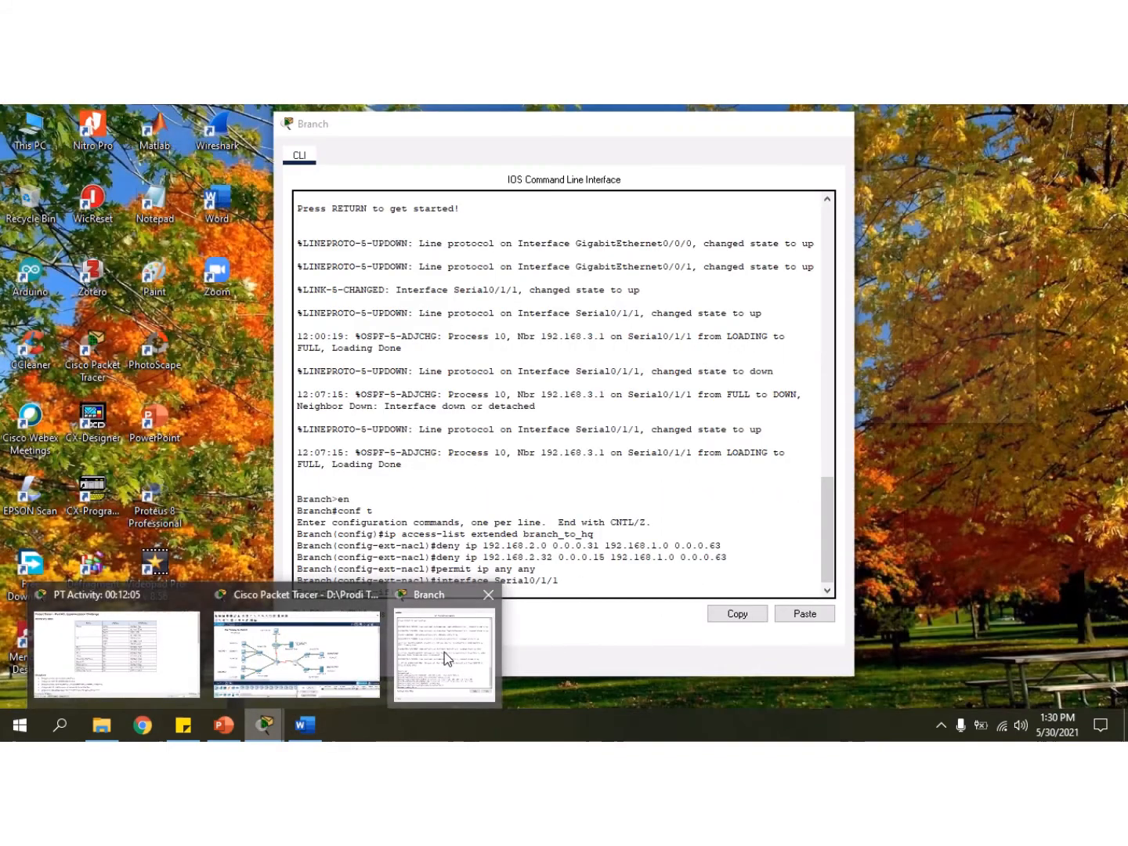
pyautogui.click(444, 652)
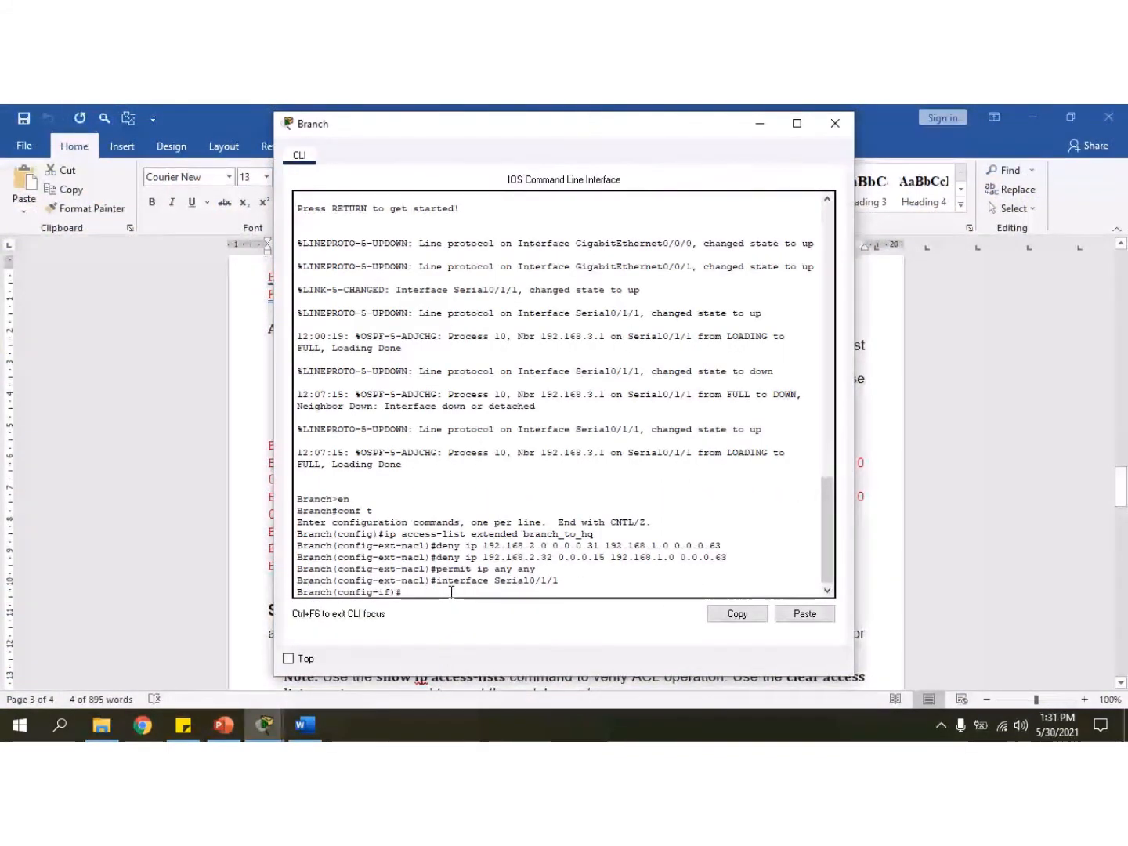
pyautogui.rightClick(452, 593)
pyautogui.click(490, 623)
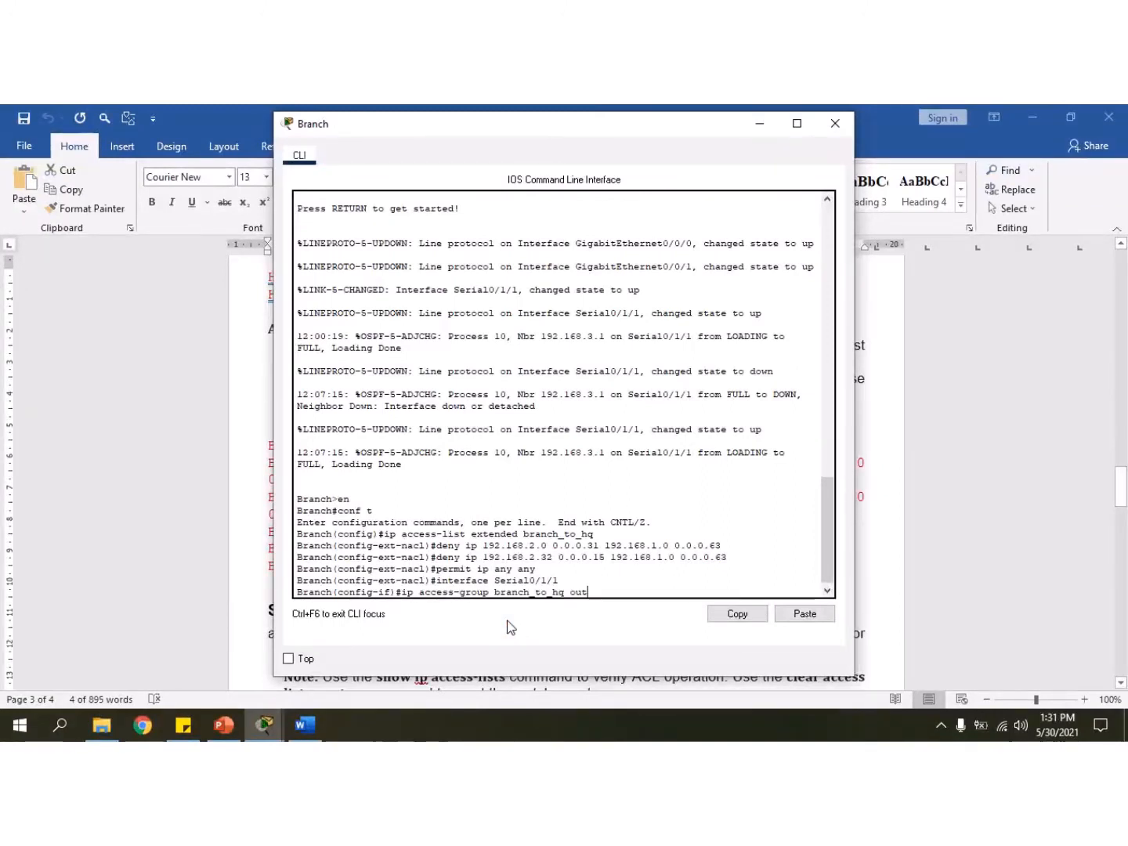
pyautogui.press('Return')
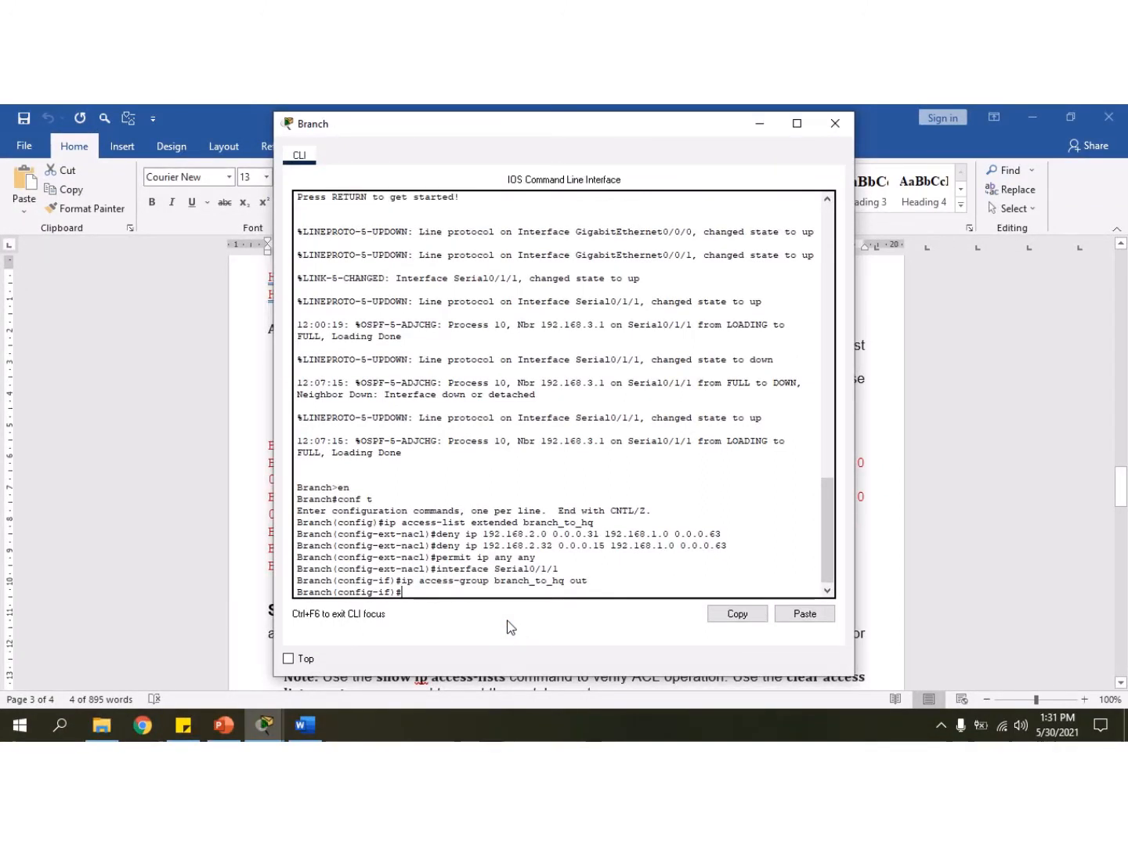
# Leave configuration mode on Branch with "end" and close the router's CLI window.
pyautogui.write('end')
pyautogui.press('Return')
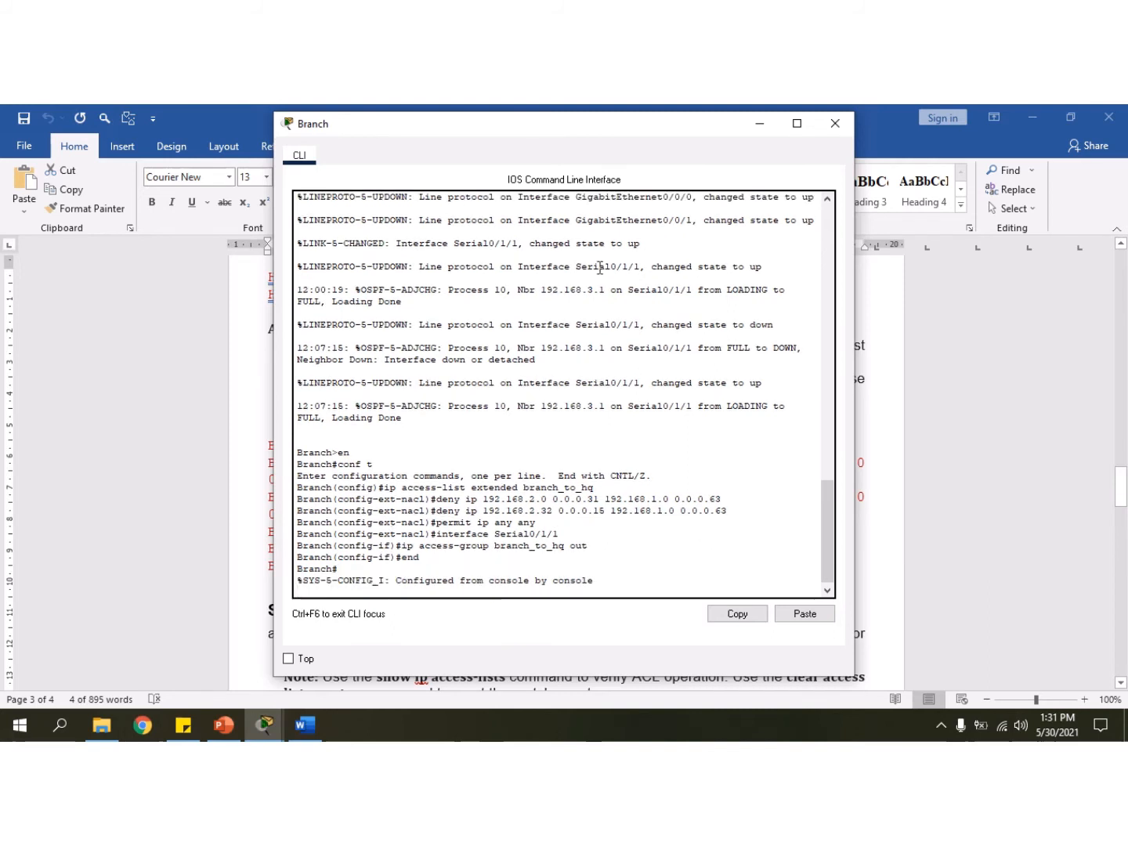
pyautogui.click(835, 123)
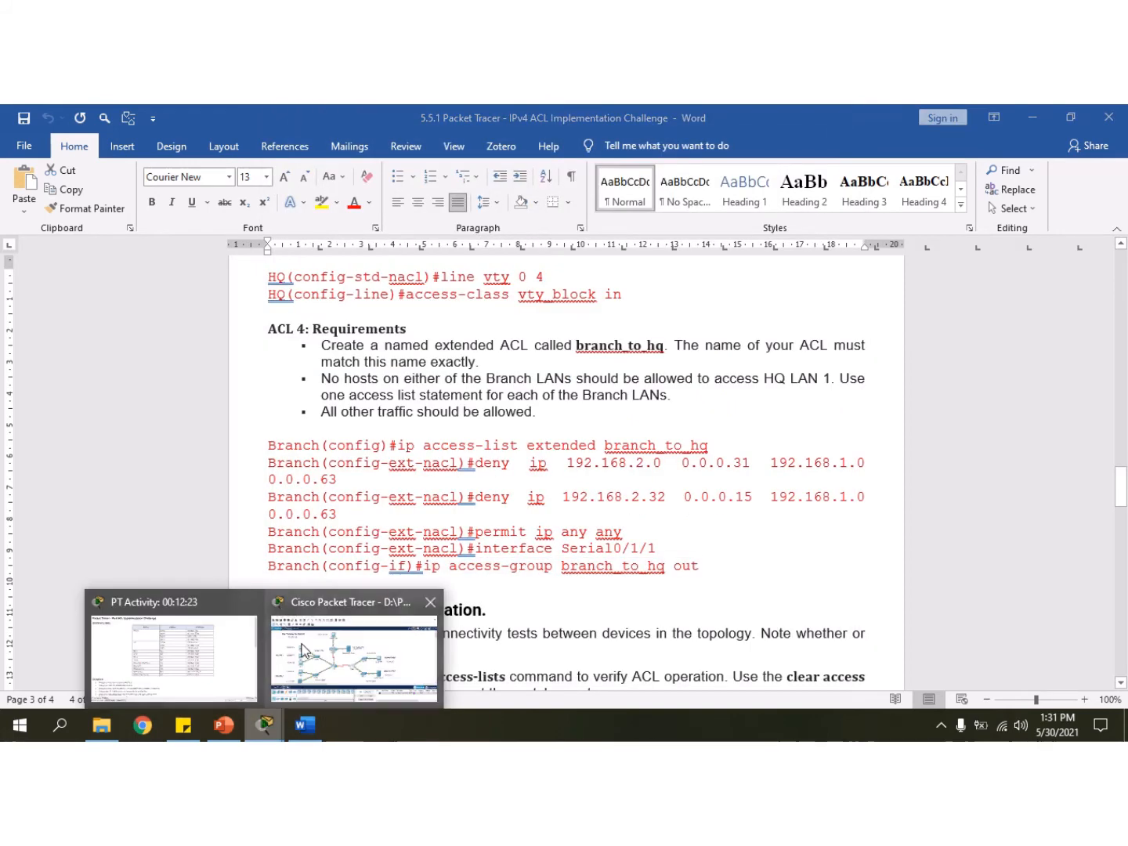
# Check the Packet Tracer activity's results, review the assessment items for each ACL and its placement, and close the results.
pyautogui.click(334, 643)
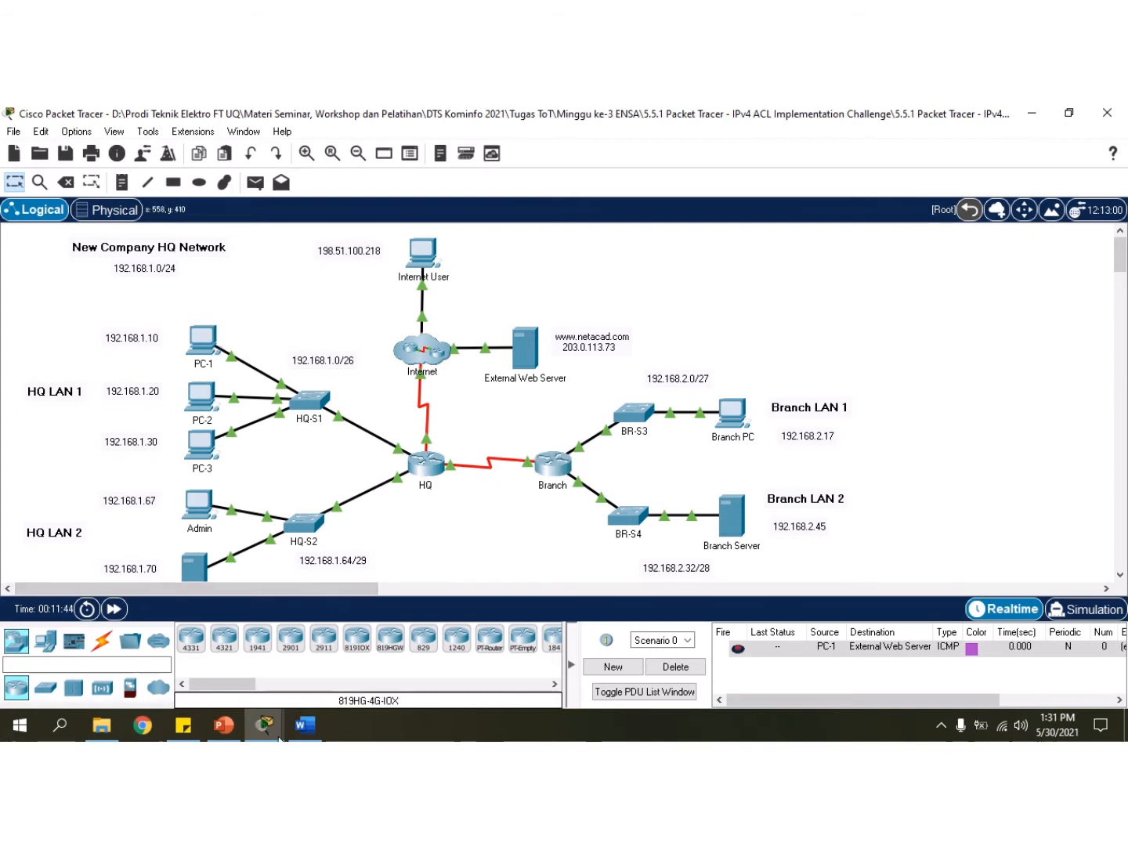
pyautogui.click(264, 724)
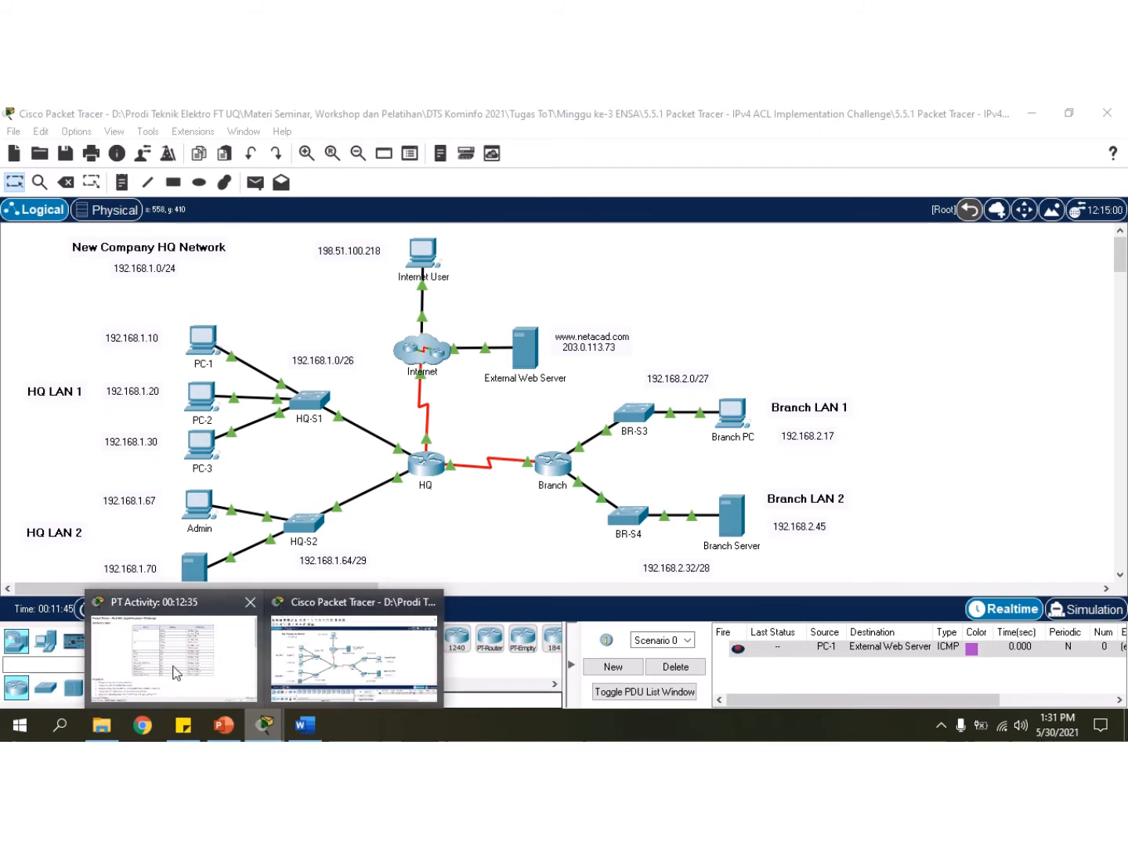
pyautogui.click(236, 654)
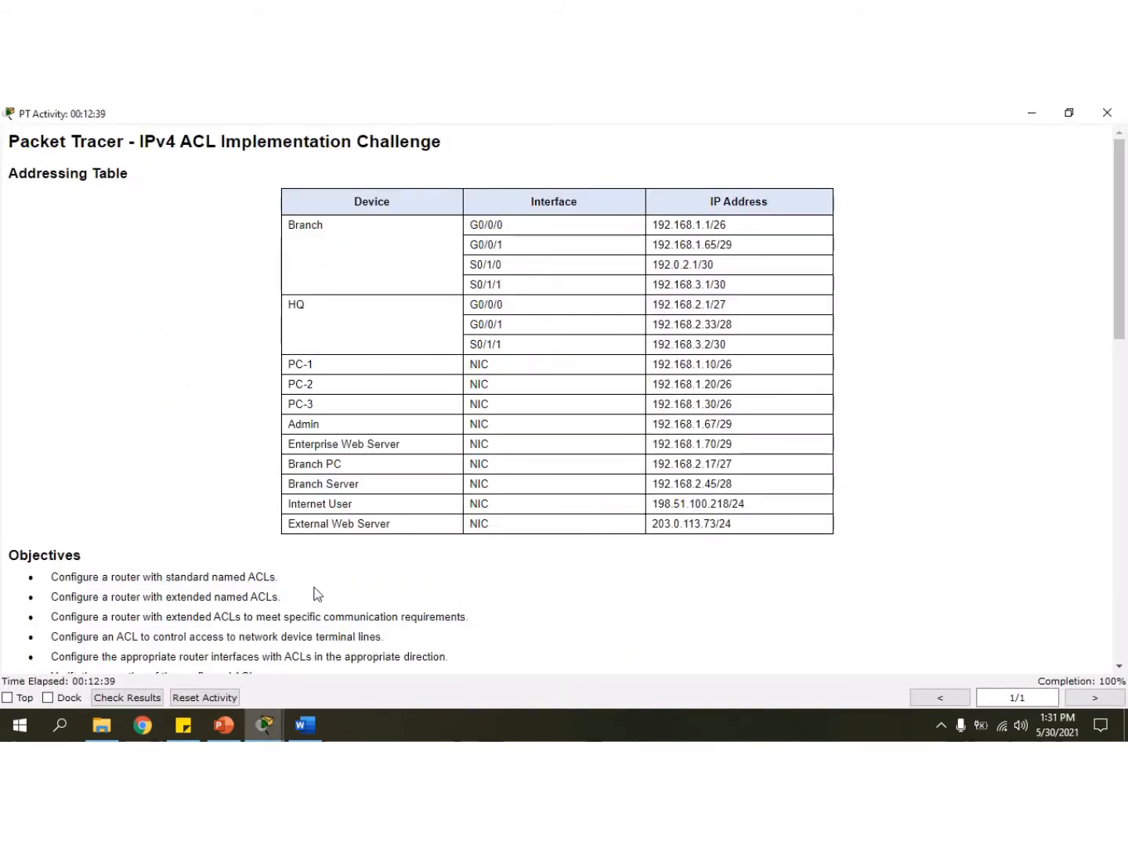
pyautogui.click(144, 699)
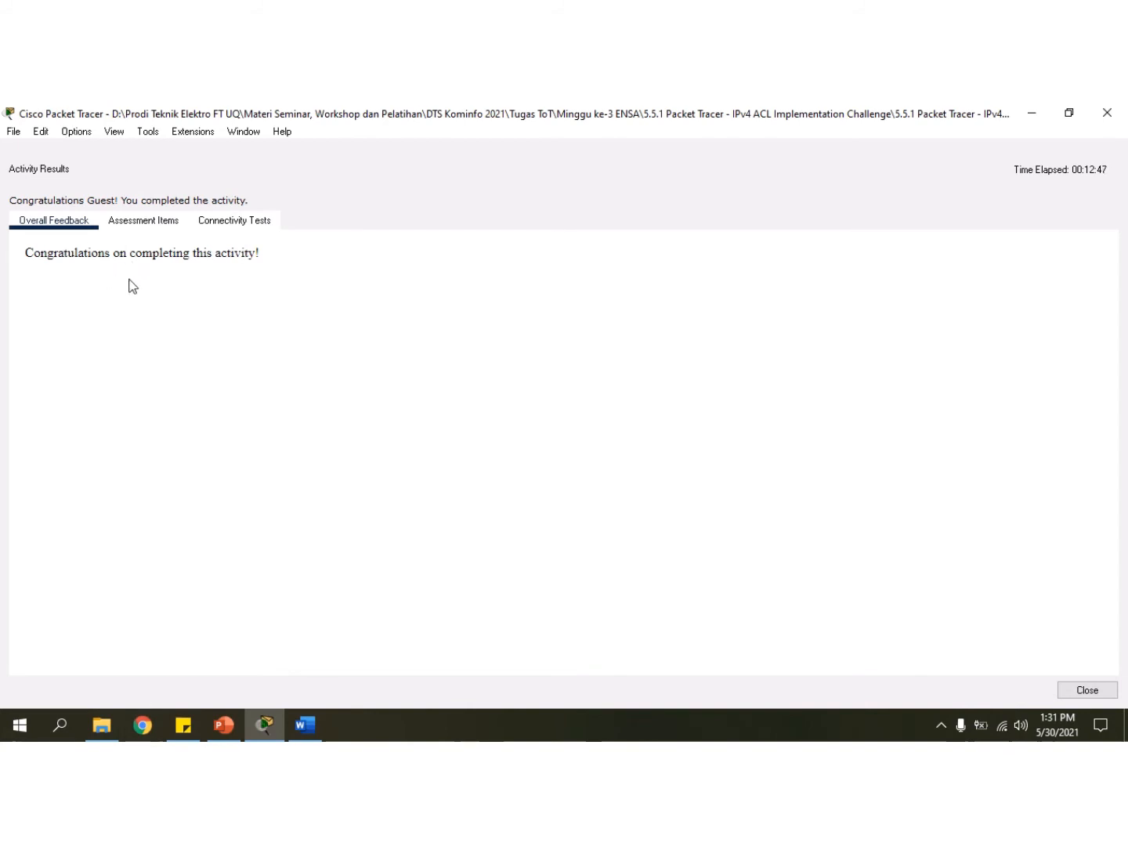
pyautogui.click(160, 229)
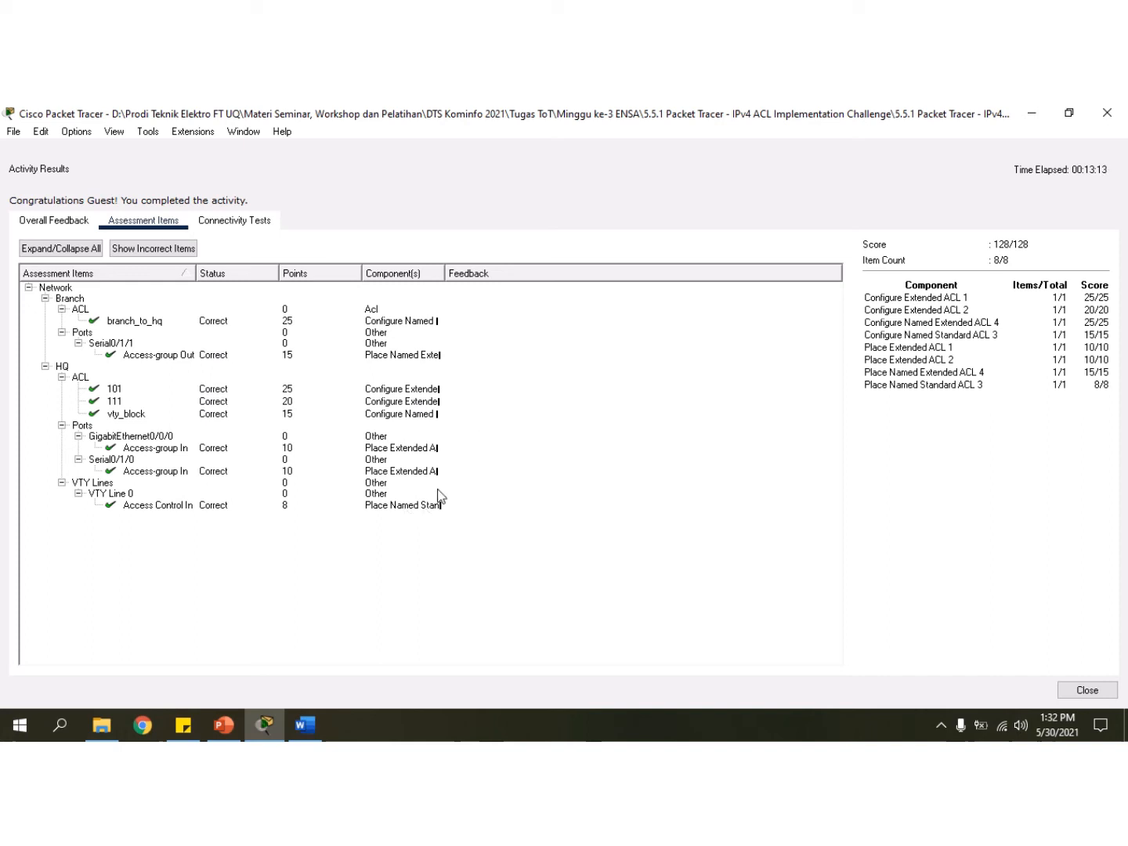
pyautogui.click(1118, 112)
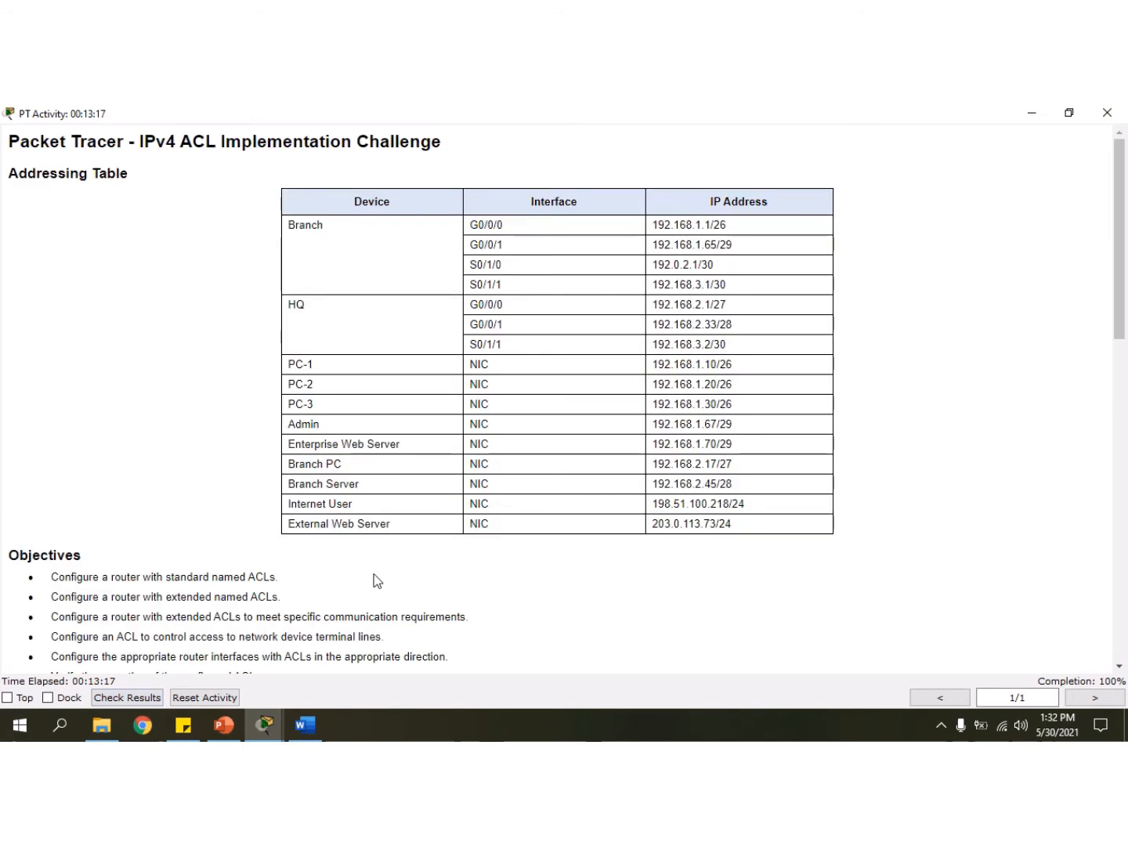
pyautogui.moveTo(263, 734)
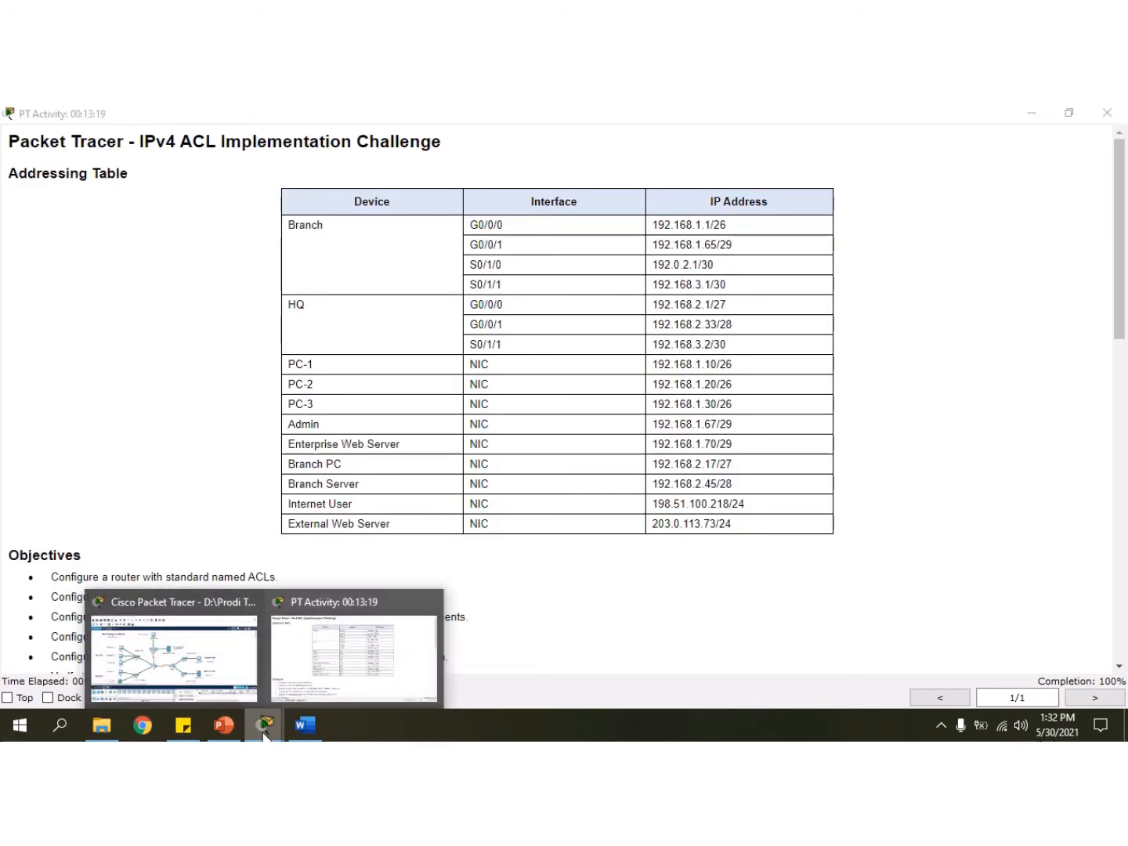
pyautogui.click(194, 645)
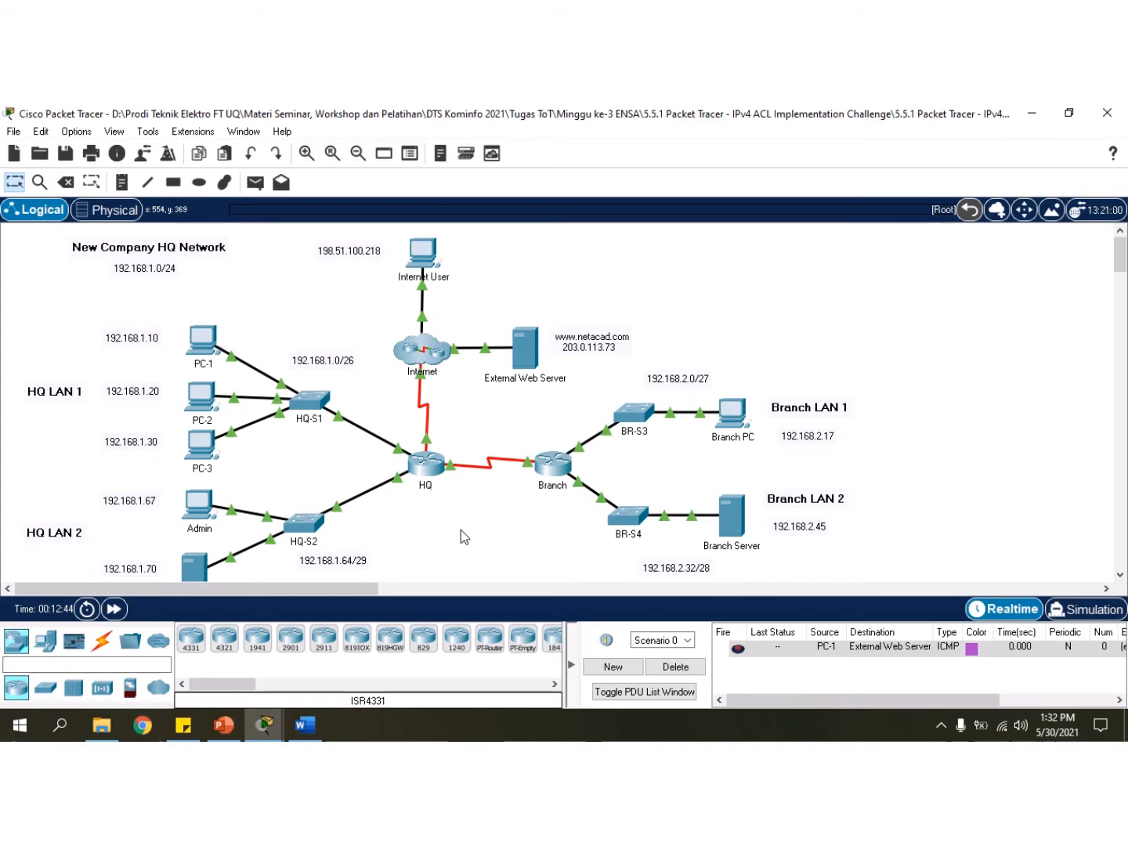
pyautogui.moveTo(513, 117)
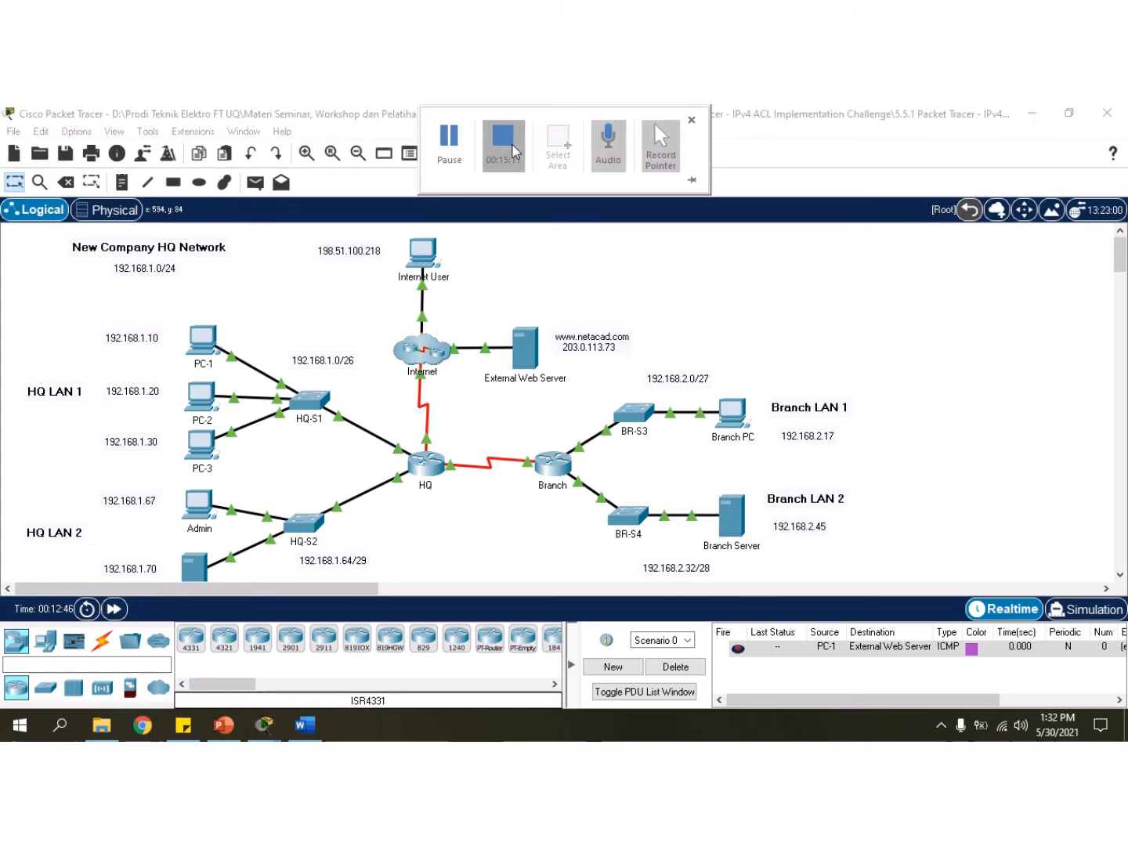
pyautogui.click(514, 149)
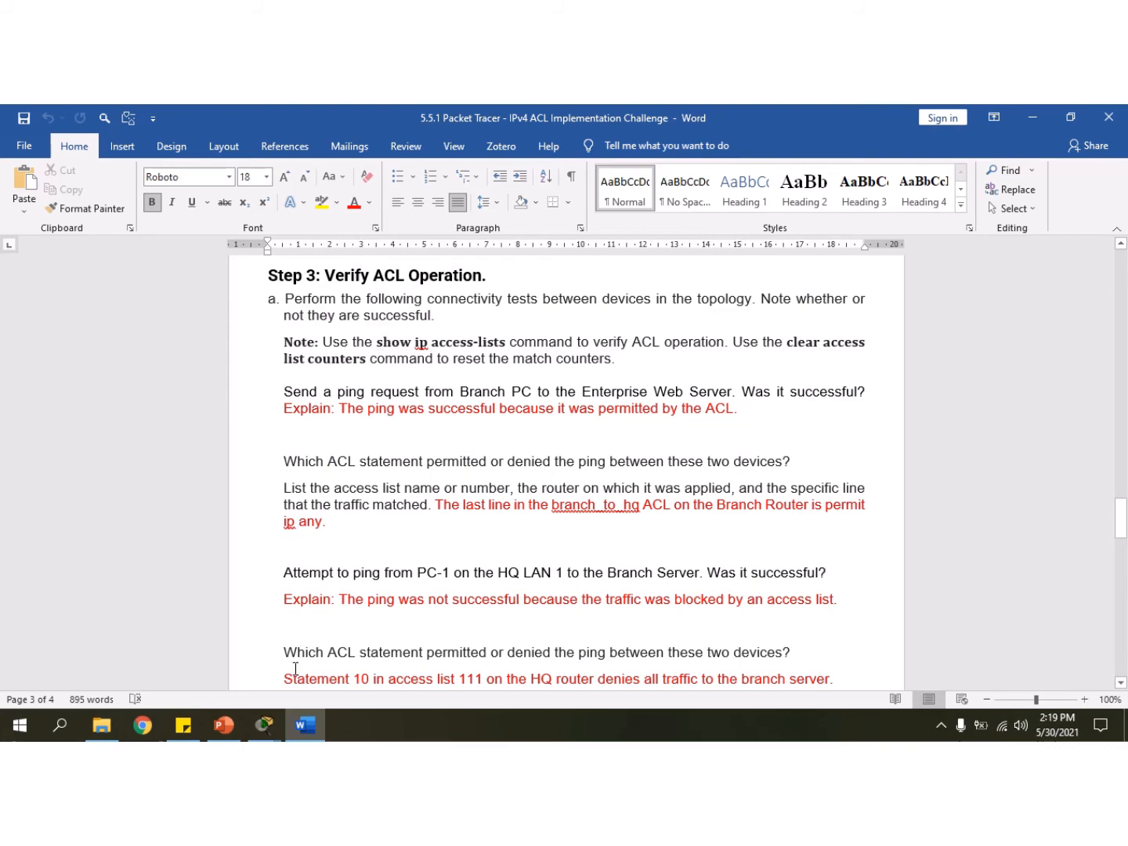
# Switch to the Packet Tracer topology, open the HQ router's CLI and enter privileged EXEC mode with "en".
pyautogui.click(266, 727)
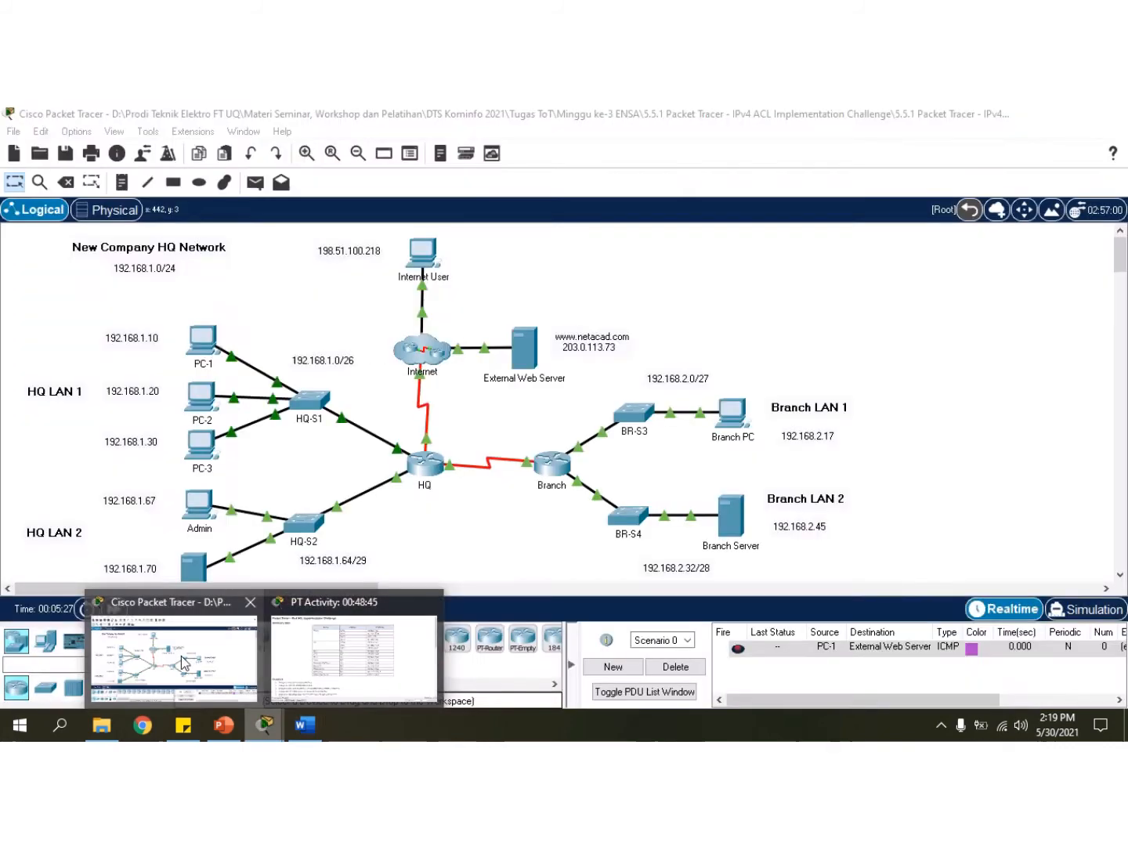
pyautogui.click(181, 656)
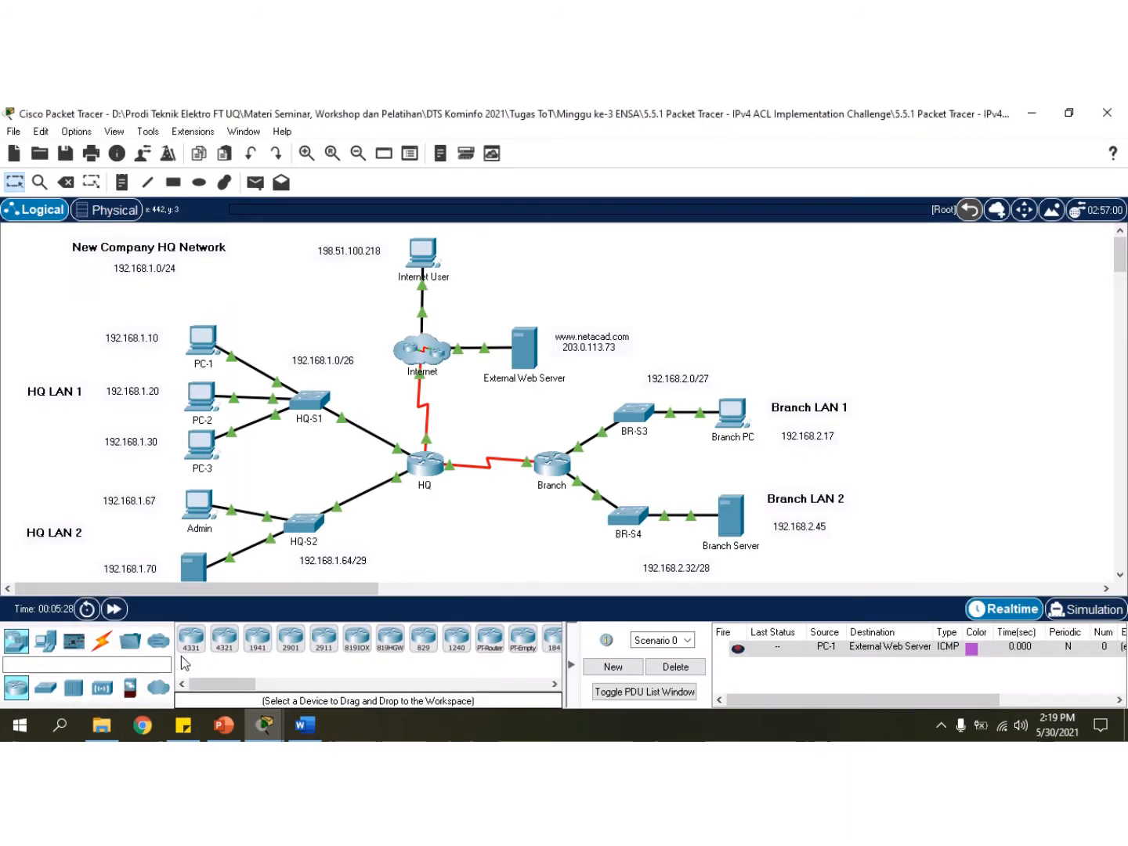
pyautogui.click(424, 474)
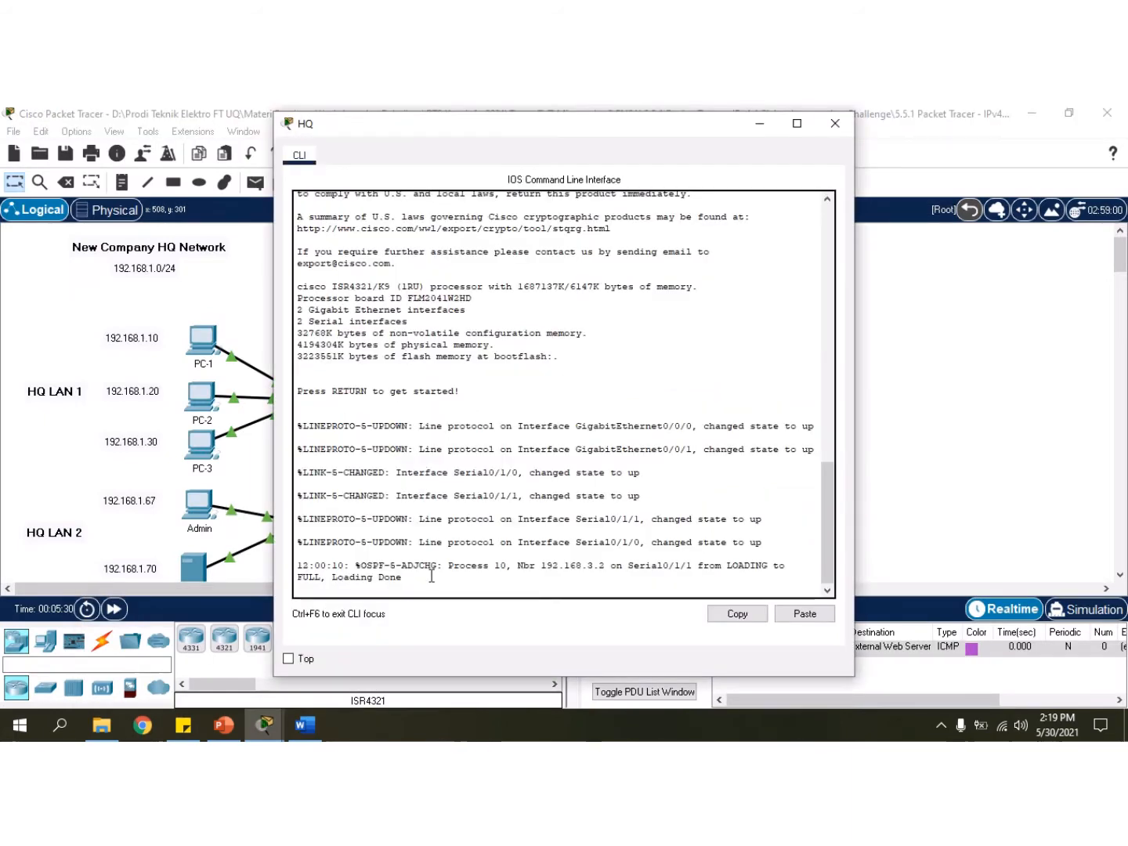
pyautogui.click(393, 593)
pyautogui.press('Return')
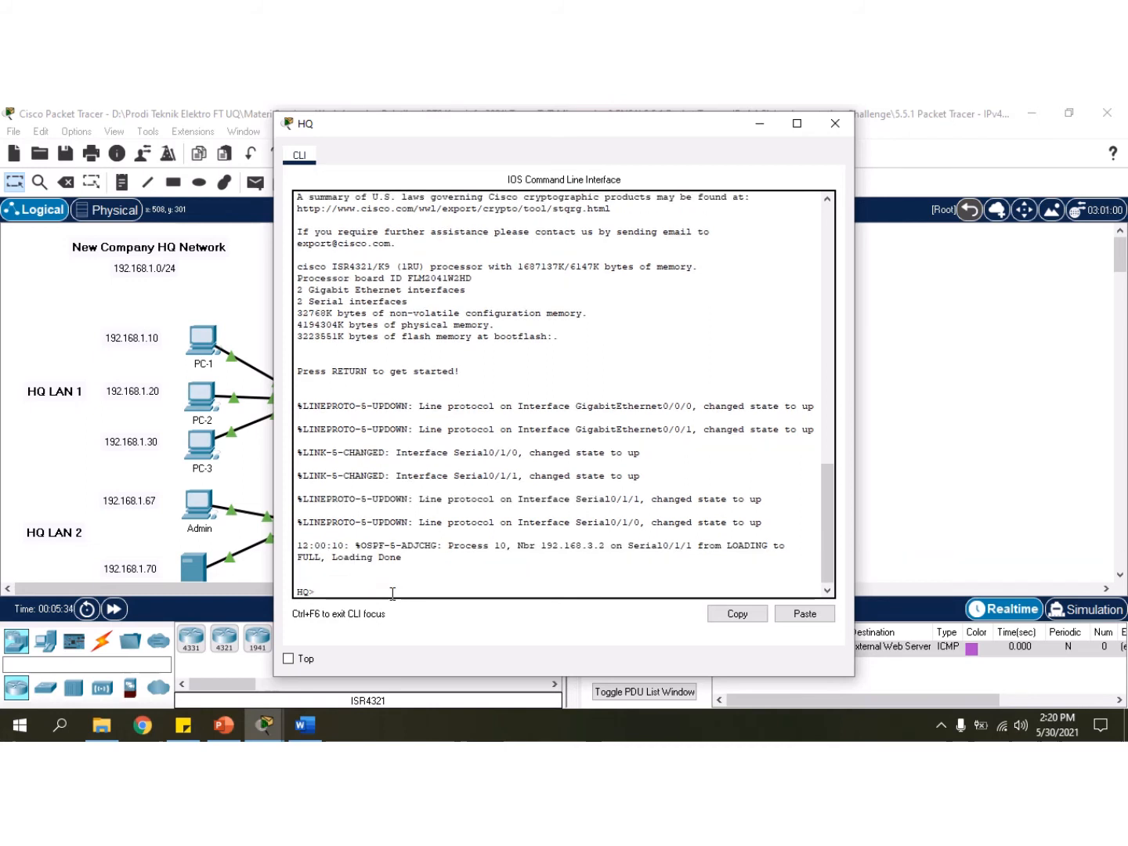
pyautogui.write('en')
pyautogui.press('Return')
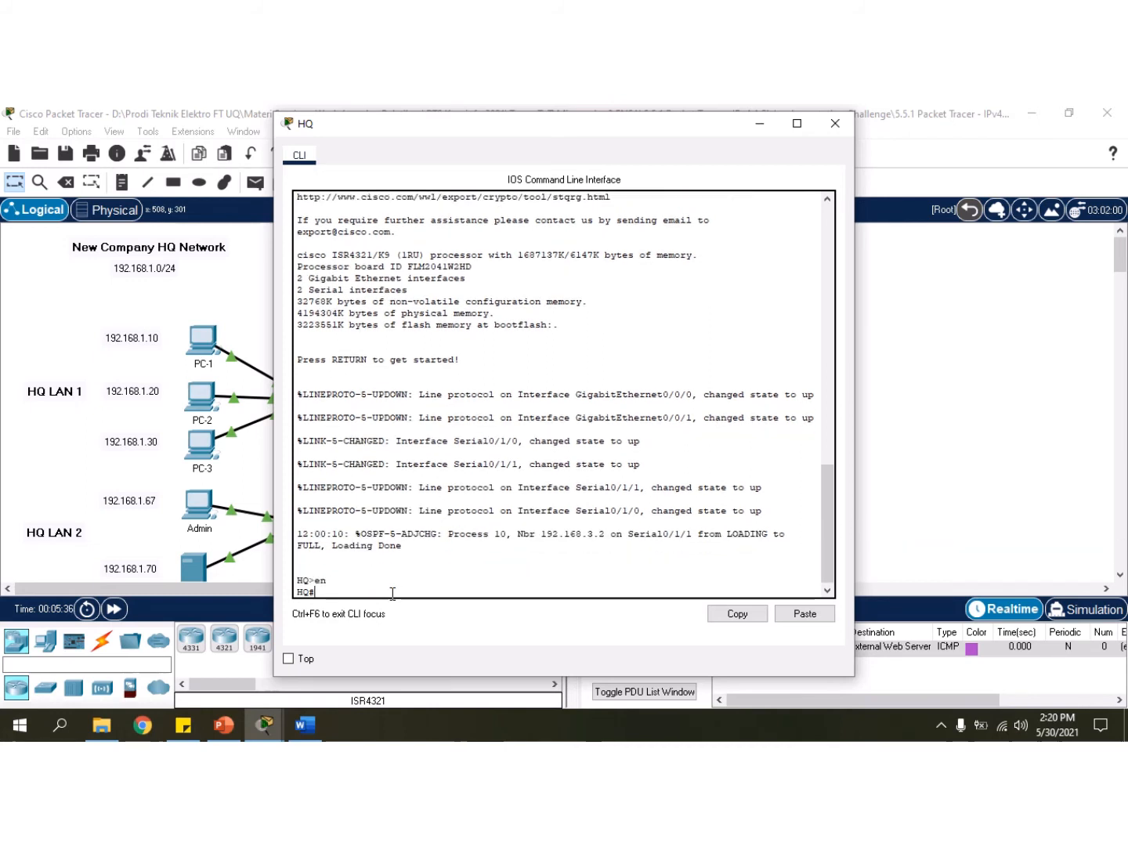
# Copy "show ip access-lists" from the Word document, run it on HQ to review its ACLs, and close the router's CLI window.
pyautogui.click(301, 728)
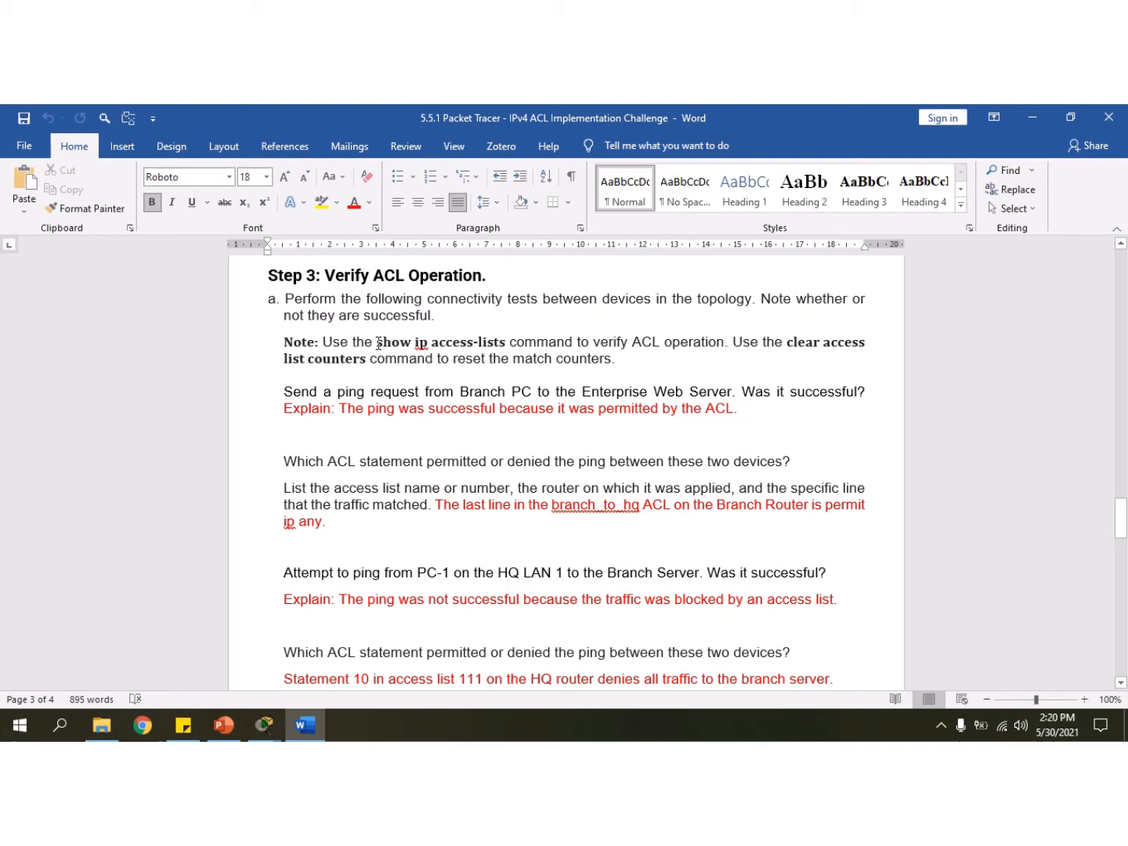
pyautogui.moveTo(378, 343); pyautogui.dragTo(491, 348)
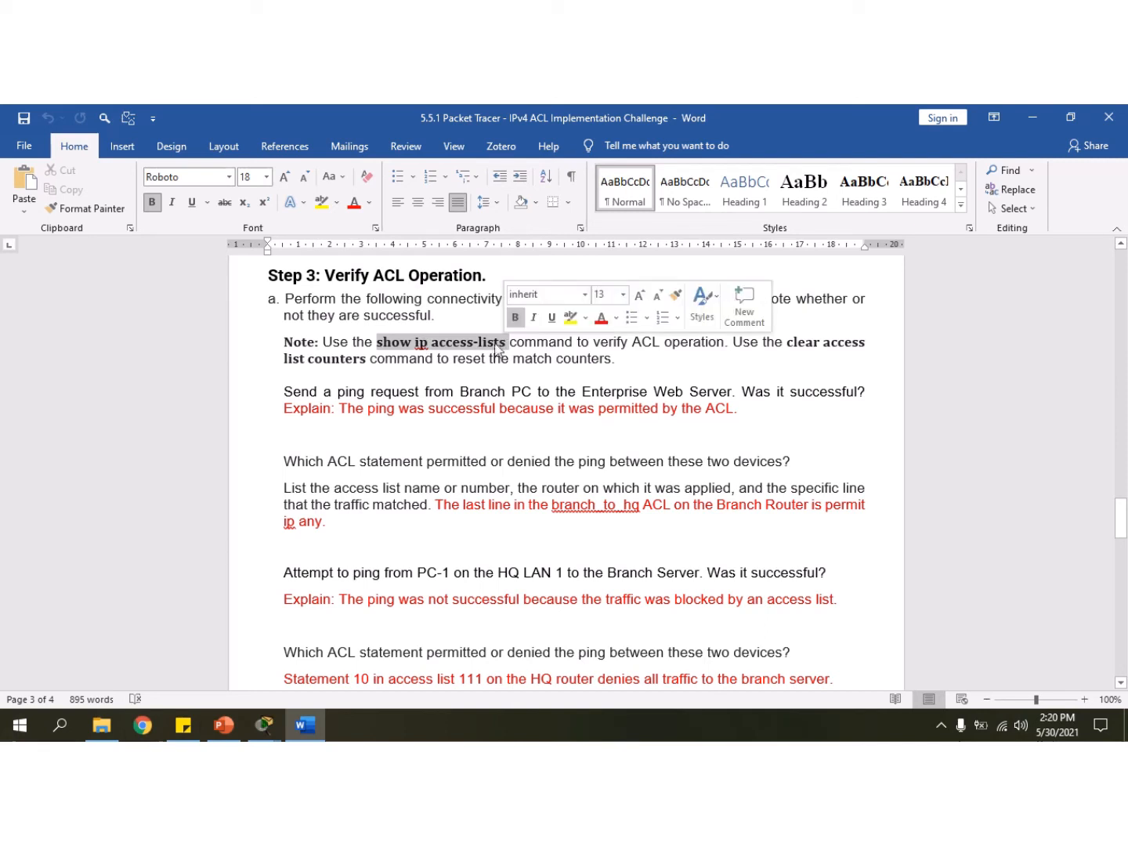
pyautogui.rightClick(490, 346)
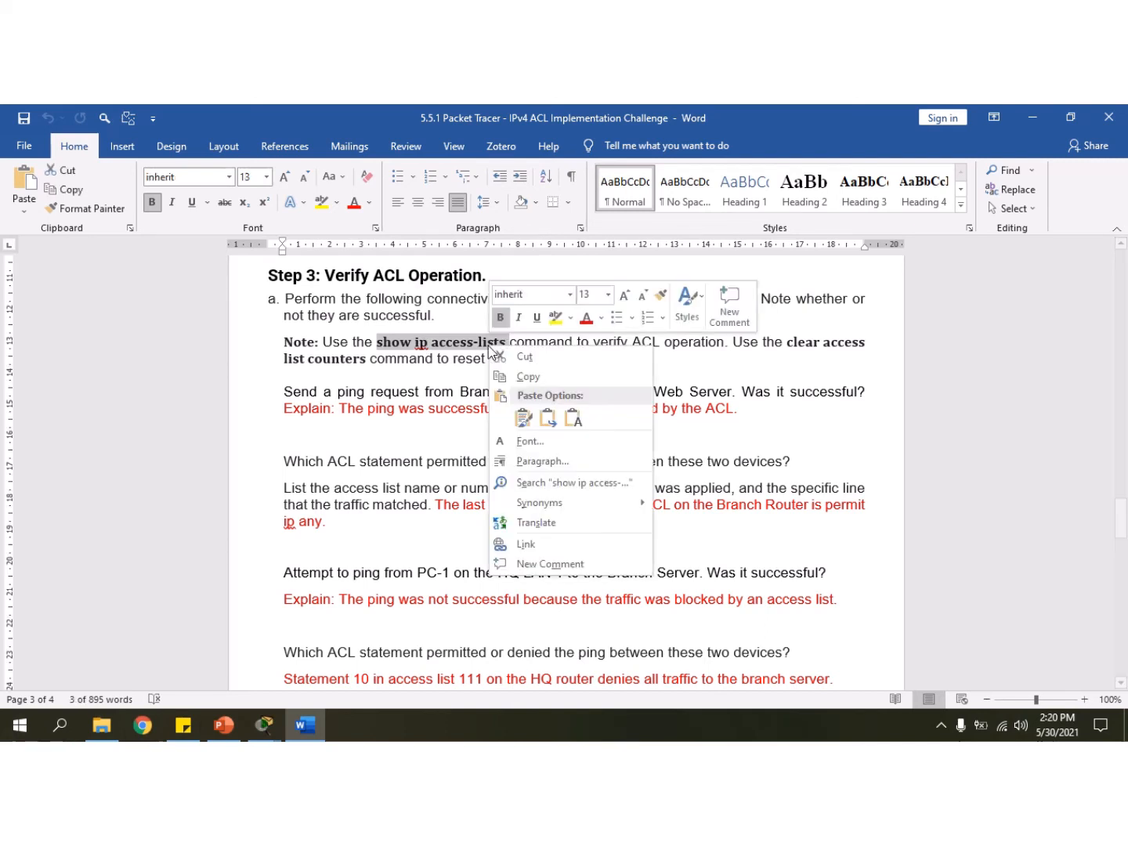
pyautogui.click(526, 377)
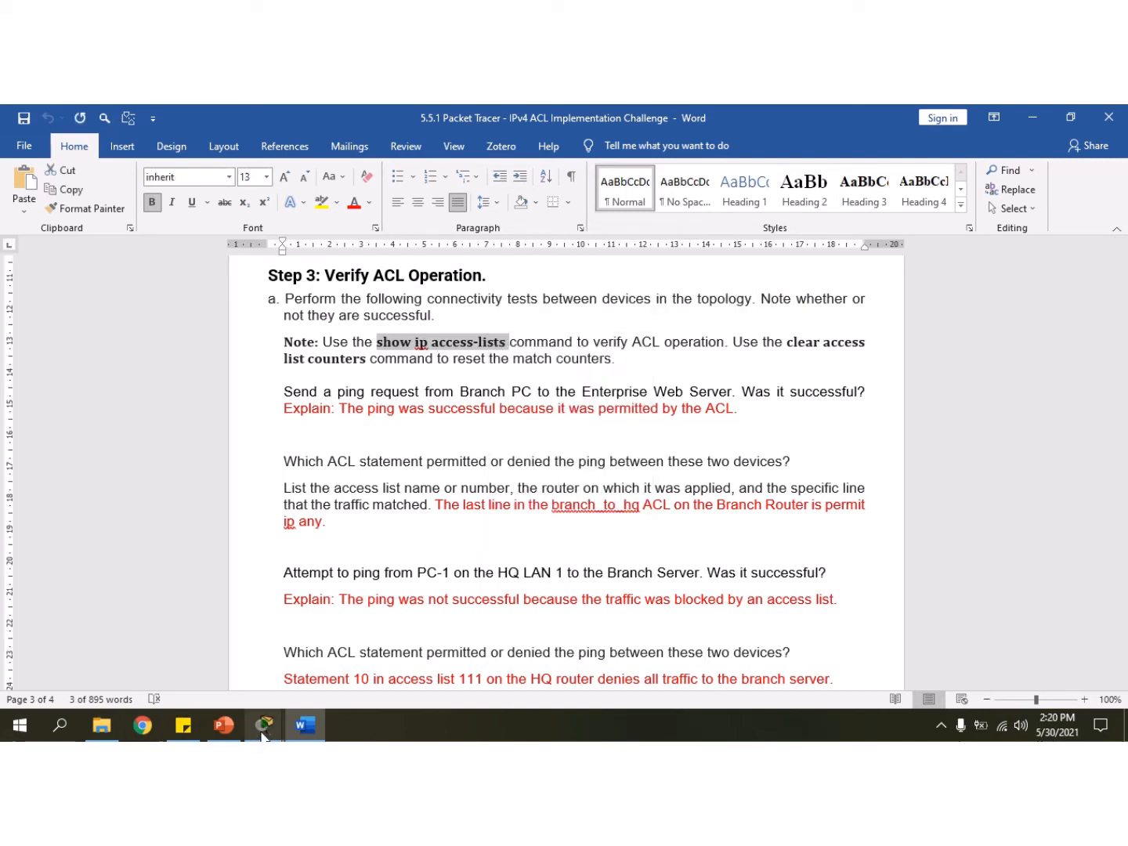
pyautogui.moveTo(262, 734)
pyautogui.moveTo(360, 653)
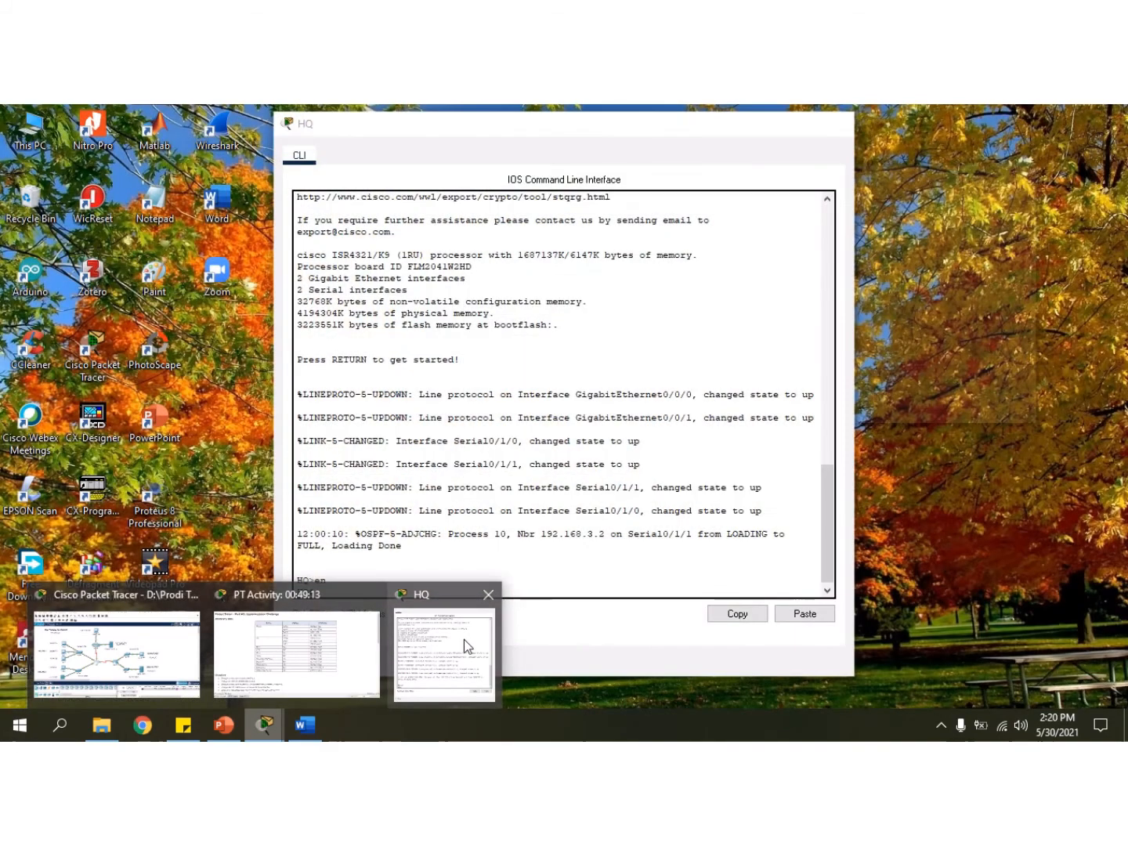
pyautogui.click(464, 639)
pyautogui.rightClick(400, 591)
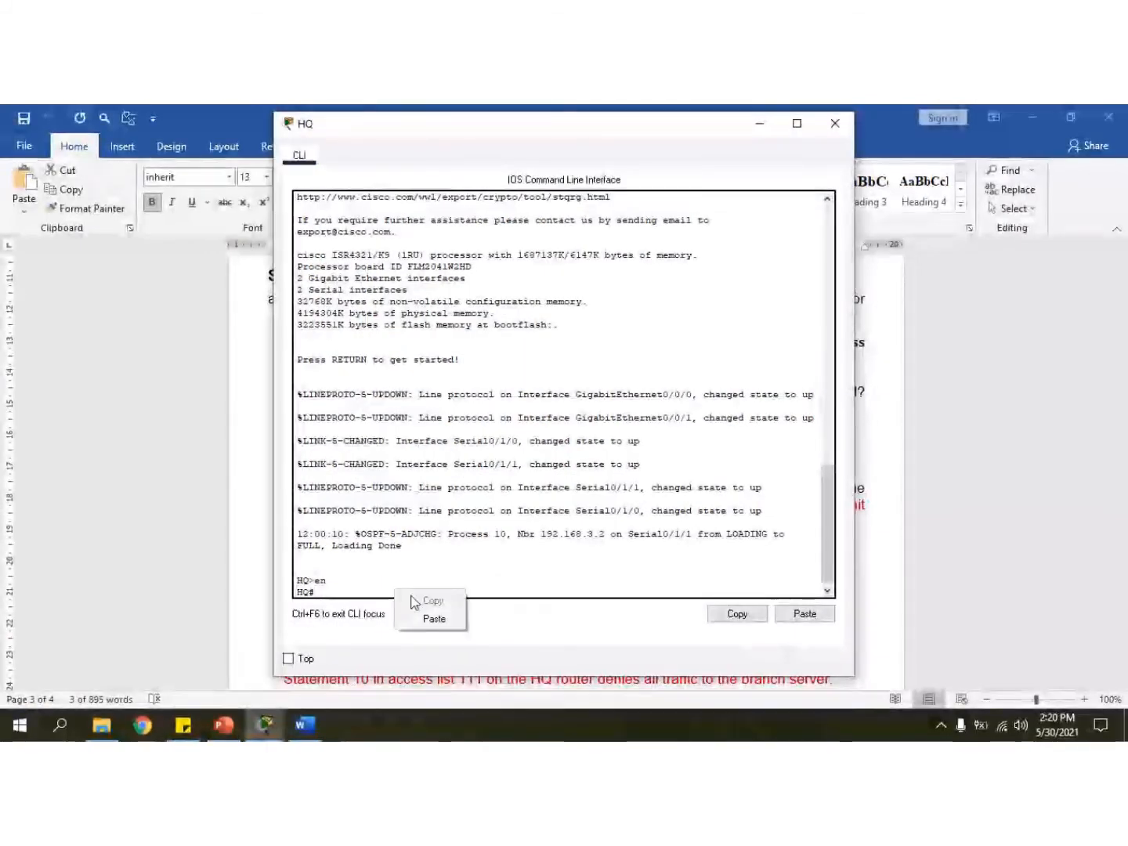
pyautogui.click(422, 617)
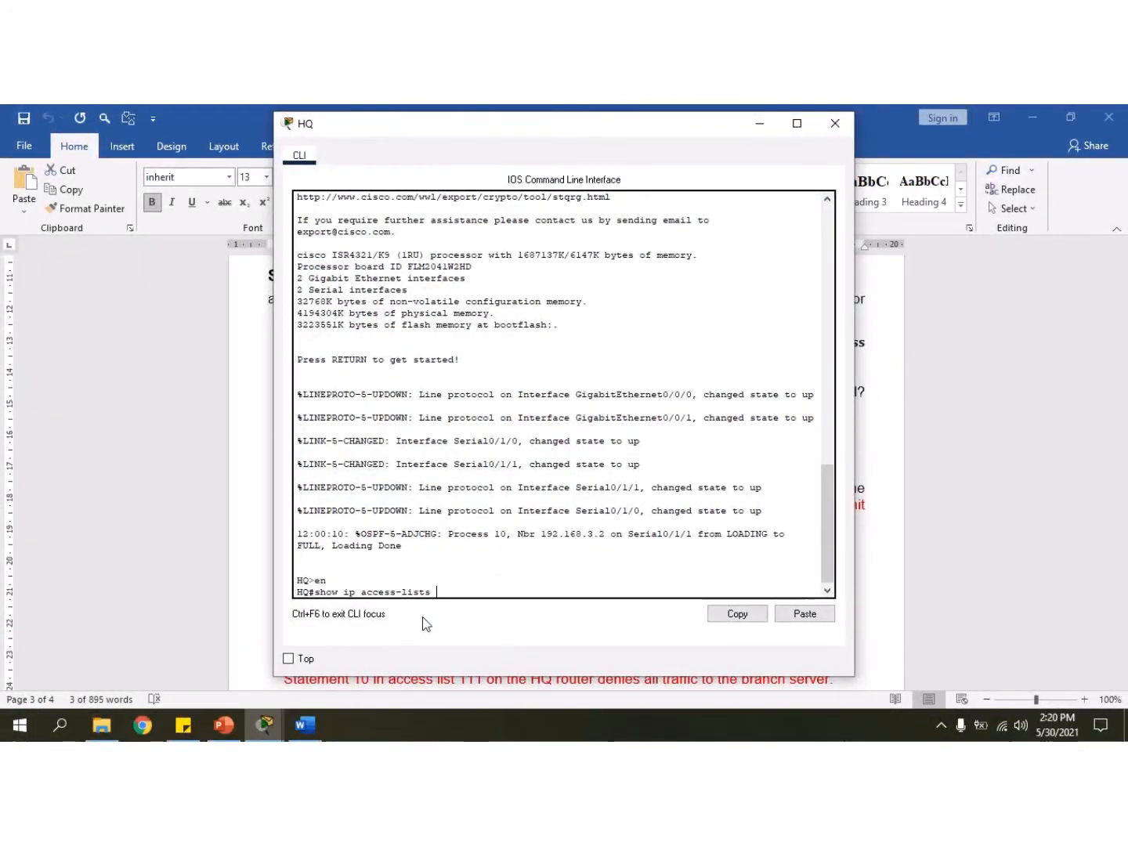
pyautogui.press('Return')
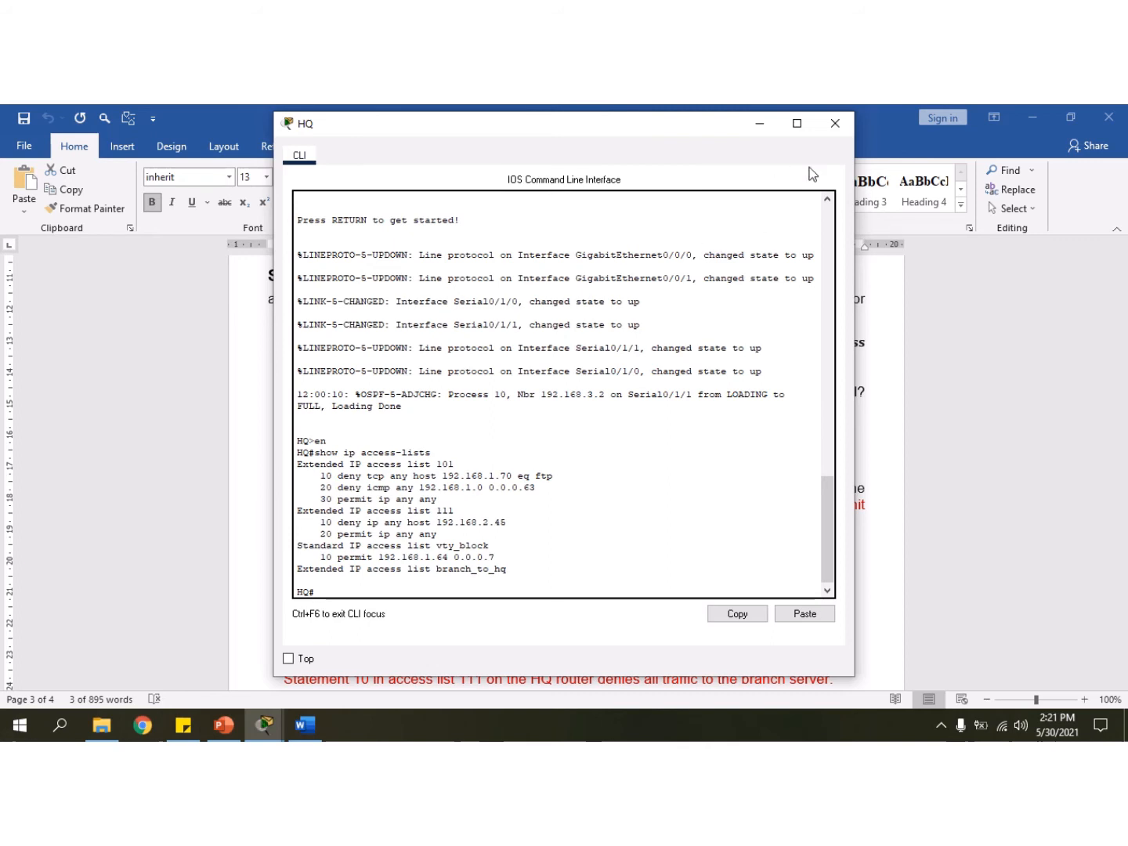
pyautogui.click(835, 123)
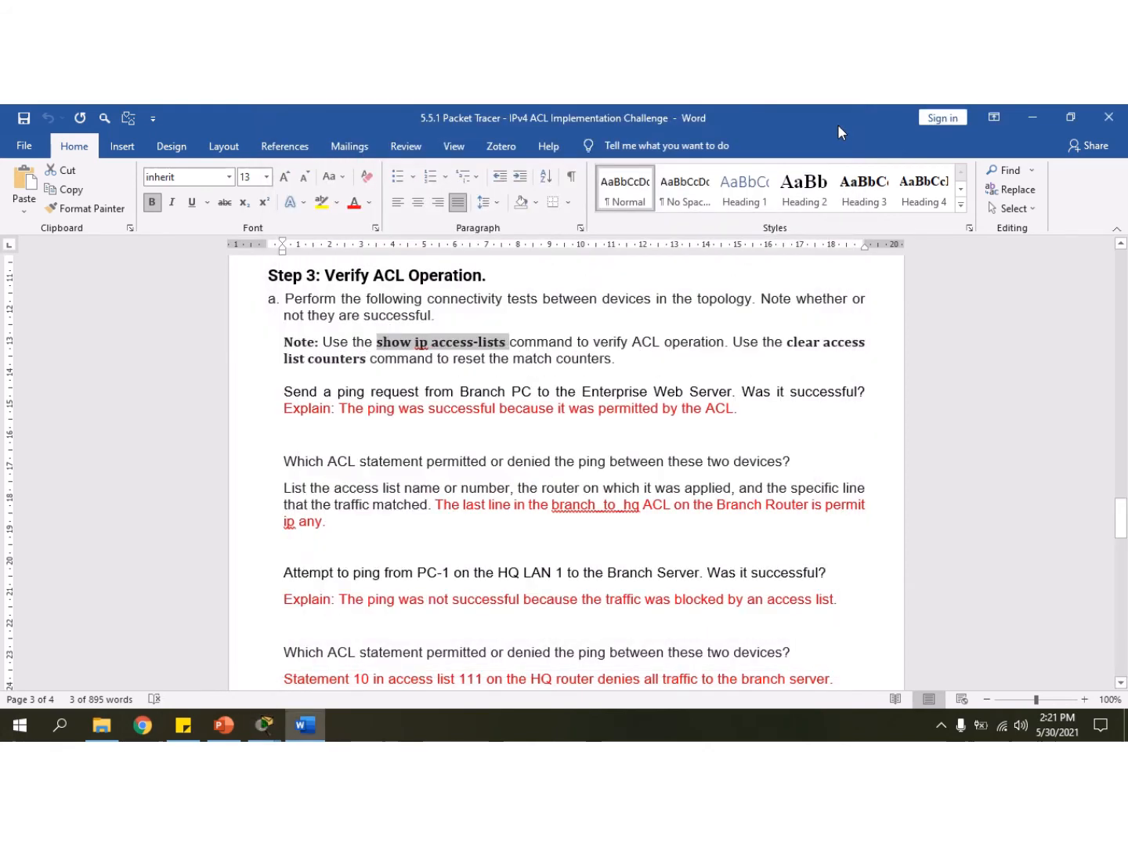
# Return to the Packet Tracer topology, open the Branch router's CLI and enter privileged EXEC mode with "en".
pyautogui.click(263, 727)
pyautogui.click(172, 652)
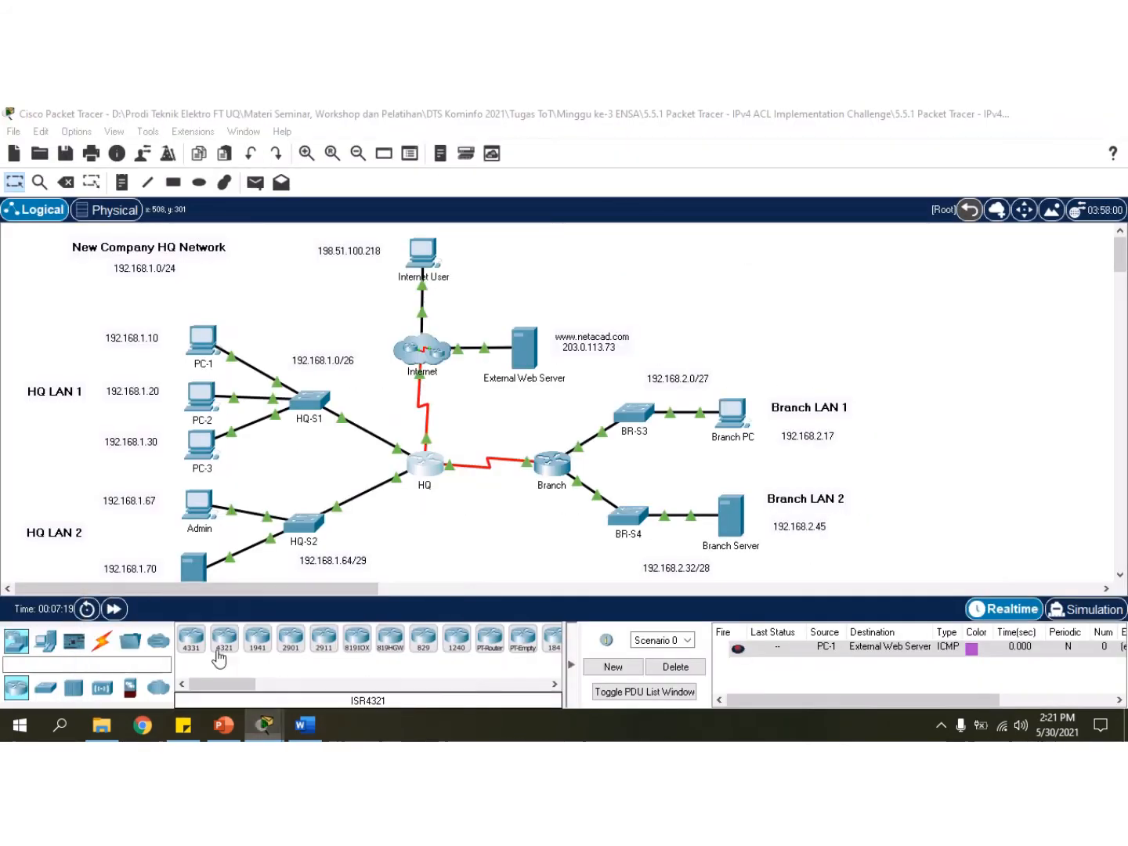
pyautogui.click(553, 468)
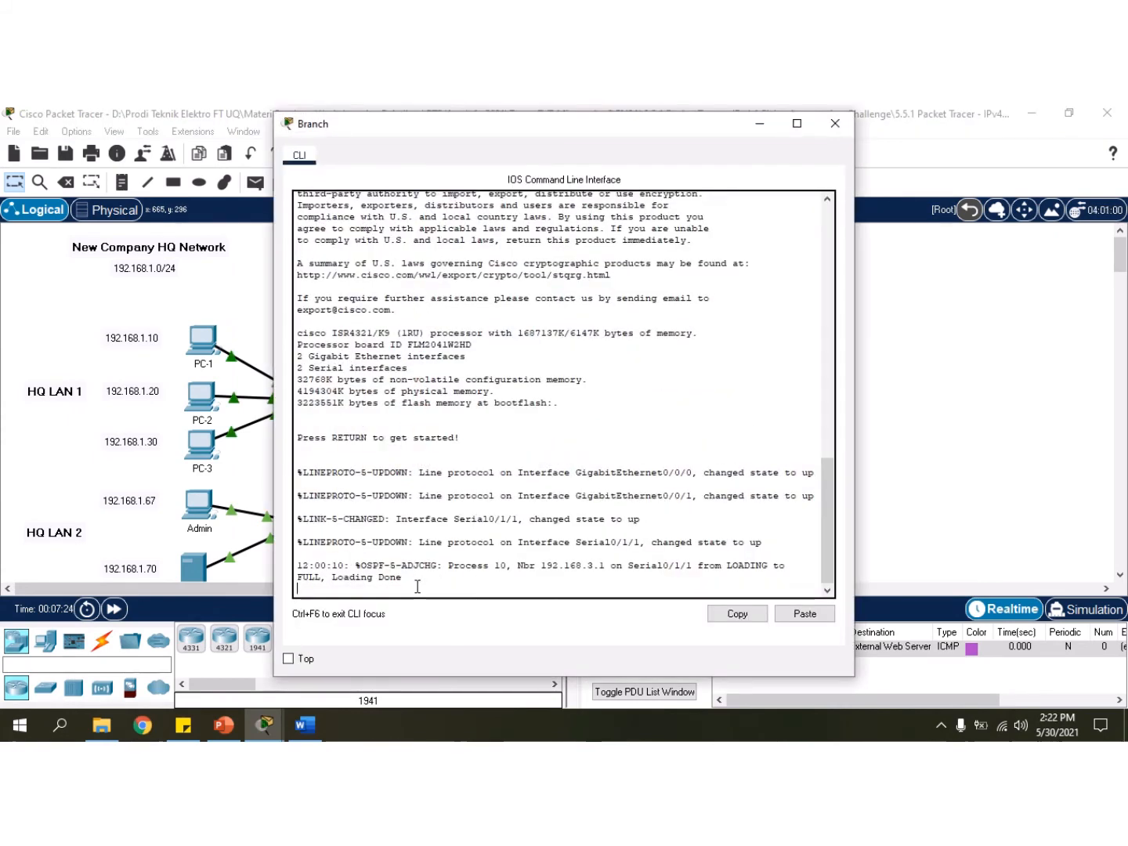
pyautogui.press('Return')
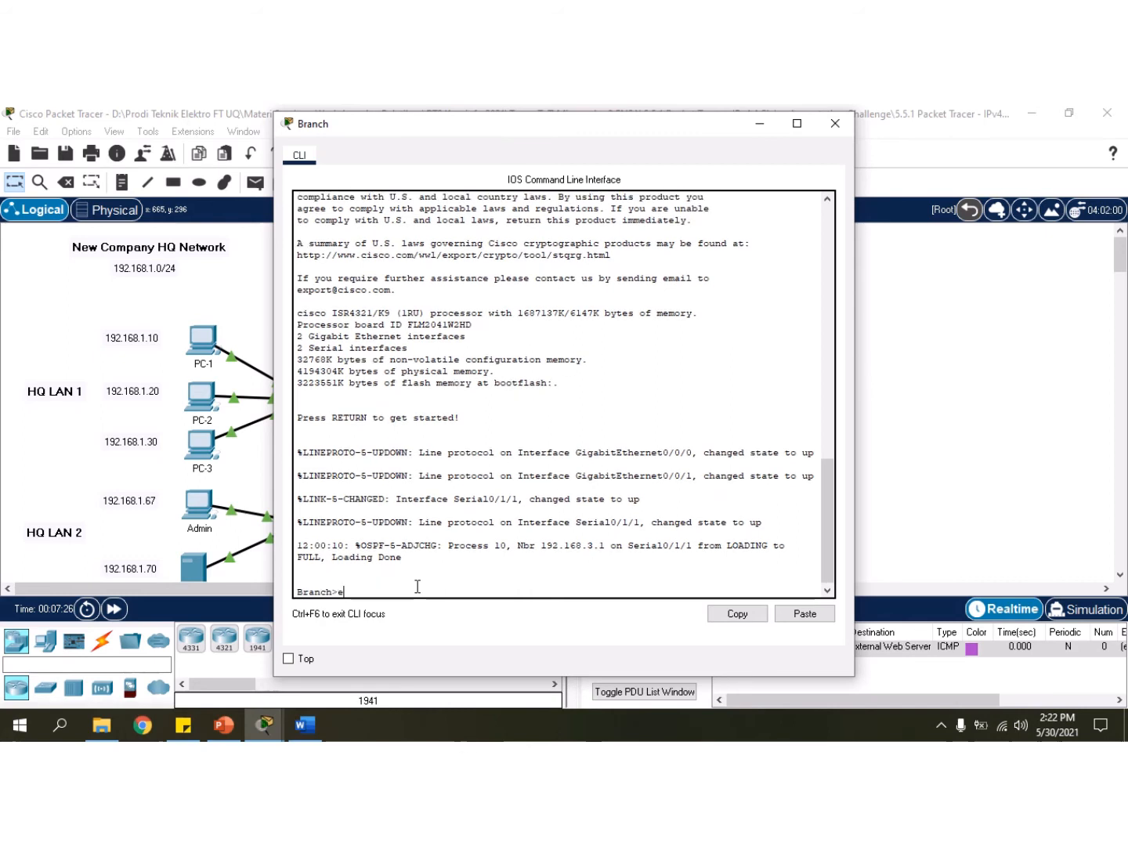
pyautogui.write('en')
pyautogui.press('Return')
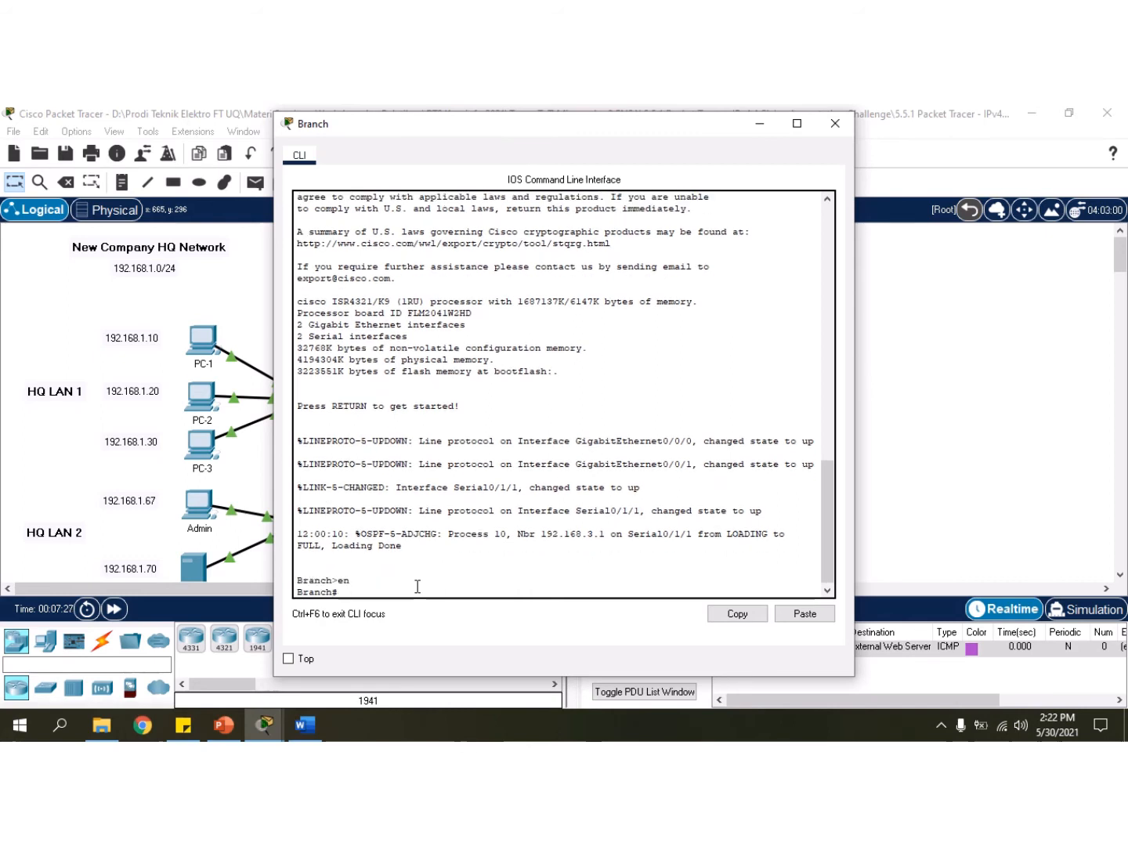
# Run the copied "show ip access-lists" command on Branch to review its ACL, and close the router's CLI window.
pyautogui.rightClick(408, 594)
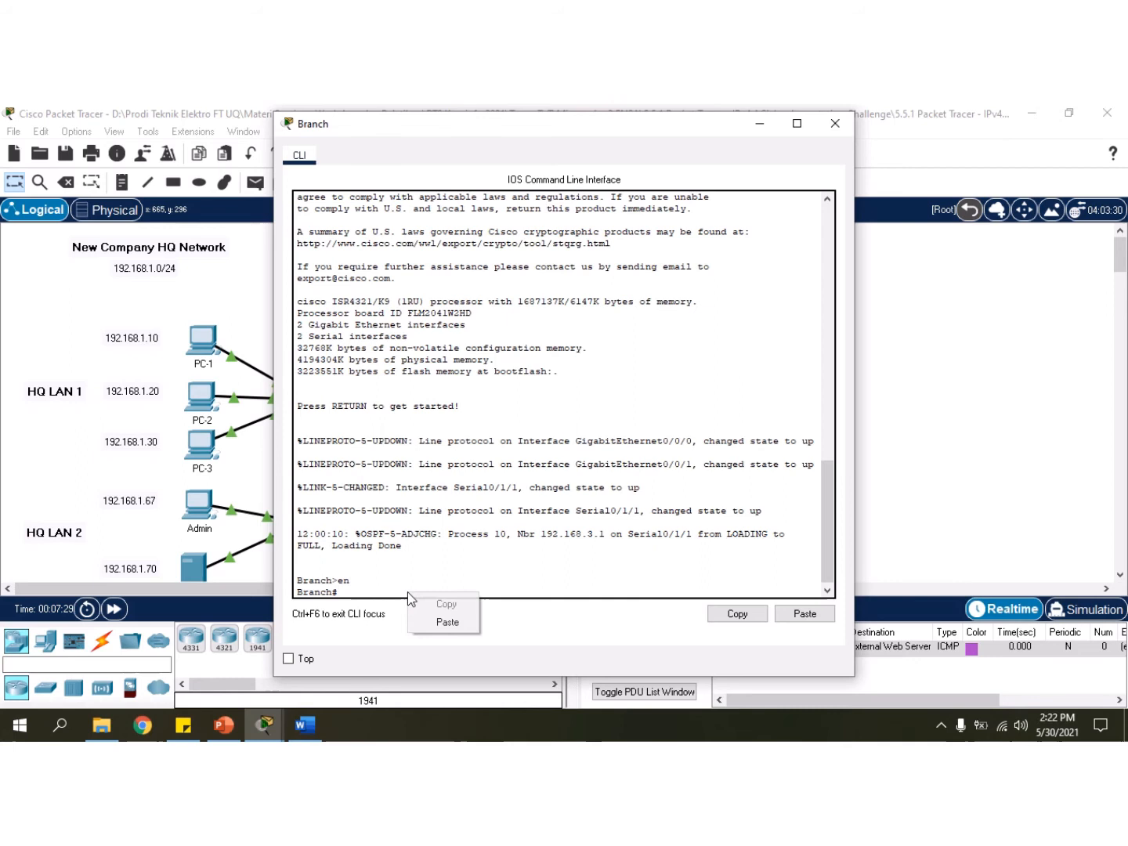
pyautogui.click(442, 624)
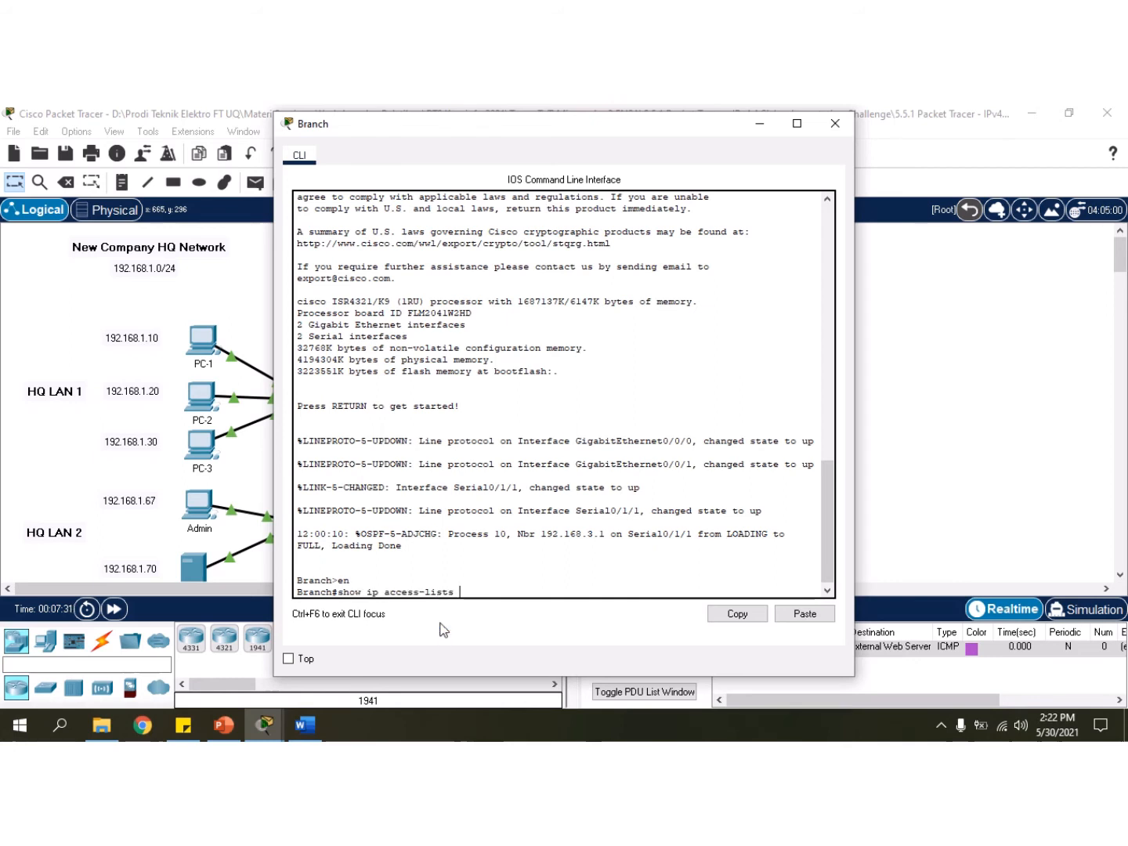
pyautogui.press('Return')
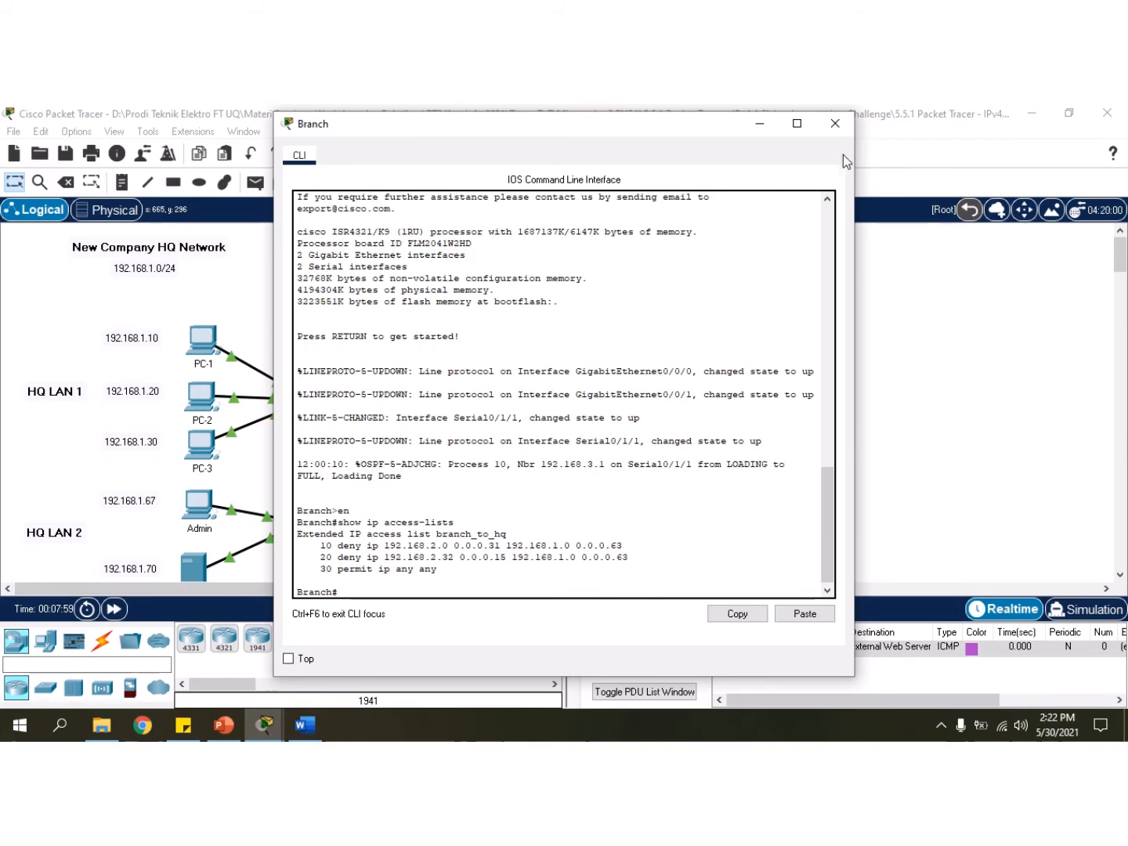
pyautogui.click(838, 123)
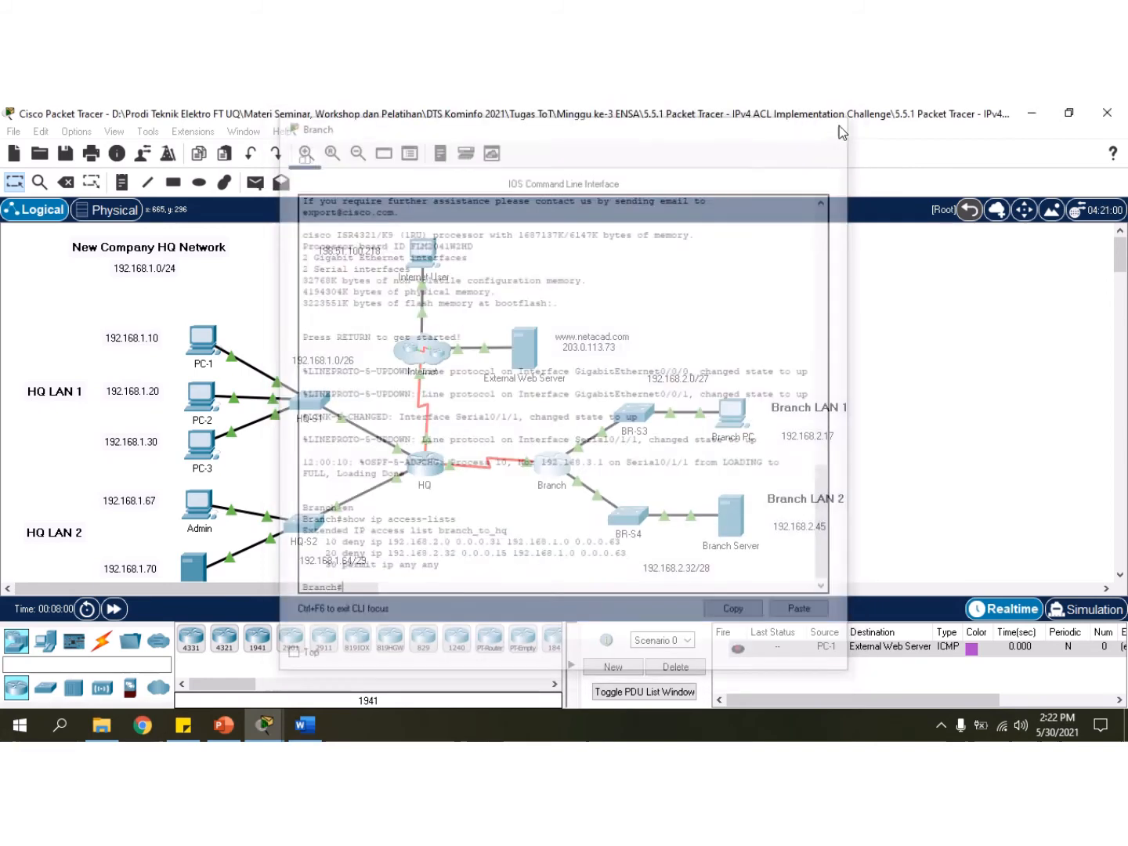
# Read the first connectivity test in the Word document, and start a "ping" command in Branch PC's Command Prompt in Packet Tracer.
pyautogui.click(305, 725)
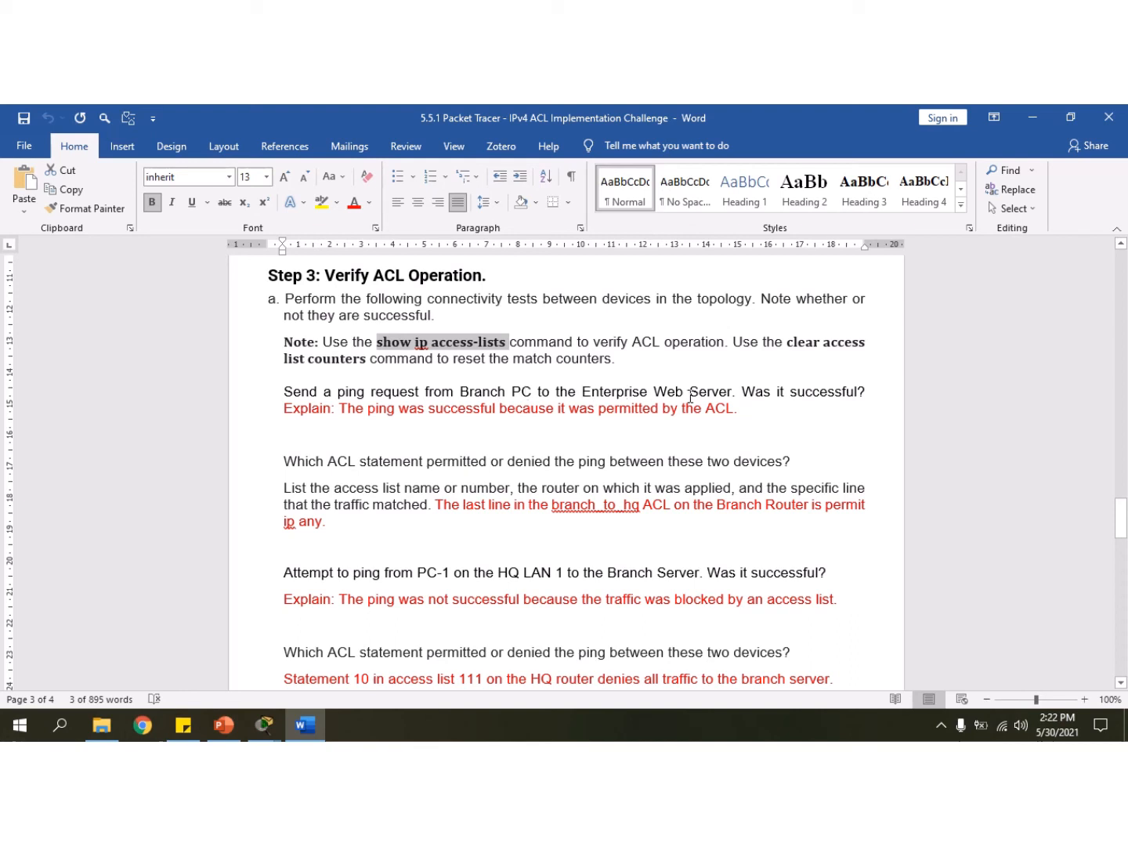
pyautogui.click(264, 725)
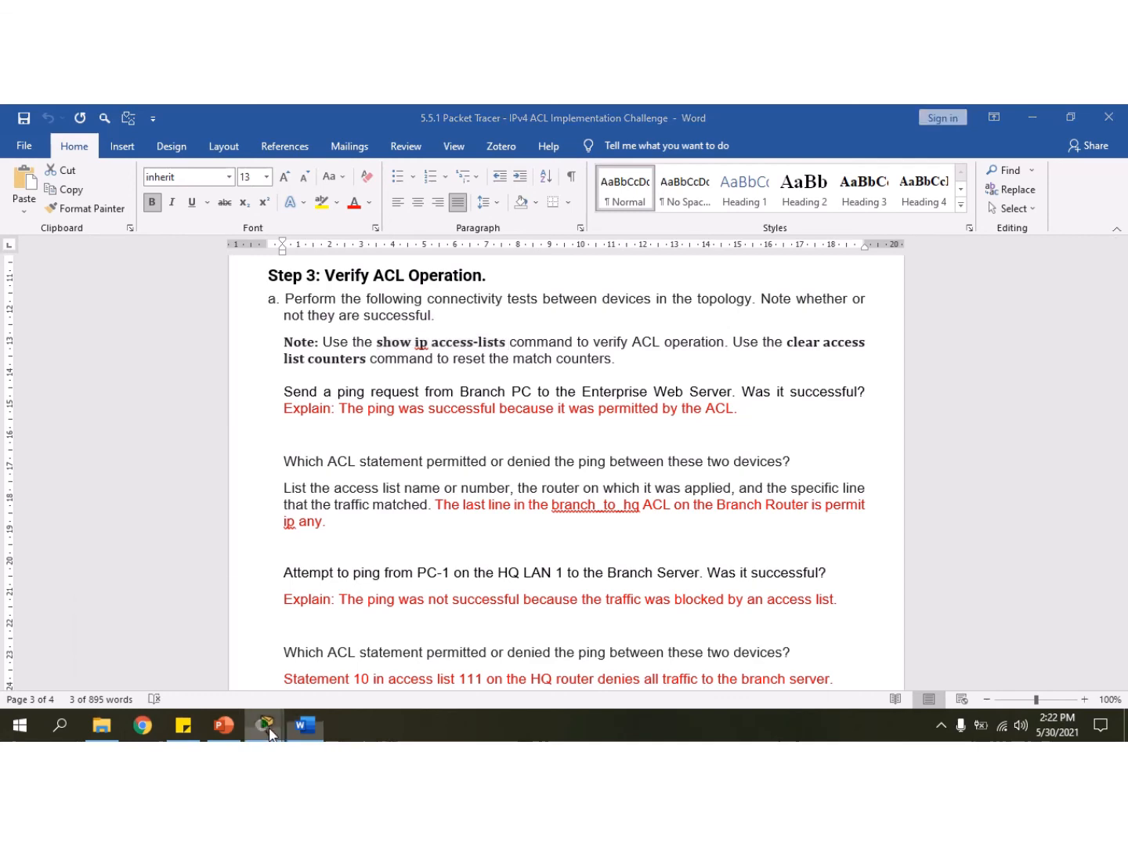
pyautogui.click(220, 678)
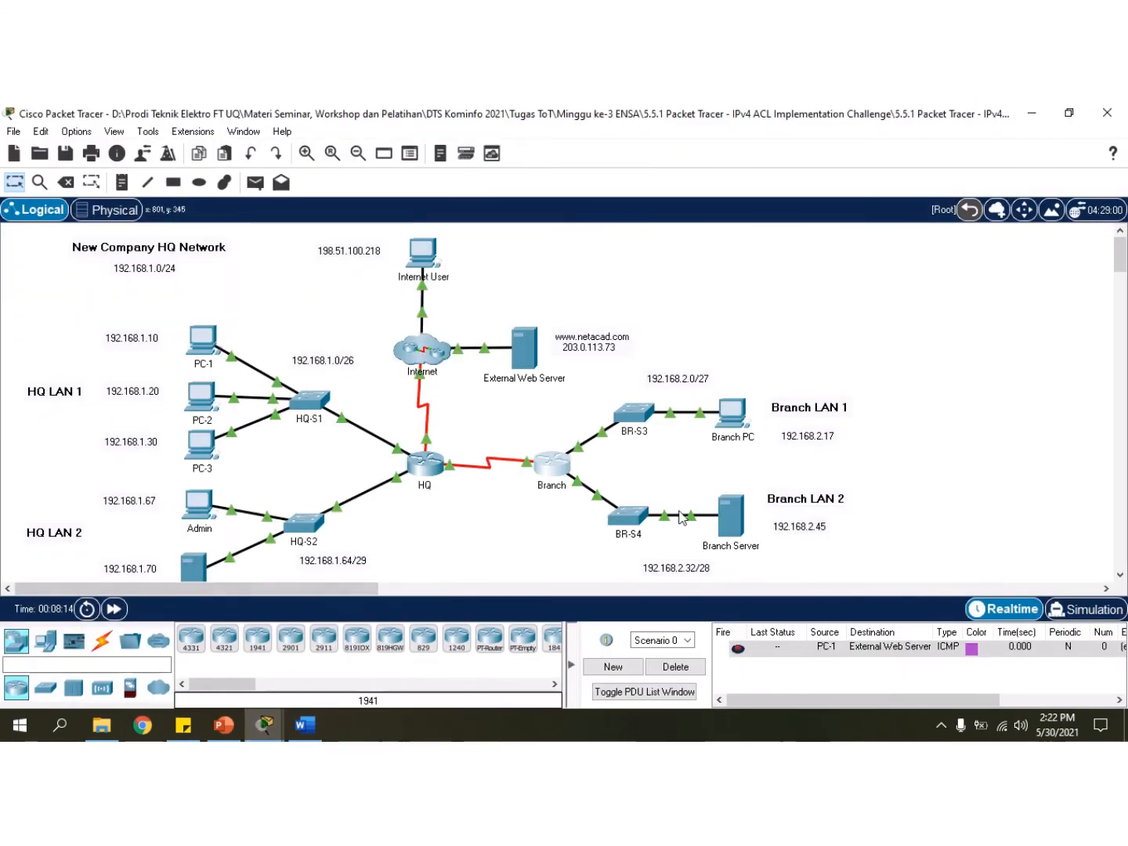
pyautogui.click(739, 421)
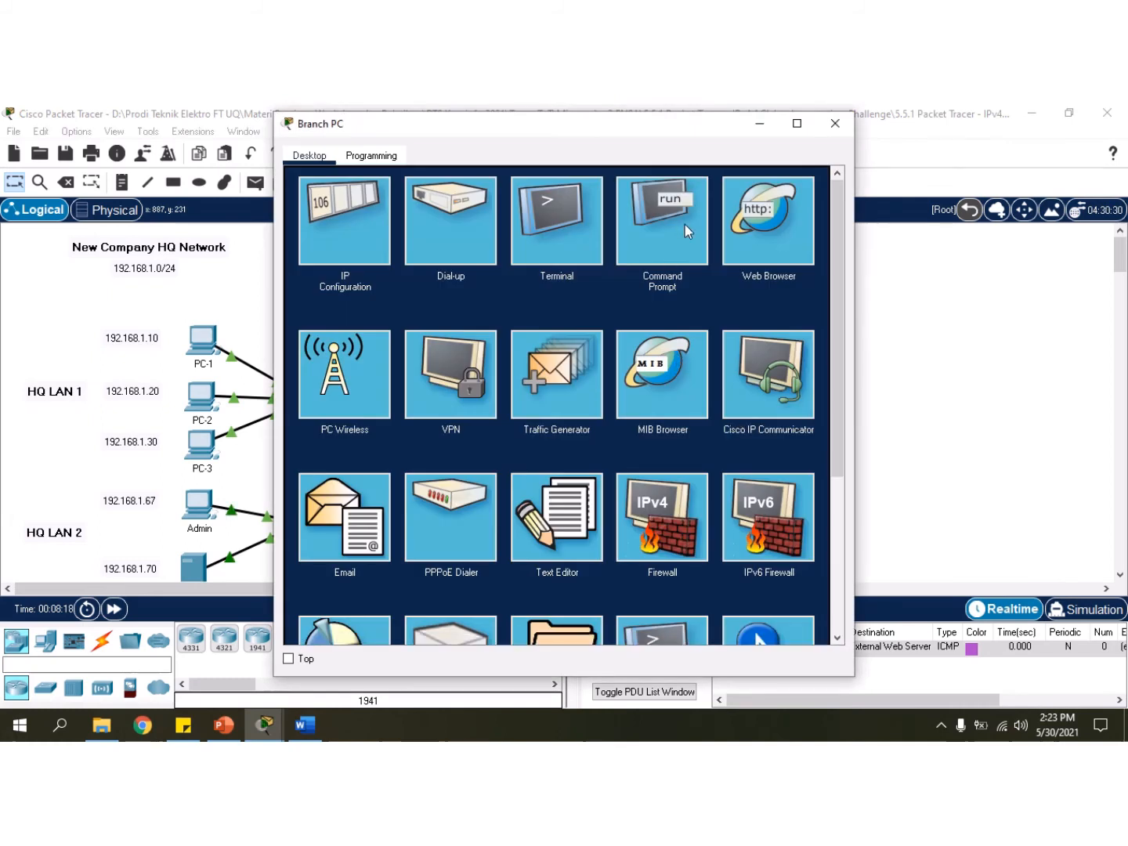
pyautogui.click(684, 224)
pyautogui.write('ping')
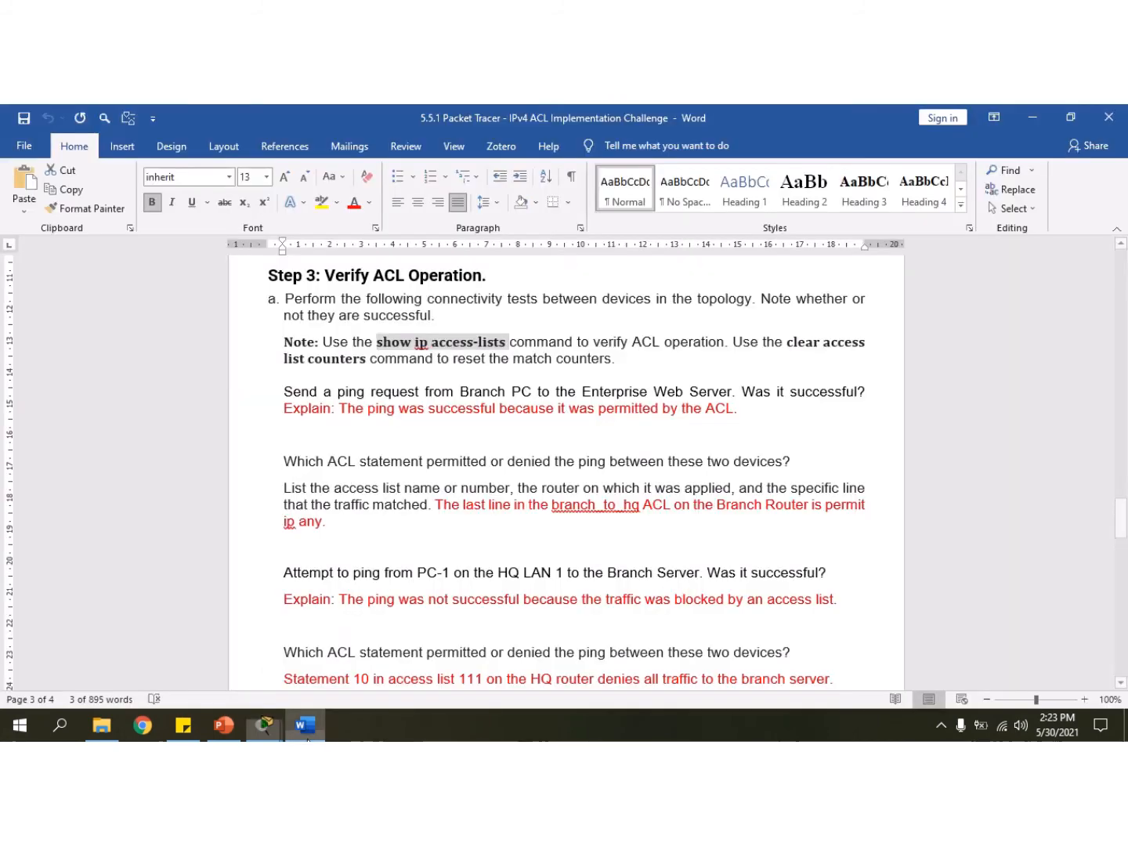
# Check the ping target in the Word document and copy the Enterprise Web Server's address 192.168.1.70 from the PT Activity addressing table.
pyautogui.click(304, 724)
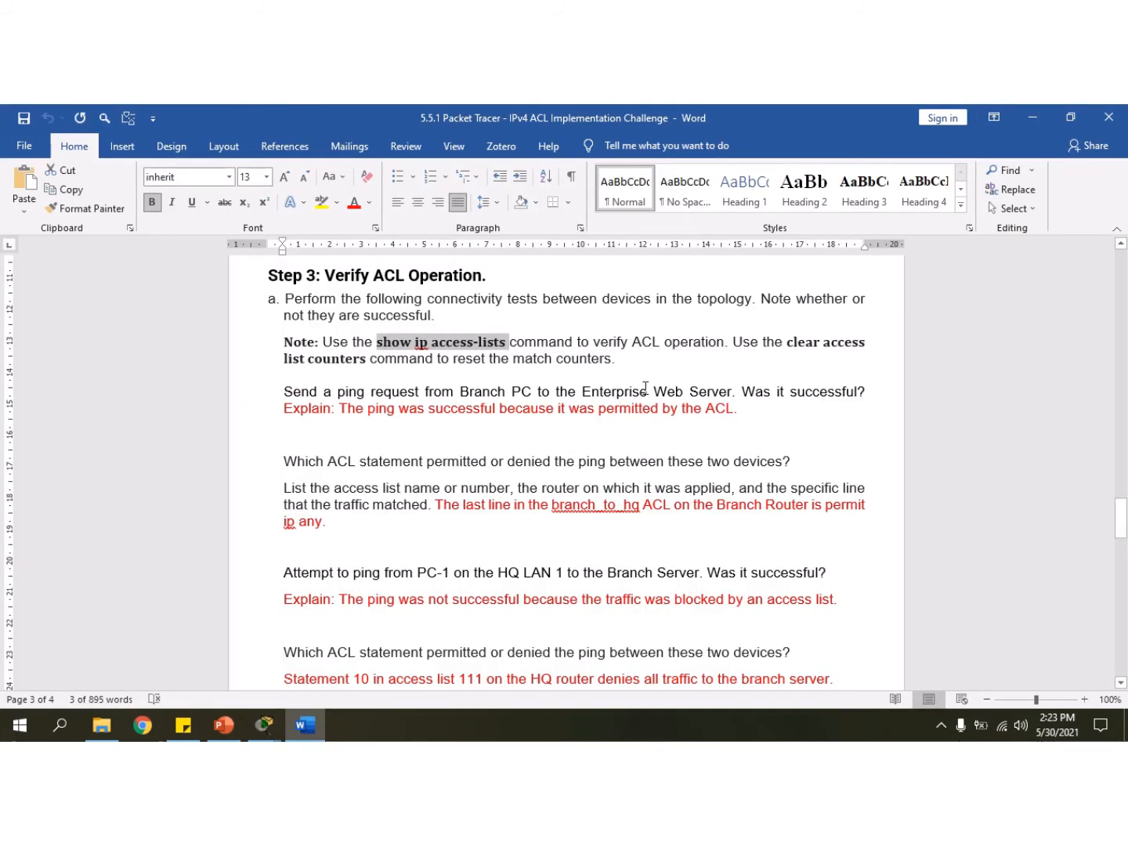
pyautogui.click(279, 735)
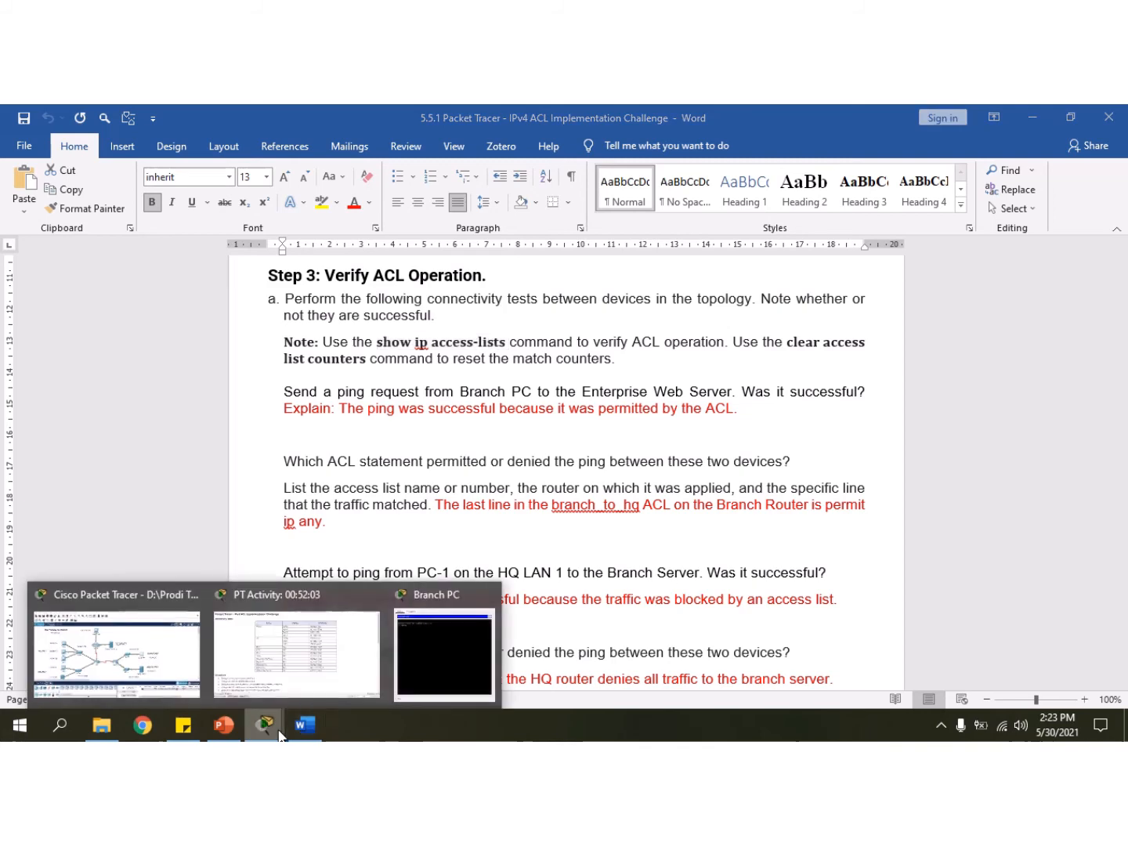
pyautogui.click(296, 654)
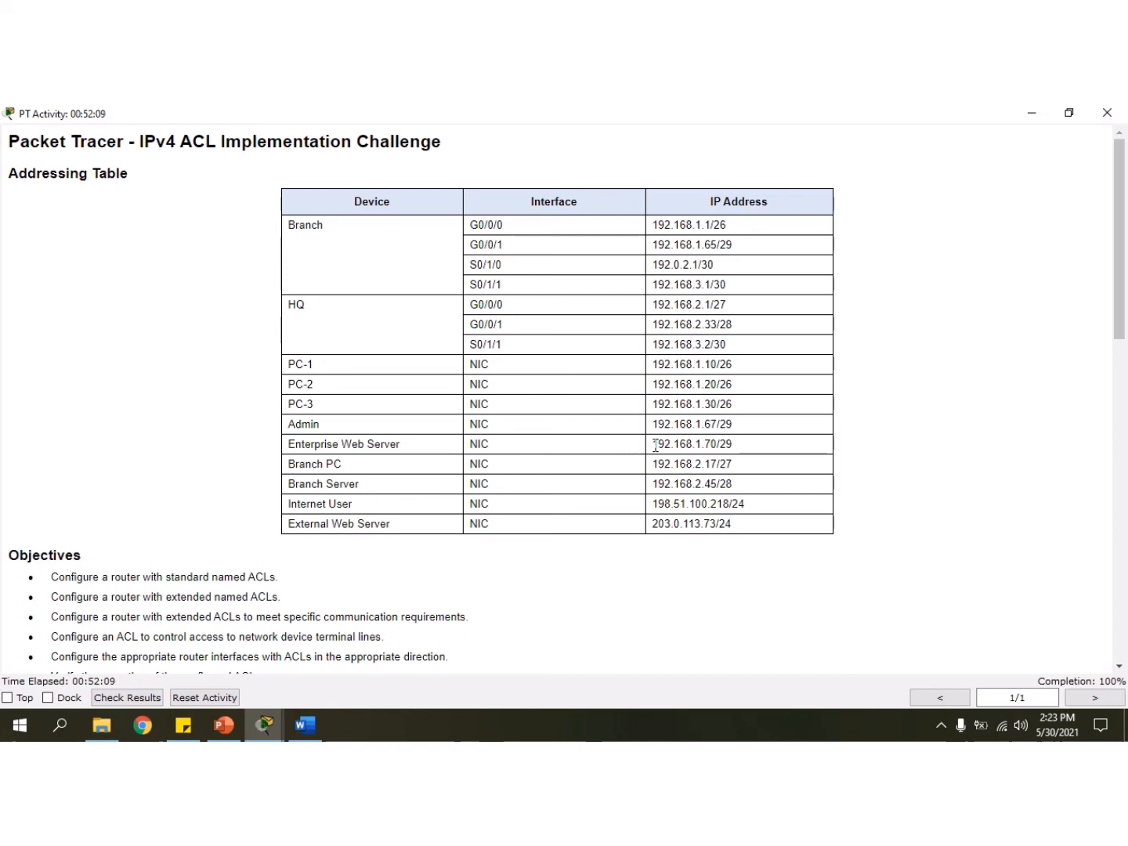
pyautogui.moveTo(656, 446); pyautogui.dragTo(714, 445)
pyautogui.hotkey('ctrl', 'c')
pyautogui.click(685, 444)
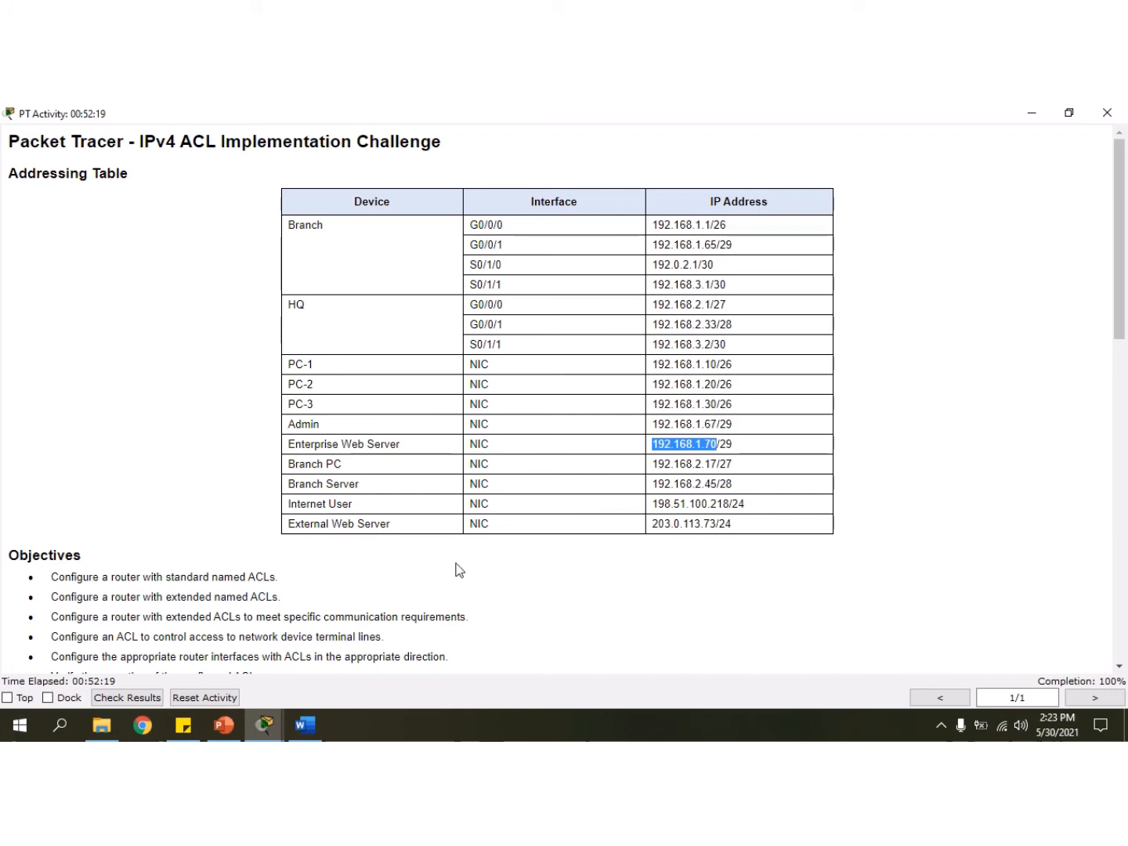
pyautogui.moveTo(274, 722)
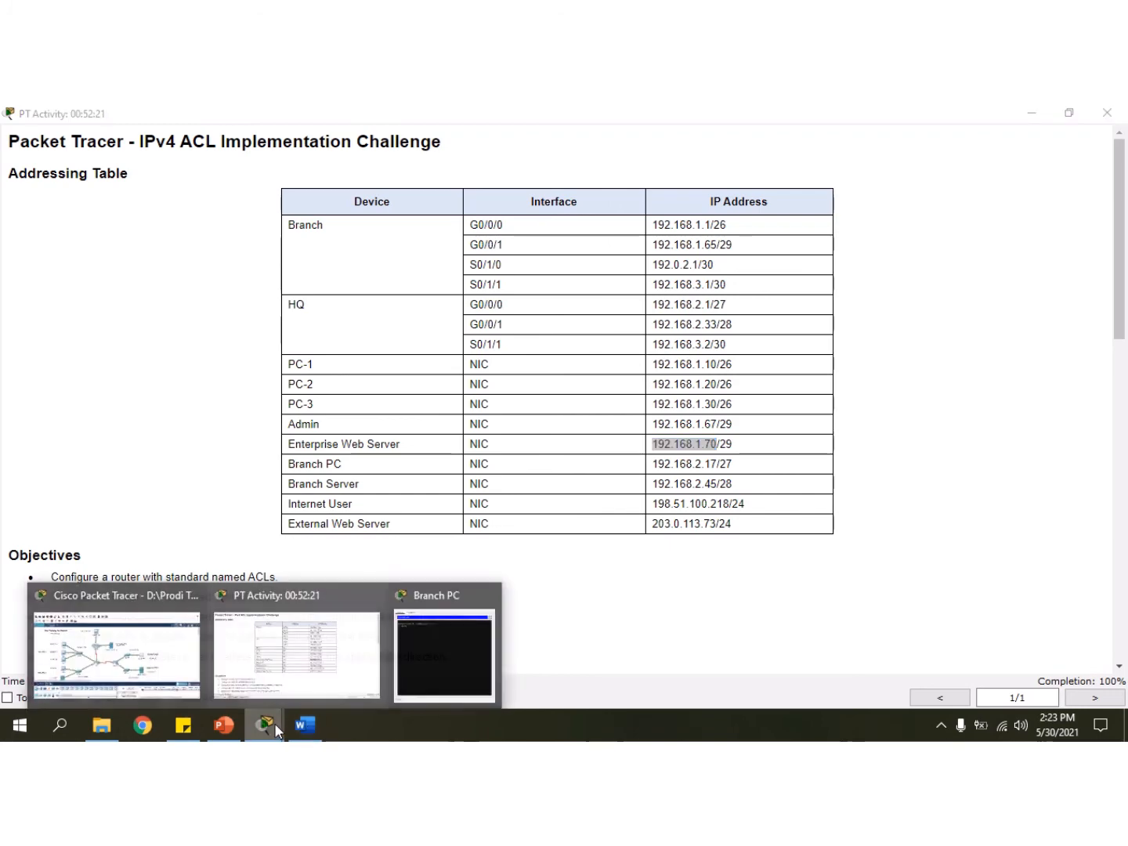
# Ping the Enterprise Web Server at 192.168.1.70 from Branch PC's Command Prompt, and close the Branch PC window.
pyautogui.click(463, 648)
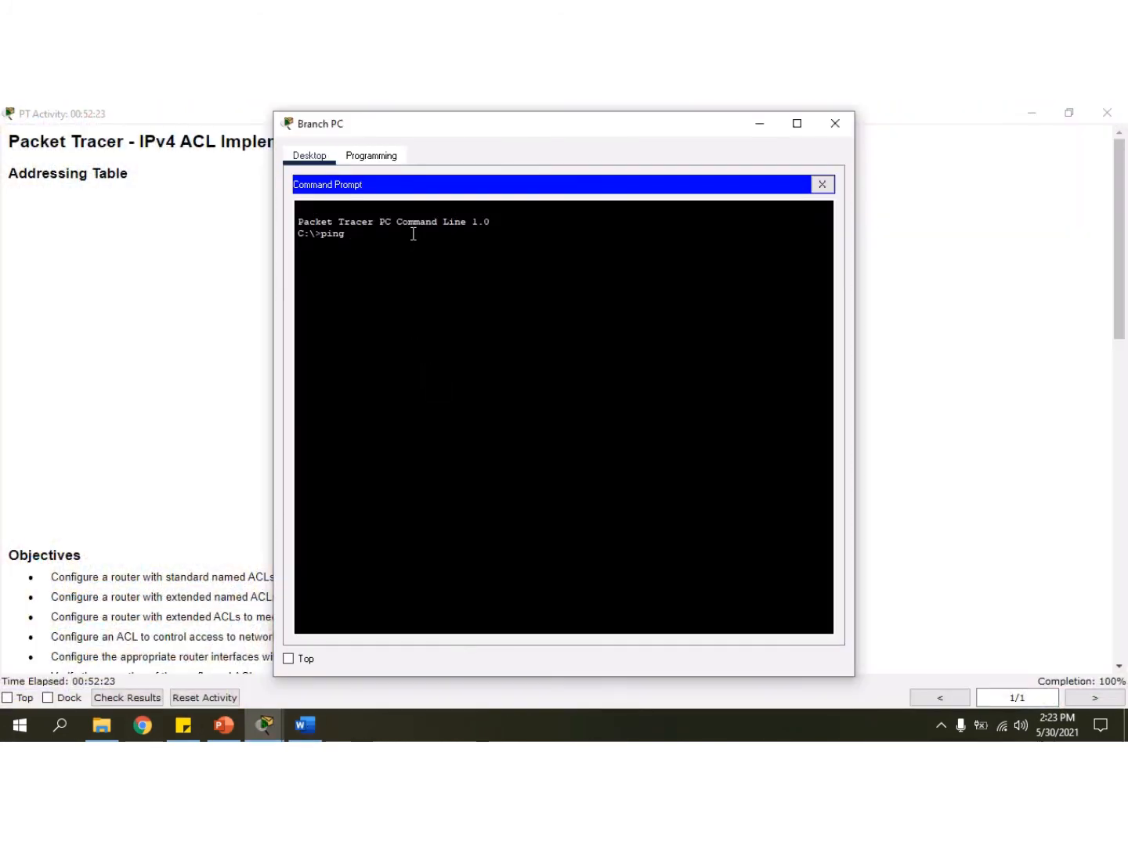
pyautogui.rightClick(413, 236)
pyautogui.click(444, 266)
pyautogui.press('Return')
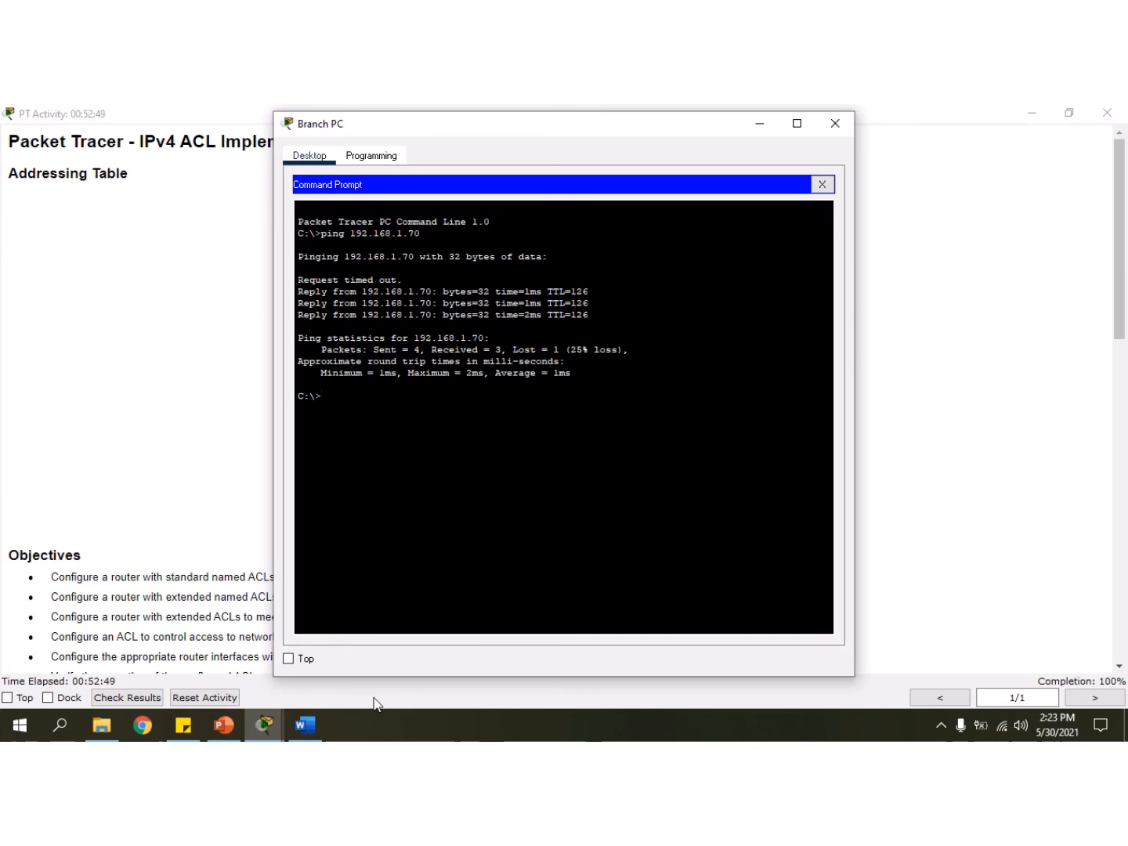
pyautogui.click(835, 124)
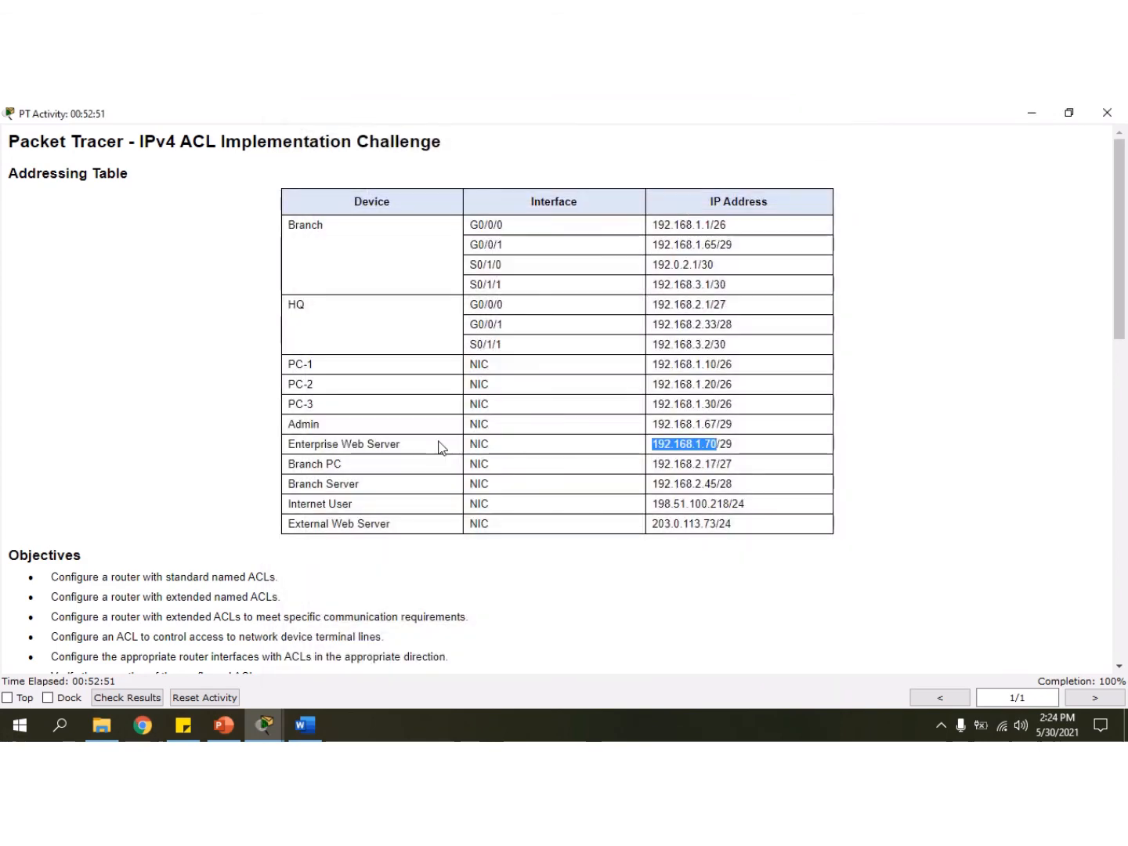
# Switch to the Word document and read the Branch PC ping explanation and the next test from PC-1 to the Branch Server.
pyautogui.click(305, 728)
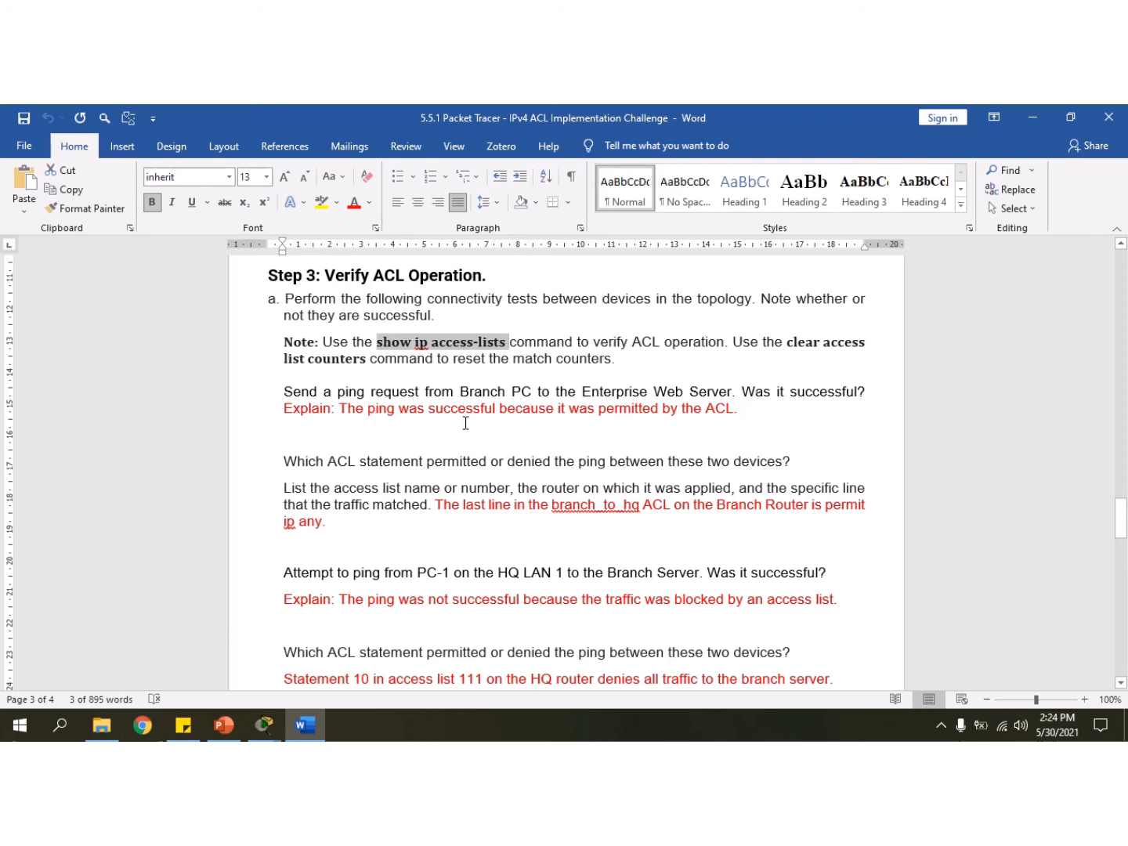
pyautogui.click(740, 408)
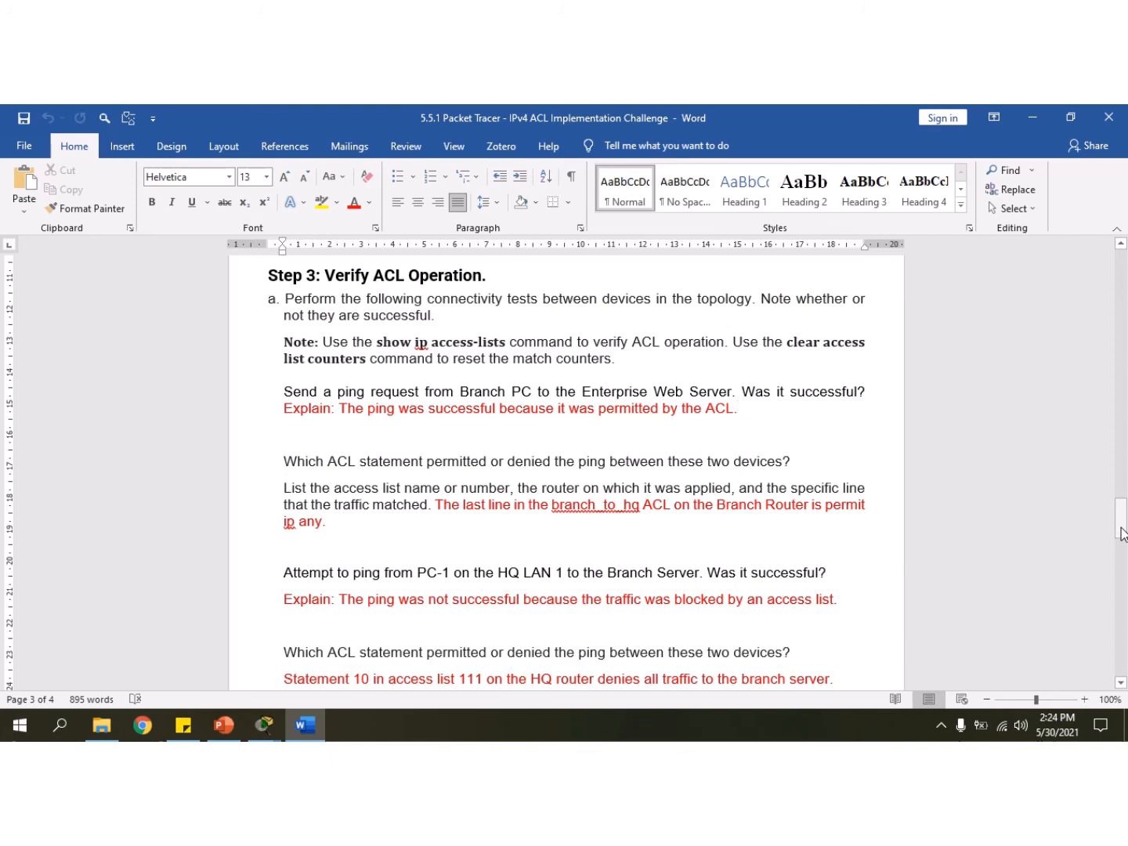
pyautogui.moveTo(1123, 532); pyautogui.dragTo(1122, 556)
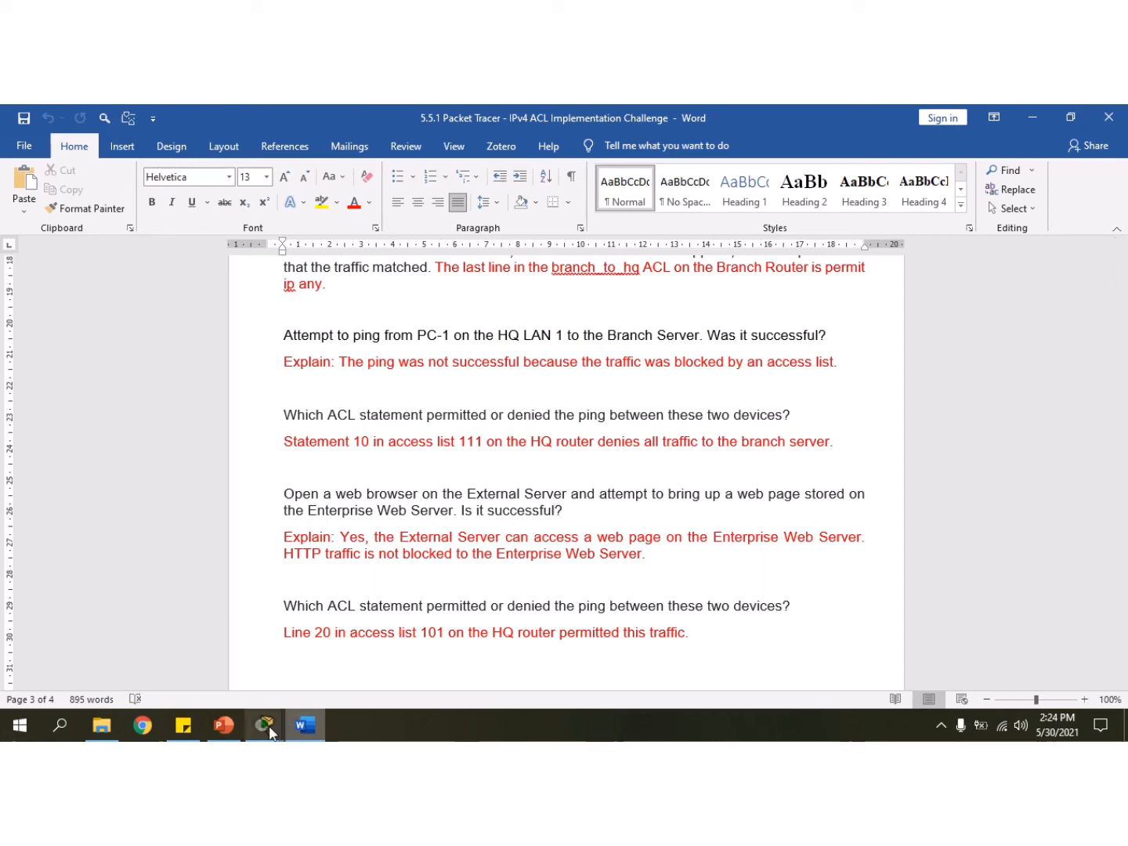
# Return to the Packet Tracer topology, open PC-1's Command Prompt and start a "ping" command.
pyautogui.moveTo(263, 725)
pyautogui.click(197, 668)
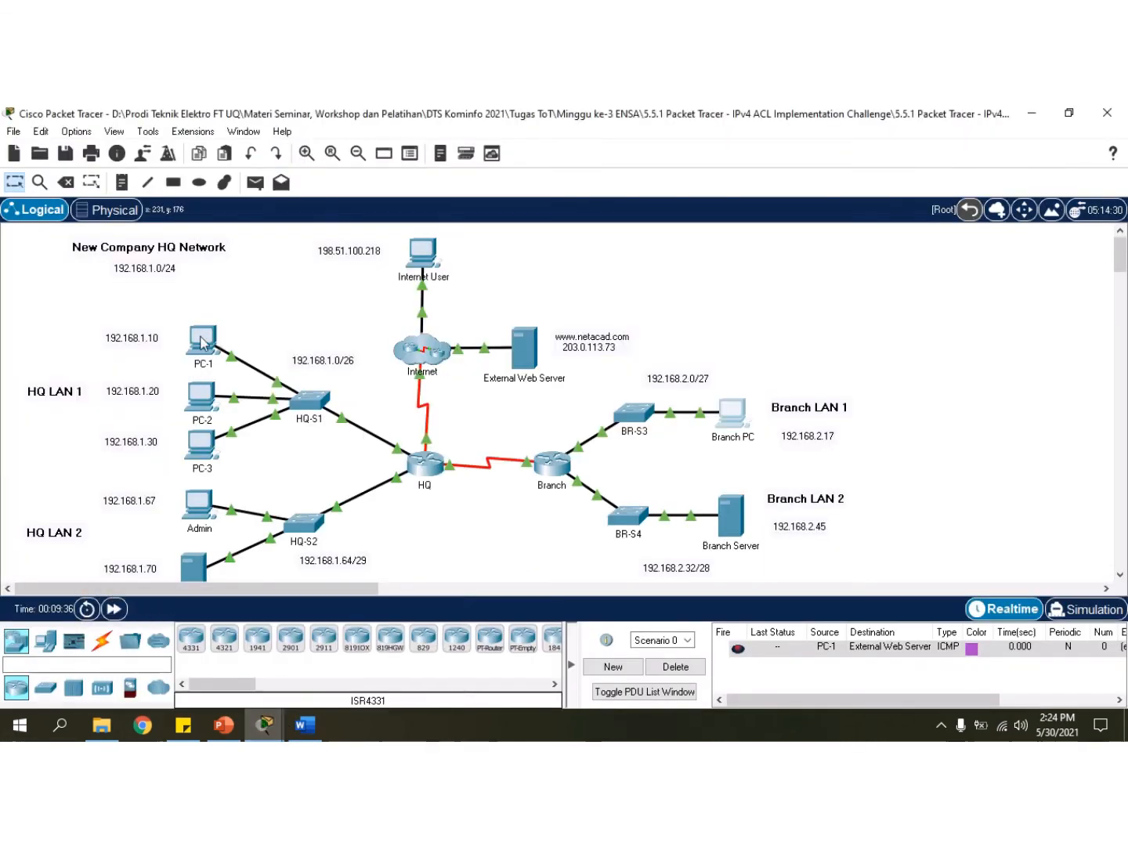
pyautogui.click(205, 342)
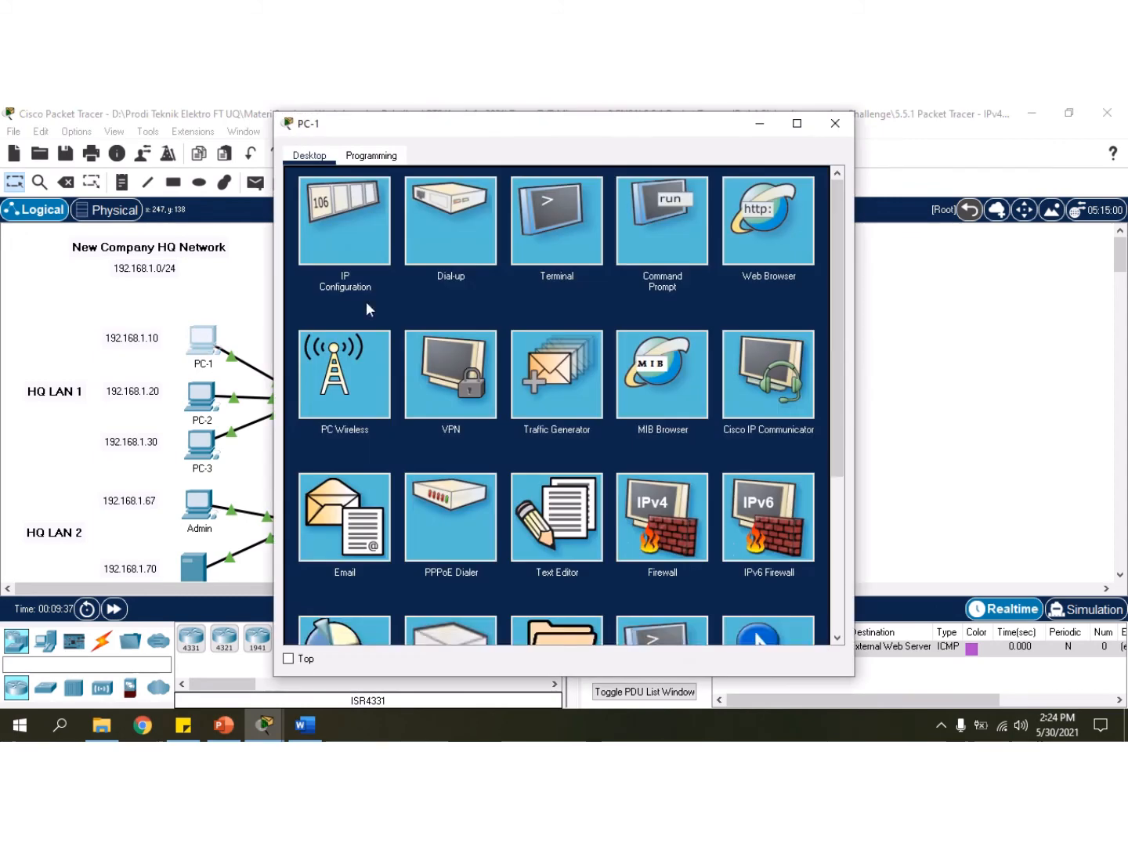
pyautogui.click(676, 229)
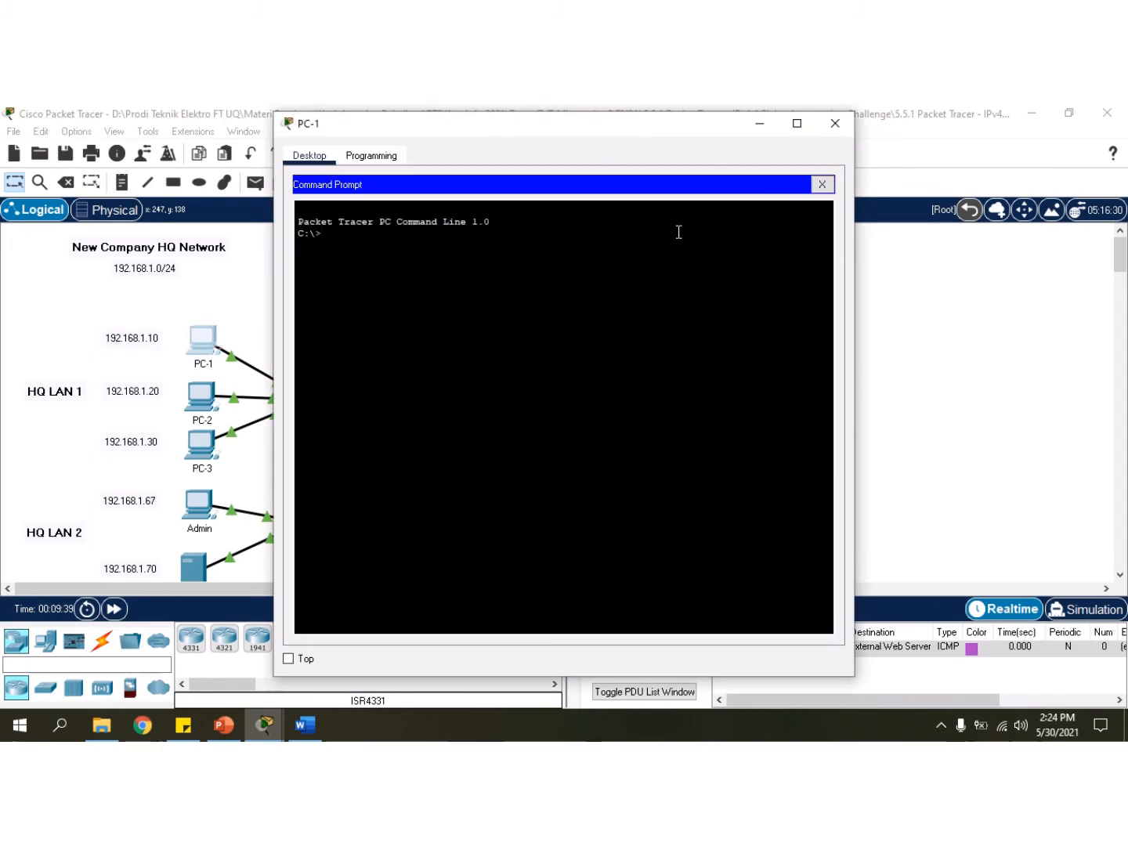
pyautogui.write('ping')
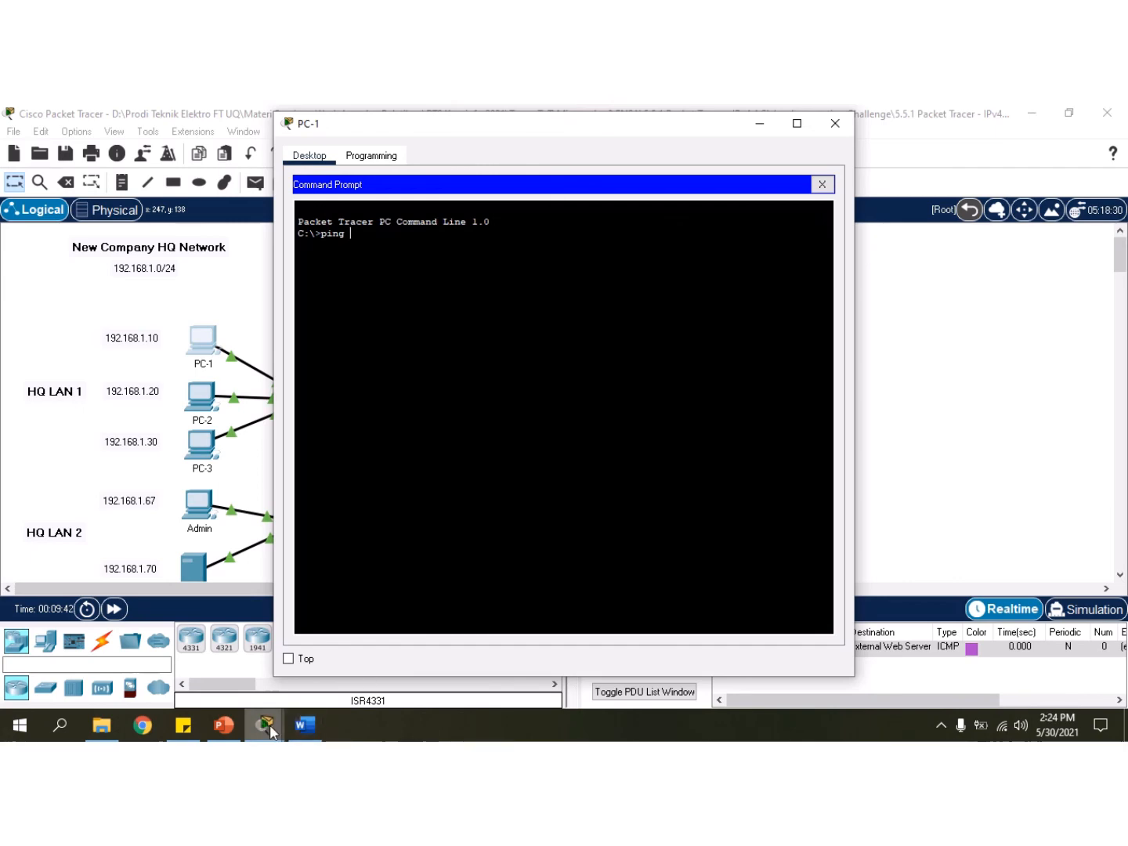
# Check the ping target in the Word document and copy the Branch Server's address 192.168.2.45 from the PT Activity addressing table.
pyautogui.click(303, 727)
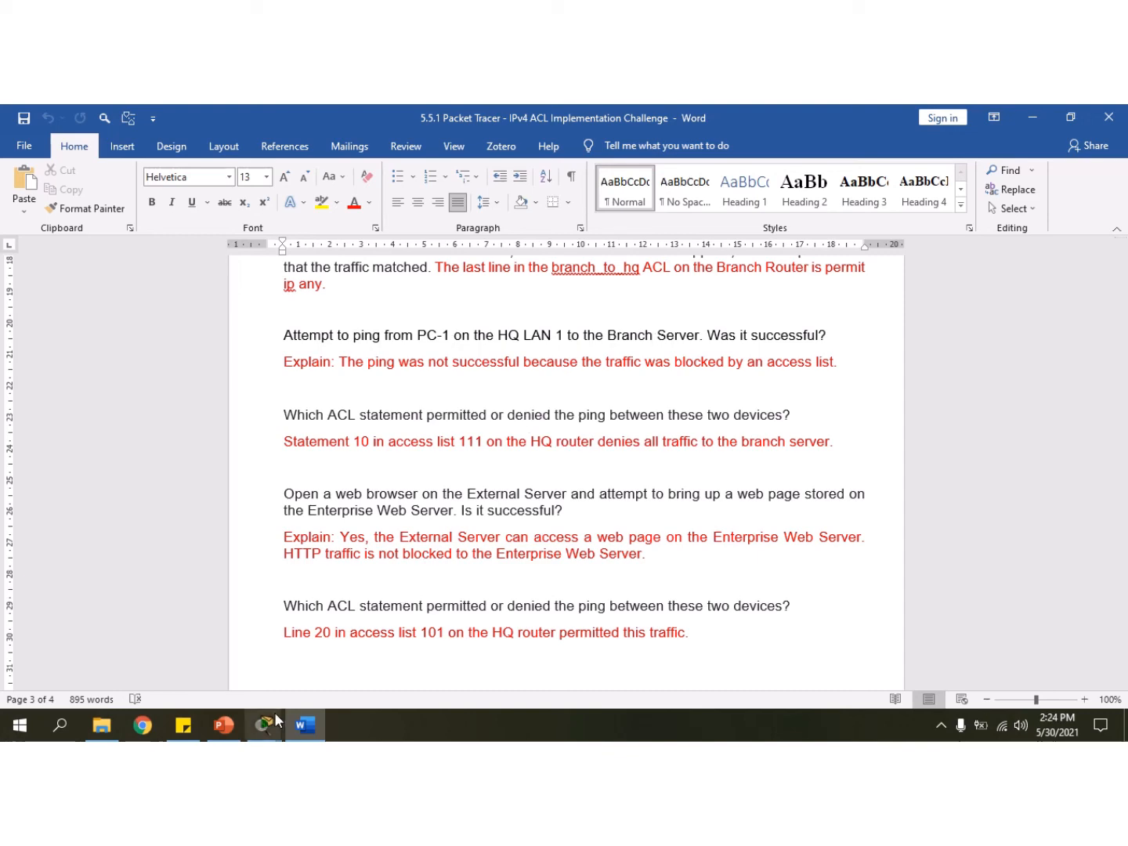
pyautogui.moveTo(272, 724)
pyautogui.click(291, 638)
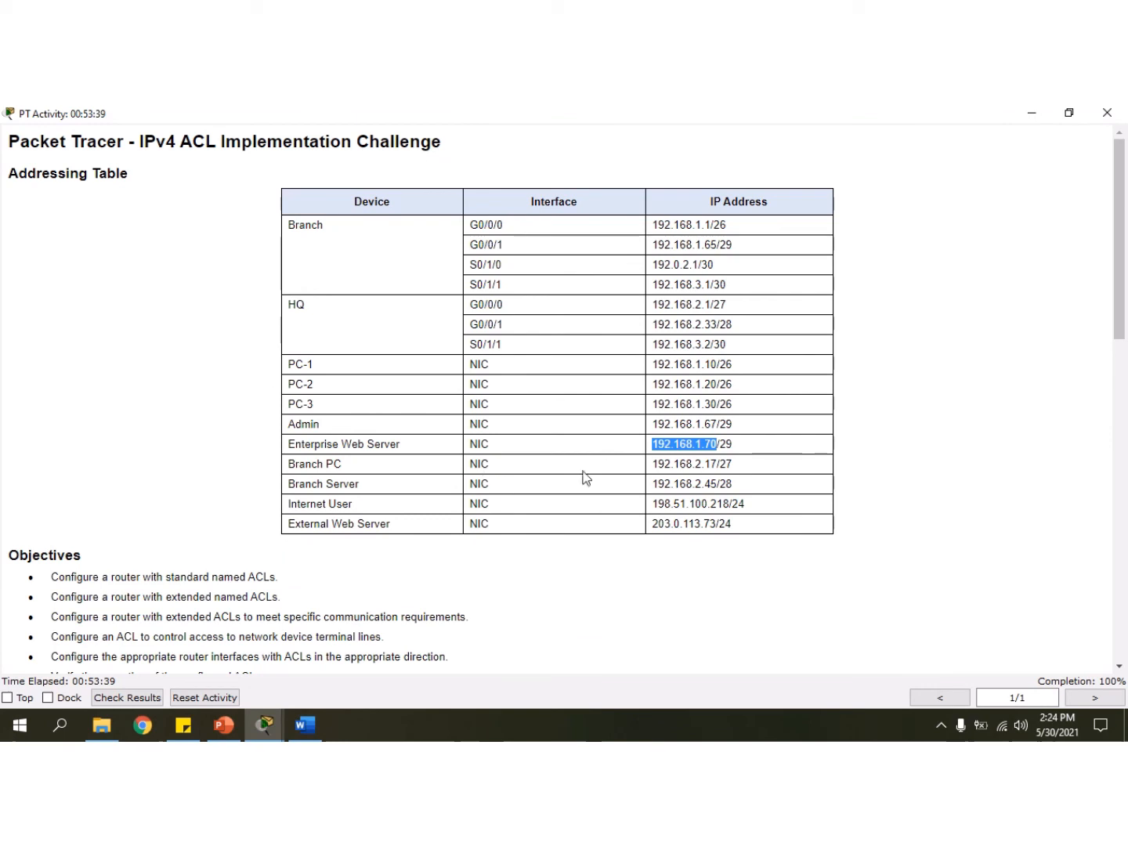
pyautogui.click(654, 484)
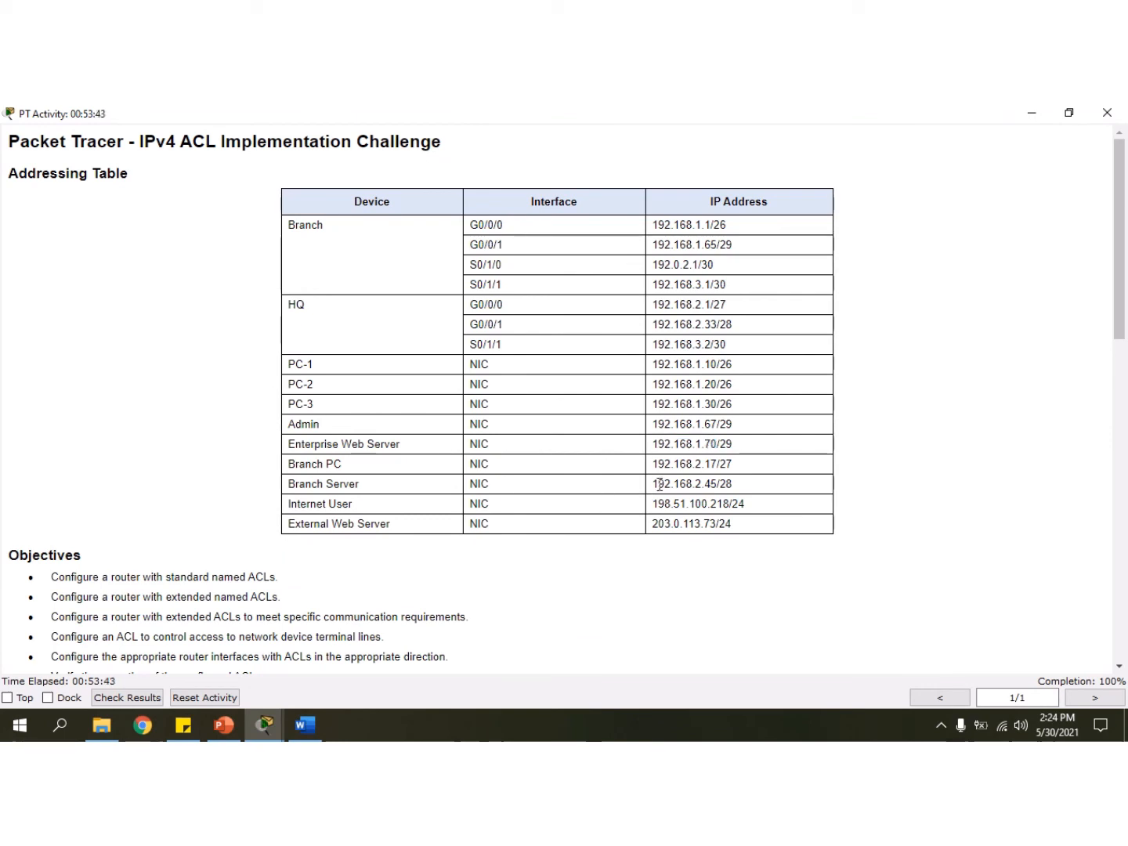
pyautogui.moveTo(652, 485); pyautogui.dragTo(712, 486)
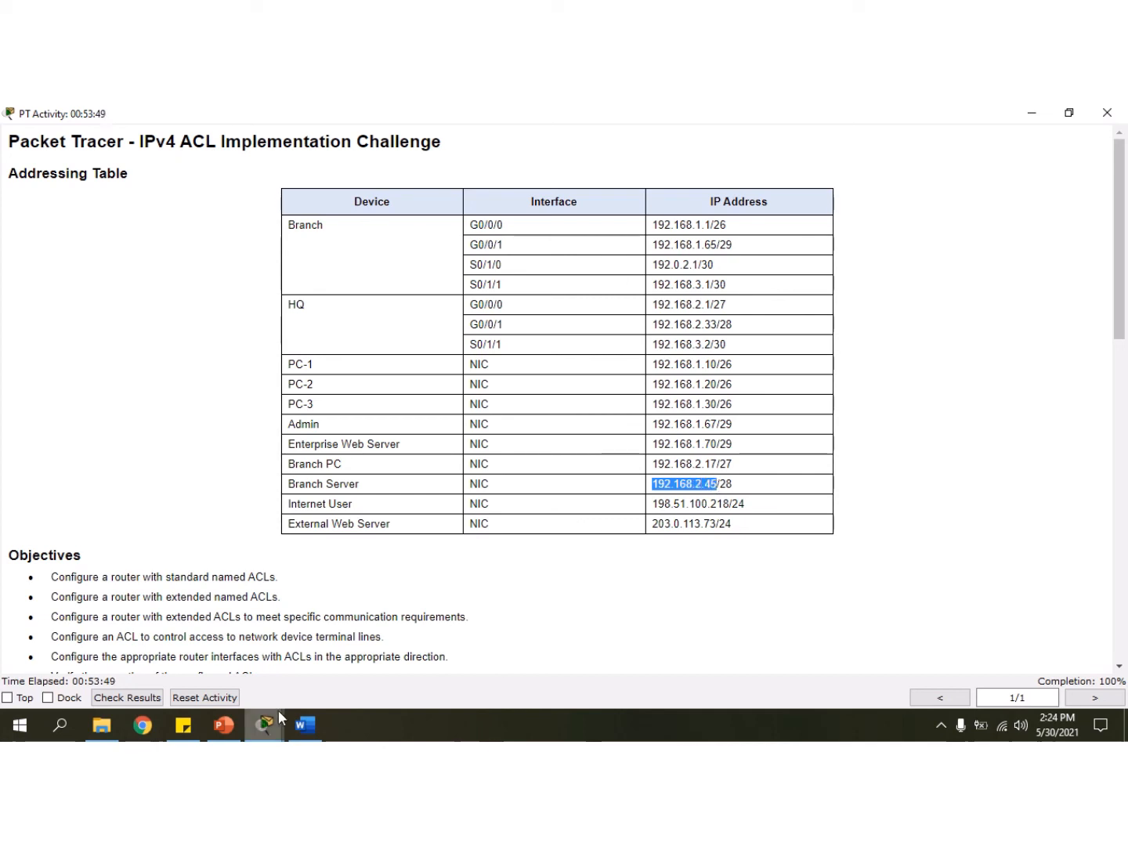
# Complete the ping command in PC-1's Command Prompt with the copied address 192.168.2.45 and run it.
pyautogui.moveTo(270, 723)
pyautogui.click(447, 640)
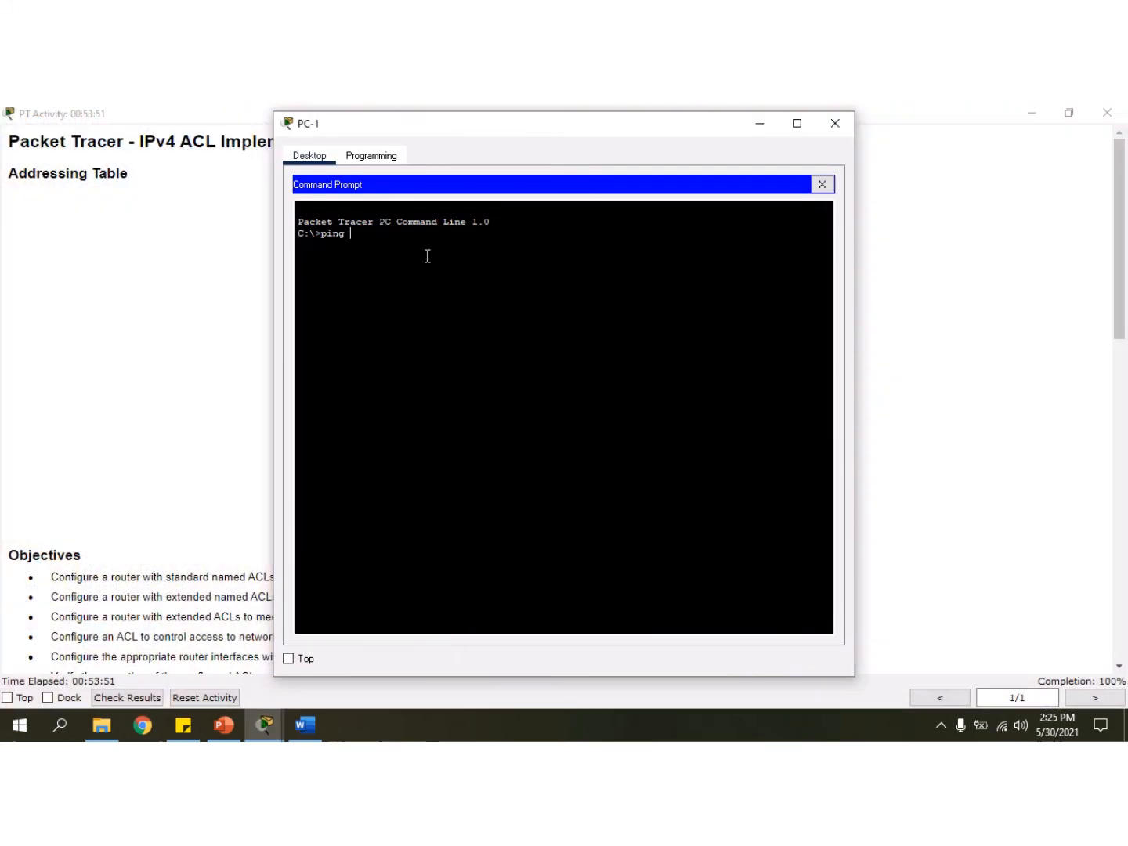
pyautogui.rightClick(410, 244)
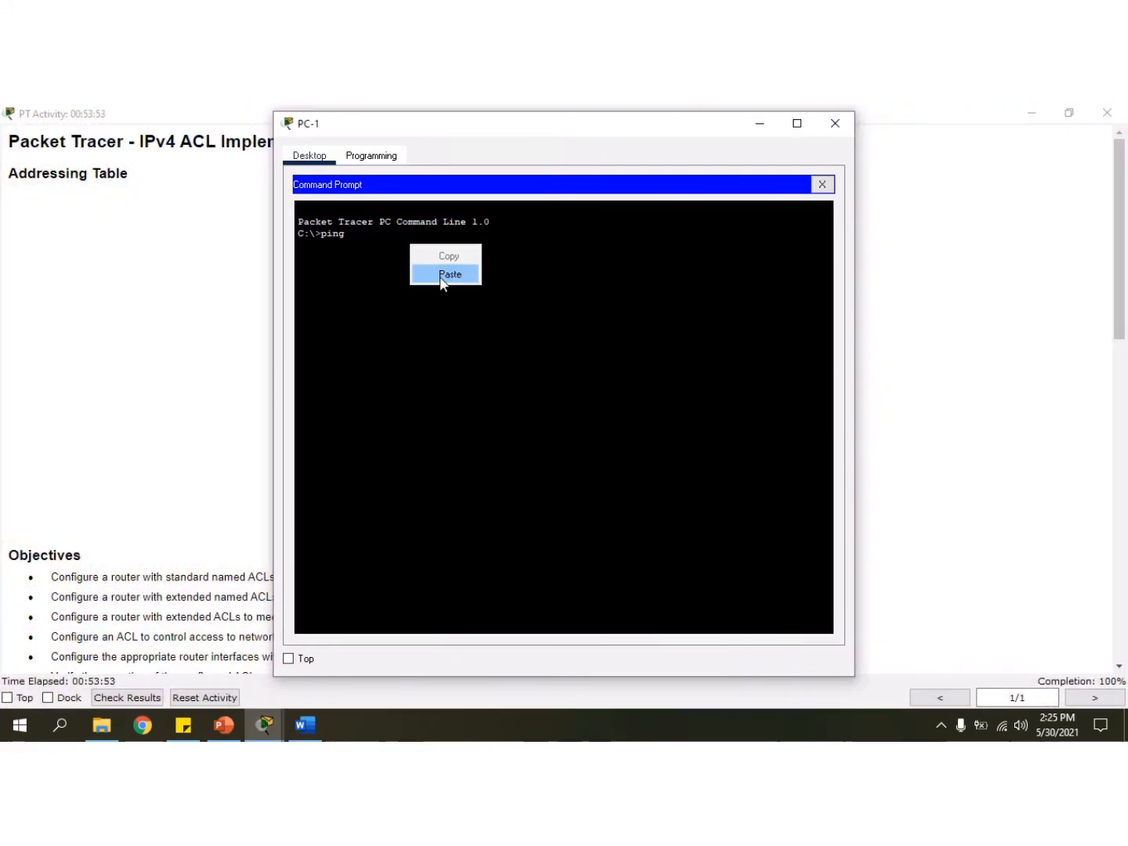
pyautogui.click(440, 274)
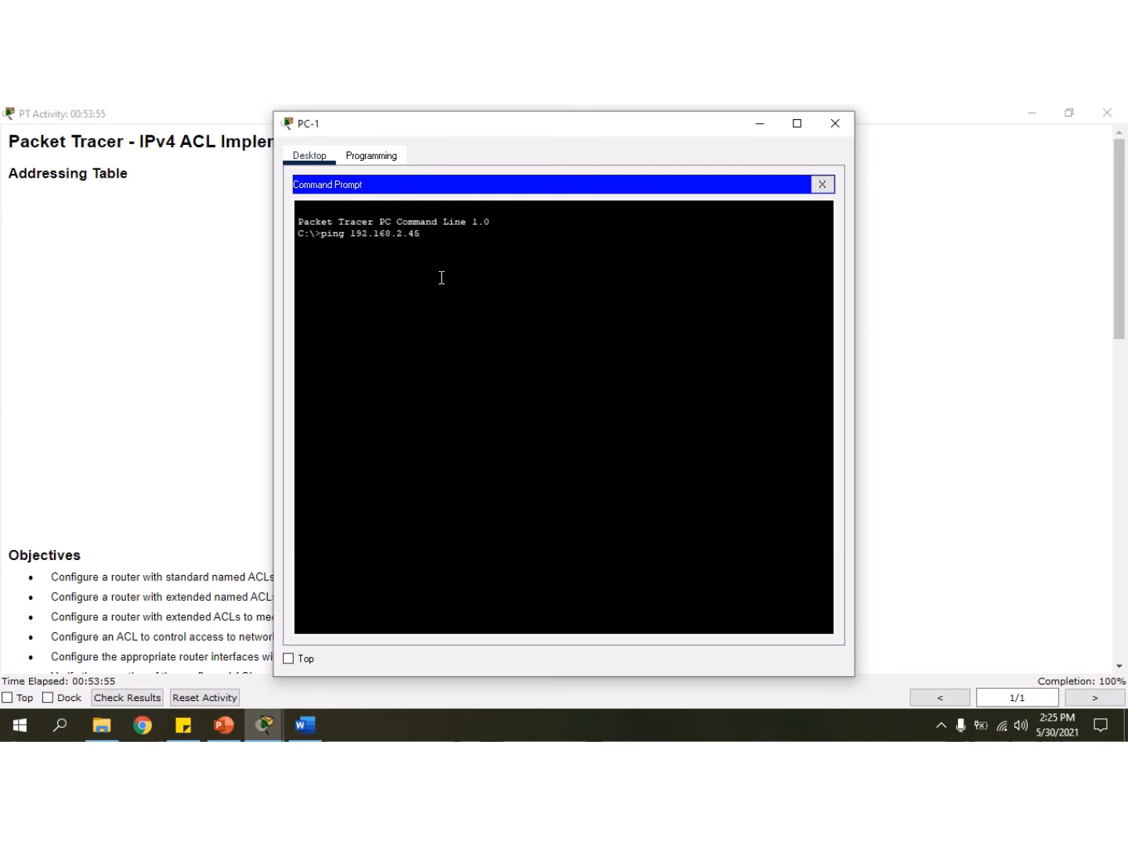
pyautogui.press('Return')
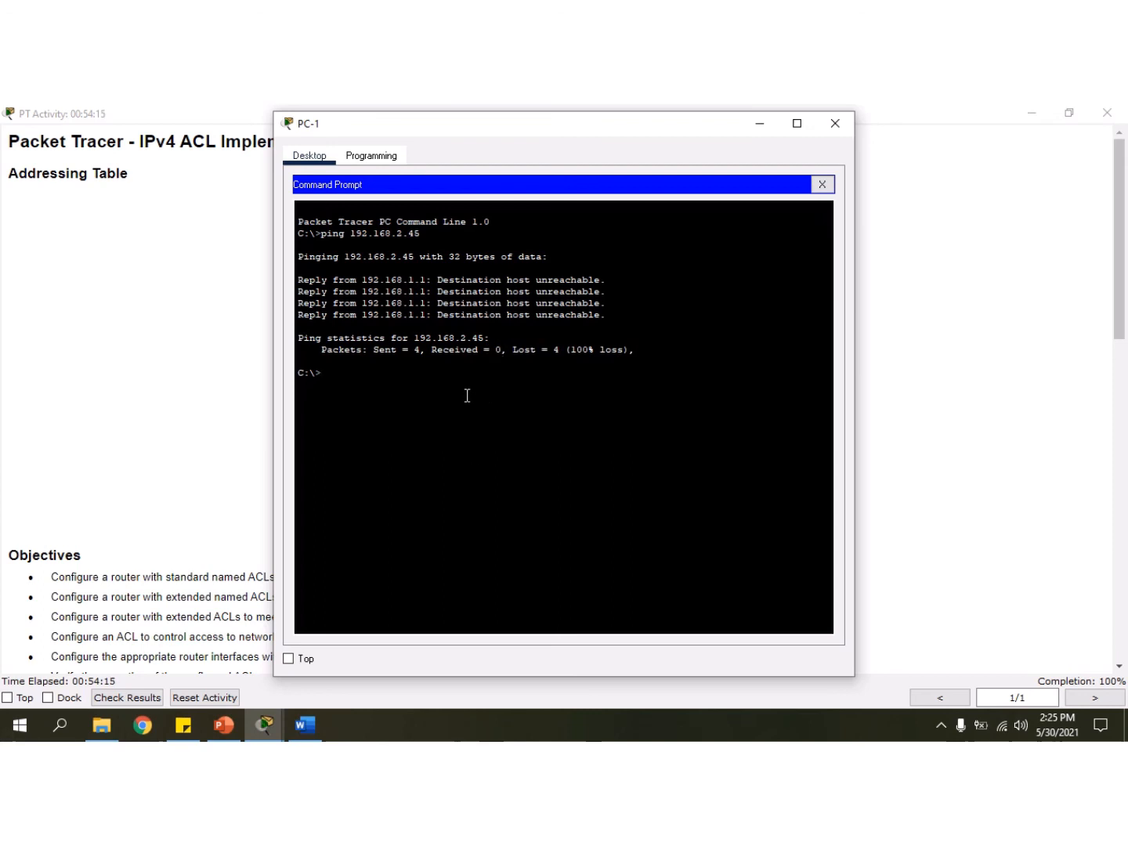
# Compare PC-1's ping result with the explanation in the Word document, and close the PC-1 window before returning to the document.
pyautogui.click(318, 719)
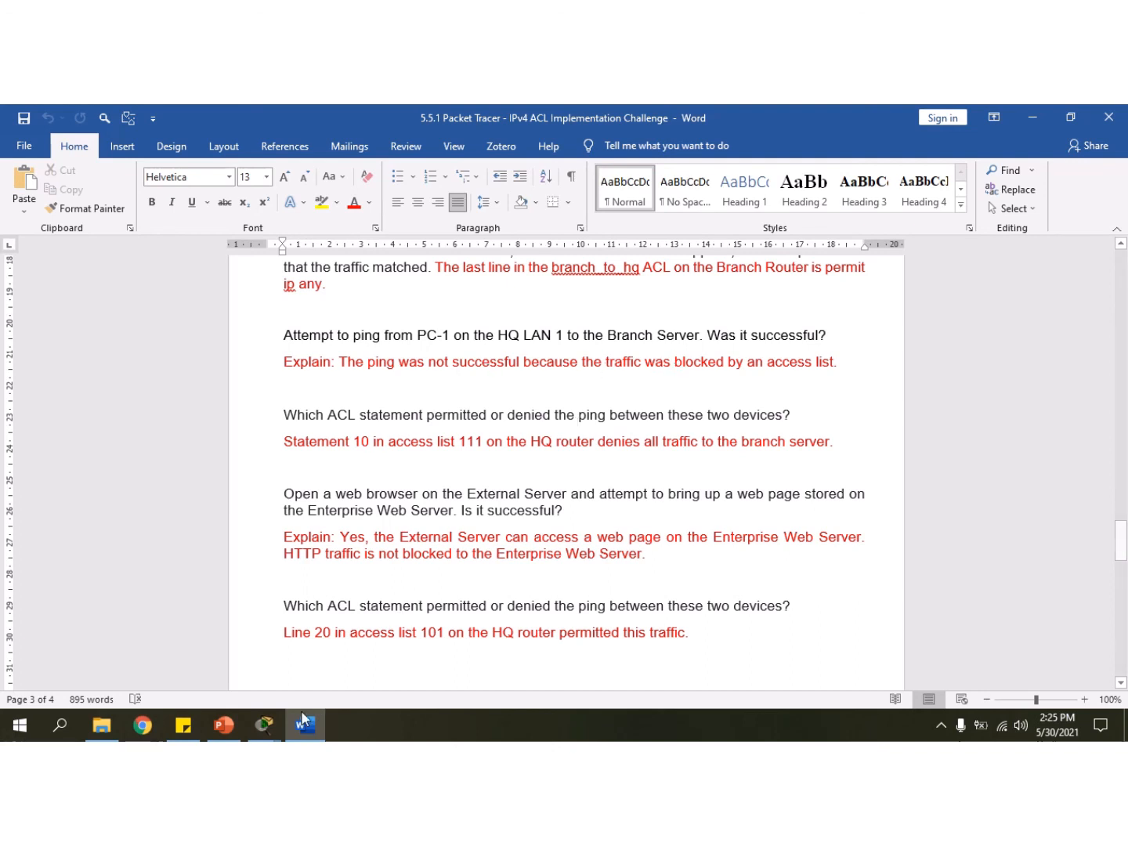
pyautogui.click(264, 724)
pyautogui.click(431, 645)
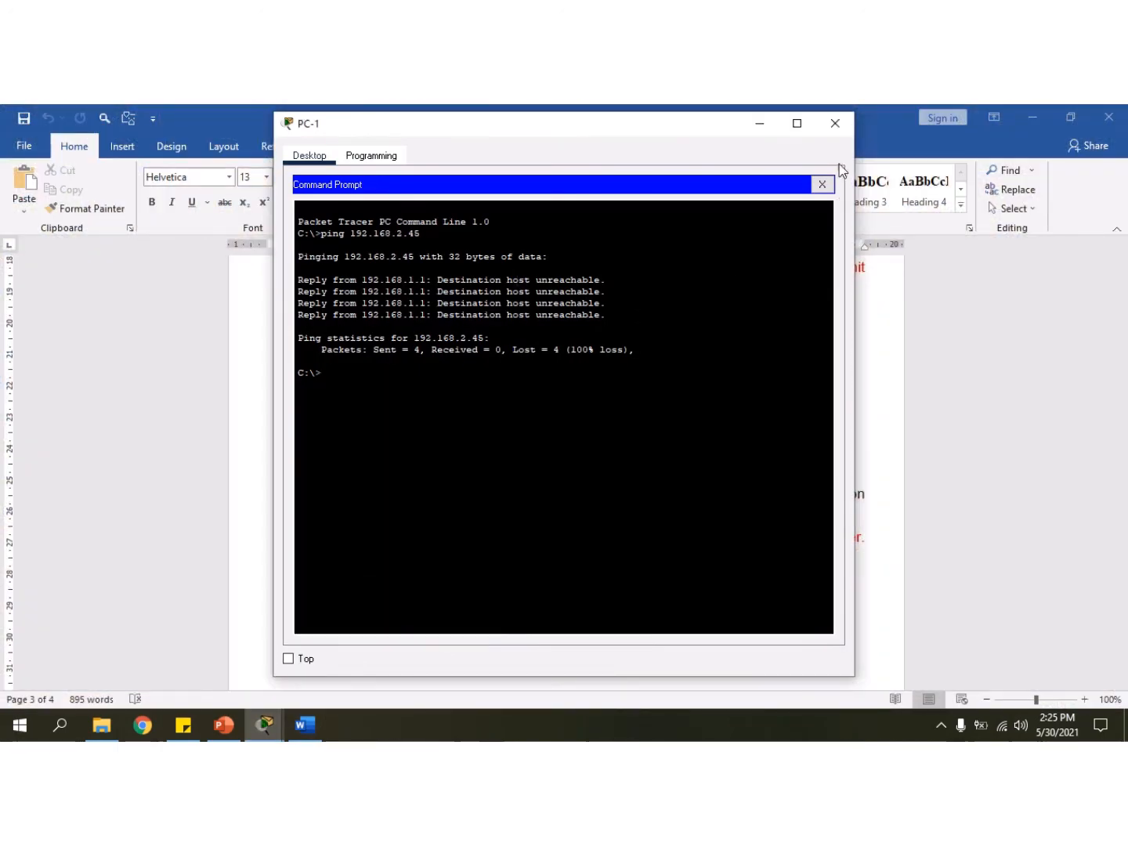
pyautogui.click(836, 123)
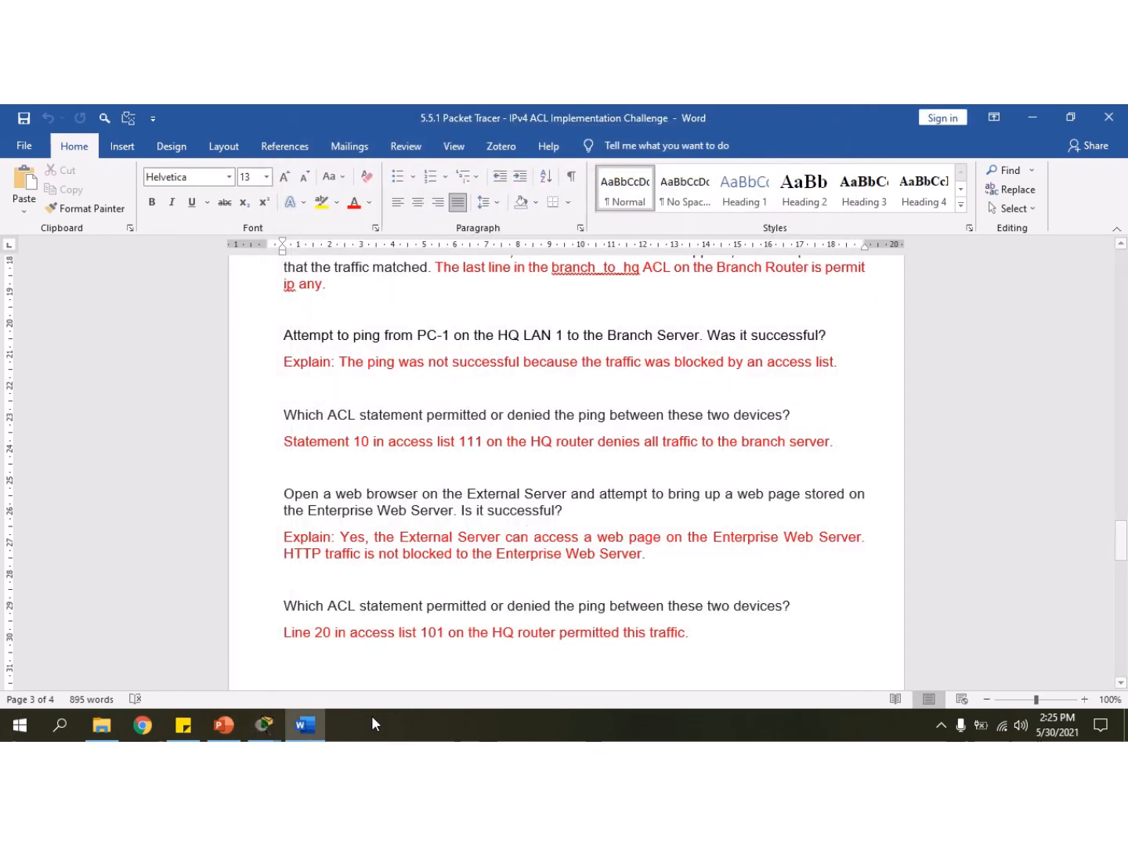
pyautogui.click(323, 723)
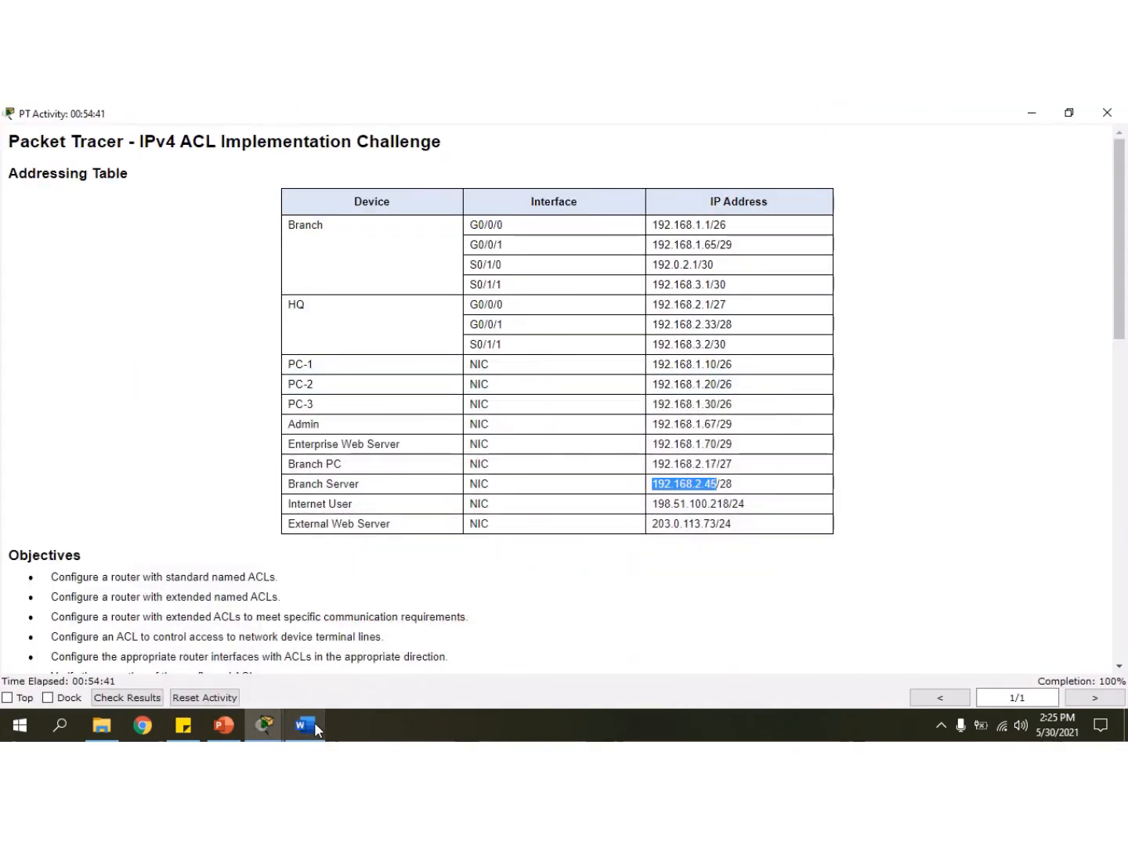
pyautogui.click(313, 723)
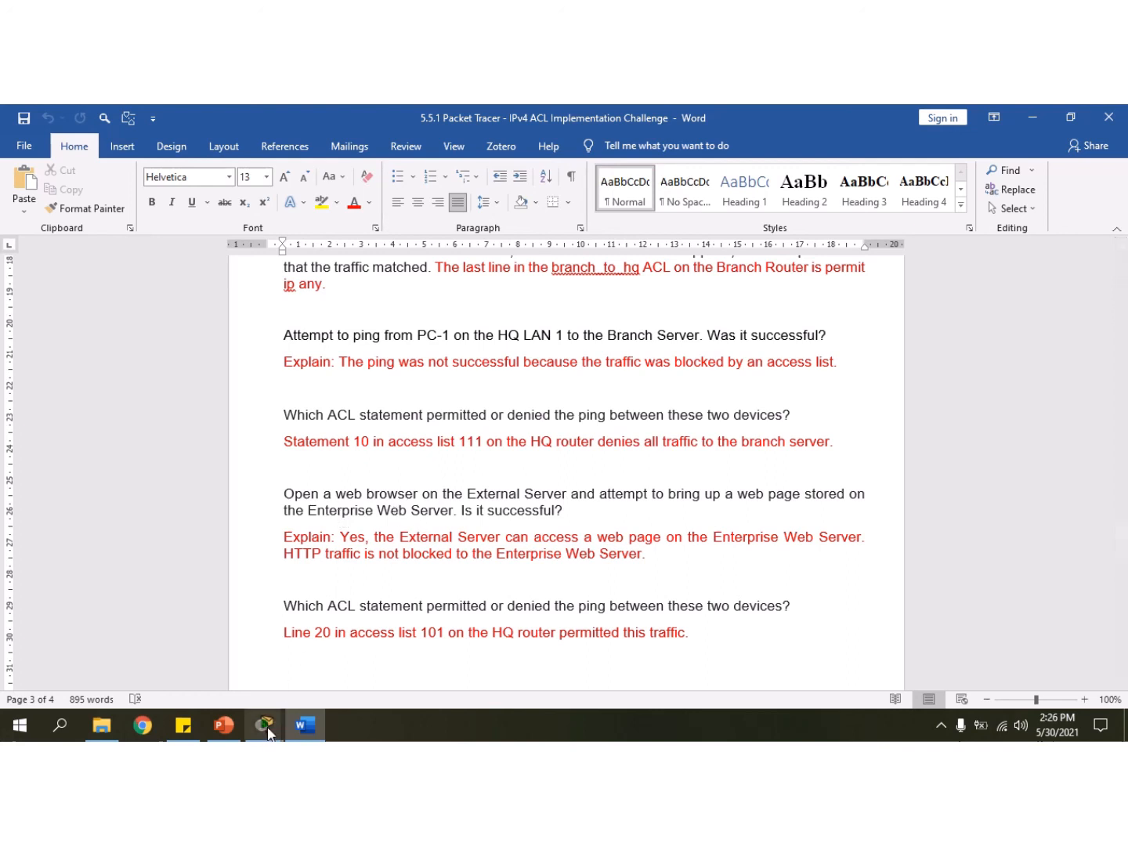
# Return to the Packet Tracer topology and open the Web Browser on the External Web Server.
pyautogui.moveTo(270, 732)
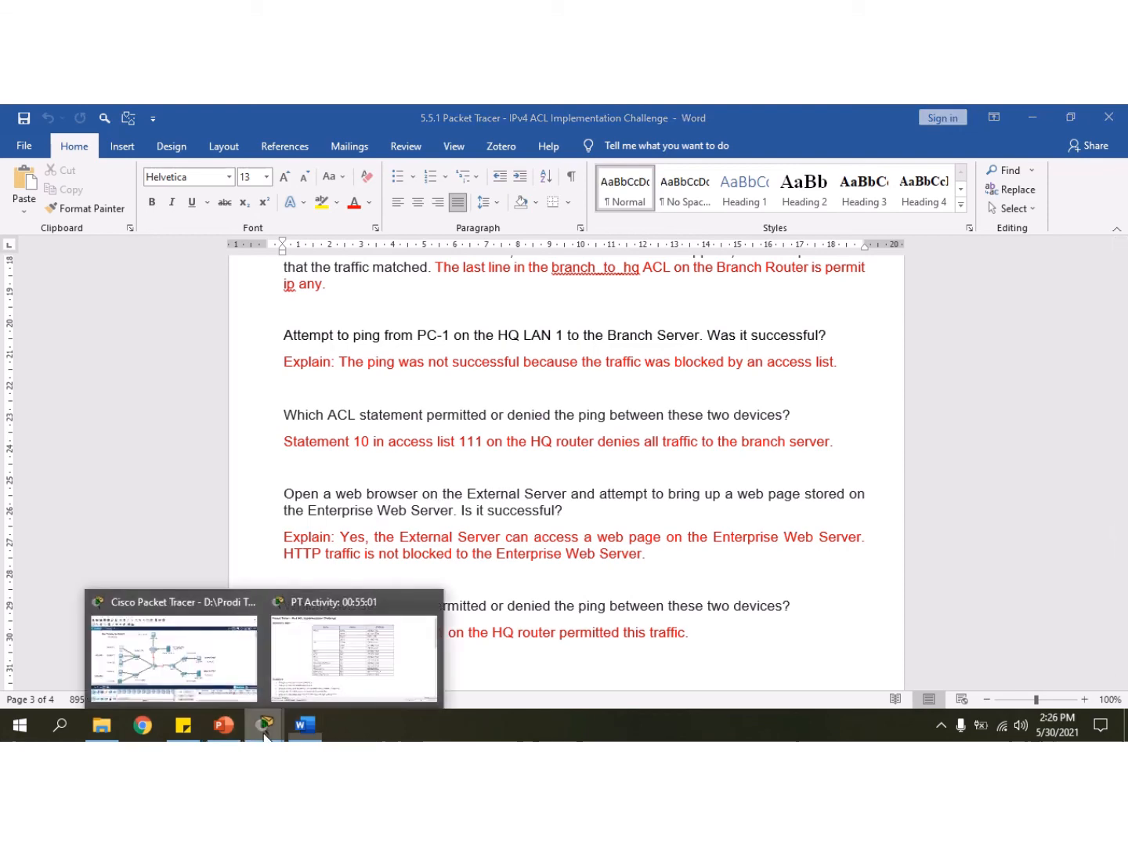
pyautogui.click(165, 664)
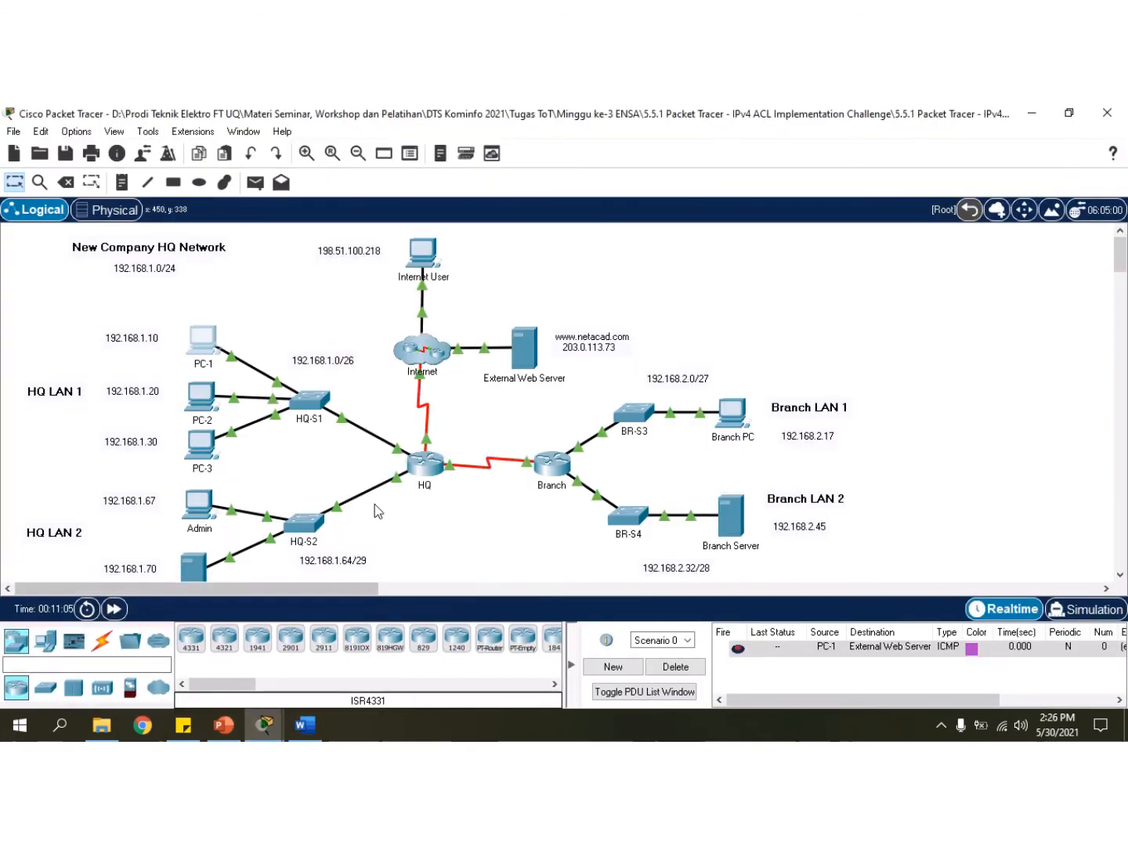
pyautogui.click(527, 358)
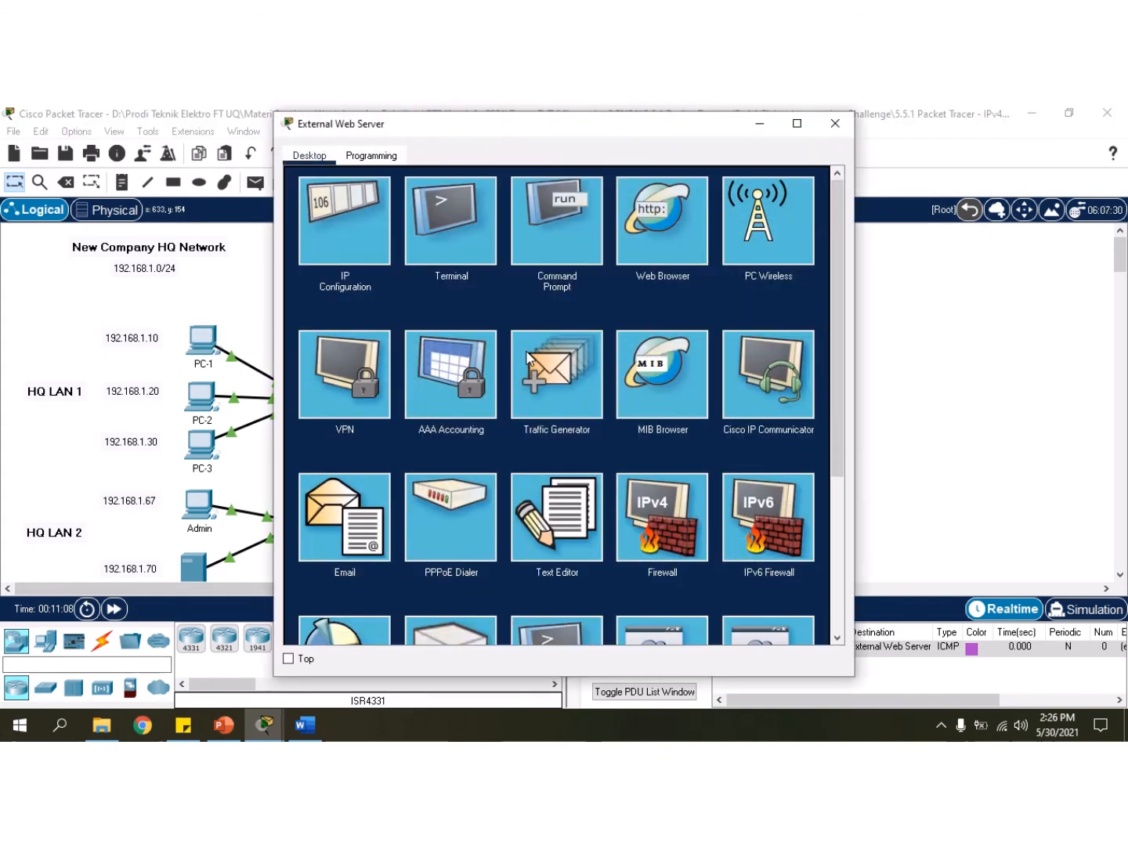
pyautogui.click(654, 229)
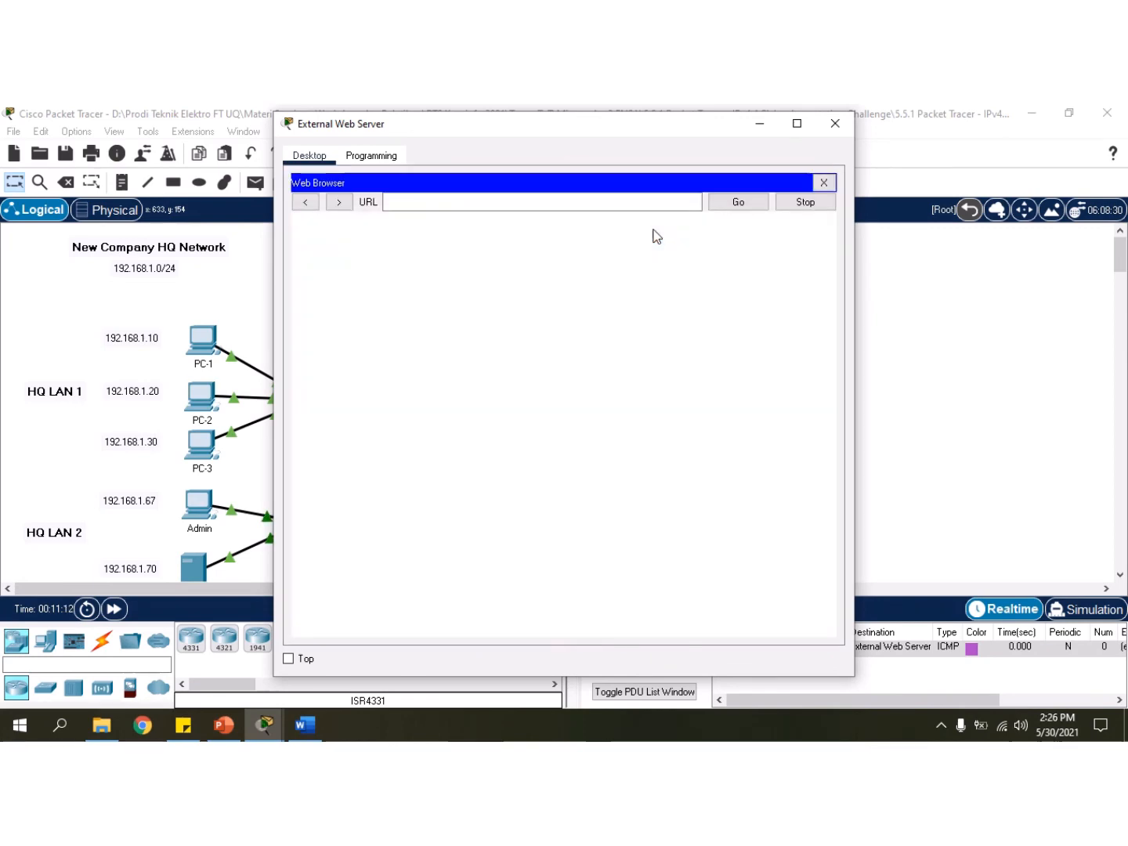
# Check the web page test in the Word document and the web address labelled in the Packet Tracer topology, and return to the server's browser.
pyautogui.moveTo(267, 733)
pyautogui.click(305, 725)
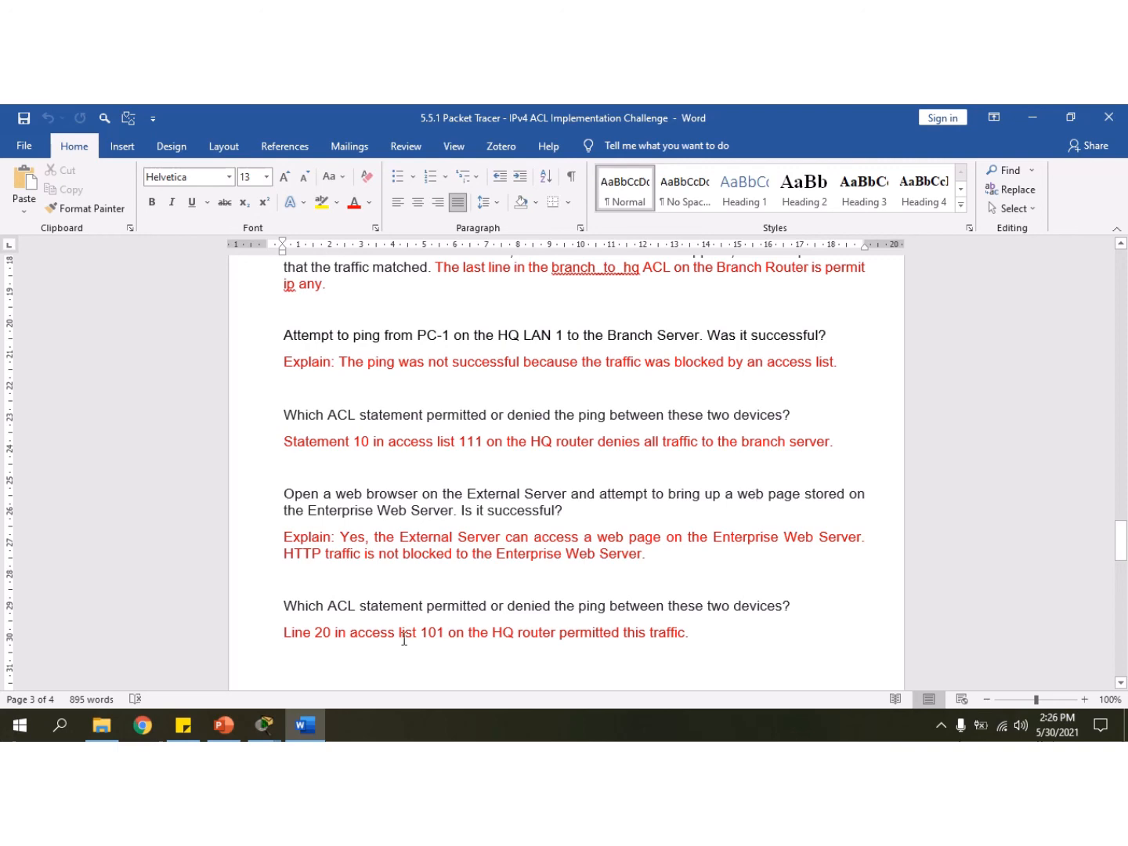
pyautogui.click(264, 725)
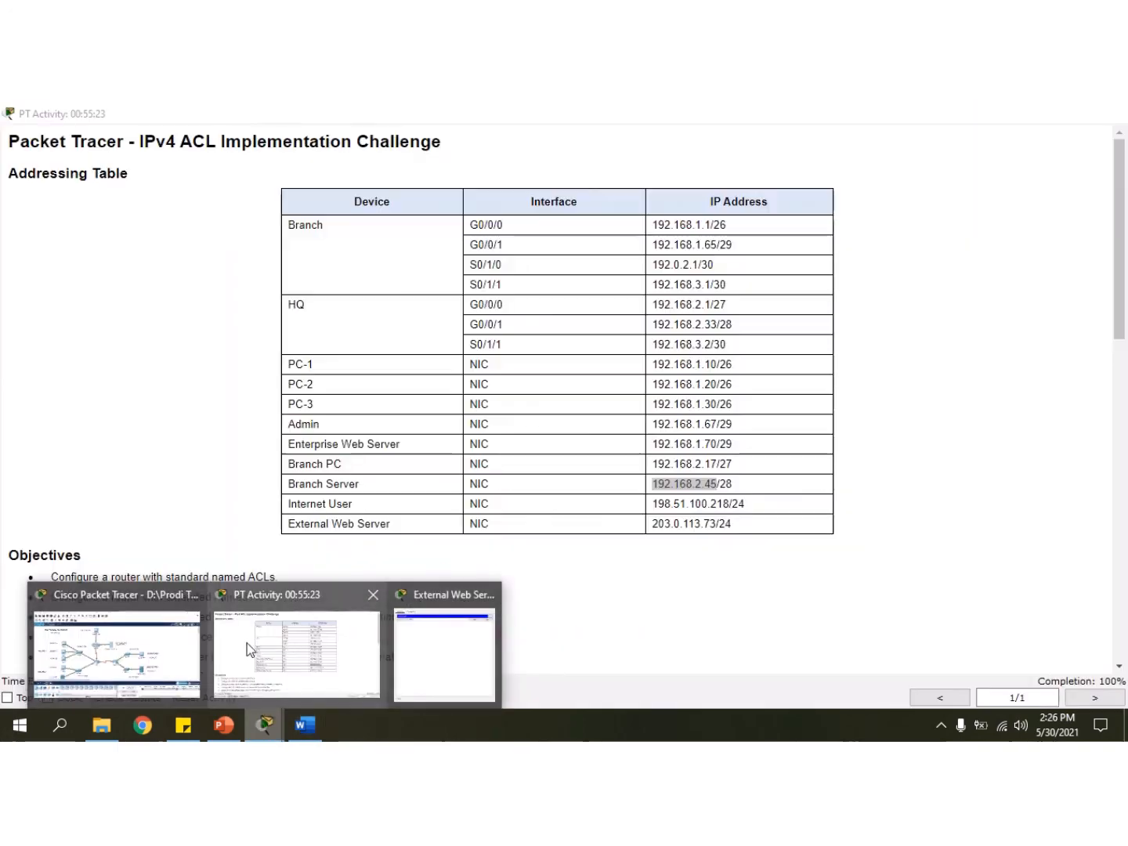
pyautogui.click(164, 653)
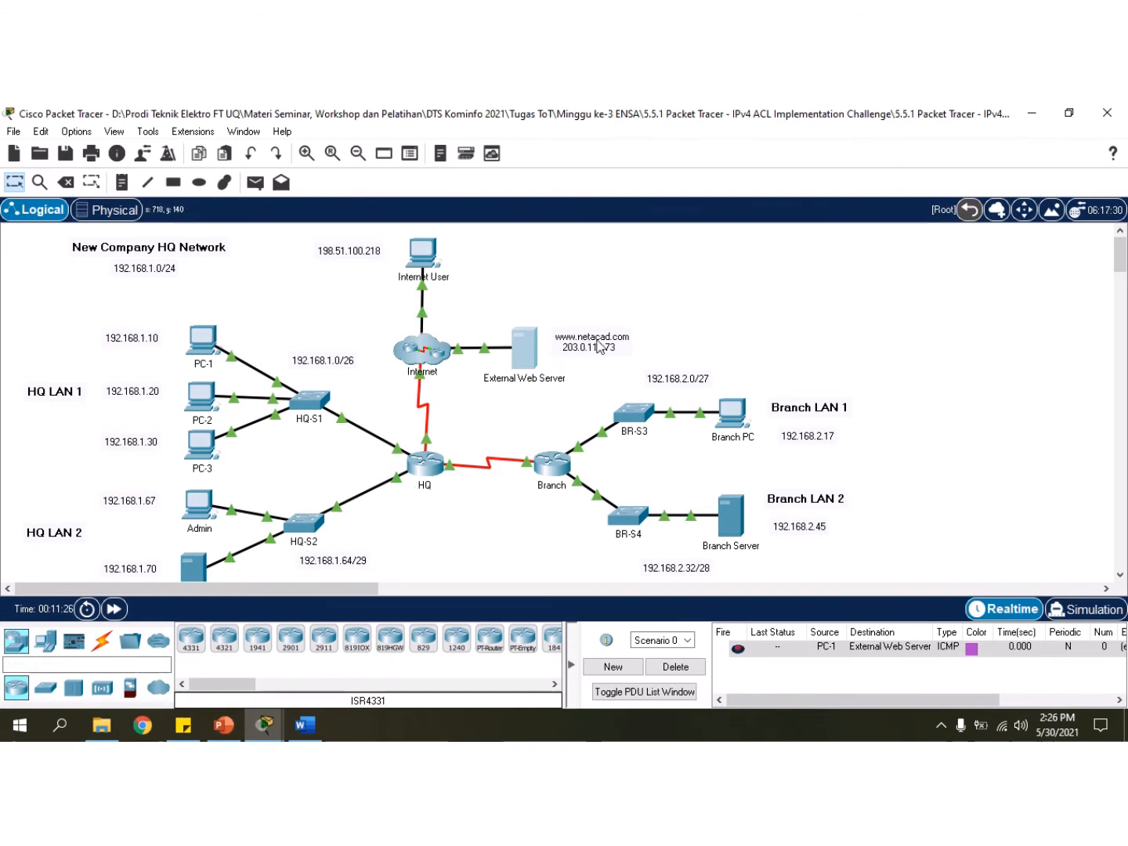
pyautogui.click(275, 734)
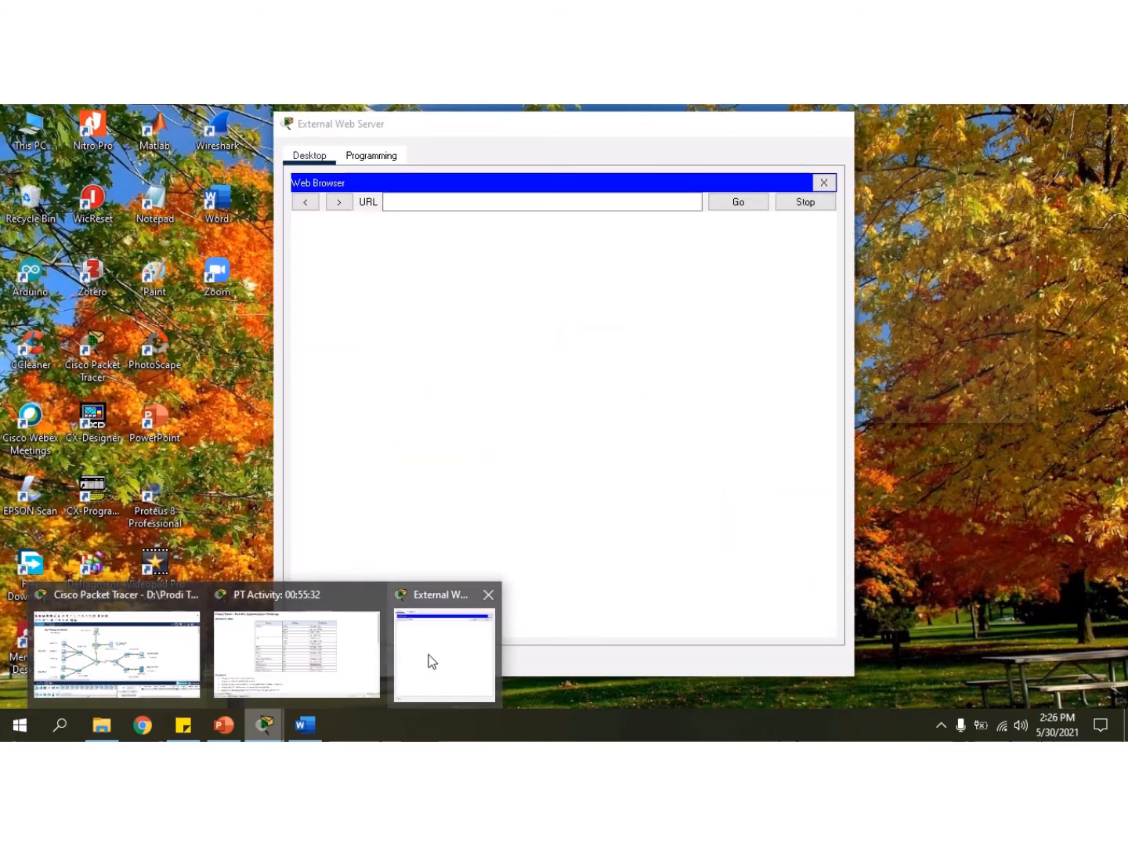
pyautogui.click(426, 659)
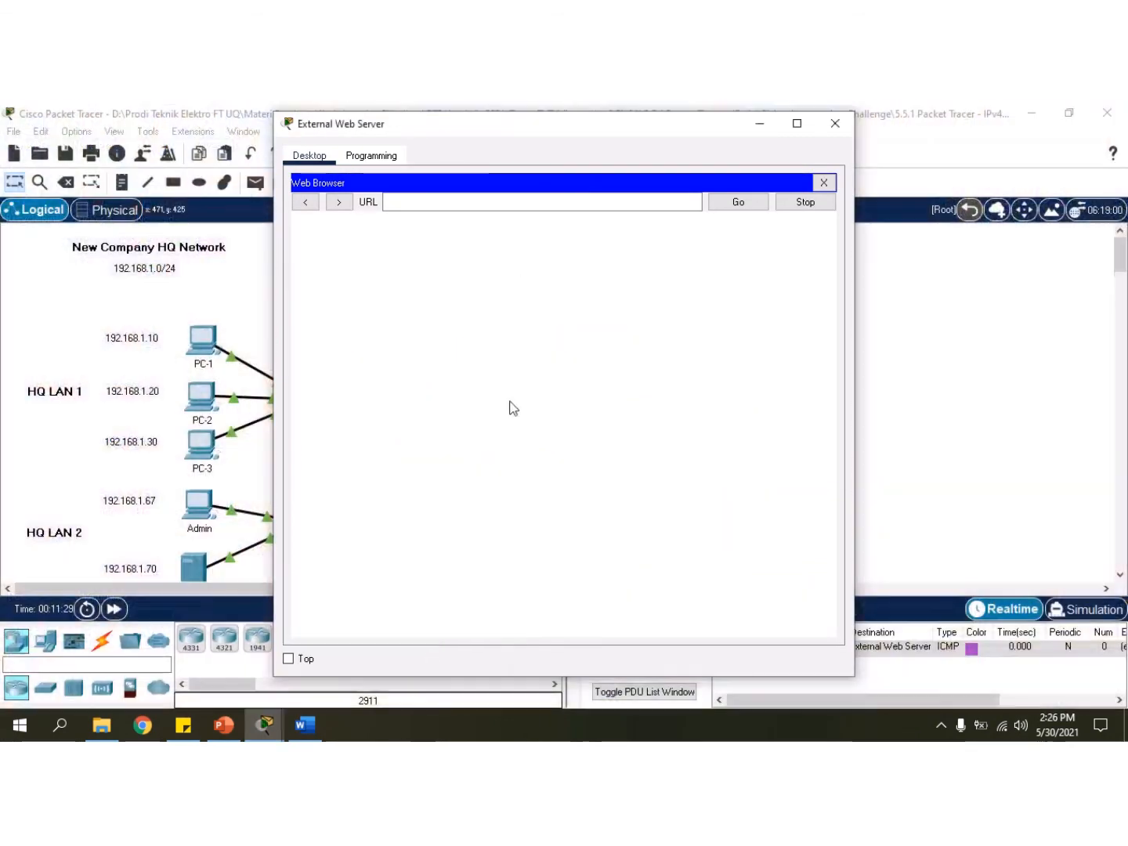
pyautogui.click(494, 202)
pyautogui.write('ww')
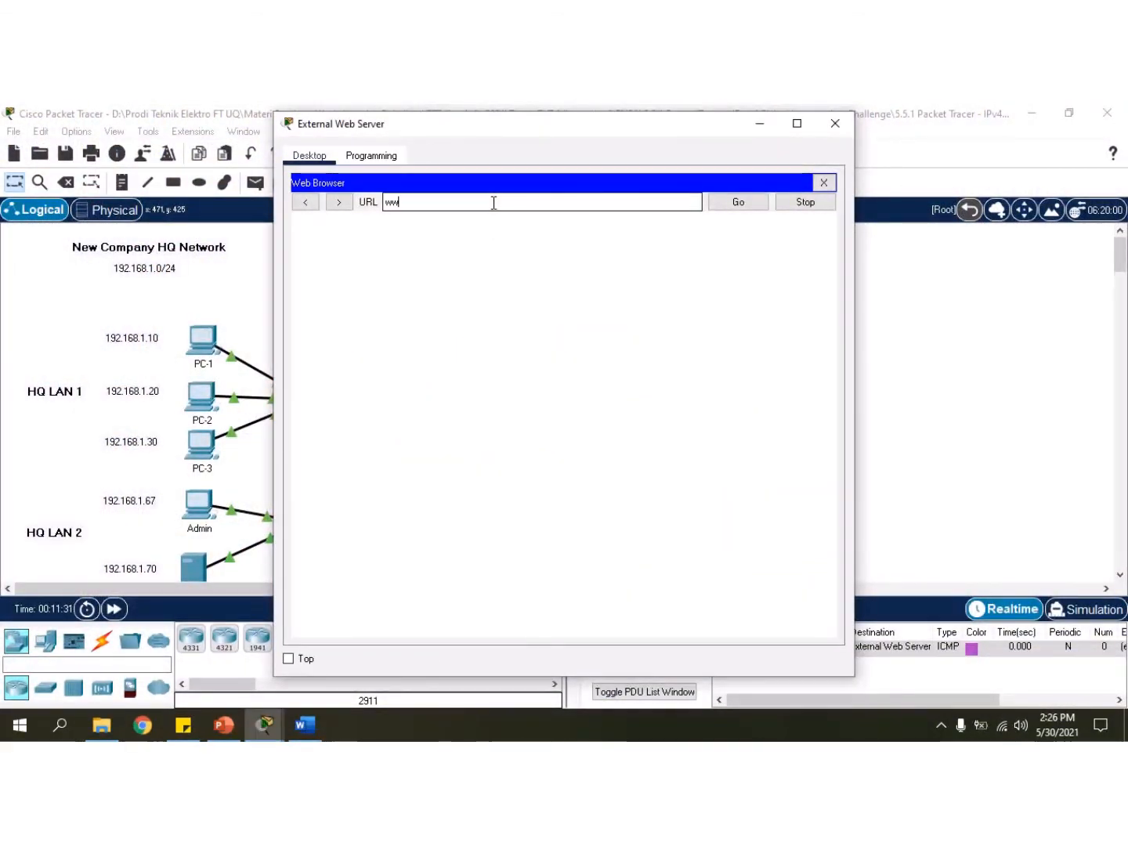
pyautogui.write('w.')
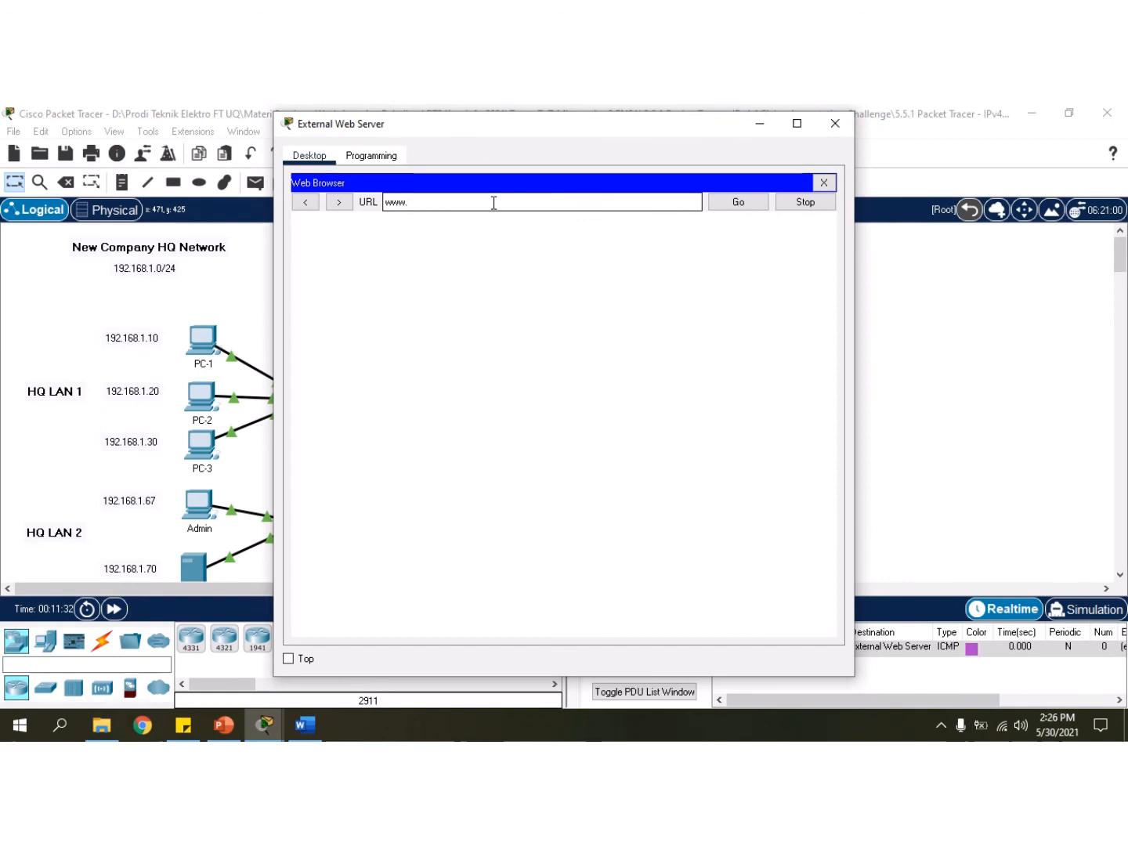
pyautogui.write('netac')
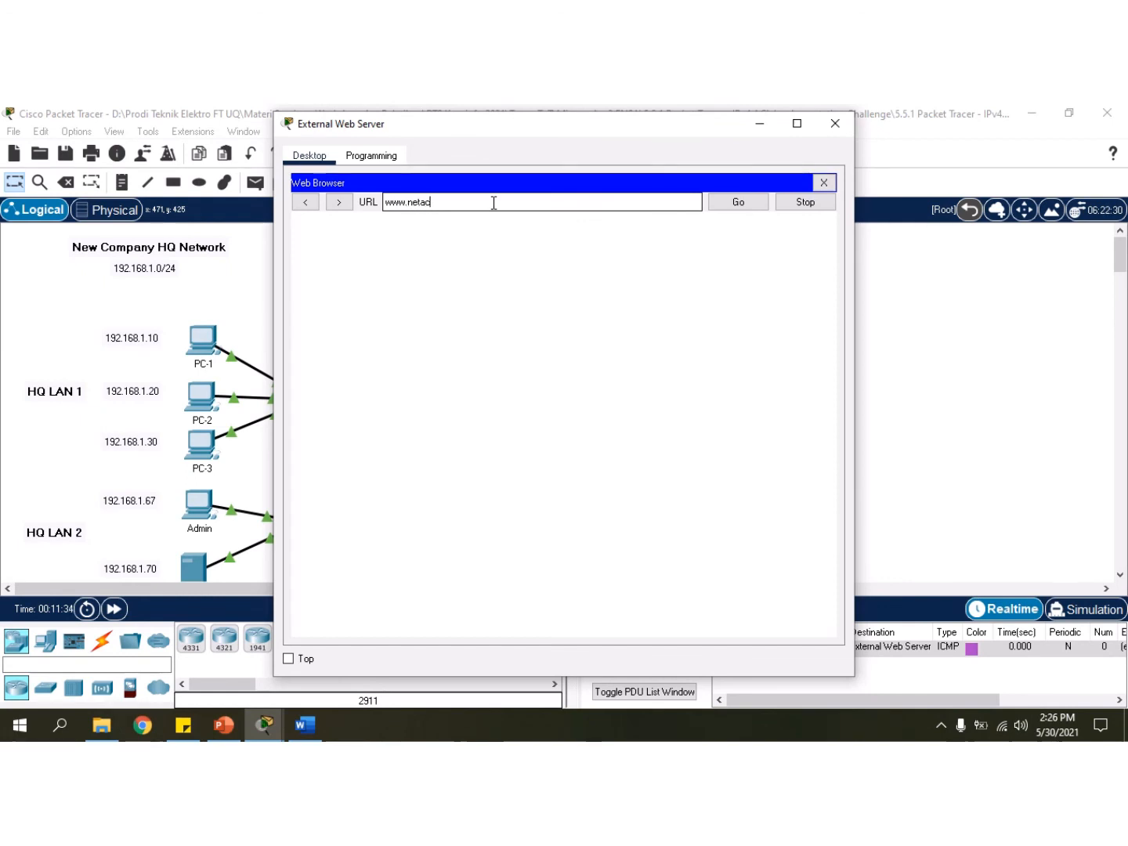
pyautogui.write('ad.com')
pyautogui.press('Return')
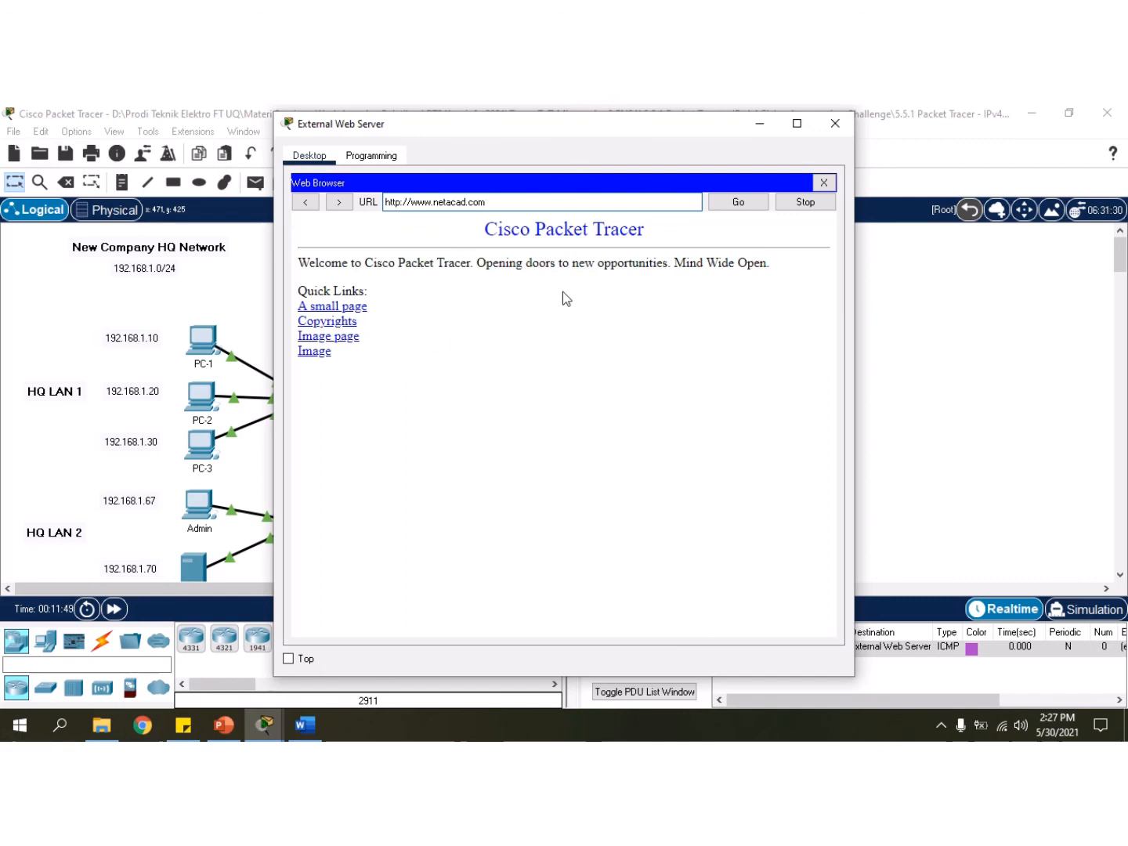
pyautogui.click(835, 125)
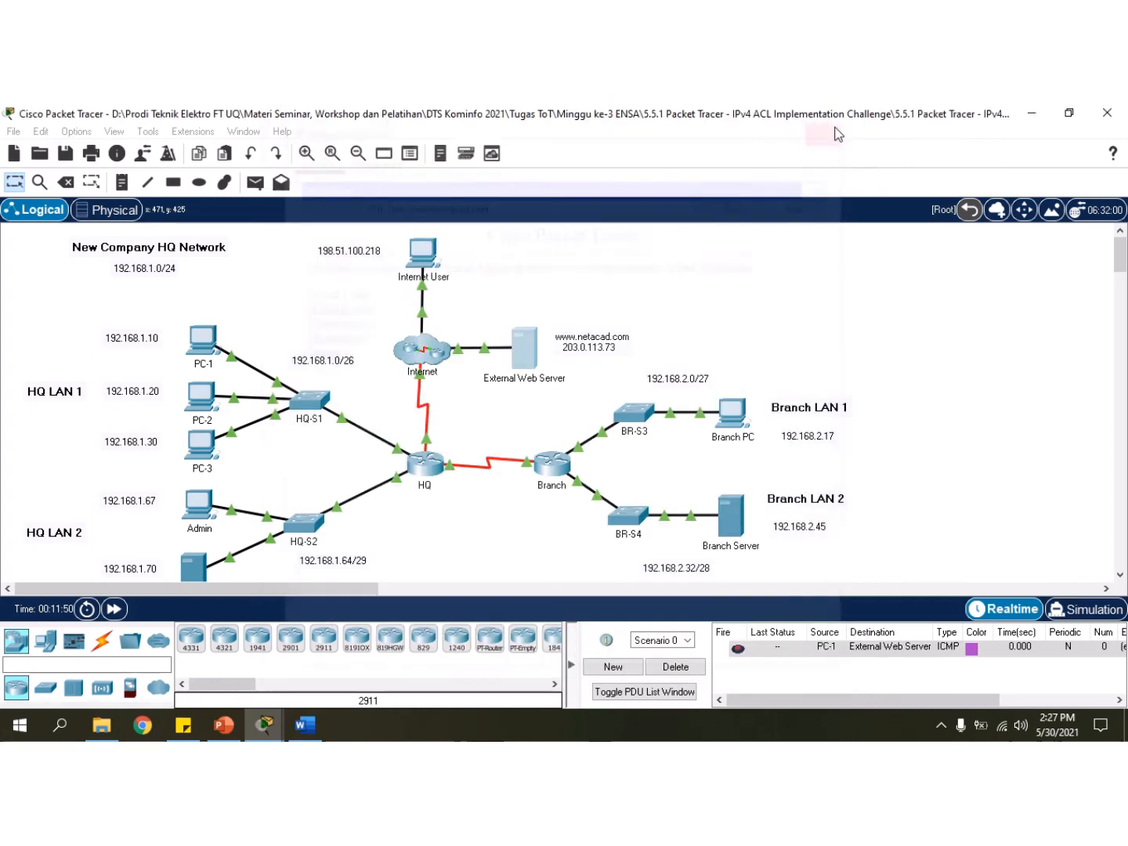
# Read the web page test's explanation in the Word document, and return to Packet Tracer to inspect the interfaces on the HQ–Branch link.
pyautogui.click(308, 737)
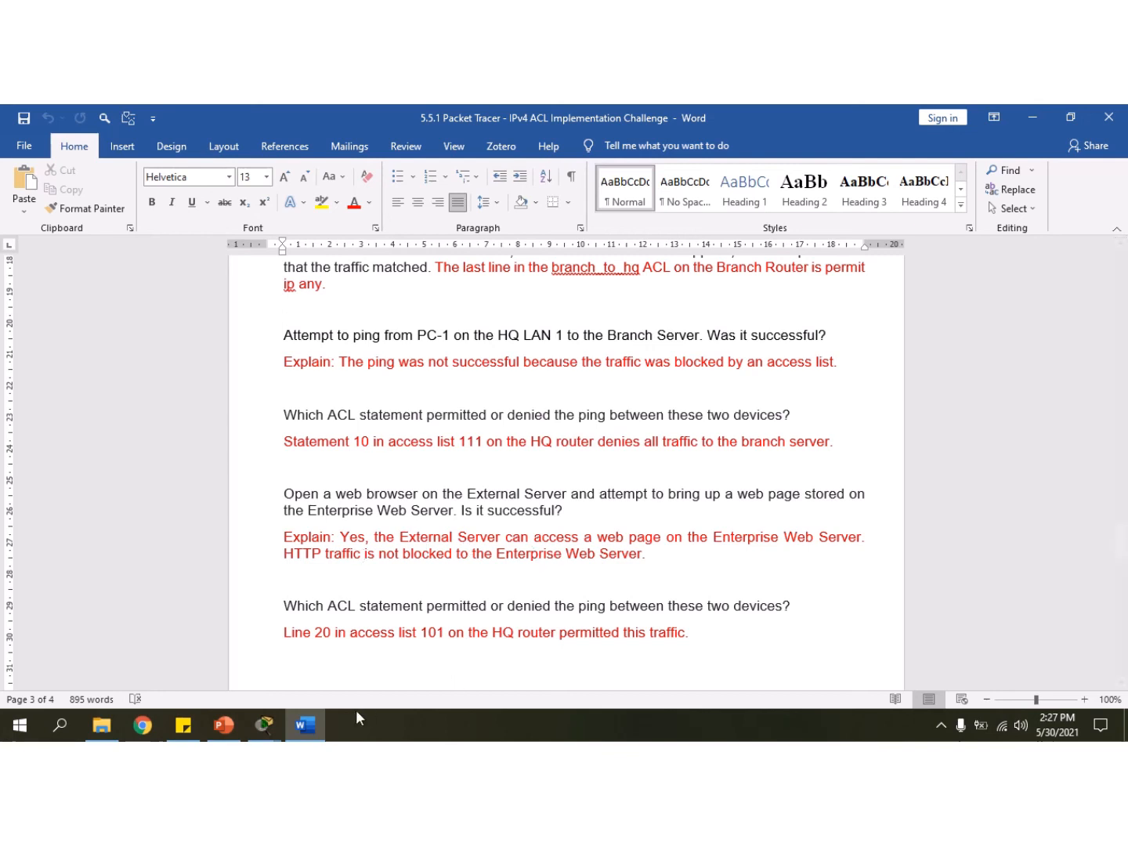
pyautogui.click(267, 728)
pyautogui.click(221, 682)
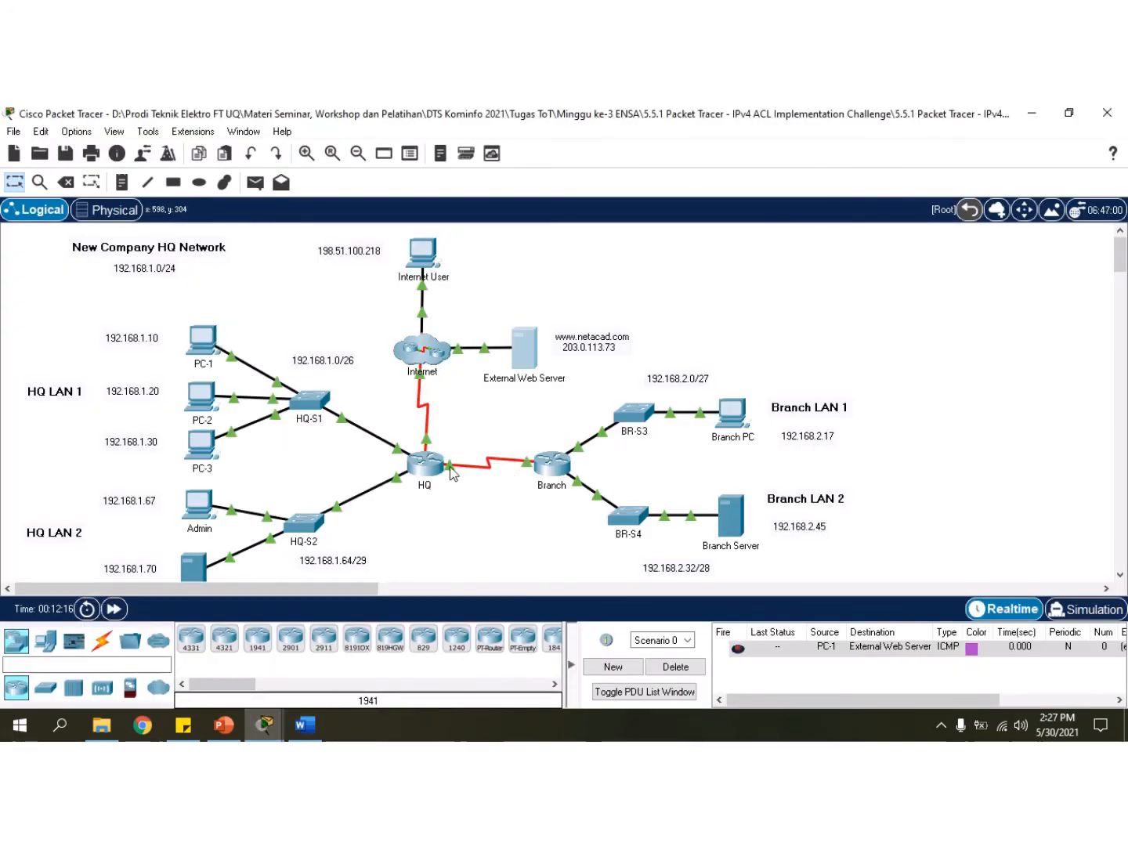
pyautogui.moveTo(452, 473)
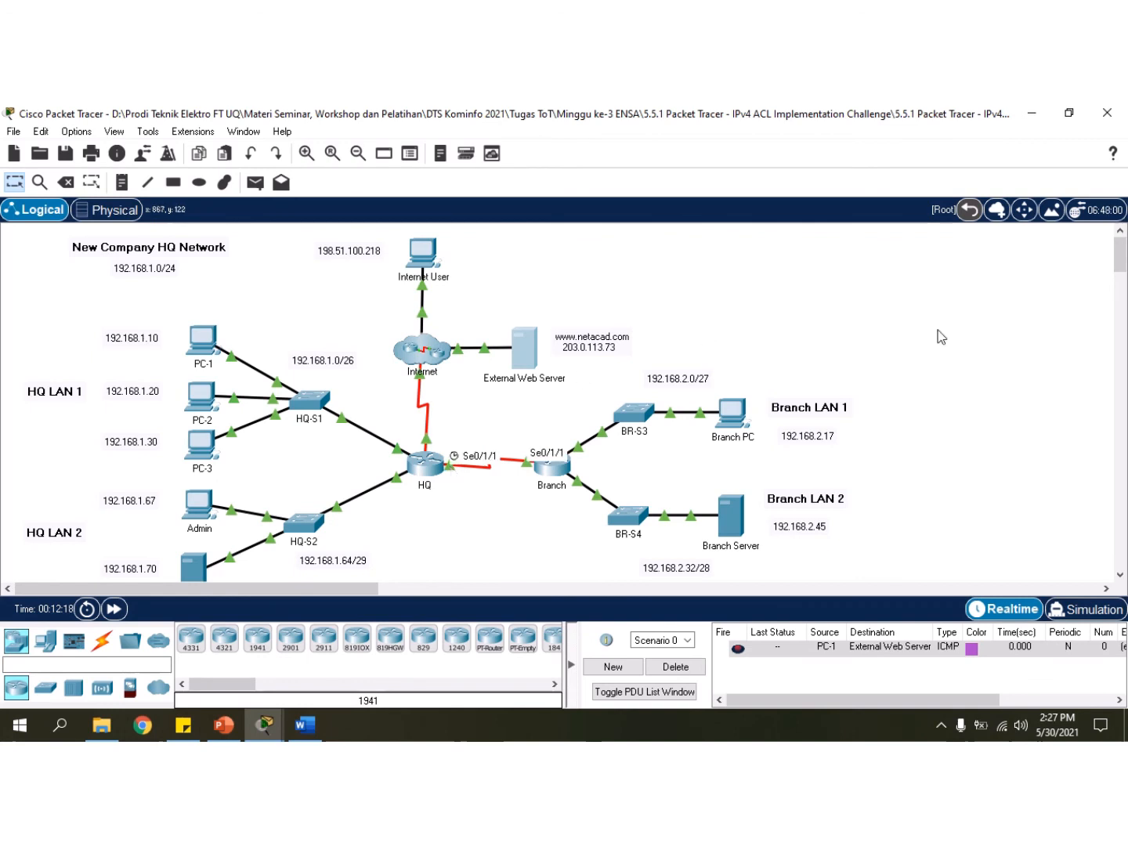